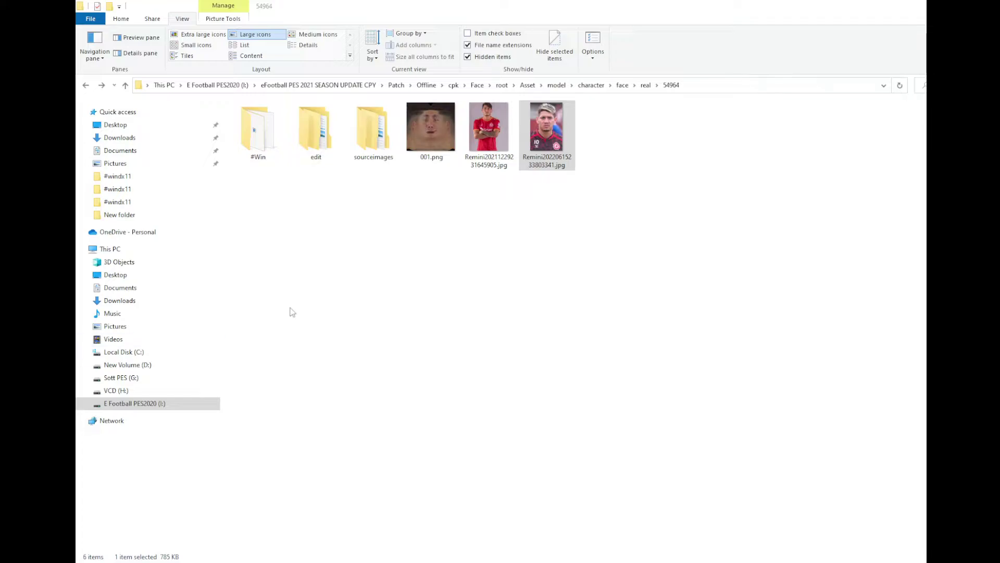
Refresh the photo folder and preview the footballer's close-up photo in the image viewer.
left_click(658, 318)
right_click(633, 268)
left_click(661, 311)
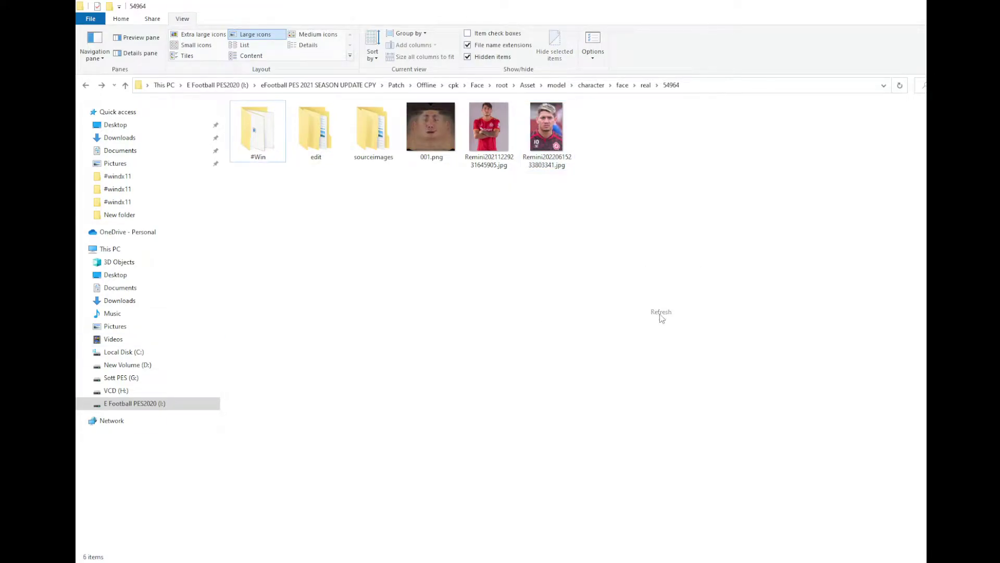
double_click(546, 145)
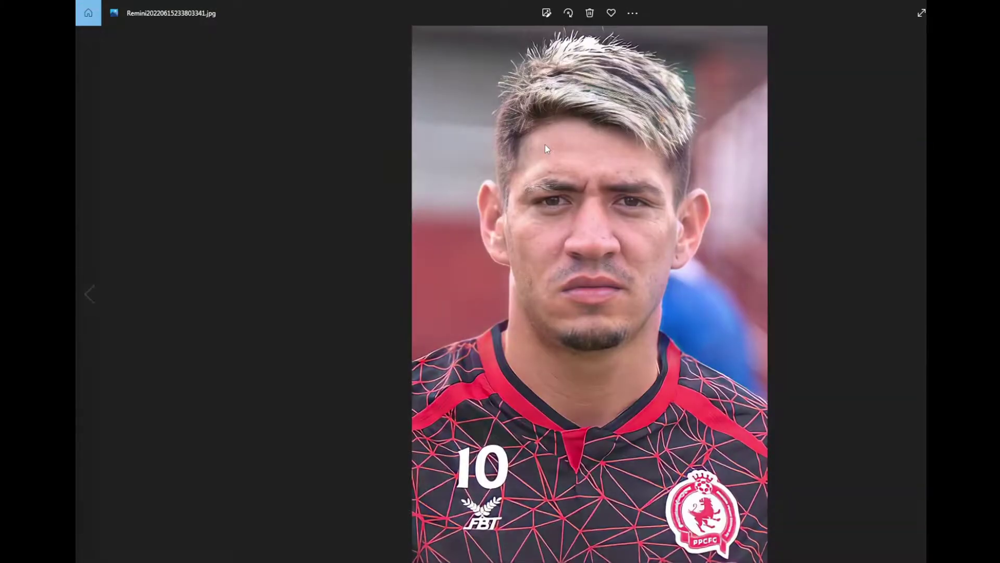
scroll(617, 278, "up", 3)
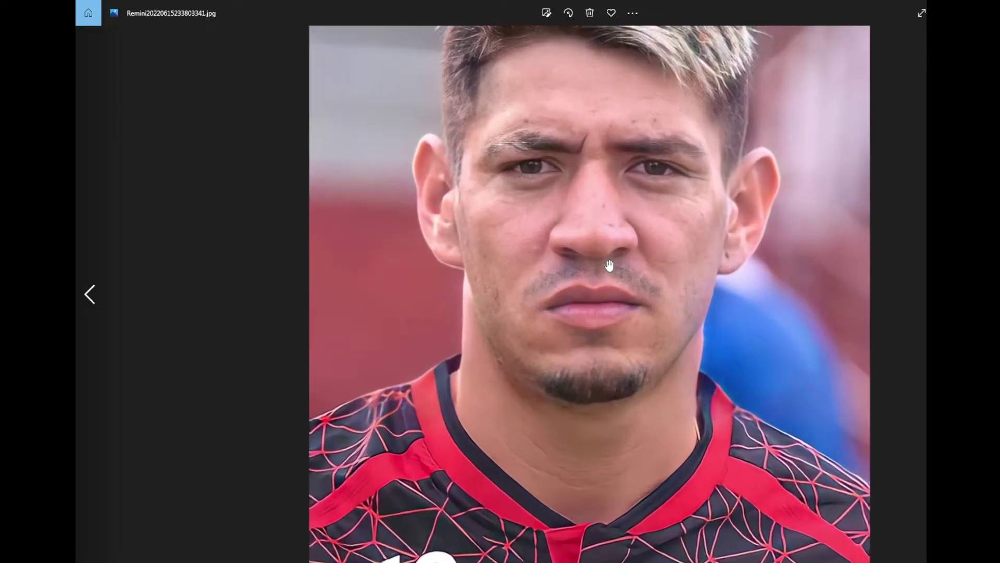
scroll(617, 277, "down", 2)
scroll(604, 378, "down", 1)
scroll(604, 378, "down", 2)
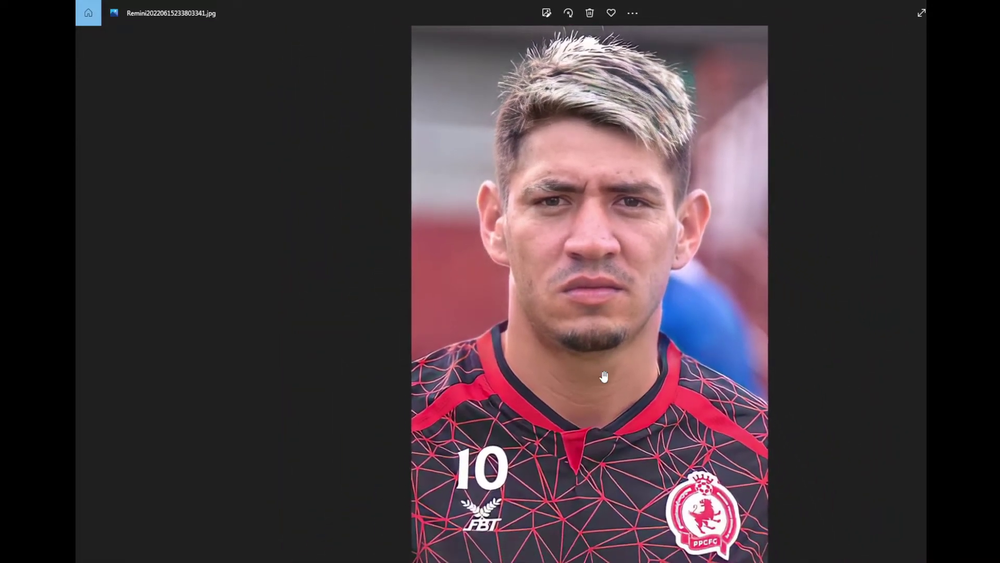
key("alt+F4")
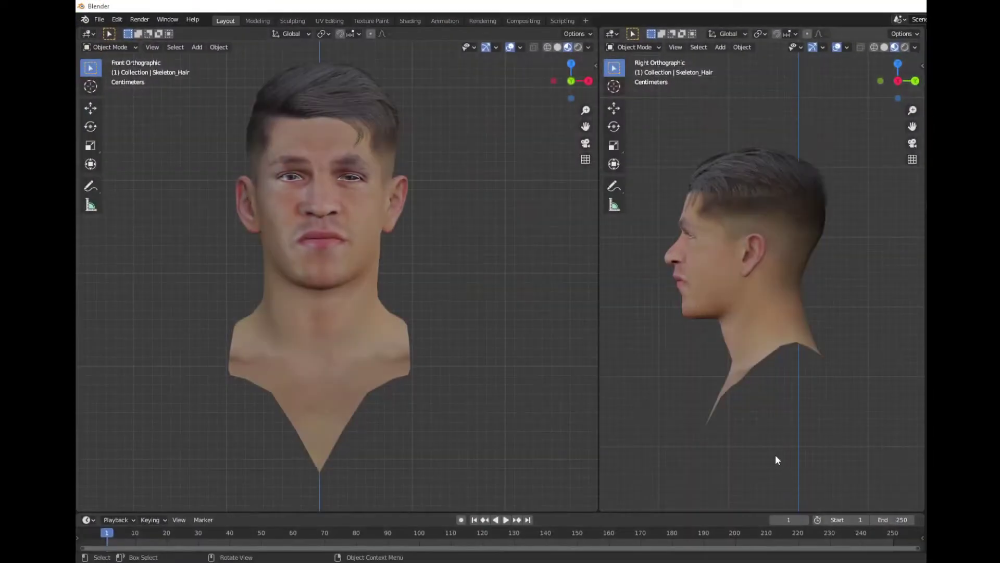
Frame the head in Front Orthographic and drop the Remini JPG in as a reference image.
scroll(271, 120, "up", 1)
scroll(326, 197, "up", 2)
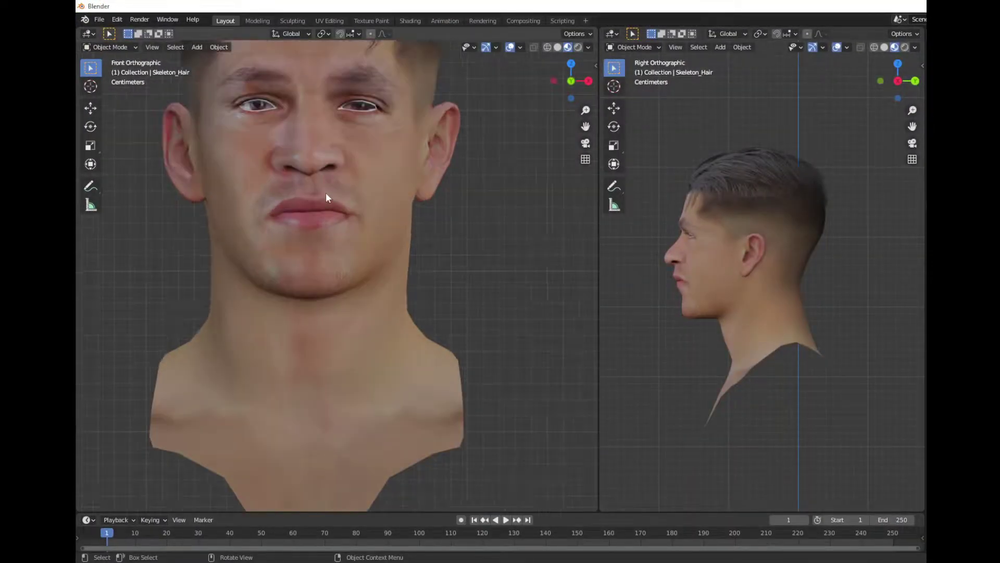
mouse_move(342, 195)
middle_mouse_down("shift")
mouse_move(399, 262)
mouse_move(414, 327)
middle_mouse_up("shift")
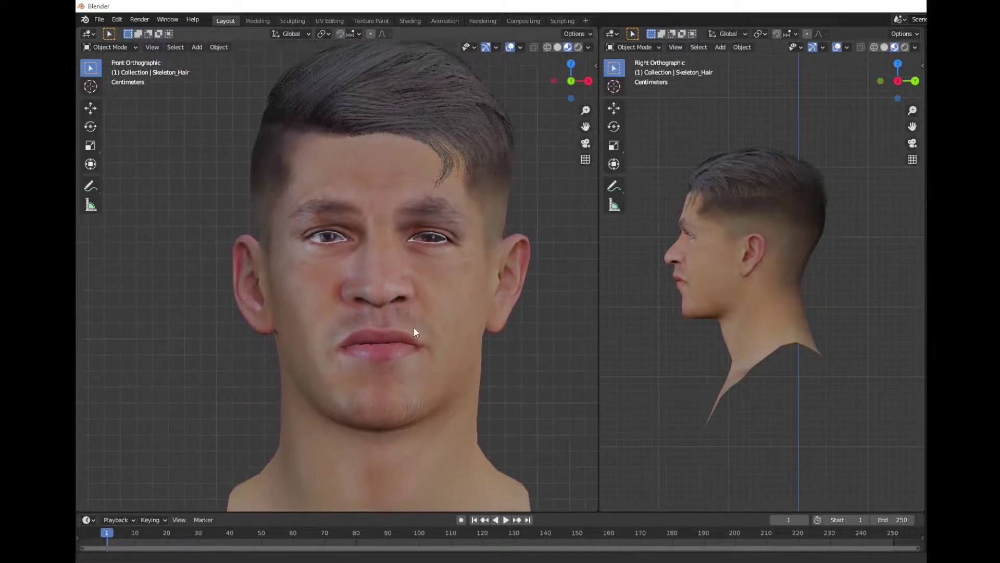
scroll(414, 301, "down", 1)
scroll(414, 301, "up", 1)
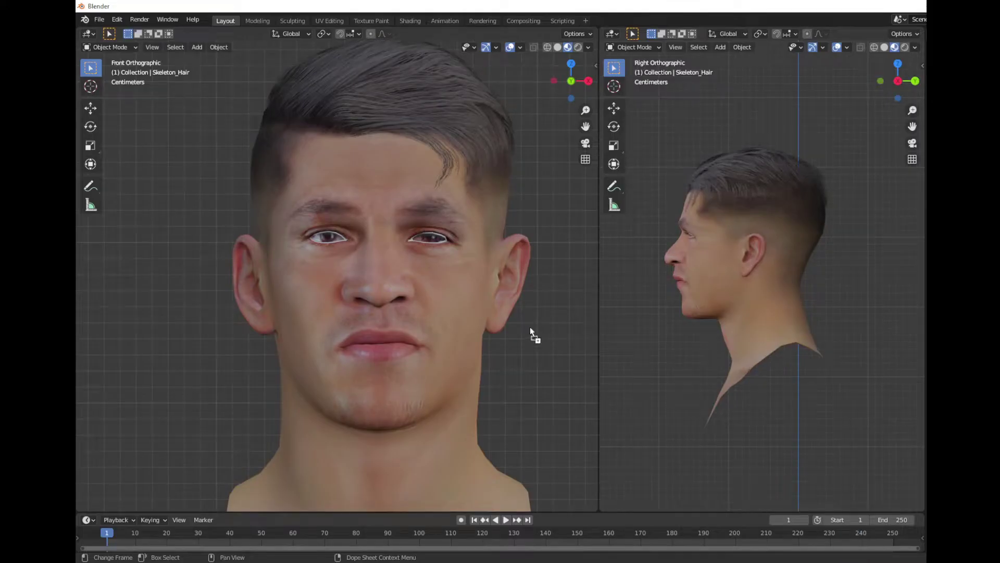
left_click_drag(530, 327, 530, 326)
Scale the oversized reference photo down and nudge it up and right.
scroll(404, 230, "down", 5)
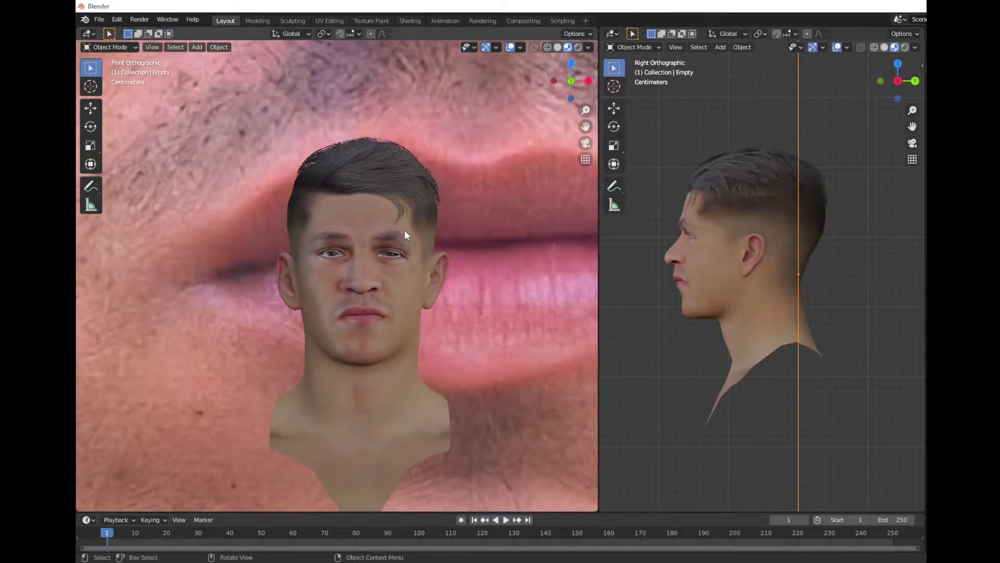
scroll(405, 230, "down", 6)
scroll(405, 230, "down", 7)
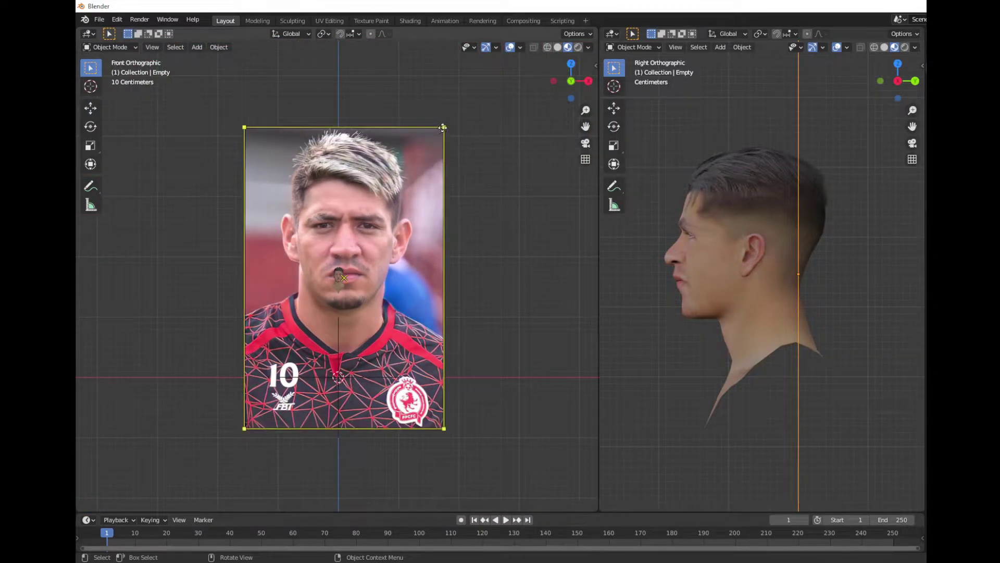
left_click_drag(443, 127, 316, 322)
left_click_drag(283, 375, 361, 281)
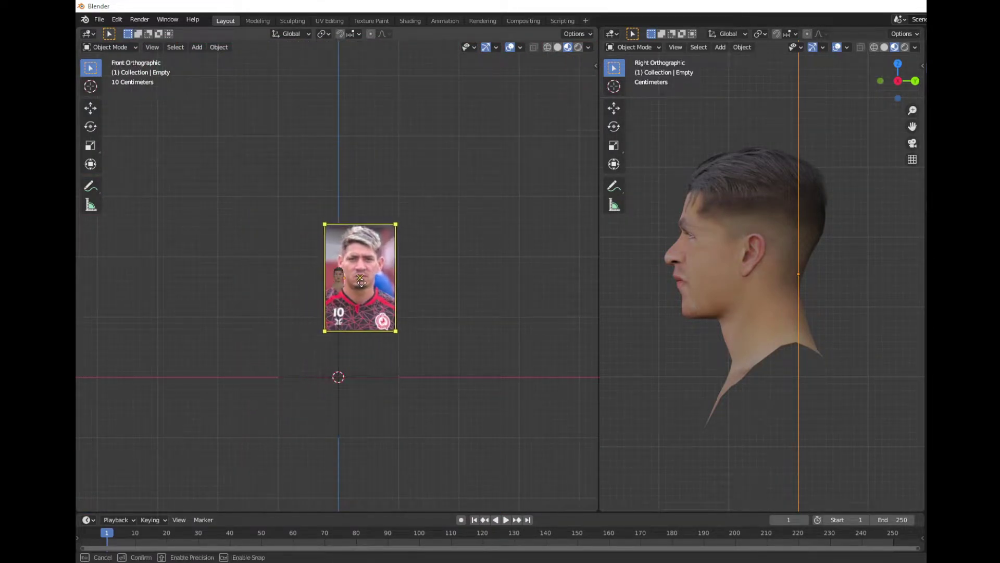
scroll(361, 281, "up", 4)
scroll(361, 281, "up", 4)
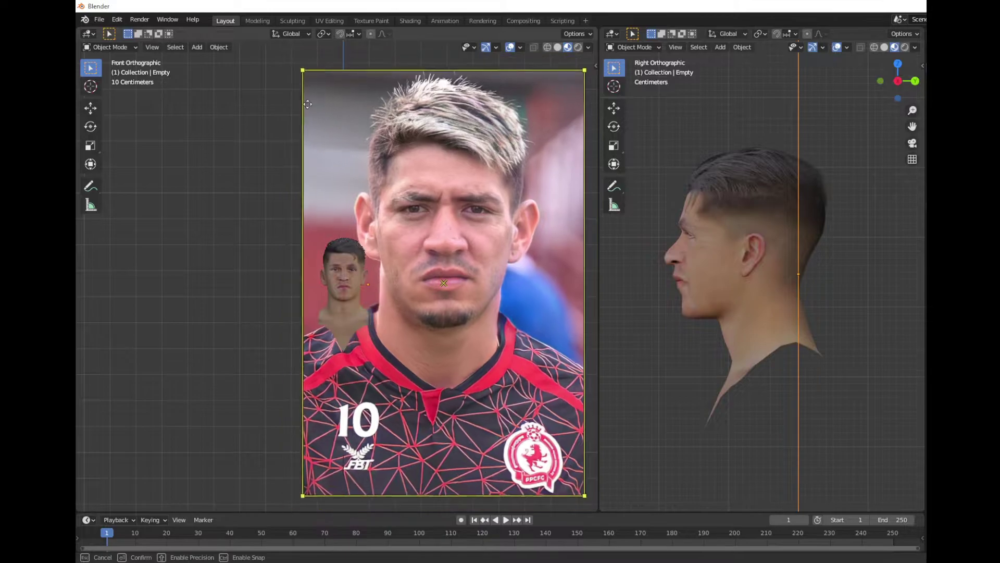
left_click(517, 278)
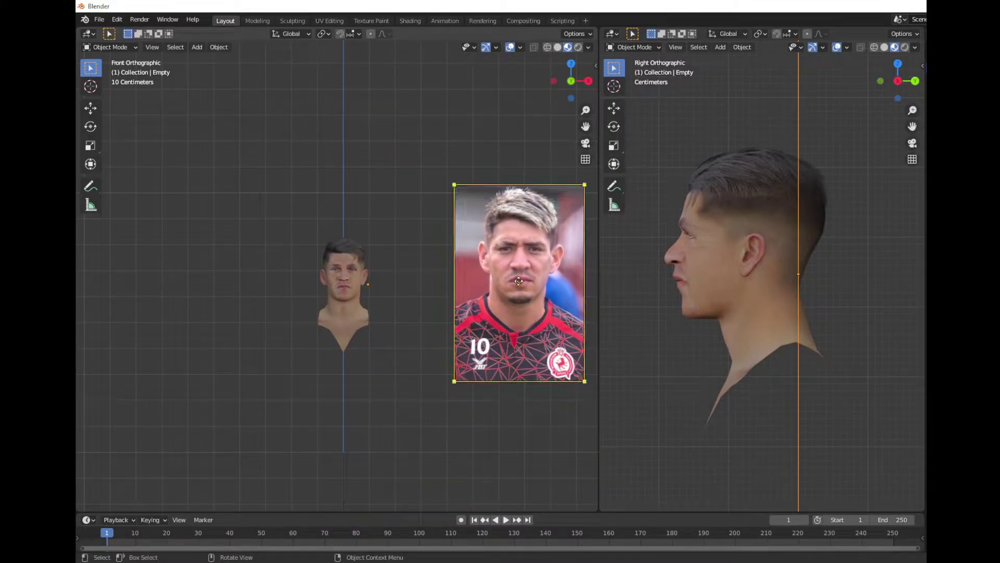
Shrink the photo further to head size and move it onto the head.
left_click_drag(519, 281, 445, 314)
left_click_drag(509, 220, 461, 354)
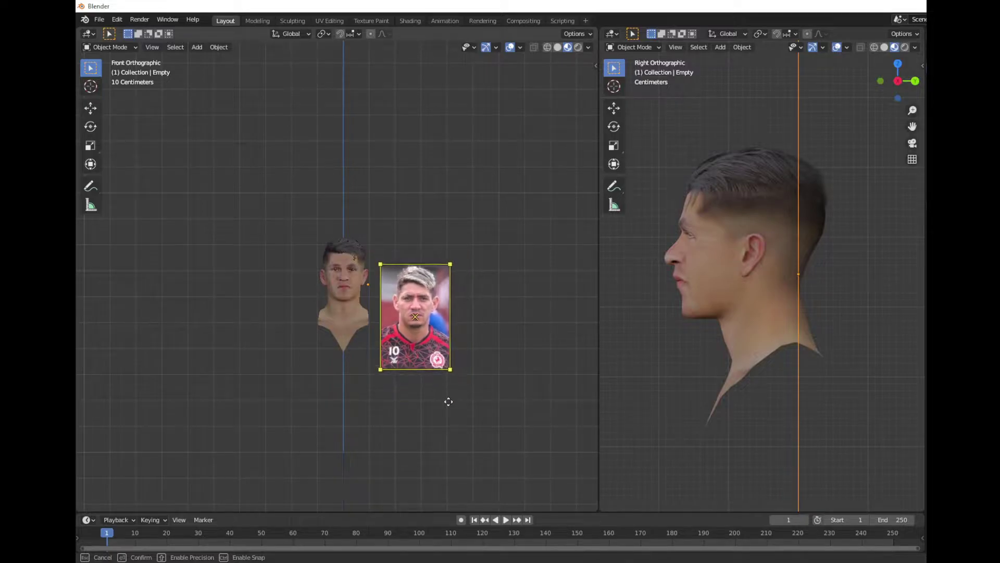
left_click_drag(461, 353, 451, 396)
scroll(405, 314, "up", 4)
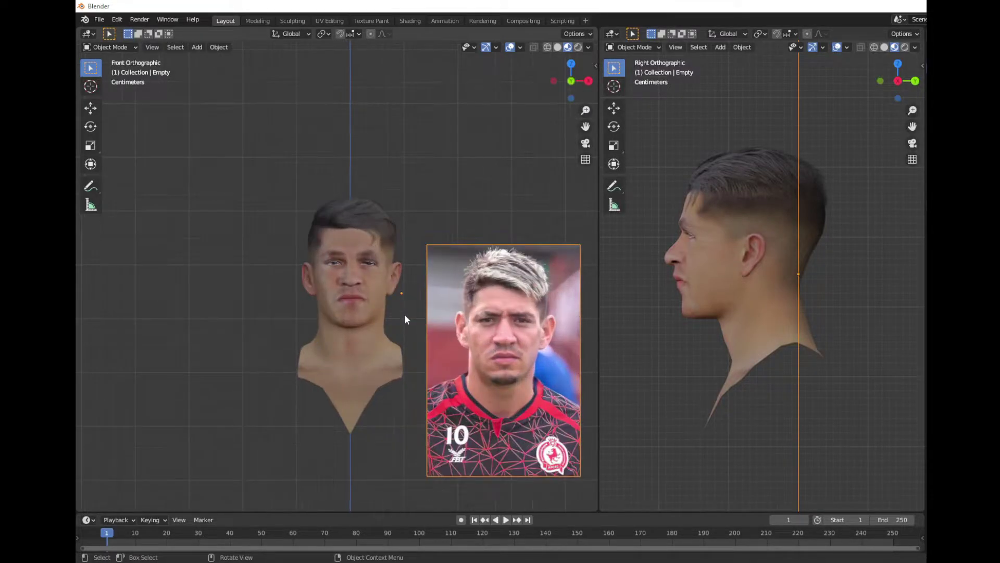
mouse_move(506, 361)
left_mouse_down()
mouse_move(467, 306)
mouse_move(351, 308)
left_mouse_up()
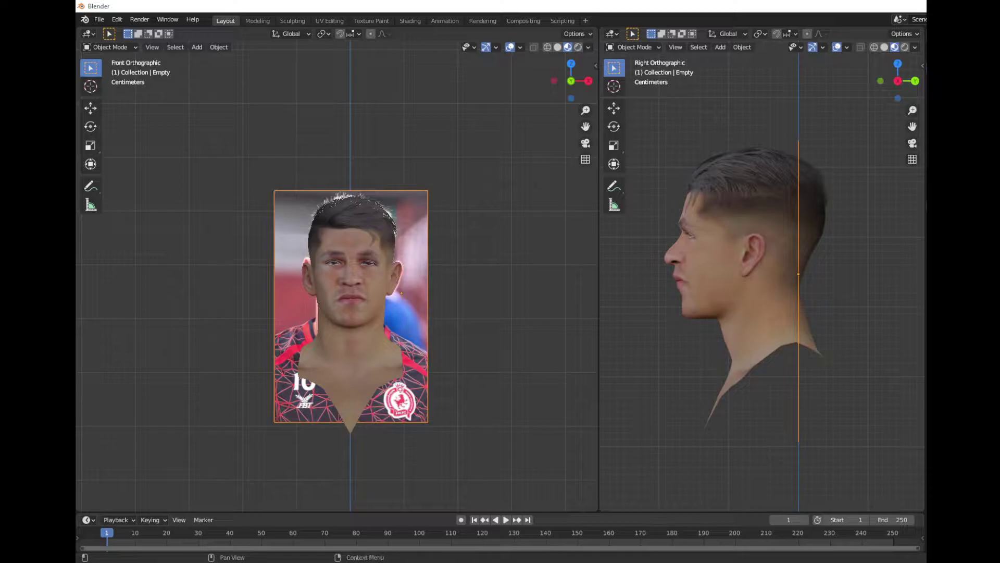
Reselect the reference photo, move it onto the face, and enlarge it to match the head.
key("alt+a")
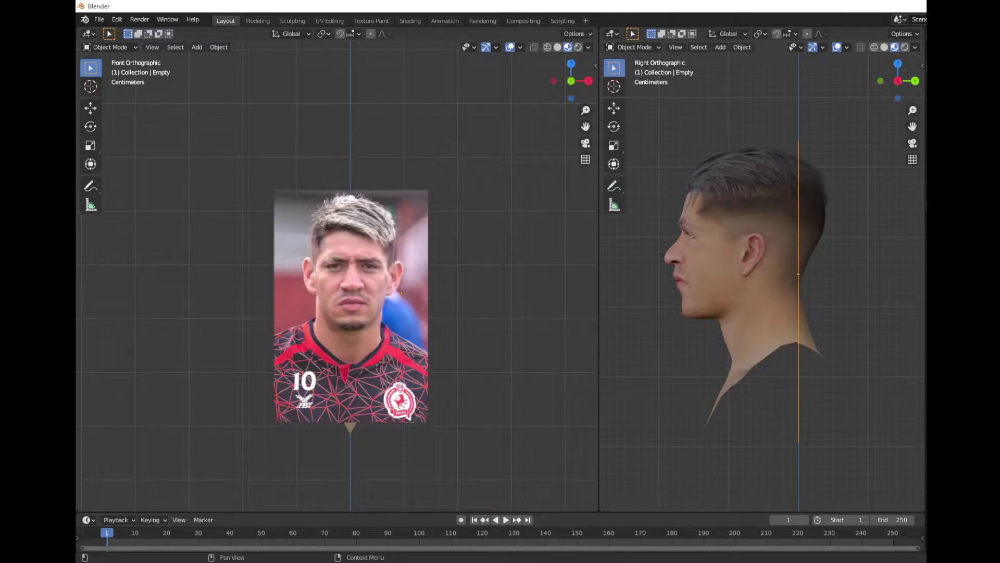
scroll(455, 327, "up", 2)
scroll(405, 302, "up", 3)
left_click(405, 302)
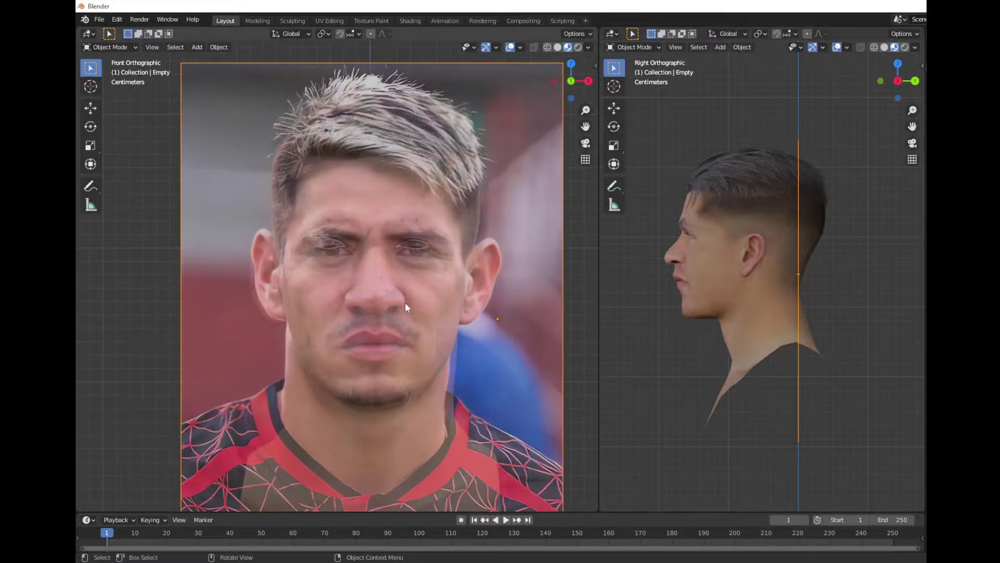
key("g")
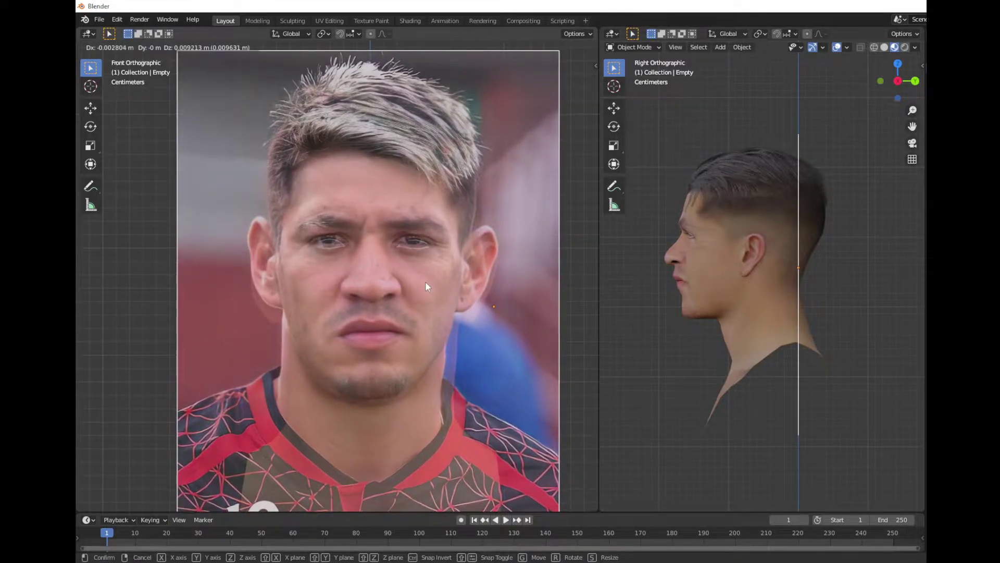
left_click(425, 286)
scroll(359, 272, "down", 1)
mouse_move(521, 89)
left_mouse_down()
mouse_move(534, 81)
mouse_move(472, 128)
mouse_move(530, 84)
mouse_move(490, 122)
mouse_move(521, 117)
mouse_move(516, 123)
left_mouse_up()
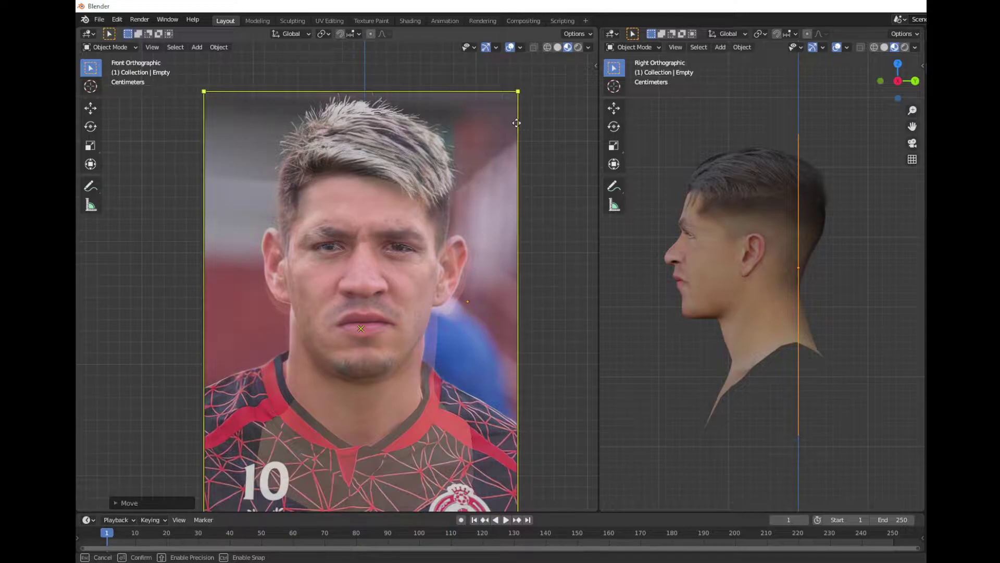
Fix the photo's size and check the overlay in rendered, then material preview shading.
left_click(517, 123)
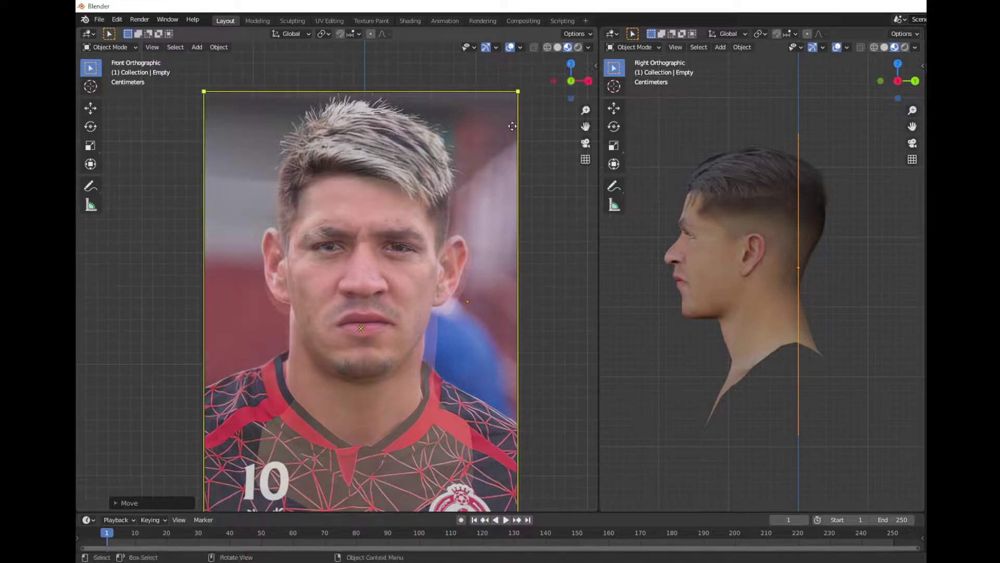
left_click(361, 295)
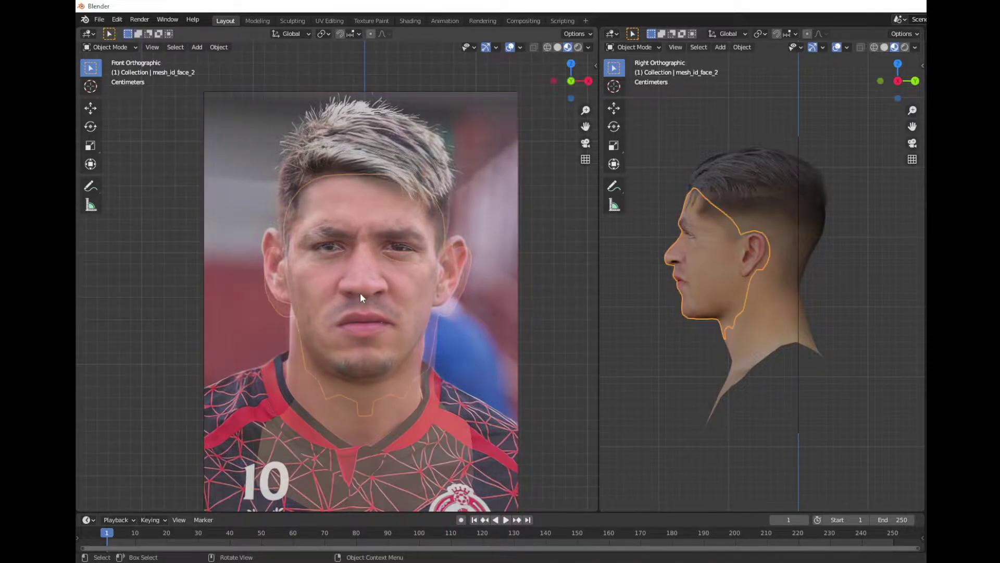
left_click(233, 155)
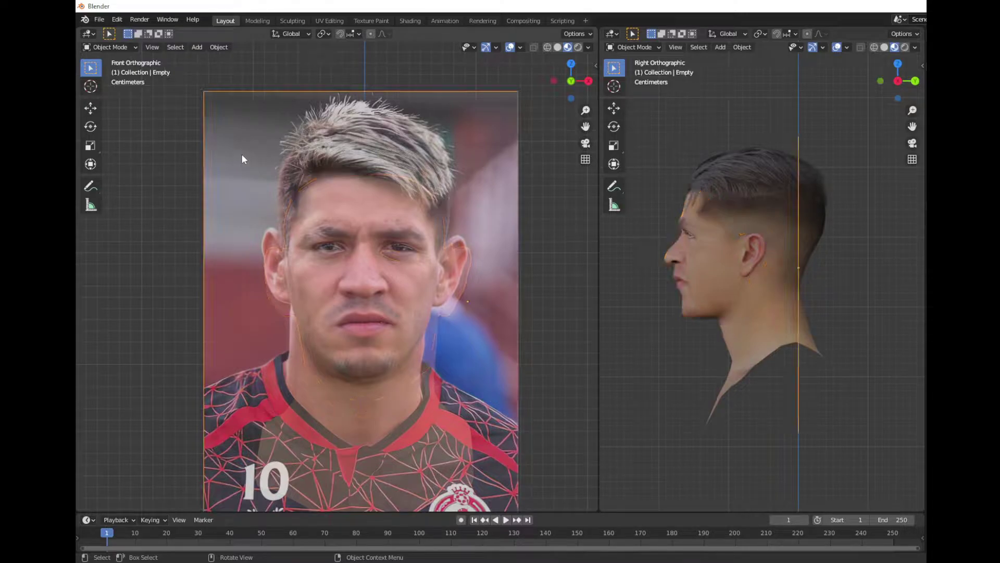
scroll(484, 323, "down", 4)
scroll(484, 323, "up", 3)
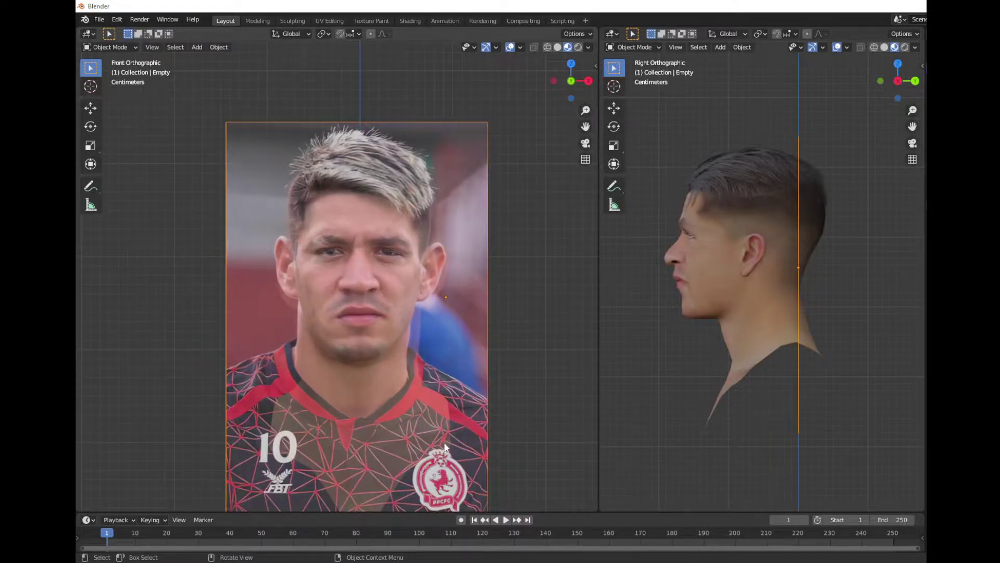
key("z")
left_click(563, 262)
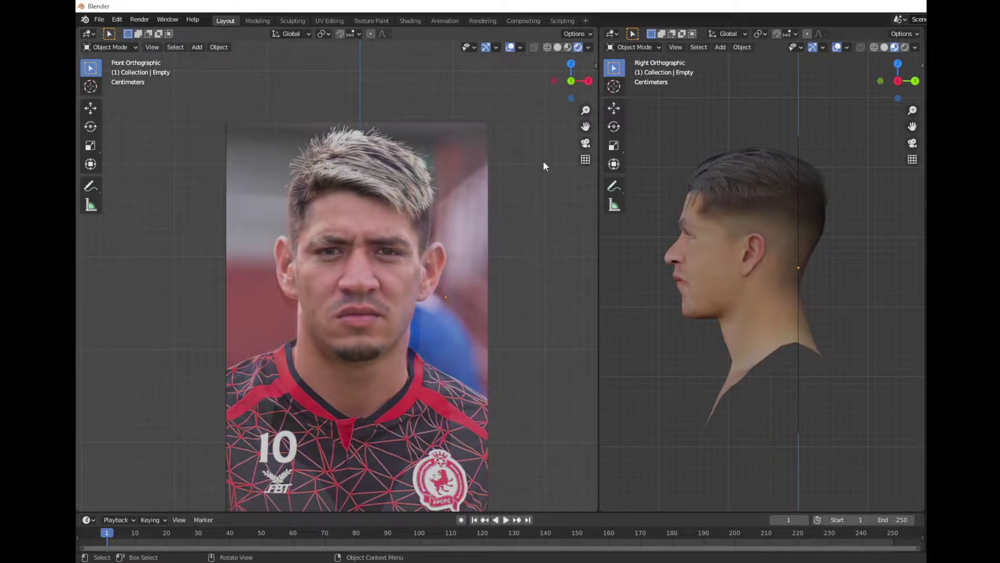
left_click(568, 47)
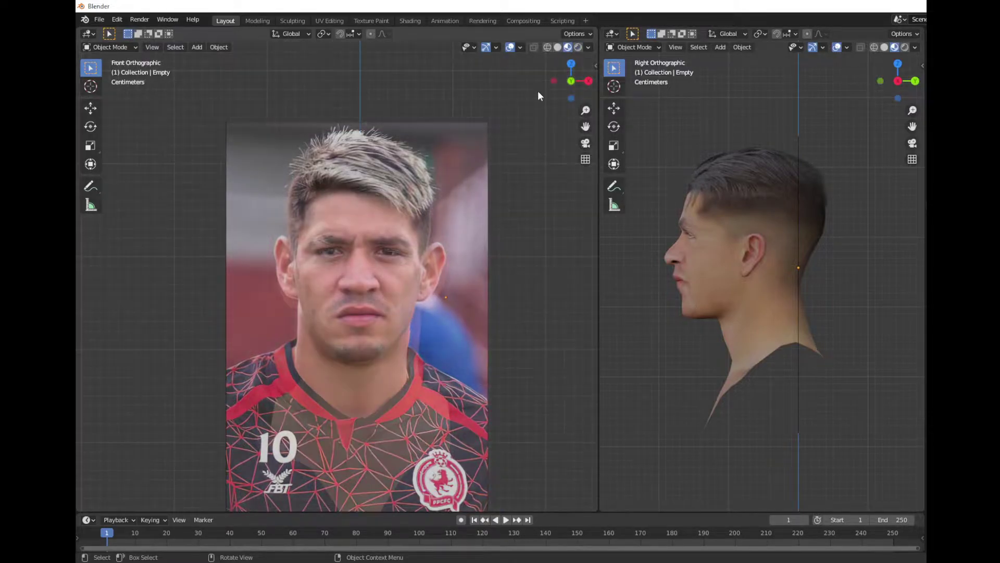
Enlarge the reference photo on both sides and reposition it over the face.
left_click(421, 296)
left_click_drag(489, 440, 497, 451)
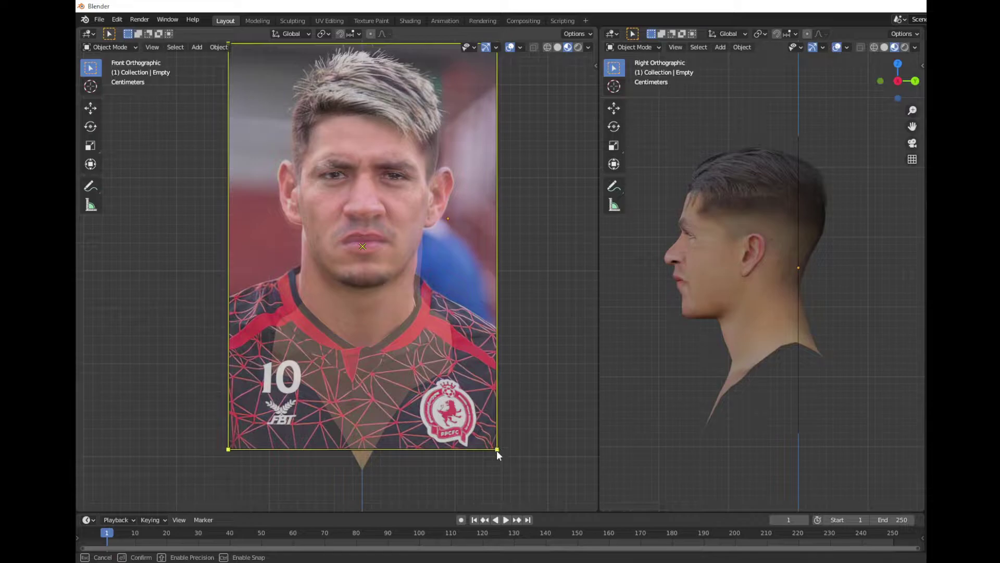
left_click_drag(228, 449, 225, 458)
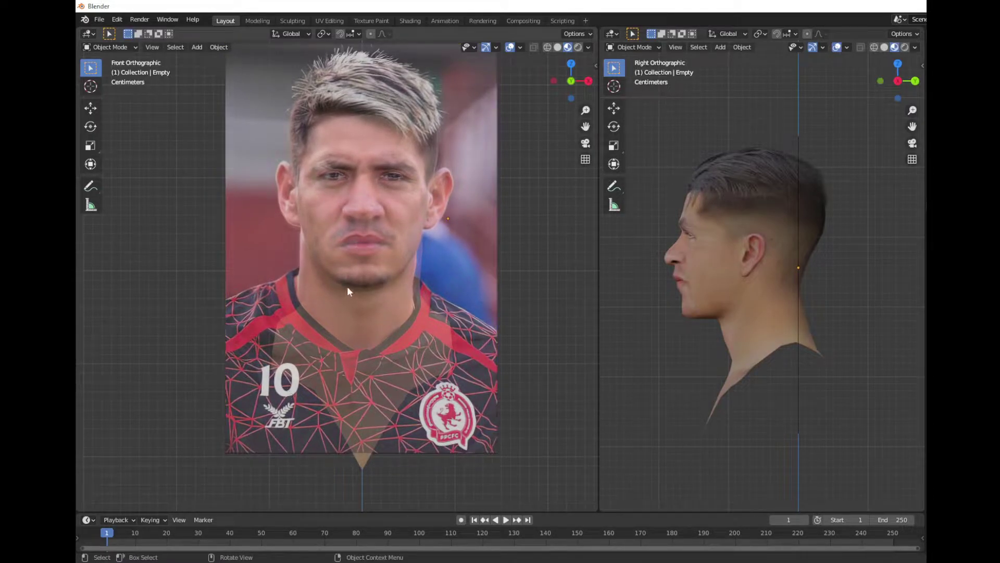
left_click(370, 252)
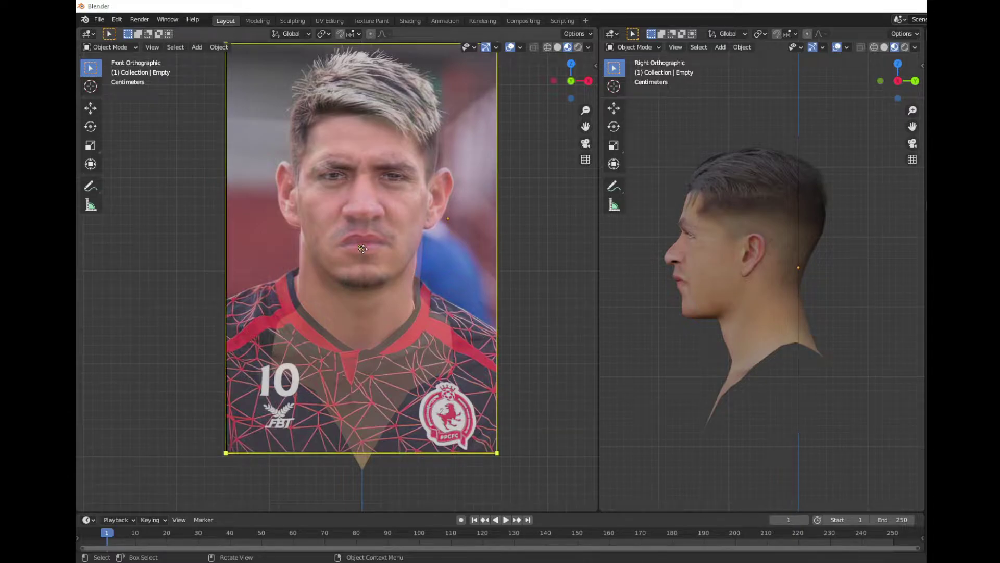
key("g")
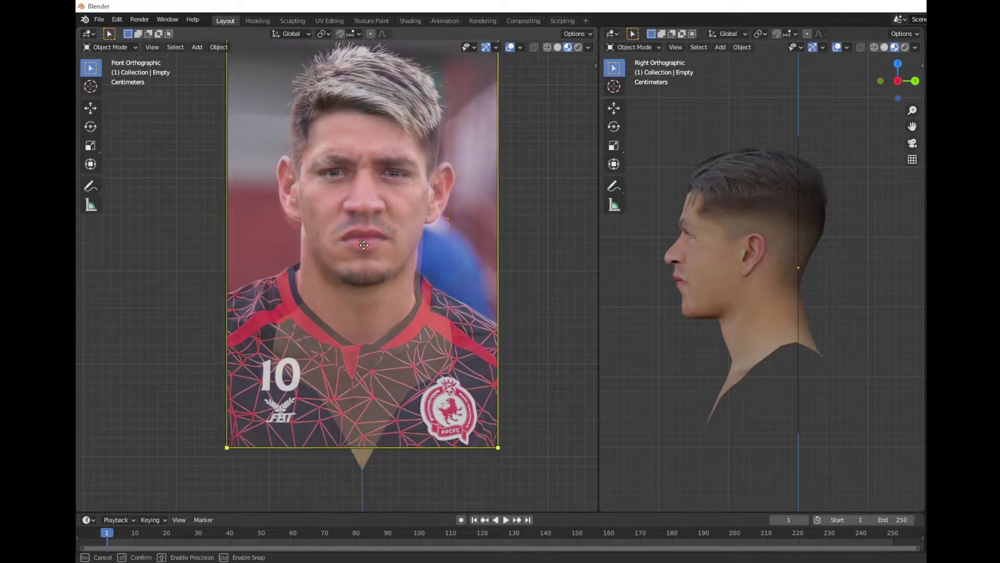
left_click(363, 245)
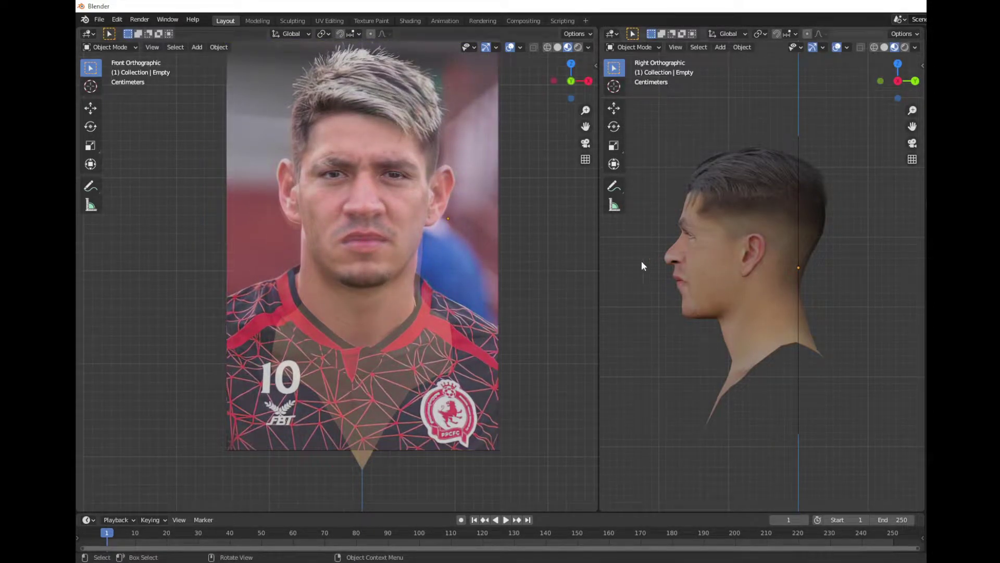
Select the face mesh together with the hair and photo.
left_click(702, 255)
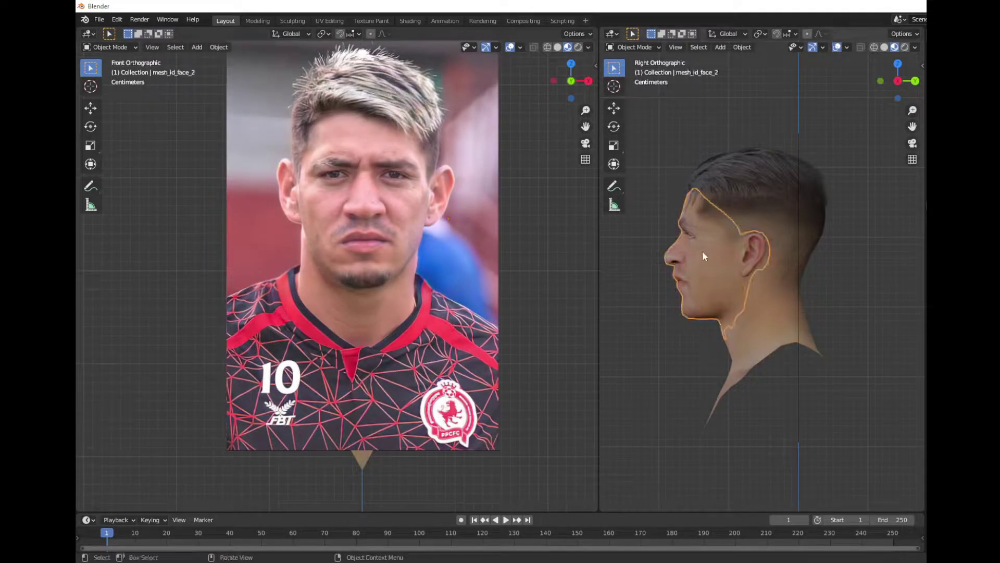
key("a")
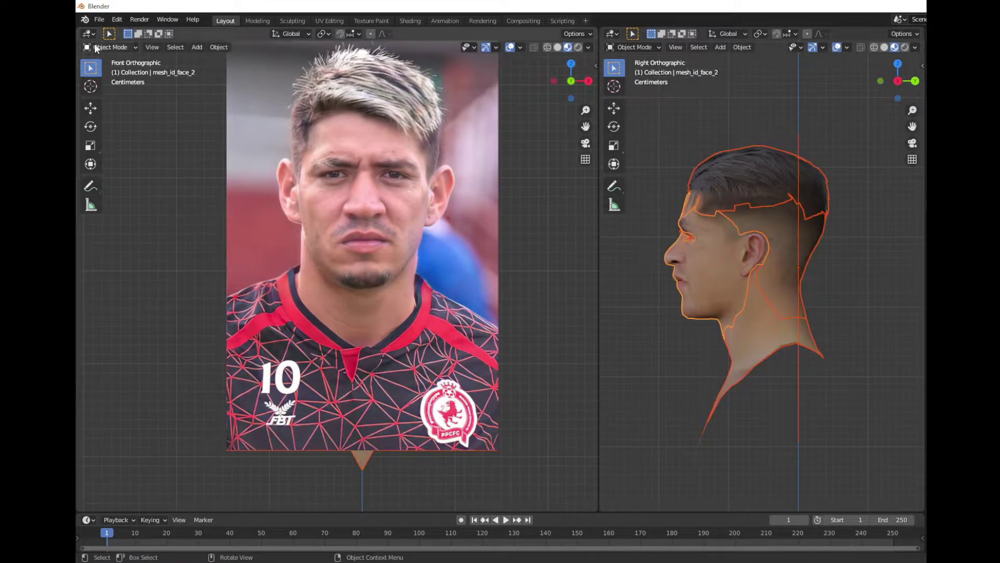
left_click(95, 47)
Enter Edit Mode on the face mesh and nudge a first lip vertex with proportional falloff.
left_click(112, 70)
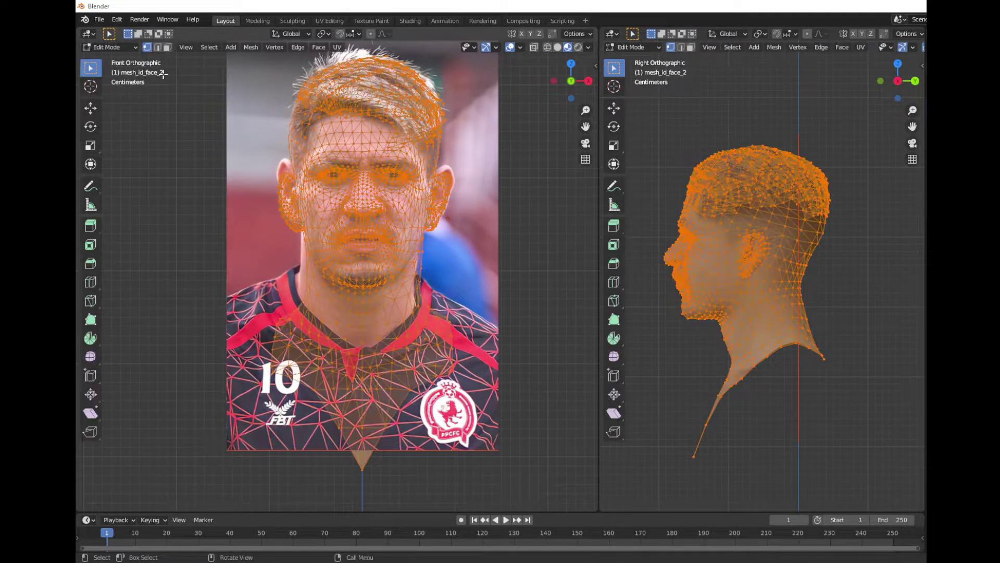
left_click(521, 236)
scroll(364, 234, "up", 4)
scroll(360, 250, "up", 2)
scroll(355, 261, "down", 1)
scroll(353, 269, "up", 2)
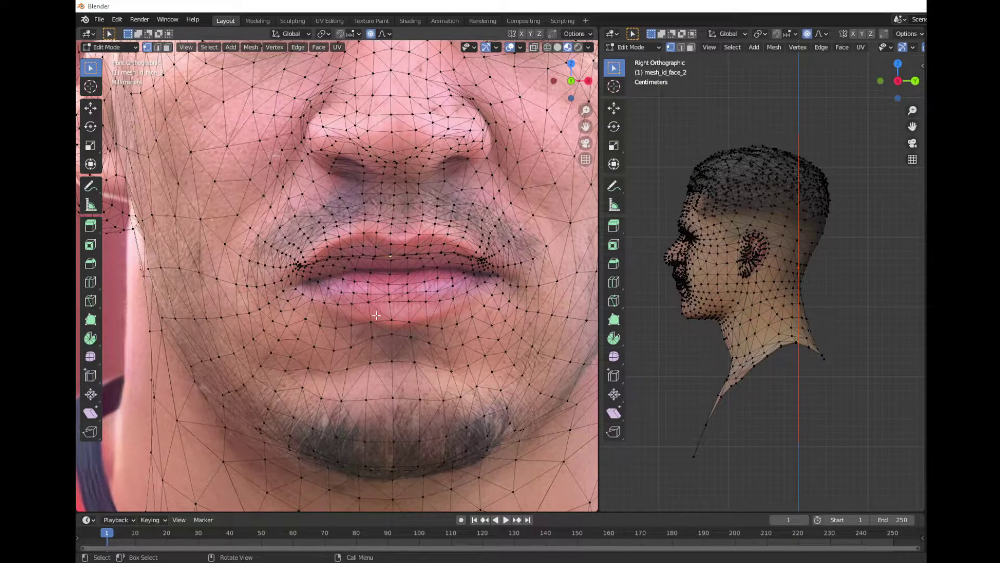
key("g")
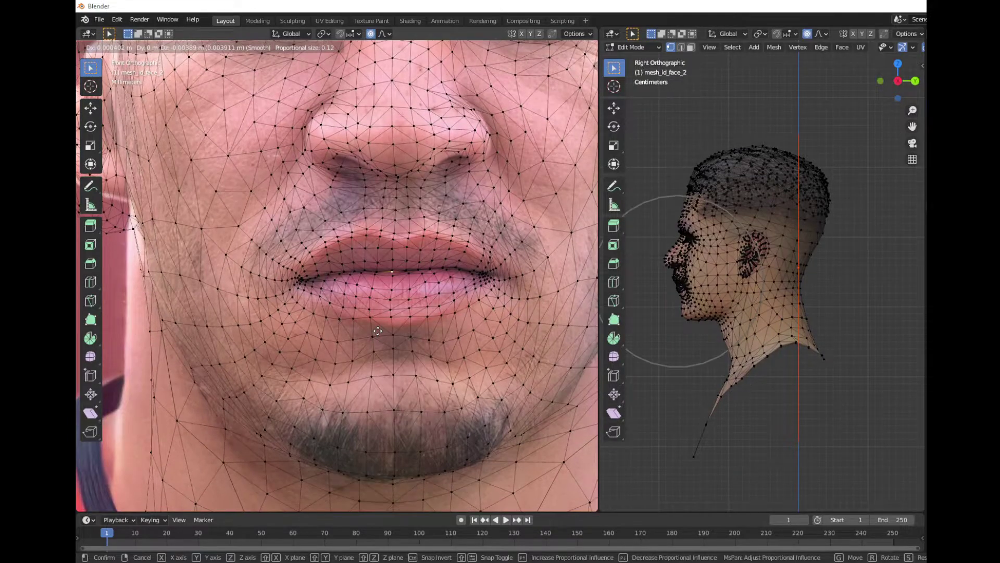
scroll(377, 330, "up", 4)
left_click(378, 331)
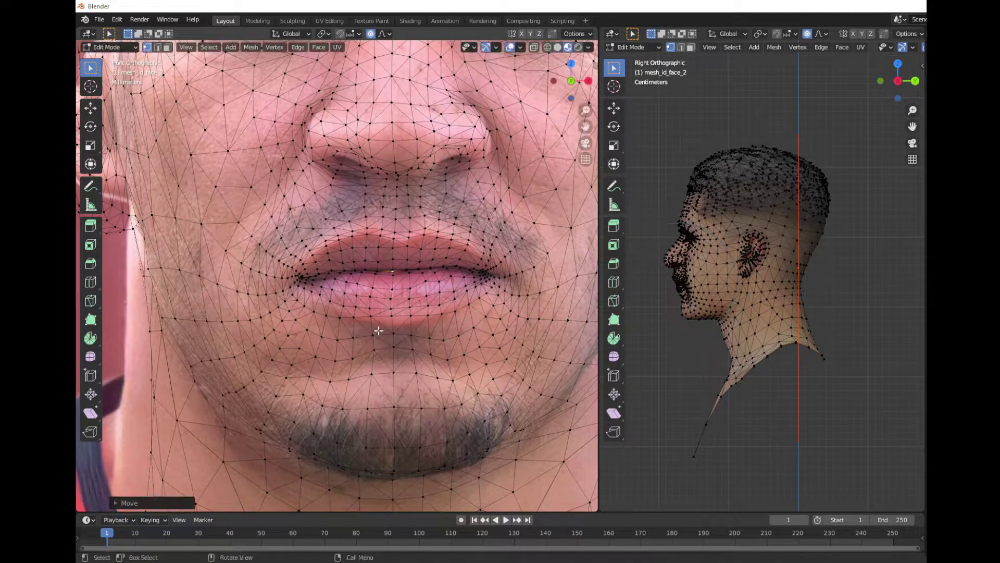
scroll(379, 331, "up", 2)
scroll(535, 264, "up", 1)
Adjust the right lip vertex, left lip corner and upper lip to match the photo.
left_click(545, 265)
key("g")
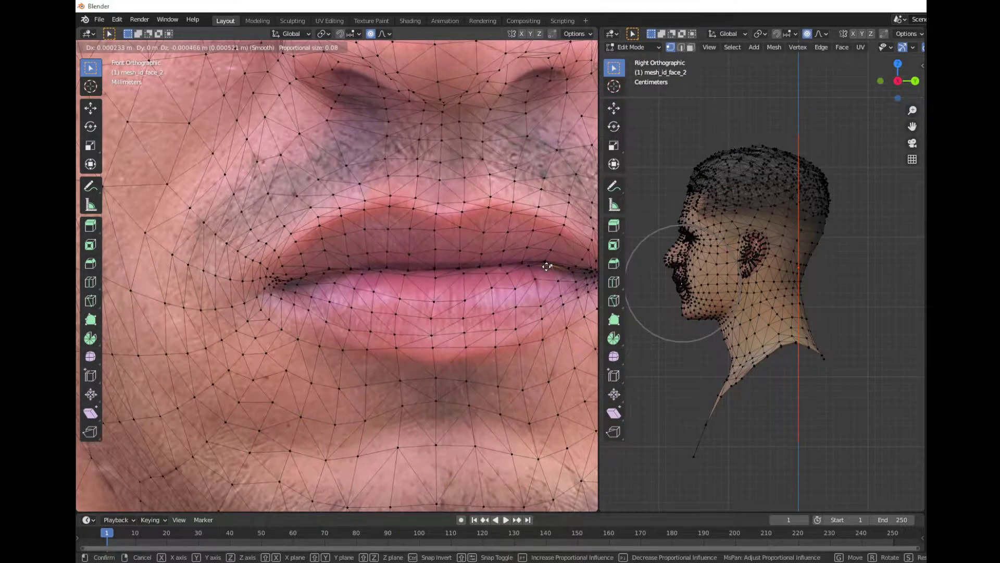
scroll(546, 266, "up", 4)
scroll(545, 267, "up", 3)
scroll(545, 267, "up", 7)
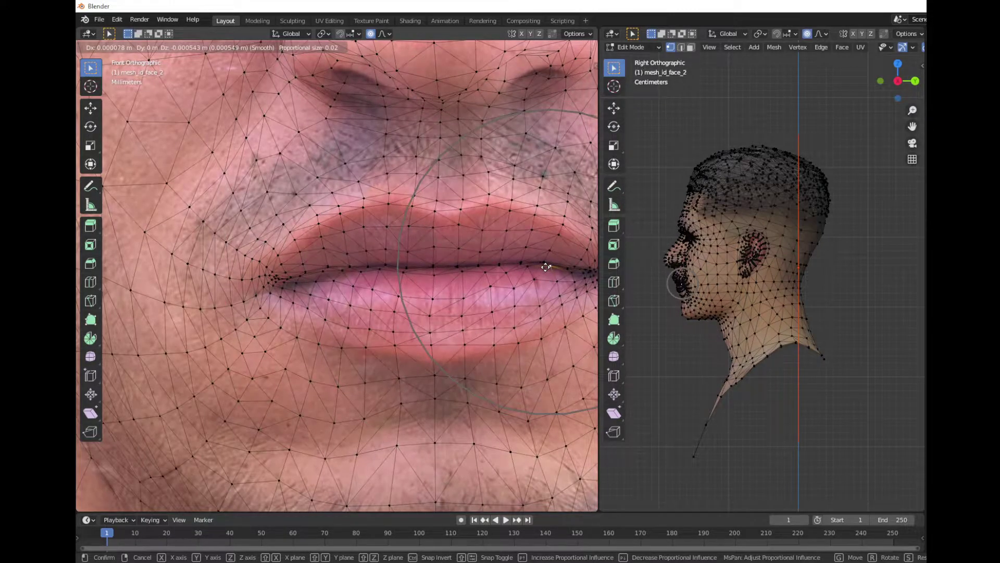
left_click(546, 266)
left_click(308, 277)
key("g")
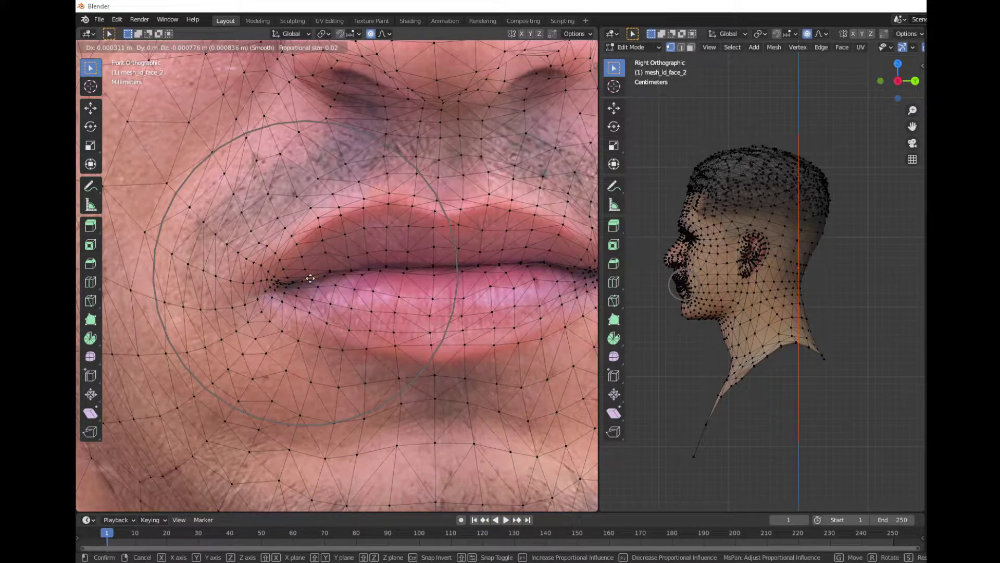
left_click(311, 276)
key("g")
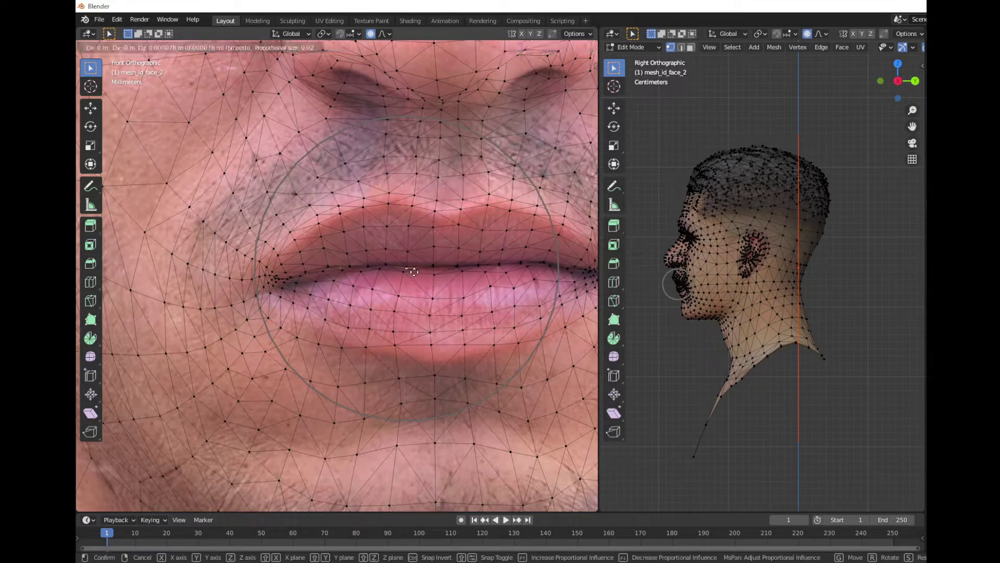
left_click(413, 272)
left_click(303, 277)
key("g")
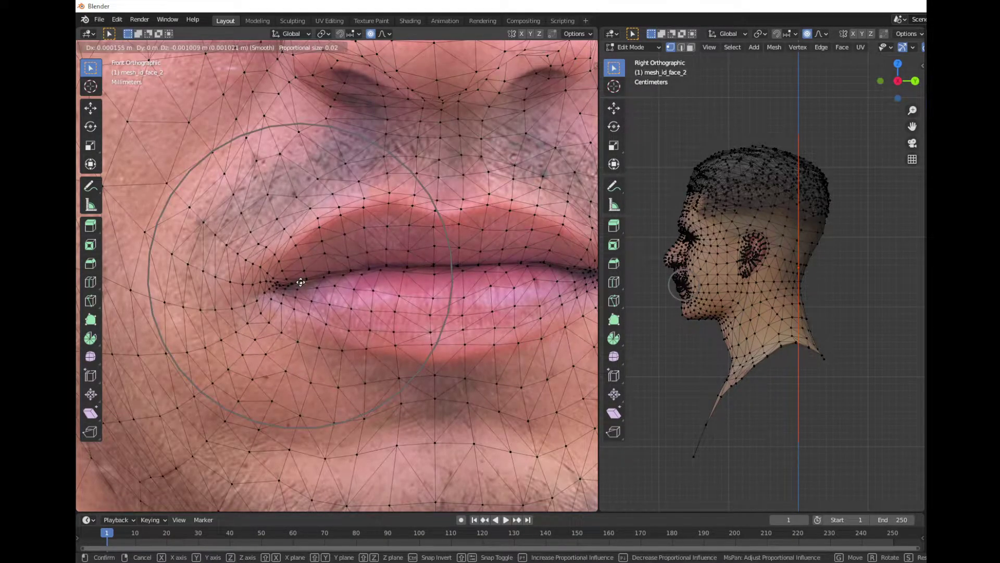
left_click(300, 282)
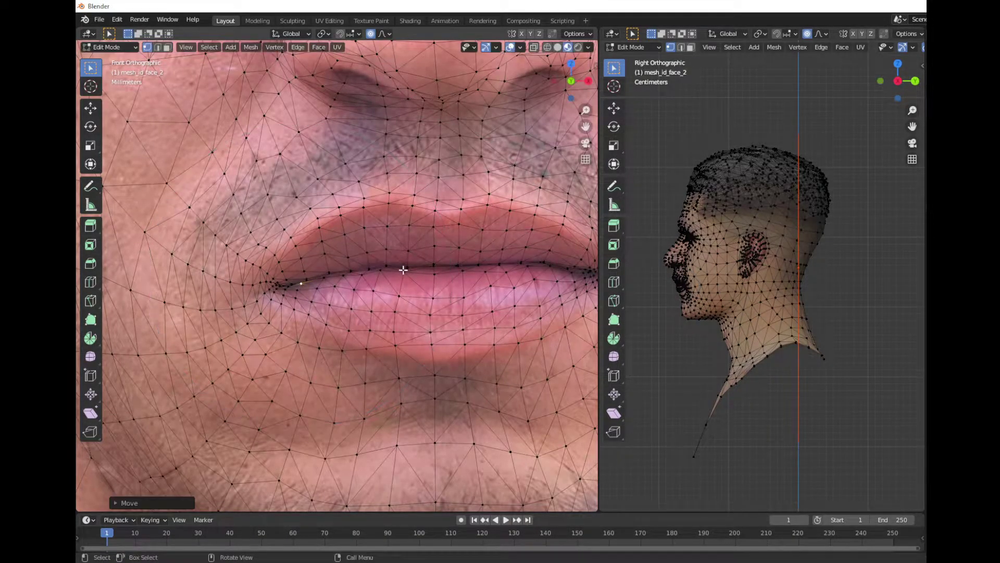
Move vertices along the lip line and the right lip corner onto the photo's mouth.
left_click(371, 272)
key("g")
left_click(368, 270)
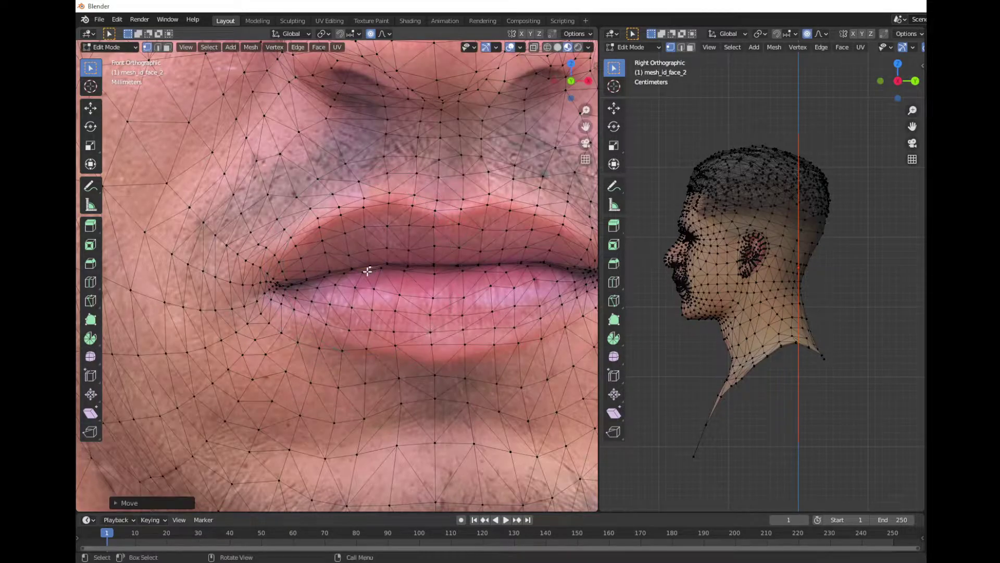
key("g")
left_click(330, 279)
left_click(386, 268)
key("g")
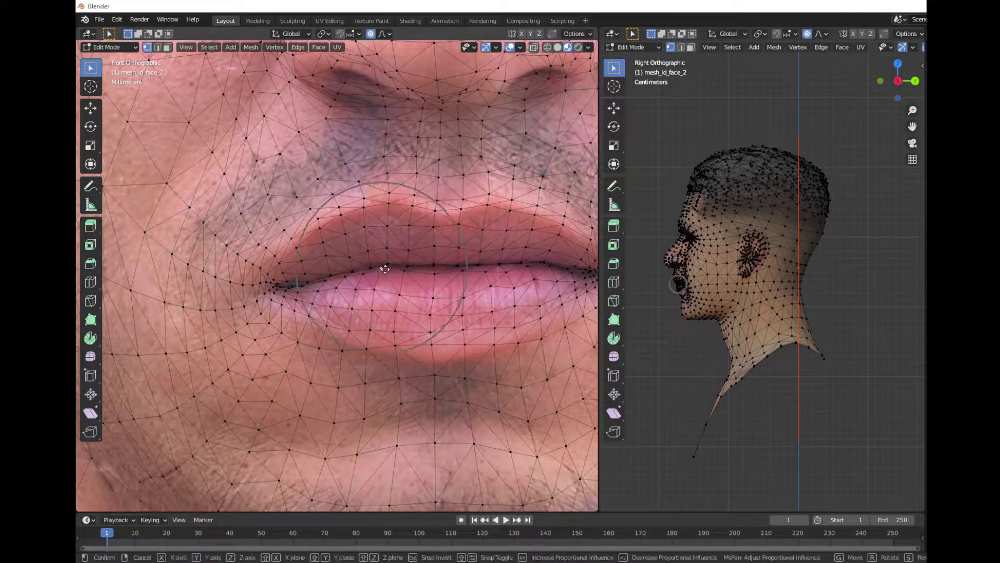
left_click(382, 268)
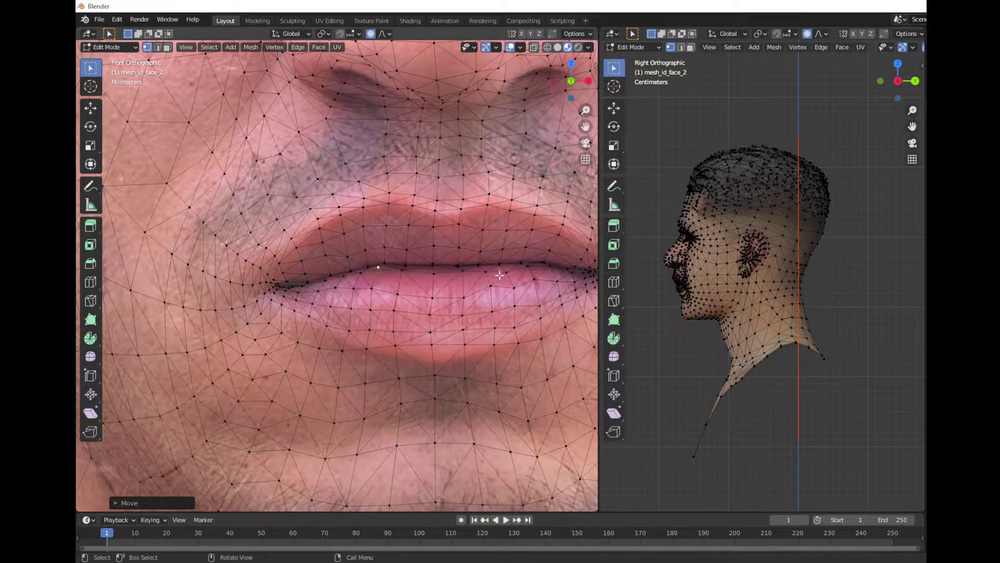
middle_click_drag(500, 275, 374, 274, "shift")
left_click(469, 273)
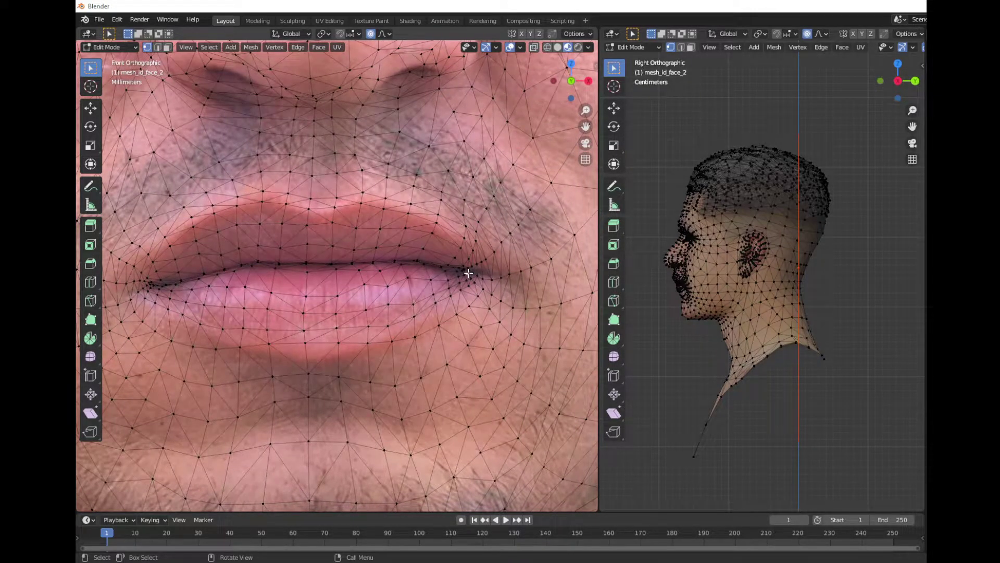
key("g")
scroll(471, 274, "down", 3)
scroll(474, 275, "down", 2)
scroll(476, 277, "down", 1)
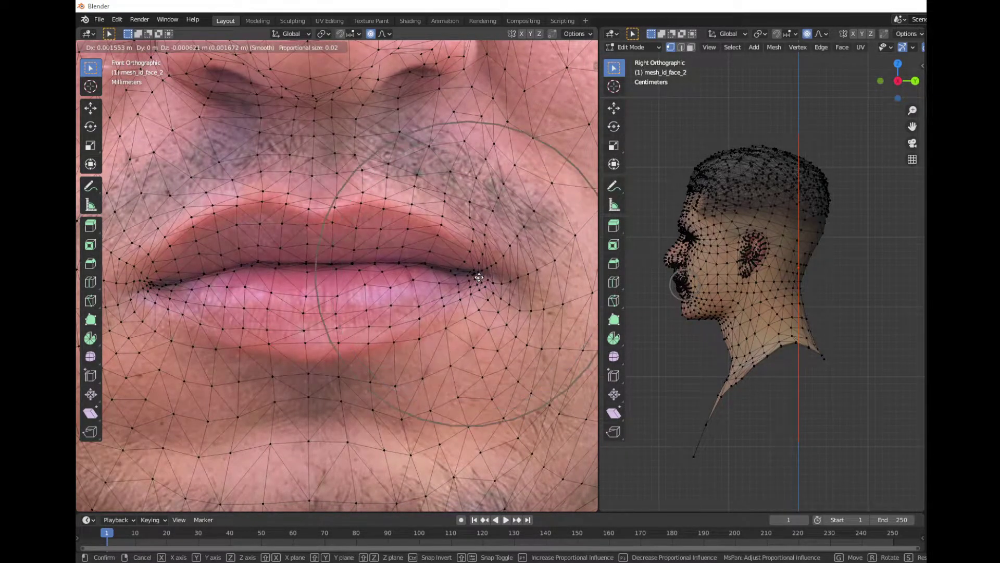
left_click(479, 277)
Align an upper-lip vertex and a lower-lip vertex with the photo.
left_click(396, 263)
key("g")
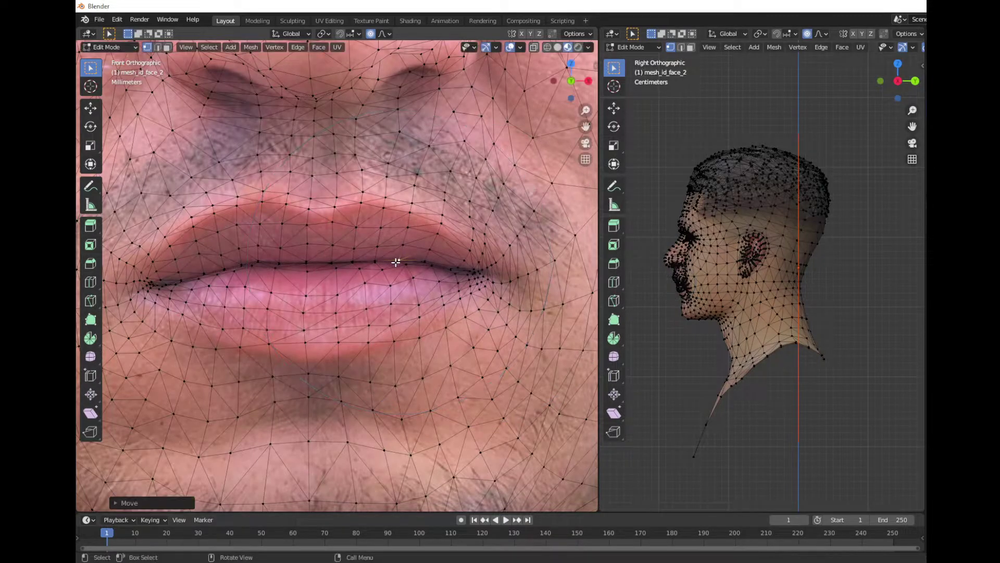
key("g")
left_click(451, 270)
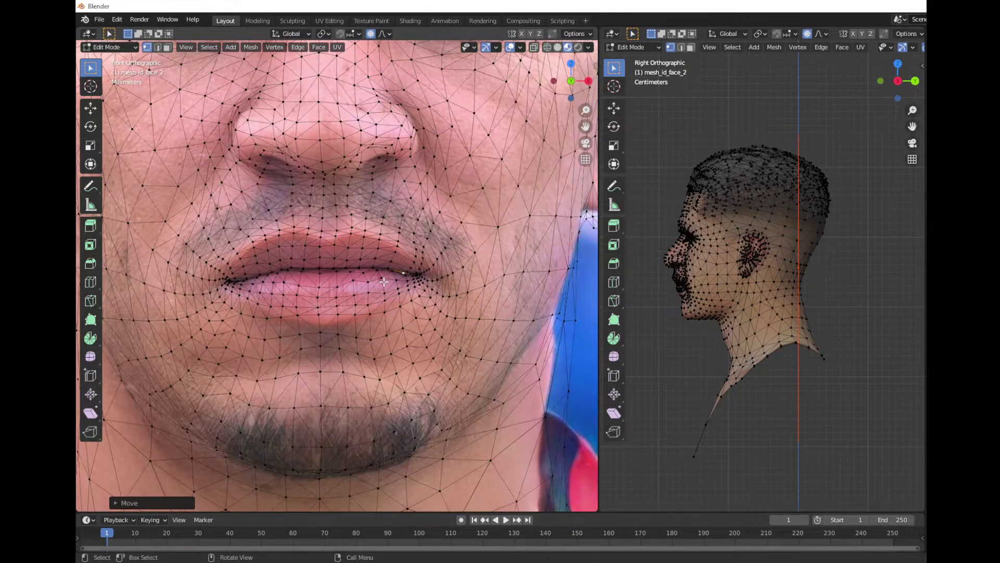
scroll(451, 269, "down", 3)
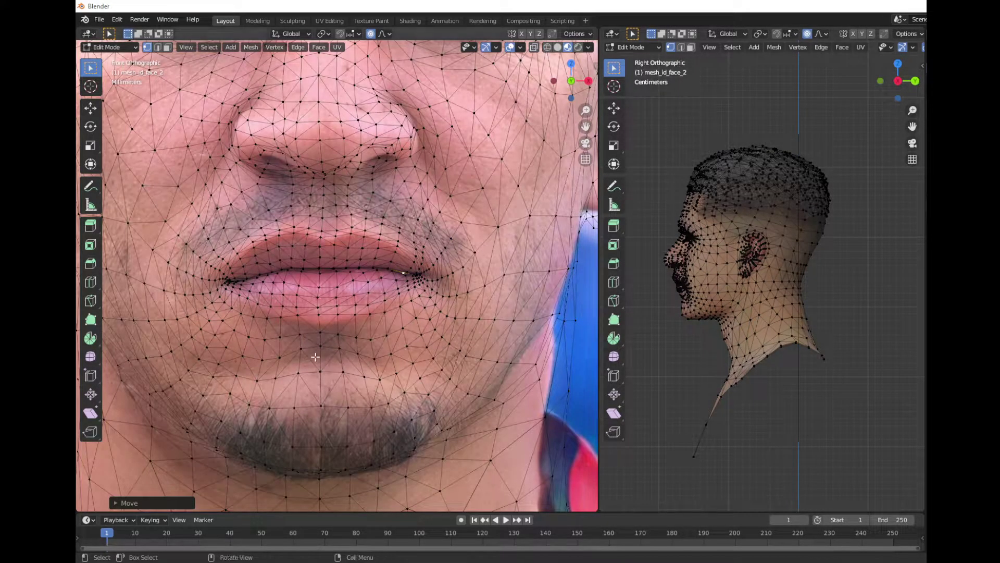
left_click(320, 315)
key("g")
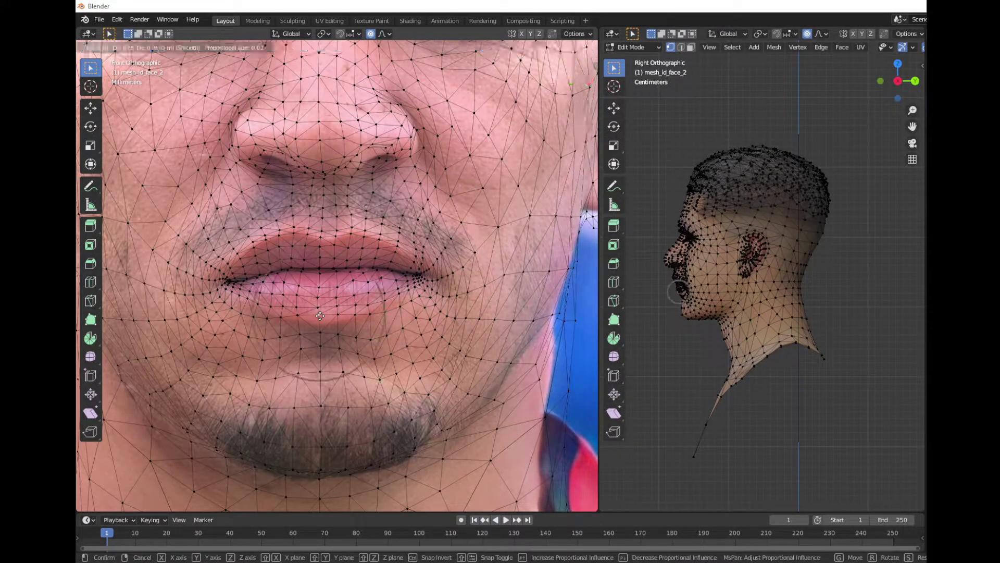
left_click(323, 321)
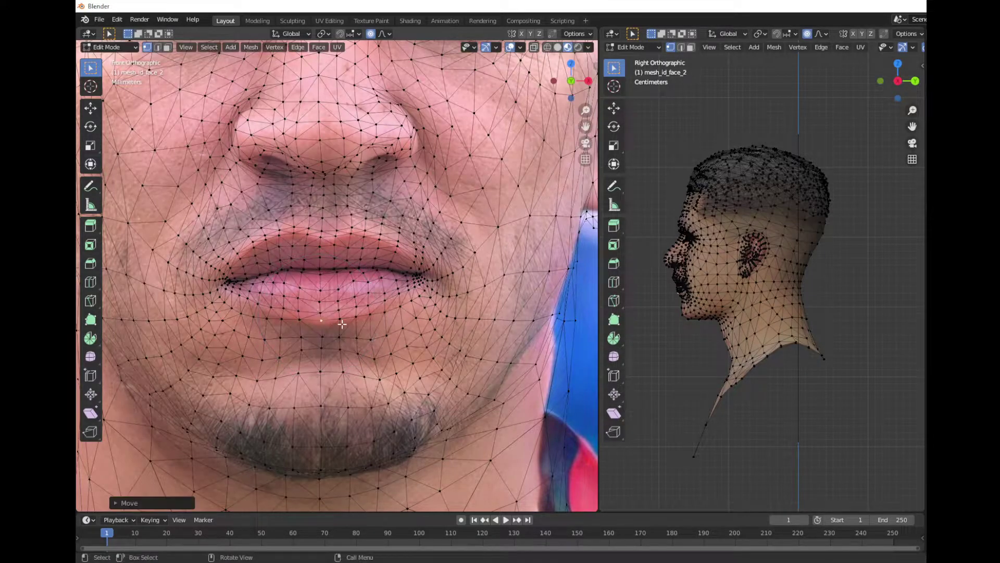
Try moving vertices below the lower lip, cancelling each attempt.
left_click(341, 322)
key("g")
right_click(280, 321)
key("g")
right_click(403, 298)
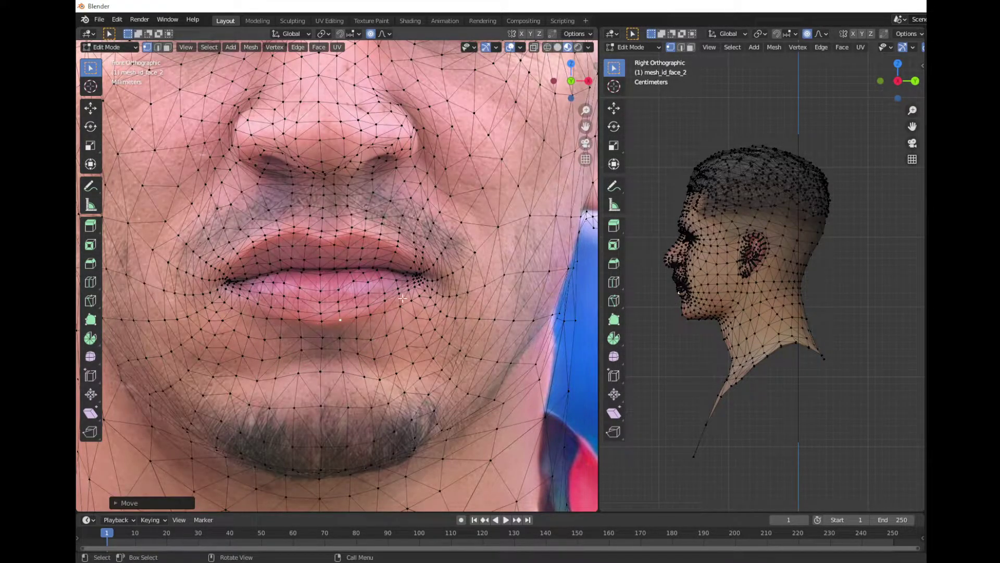
key("g")
right_click(307, 323)
left_click(318, 321)
key("g")
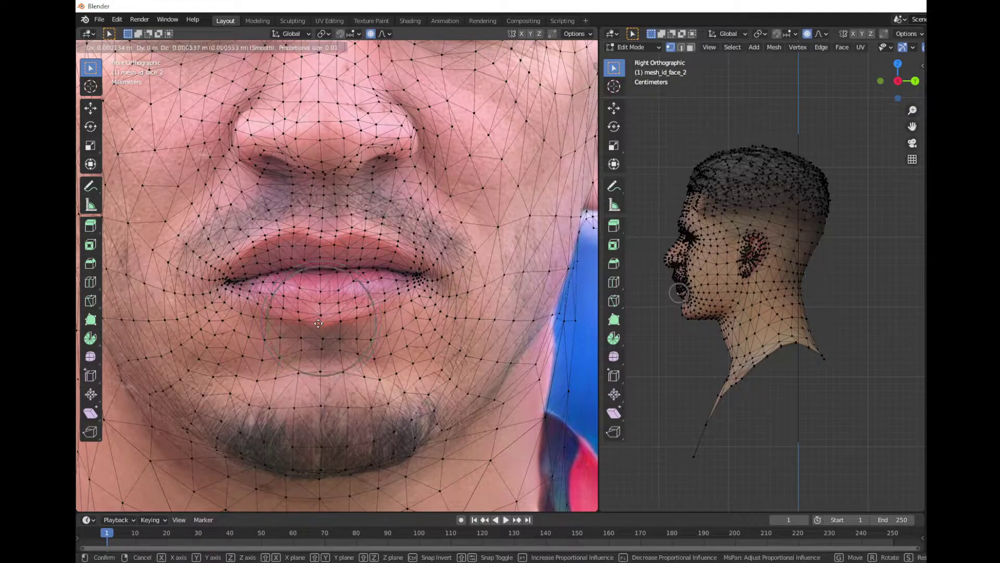
right_click(319, 322)
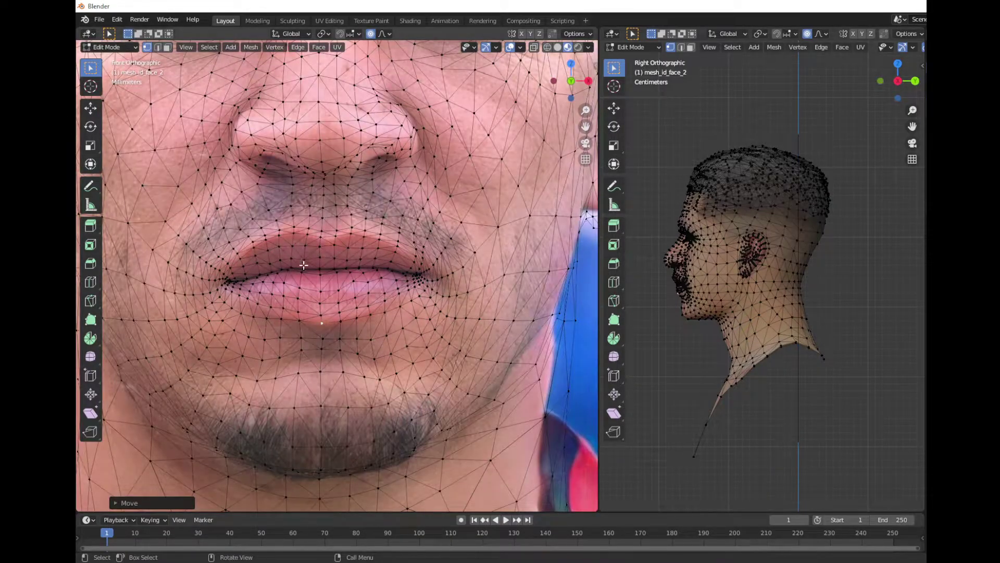
Refine the left upper-lip vertices to follow the photo's mouth.
left_click(291, 269)
key("g")
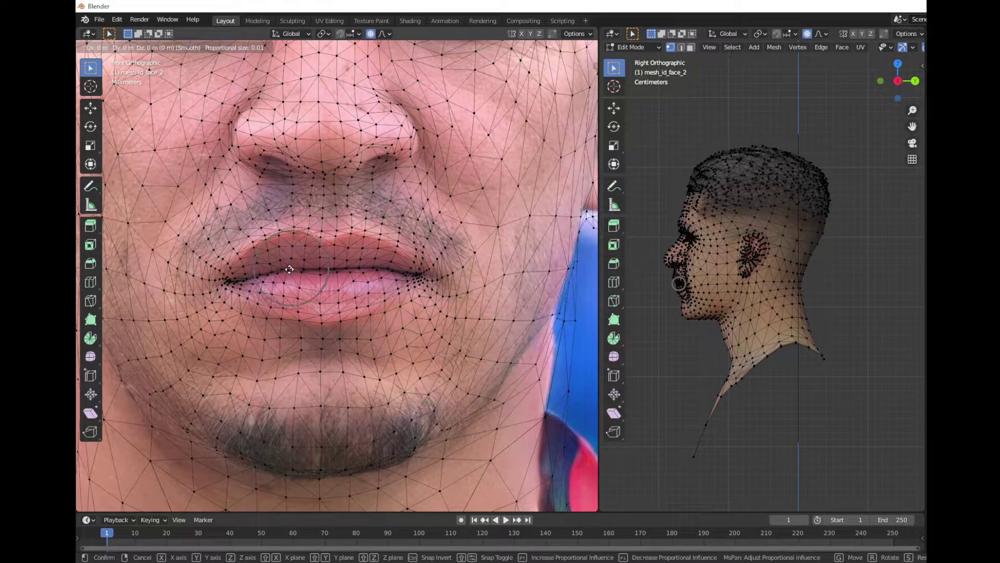
left_click(289, 271)
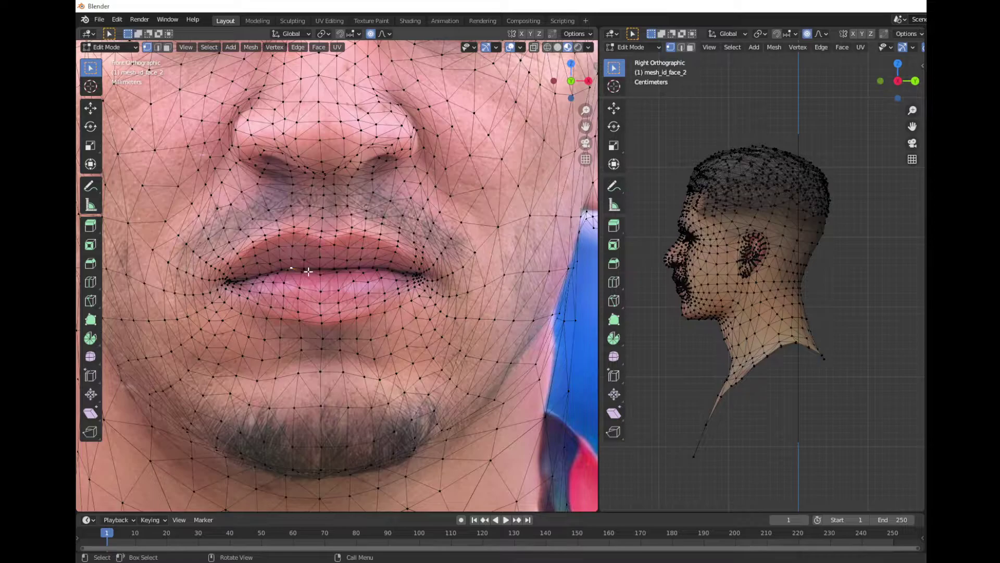
key("g")
left_click(305, 268)
key("g")
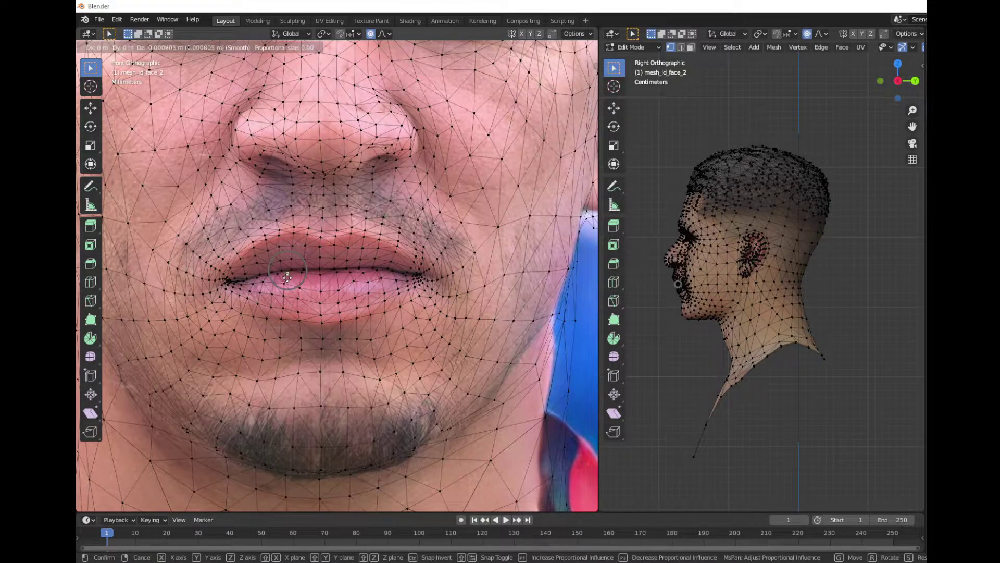
left_click(288, 276)
Finish the lip adjustment, then pull a nose vertex toward the photo with a resized smooth falloff.
key("g")
left_click(294, 268)
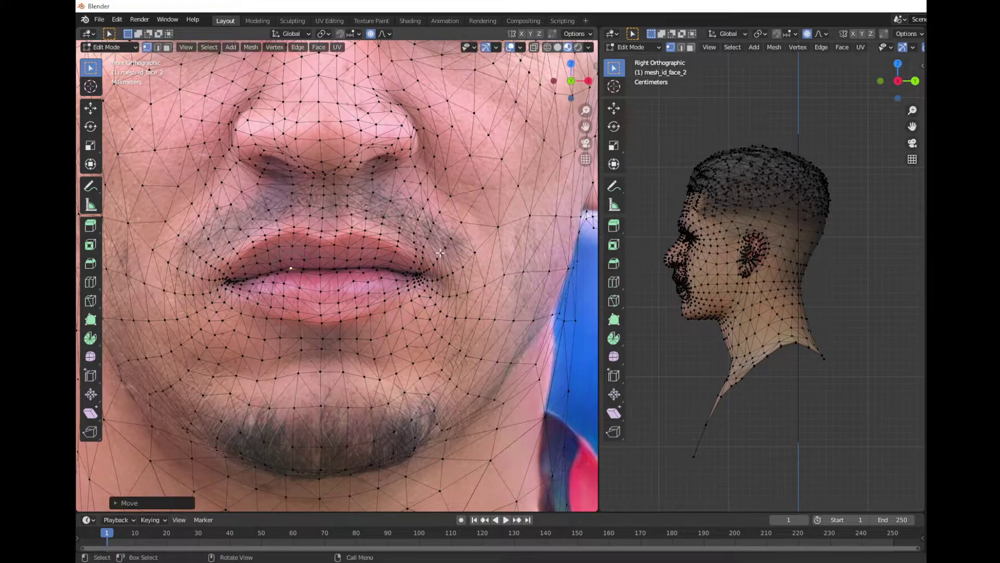
scroll(313, 235, "down", 5)
scroll(334, 208, "up", 4)
scroll(337, 192, "up", 3)
scroll(338, 192, "down", 2)
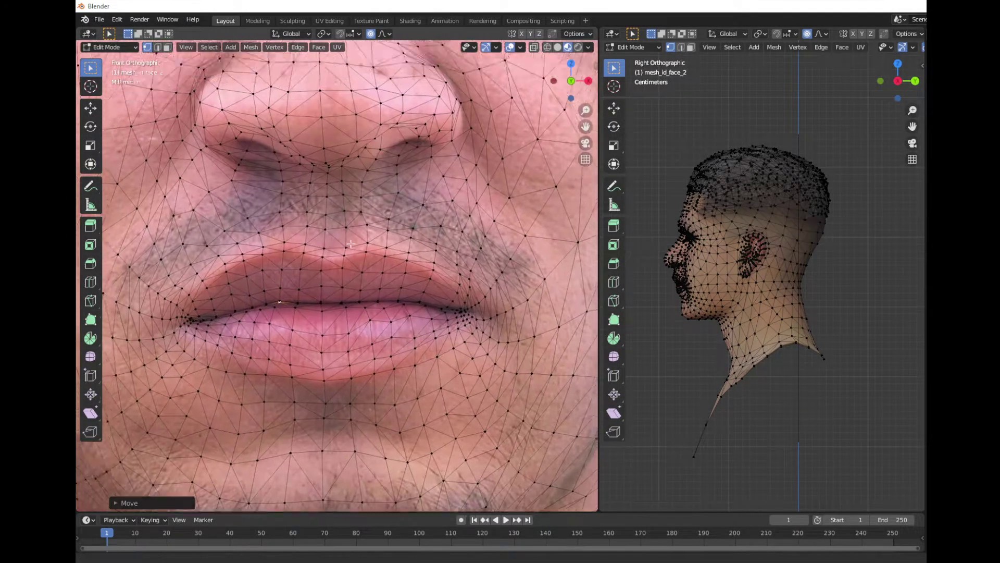
scroll(362, 312, "up", 2)
key("g")
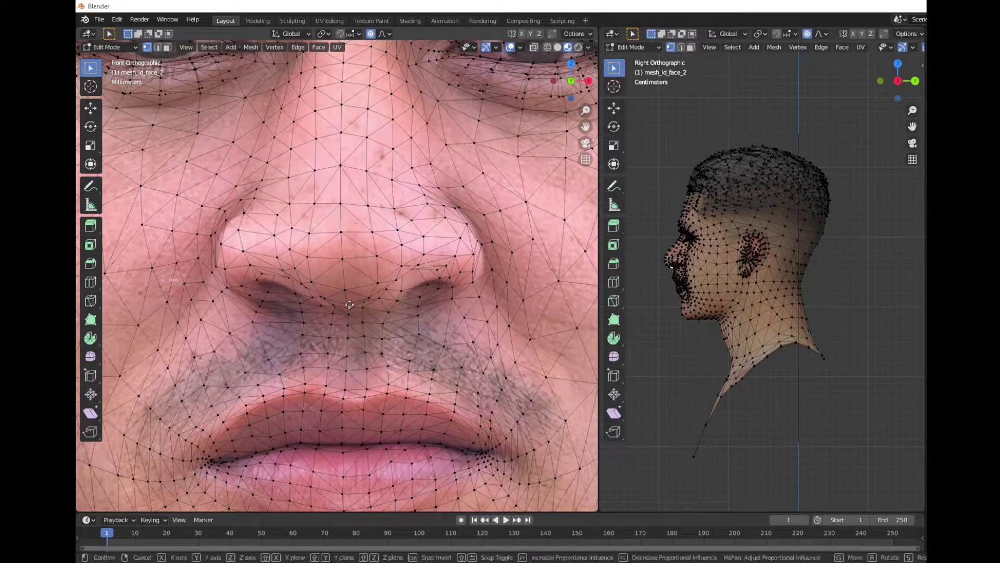
scroll(349, 305, "down", 2)
scroll(349, 305, "down", 3)
scroll(350, 308, "down", 5)
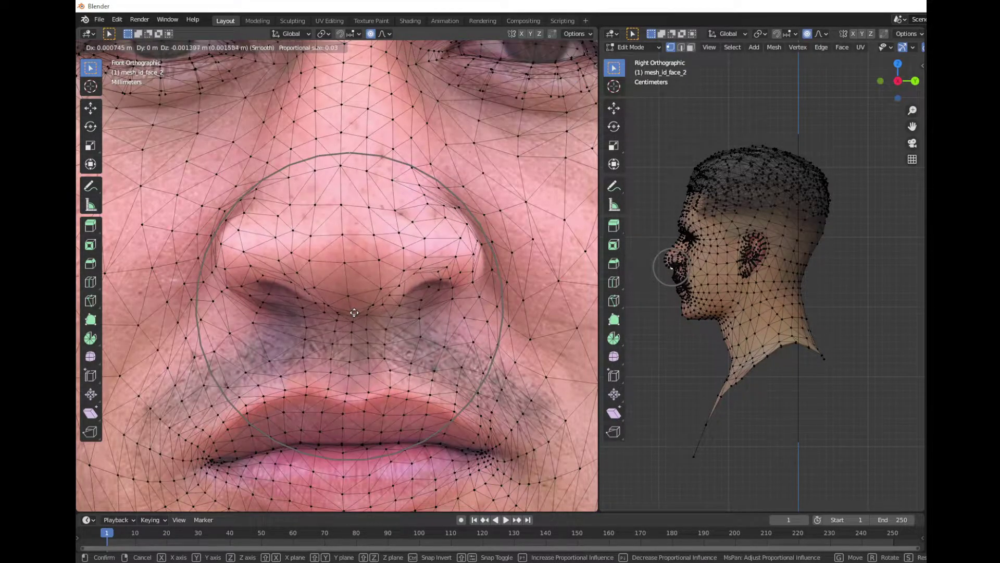
left_click(353, 313)
Move the left nostril and nose-side vertices to match the photo's nostrils.
left_click(212, 237)
key("g")
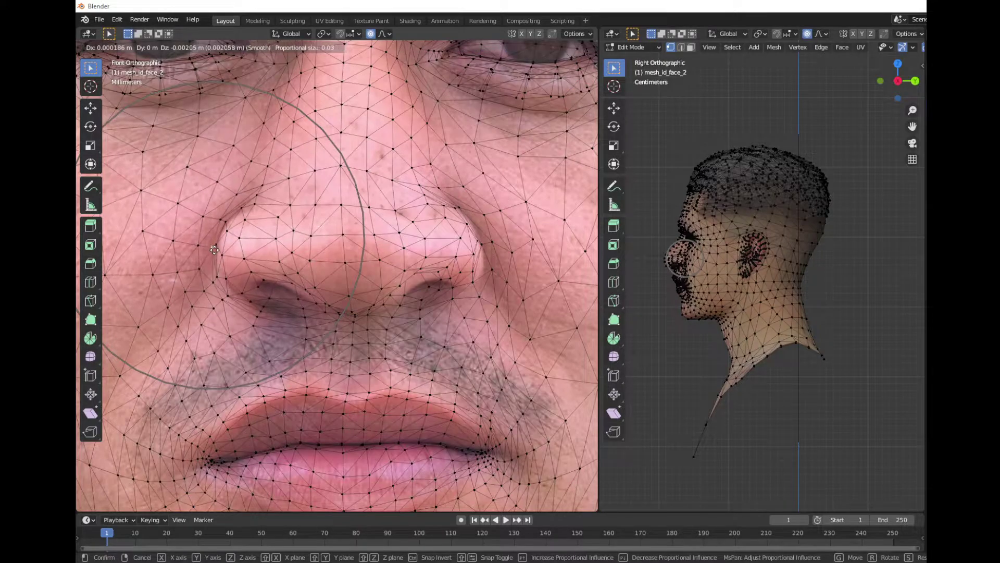
left_click(215, 252)
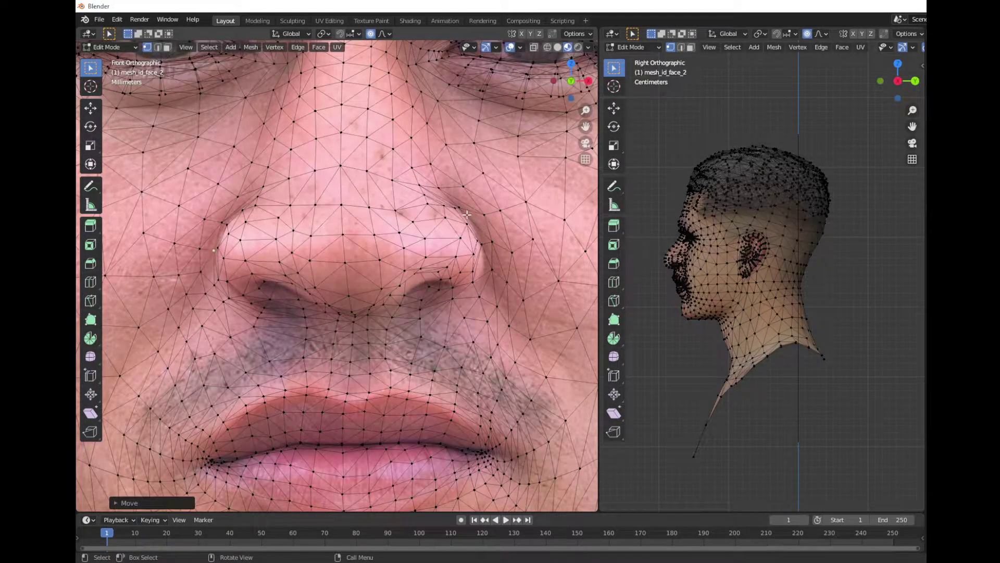
key("g")
left_click(421, 278)
key("g")
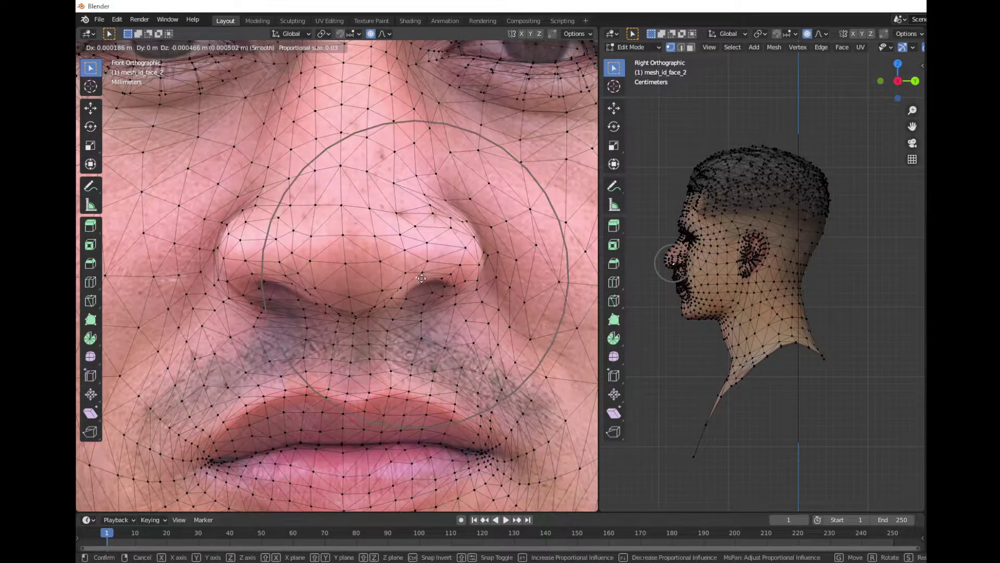
left_click(422, 278)
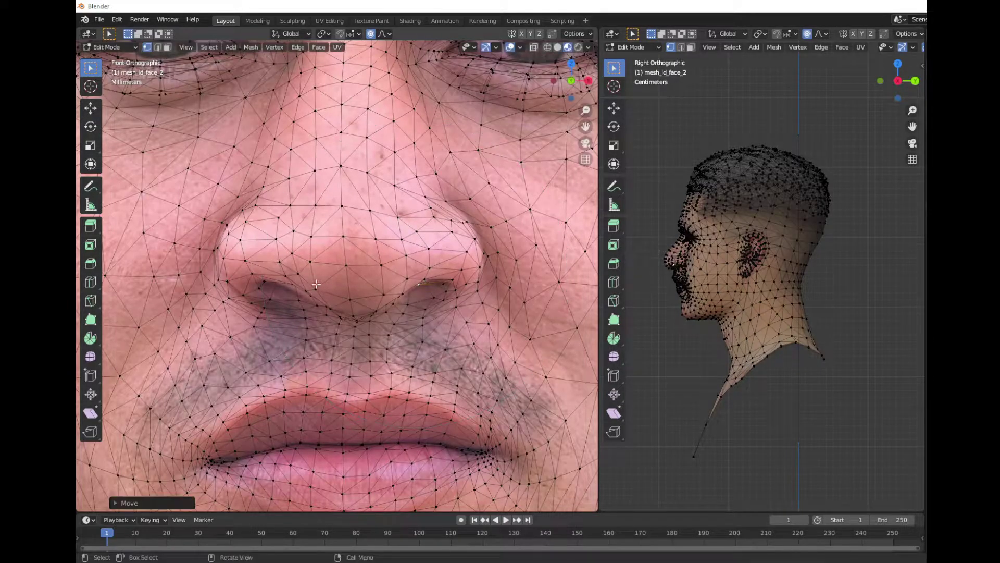
left_click(282, 279)
key("g")
left_click(273, 279)
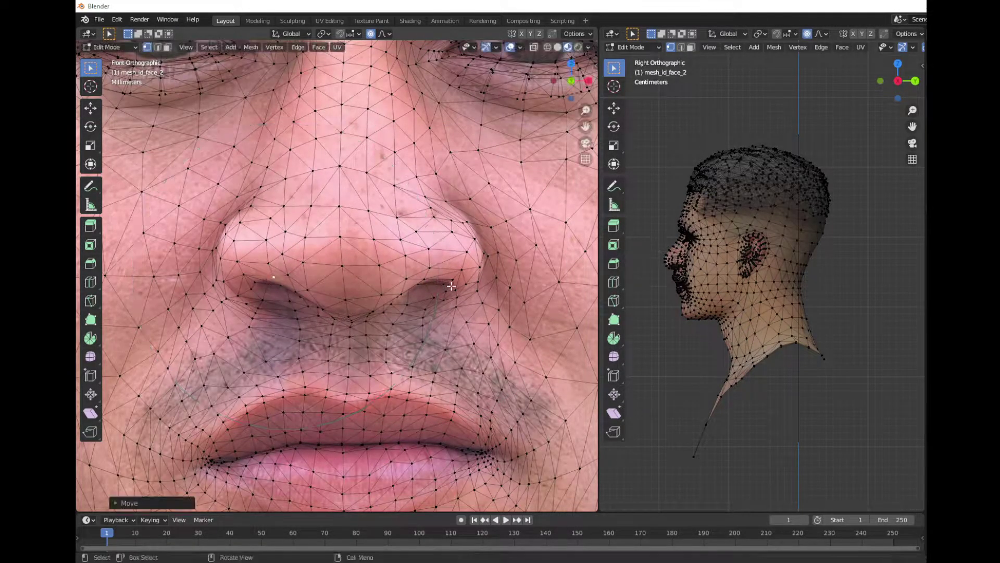
Fit the nose, left nose edge and nose-bridge vertices to the photo, nudging the bridge up.
left_click(400, 307)
key("g")
left_click(404, 308)
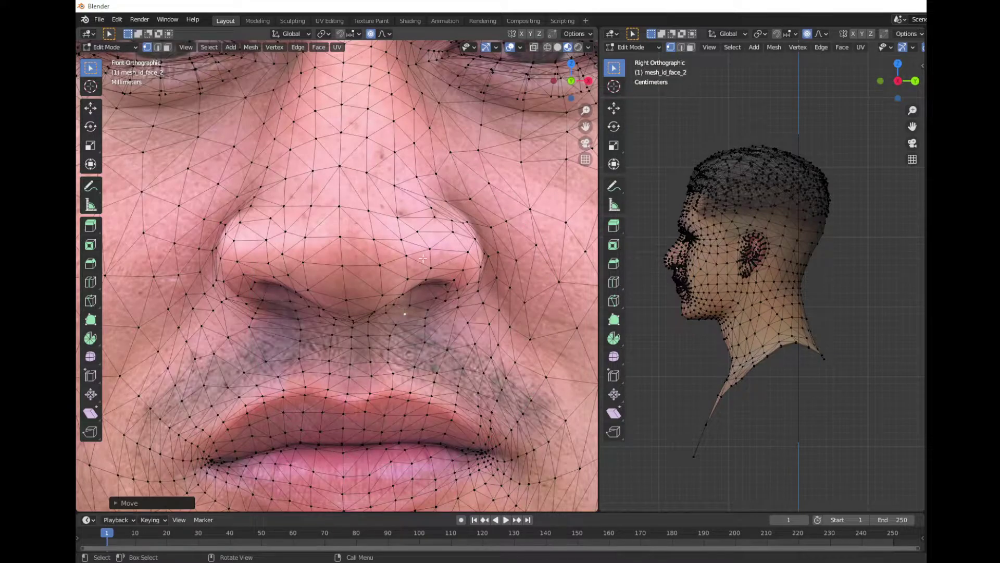
left_click(433, 198)
key("g")
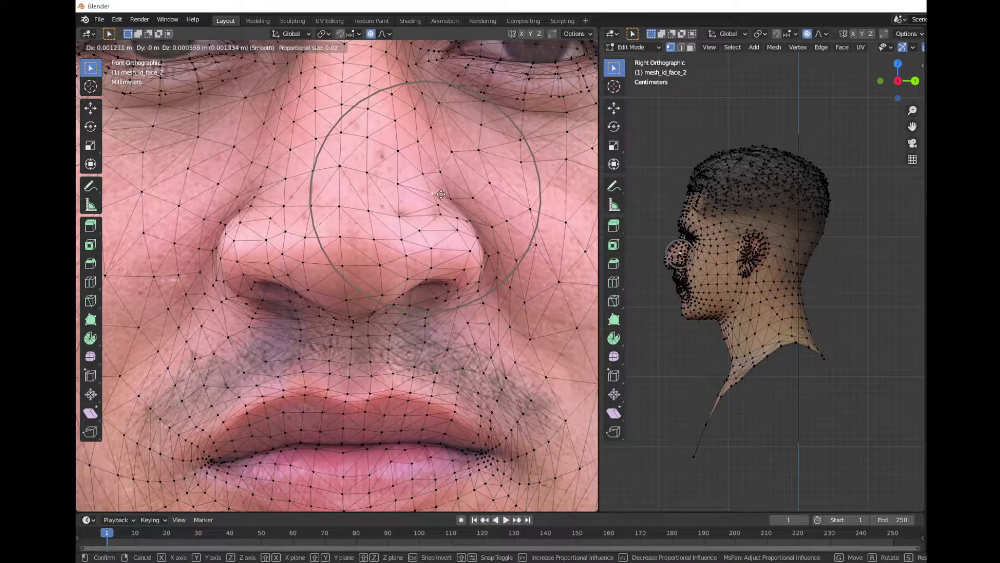
left_click(434, 192)
left_click(256, 196)
key("g")
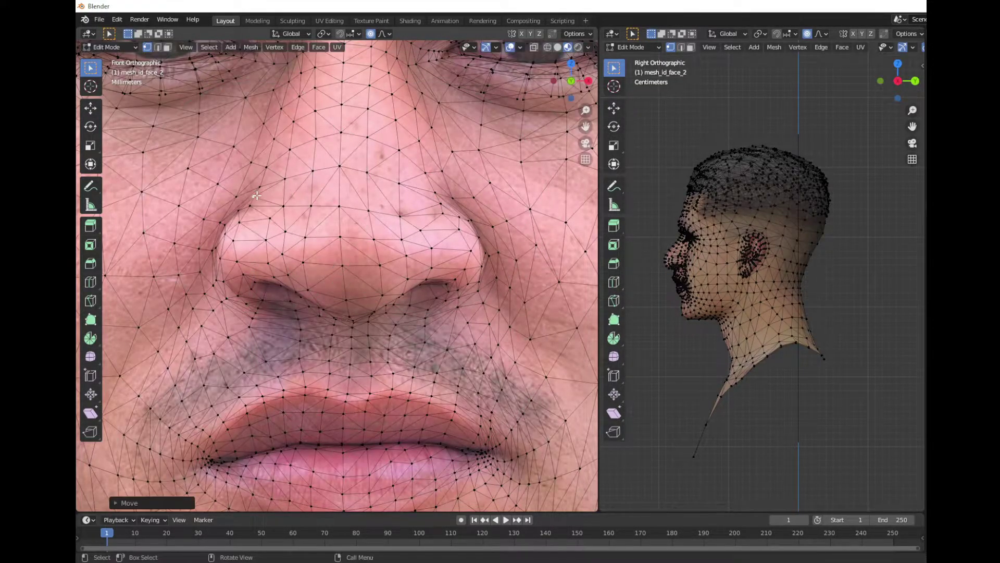
left_click(412, 183)
key("g")
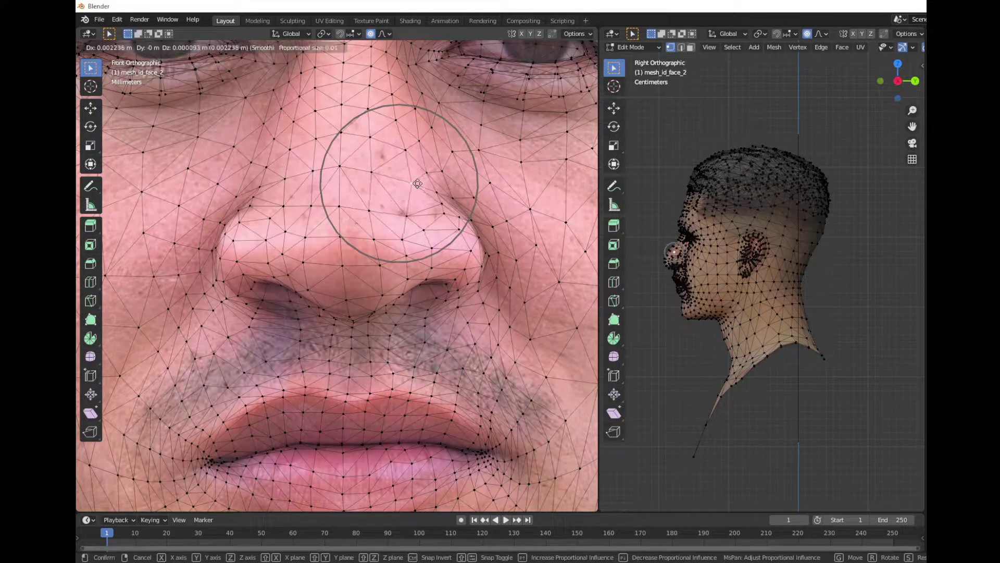
left_click(418, 184)
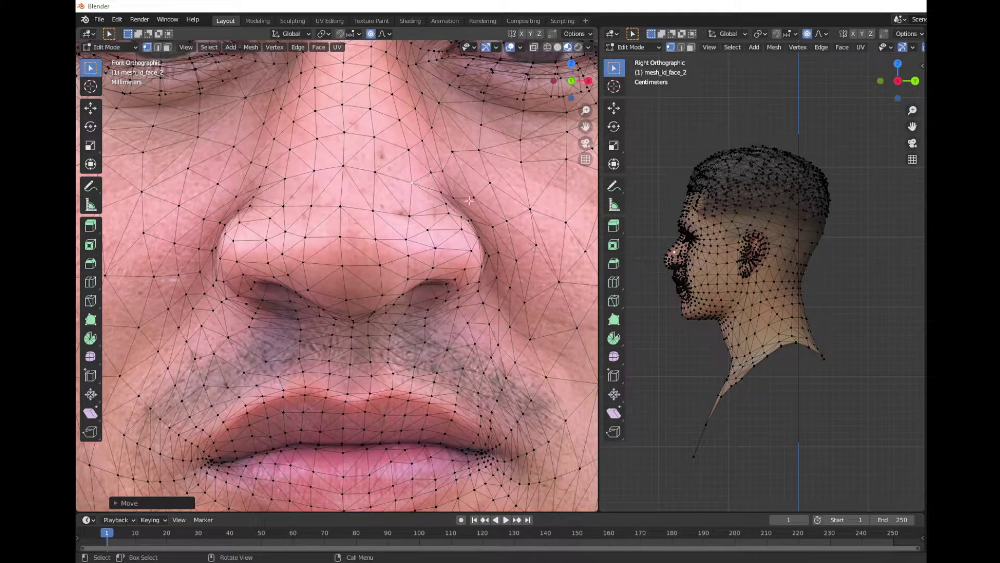
Move the vertex below the nose tip to follow the photo's under-nose area.
left_click(348, 324)
key("g")
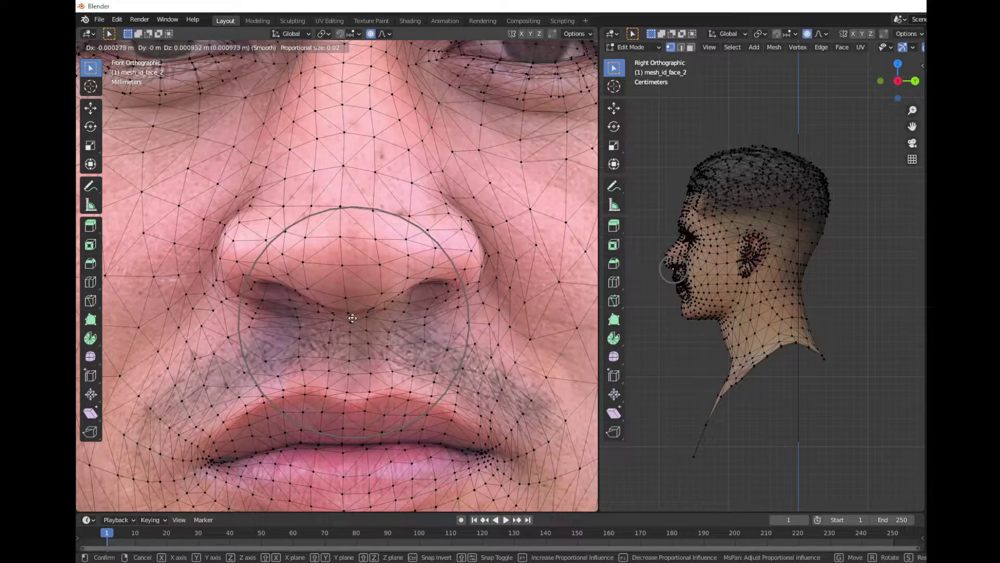
left_click(353, 312)
scroll(353, 313, "down", 1)
Move an upper-nose vertex twice with smooth falloff, then zoom out to the whole face.
left_click(365, 205)
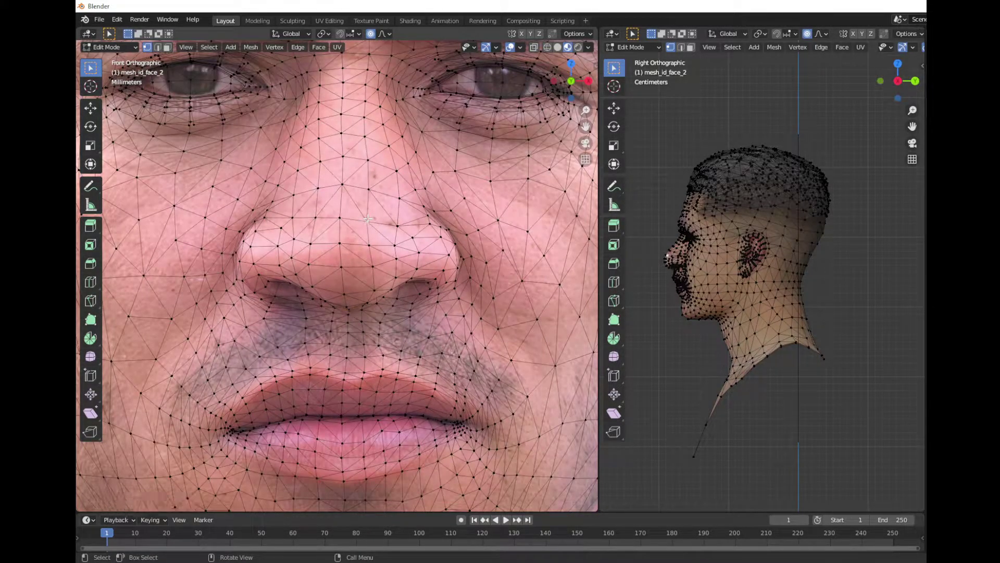
key("g")
left_click(316, 211)
key("g")
left_click(365, 232)
scroll(402, 262, "down", 3)
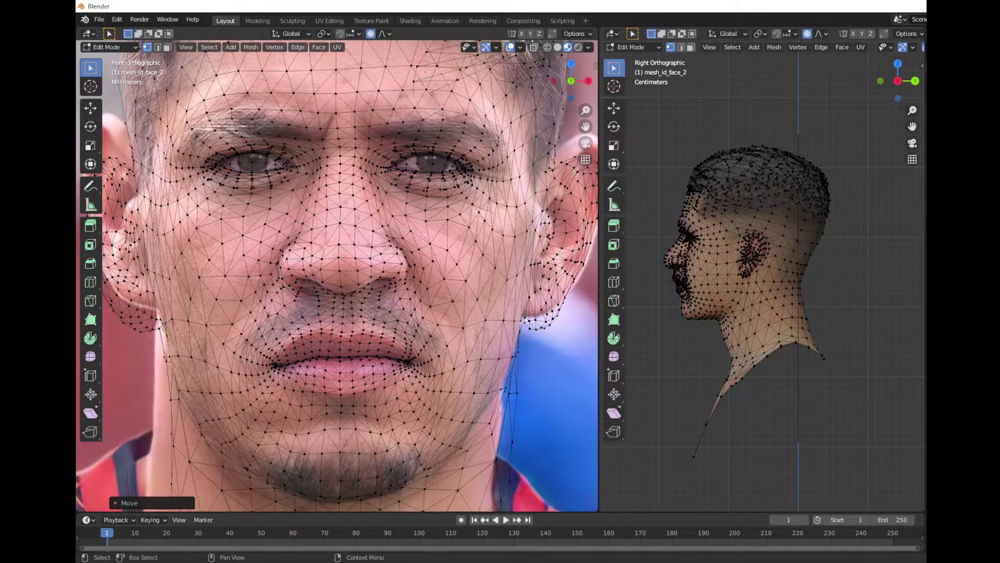
scroll(281, 129, "up", 2)
scroll(282, 129, "up", 2)
scroll(282, 129, "down", 5)
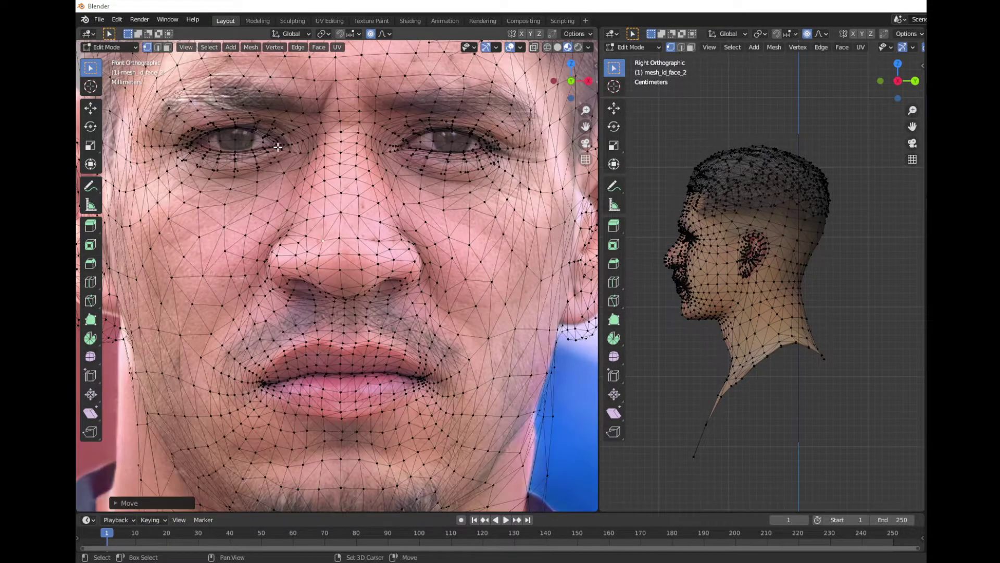
scroll(312, 299, "up", 3)
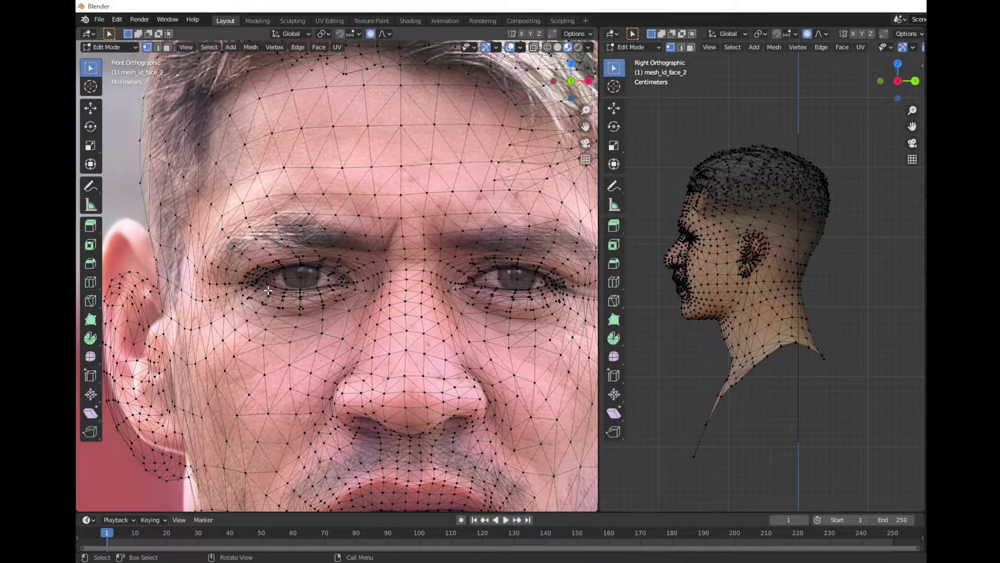
Move vertices near the left eye with proportional falloff to match the photo's eye.
key("g")
scroll(289, 298, "down", 3)
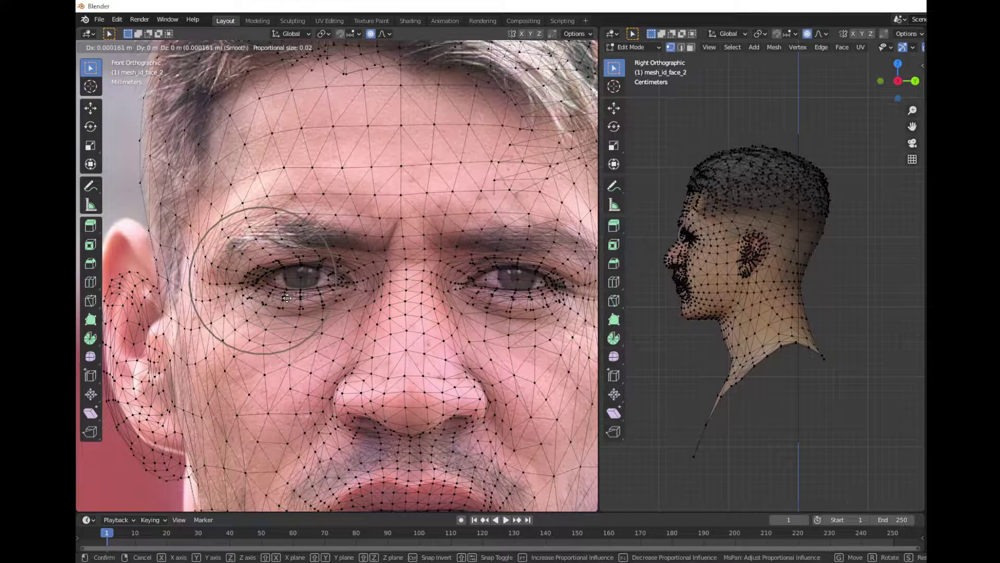
scroll(292, 297, "down", 2)
left_click(294, 297)
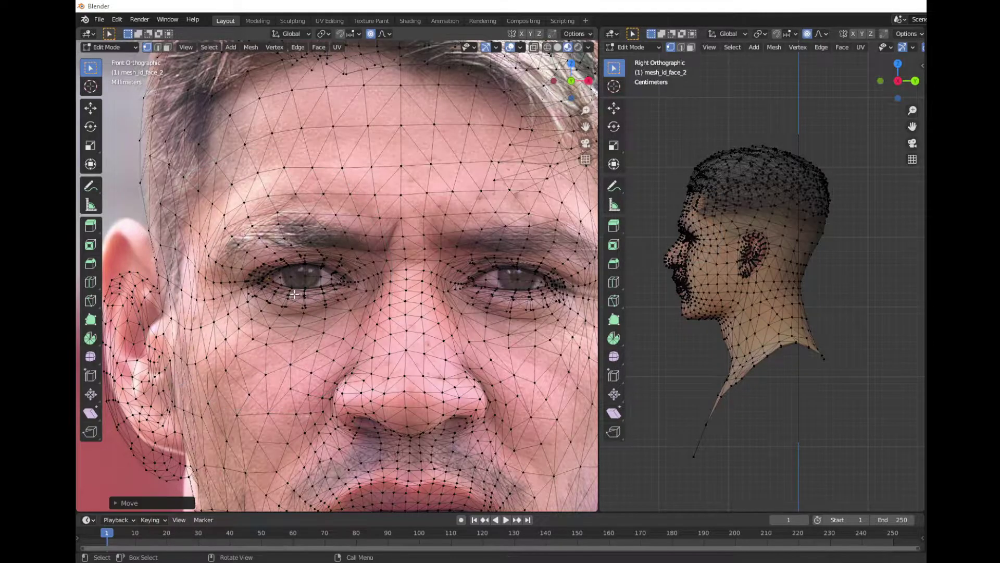
scroll(294, 294, "up", 3)
scroll(298, 290, "up", 2)
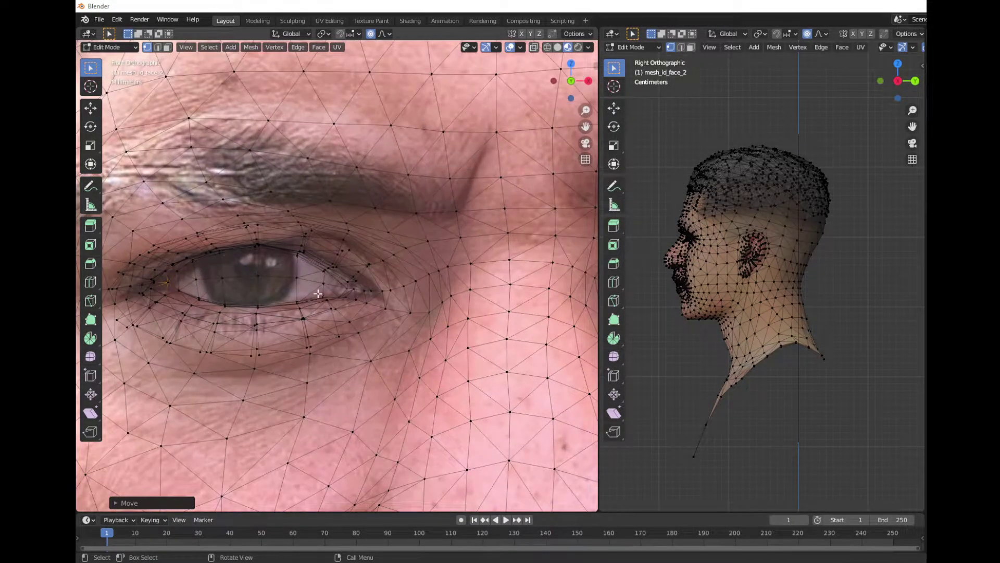
key("g")
left_click(260, 252)
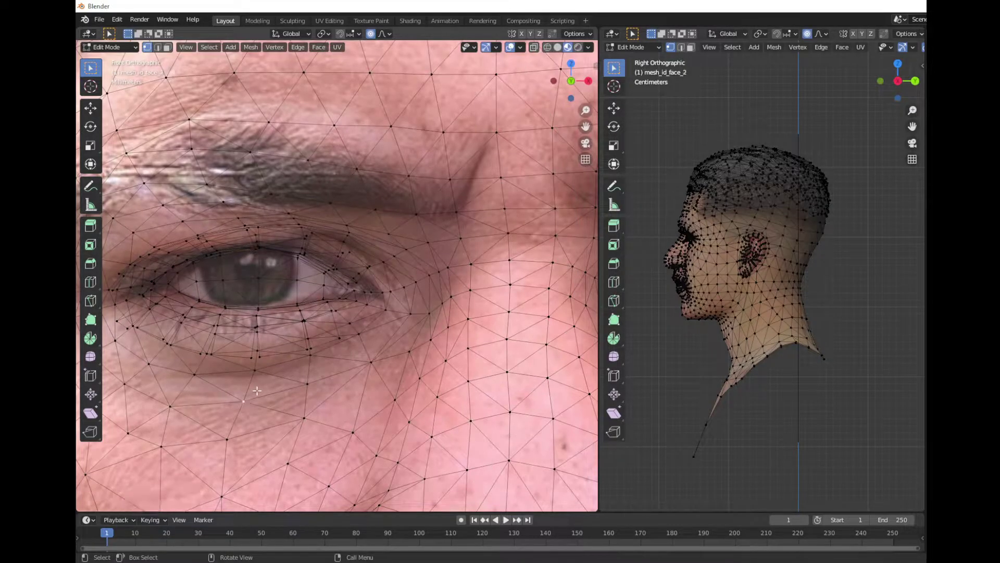
Pull the eyelid vertex downward to follow the photo's lower lid.
left_click(249, 249)
key("g")
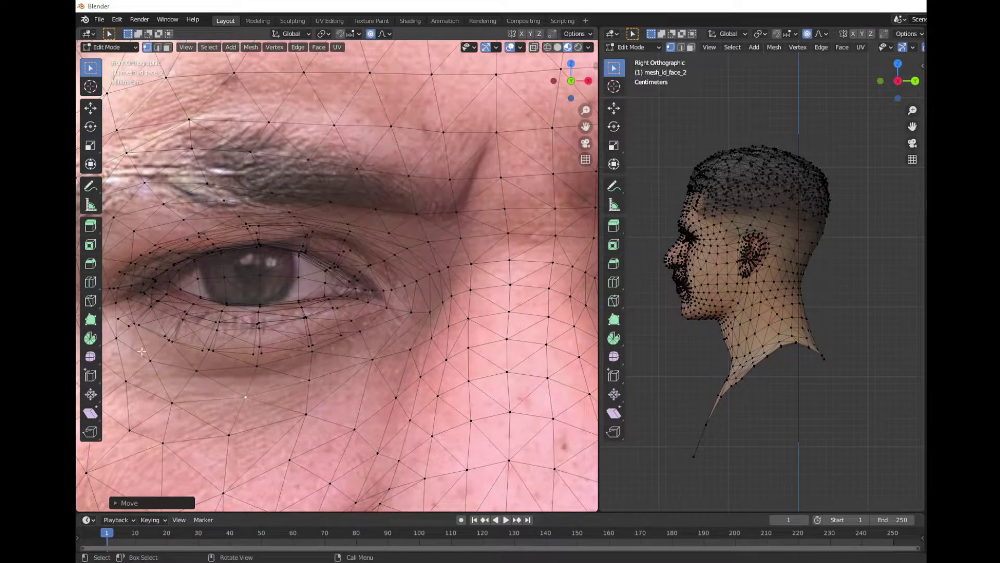
scroll(136, 352, "up", 7)
left_click(129, 347)
scroll(320, 359, "down", 2)
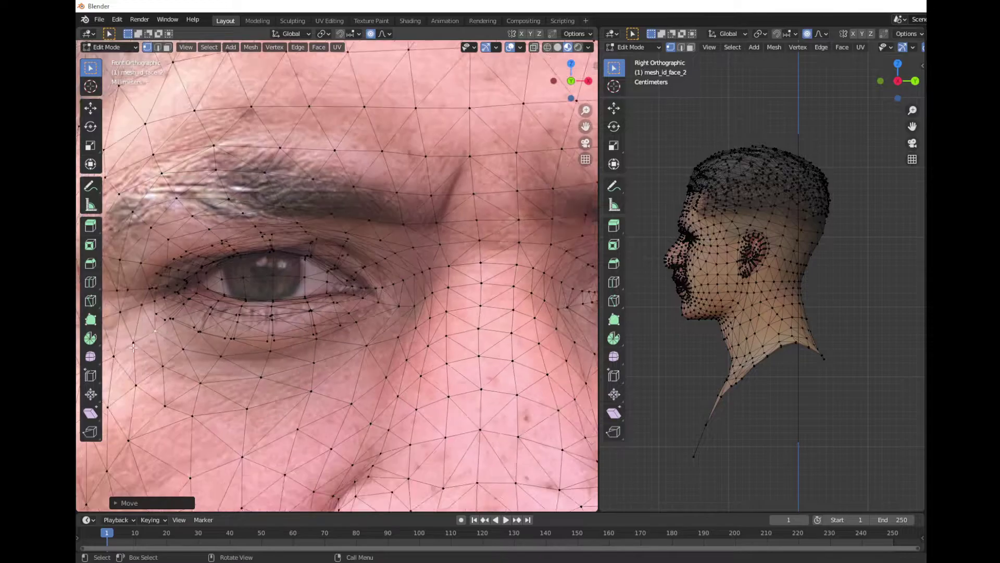
scroll(320, 359, "down", 4)
scroll(490, 268, "up", 6)
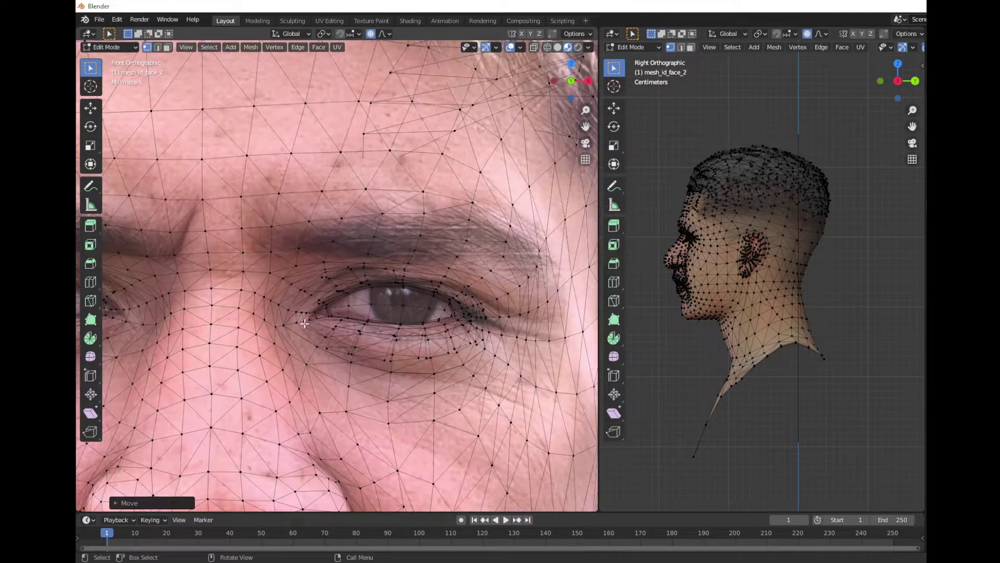
Fit the eye-corner vertex to the photo's inner eye corner in two moves.
left_click(286, 325)
key("g")
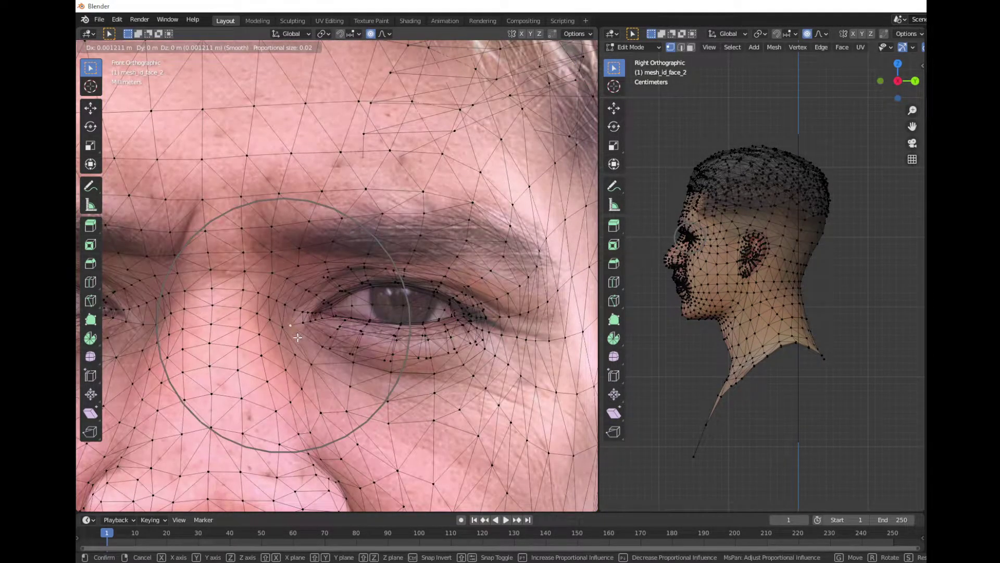
left_click(298, 338)
left_click(335, 304)
key("g")
scroll(335, 304, "up", 2)
left_click(335, 303)
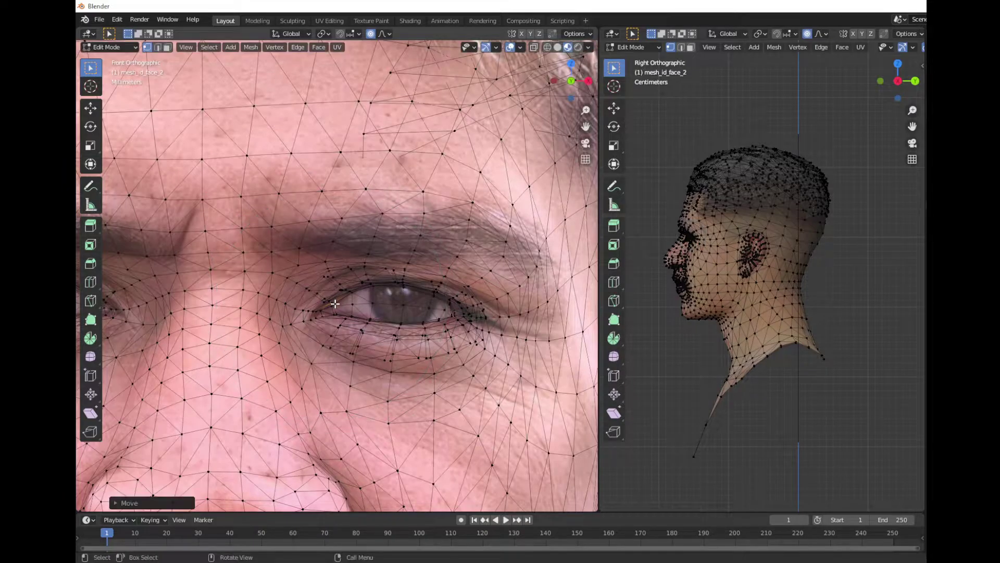
Move the vertex beneath the eye with soft falloff and pan the view up over the face.
left_click(417, 324)
key("g")
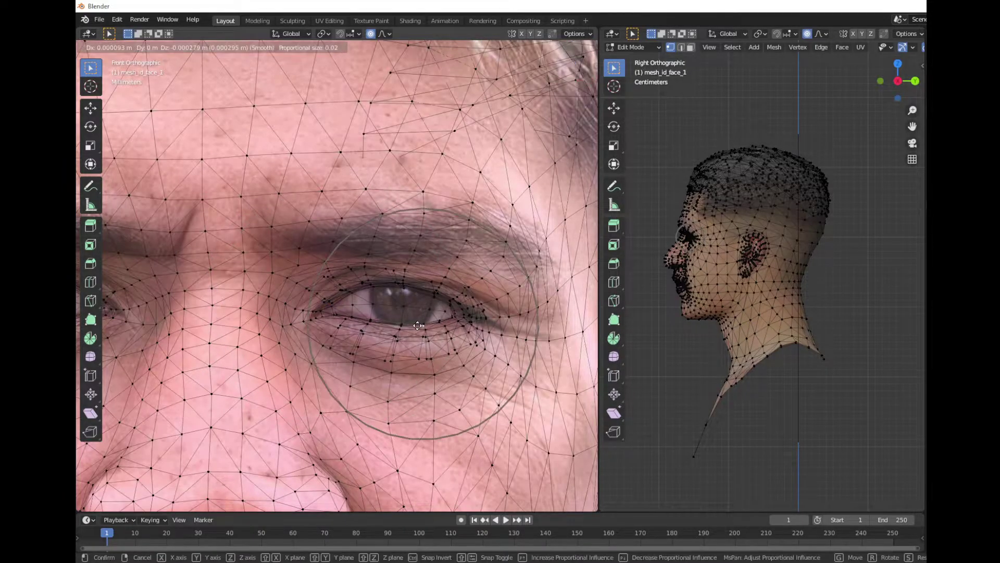
scroll(425, 328, "down", 5)
scroll(425, 328, "down", 5)
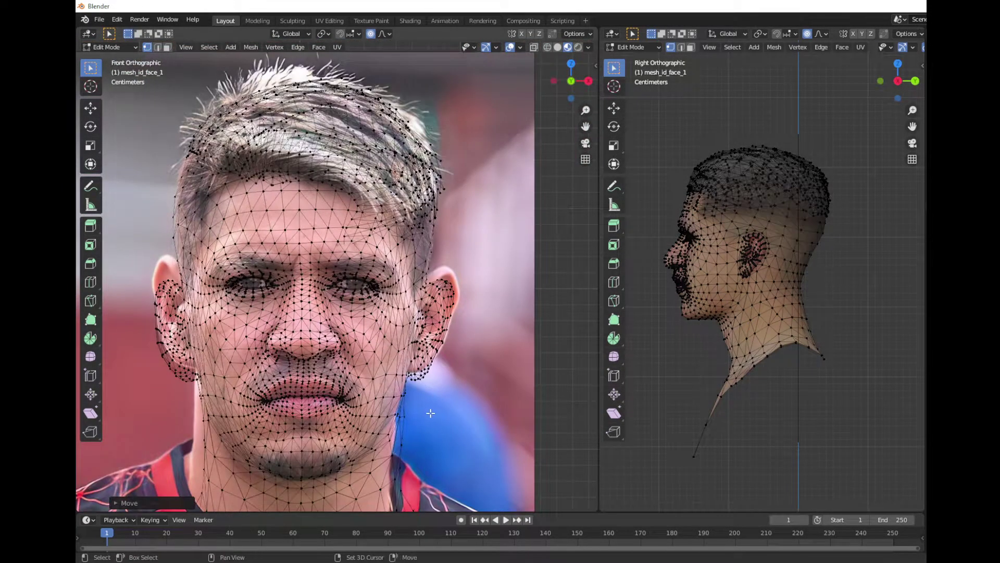
scroll(430, 413, "up", 1)
scroll(427, 395, "up", 3)
middle_click_drag(427, 396, 403, 312, "shift")
scroll(403, 310, "down", 2)
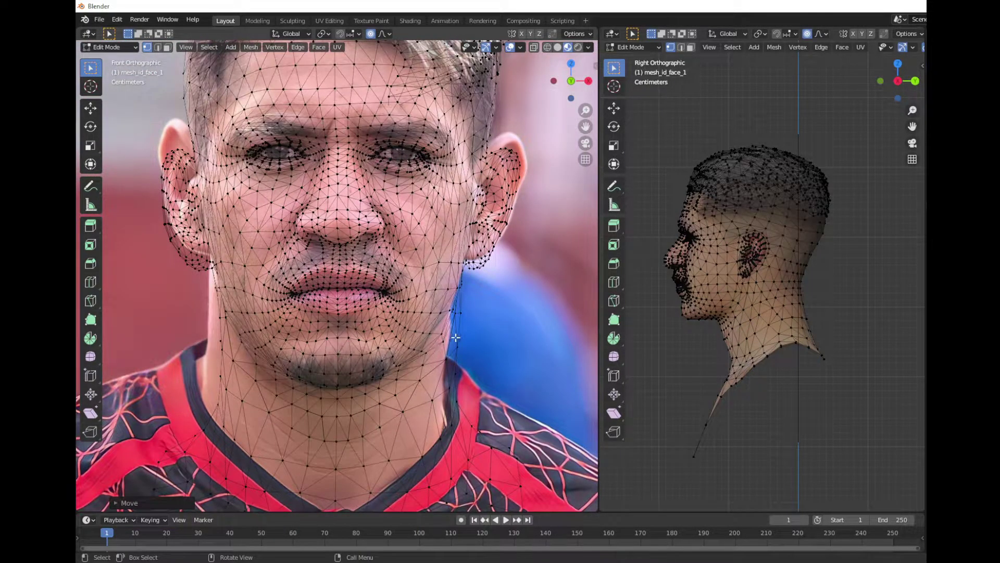
scroll(456, 338, "up", 1)
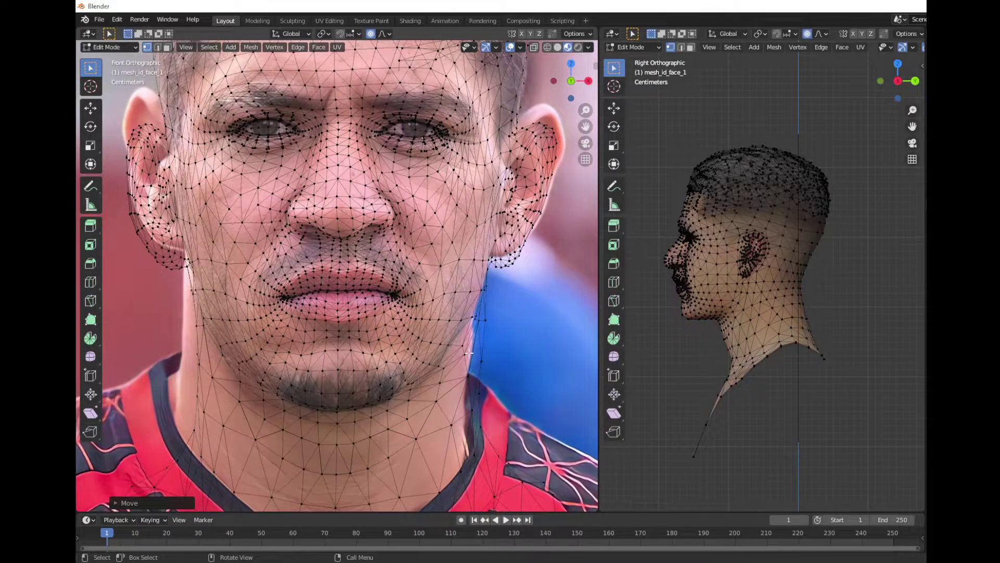
Pull a jaw-edge vertex and a cheek-edge vertex out to the photo's face contour.
left_click(466, 352)
key("g")
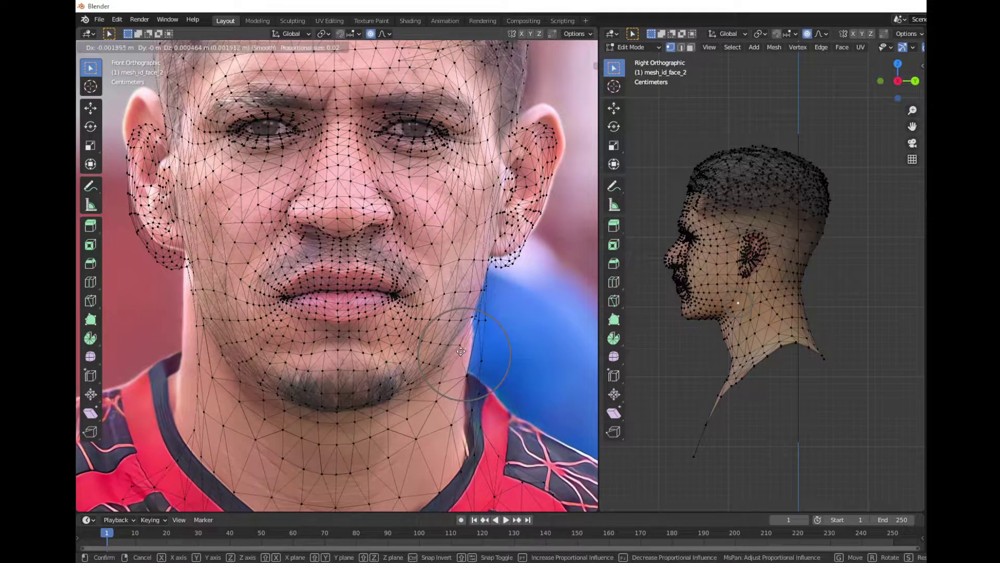
left_click(460, 351)
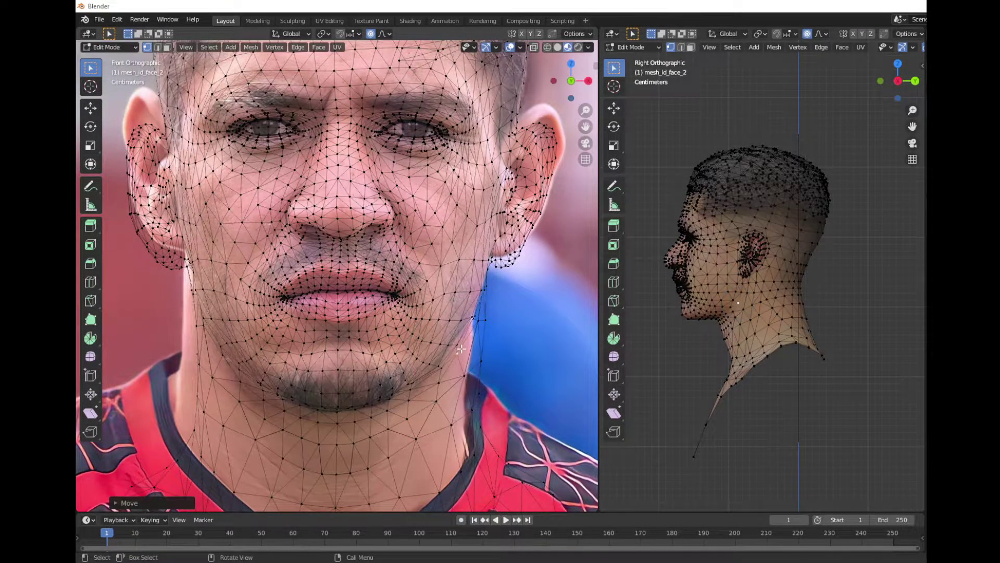
left_click(486, 320)
key("g")
scroll(486, 320, "down", 3)
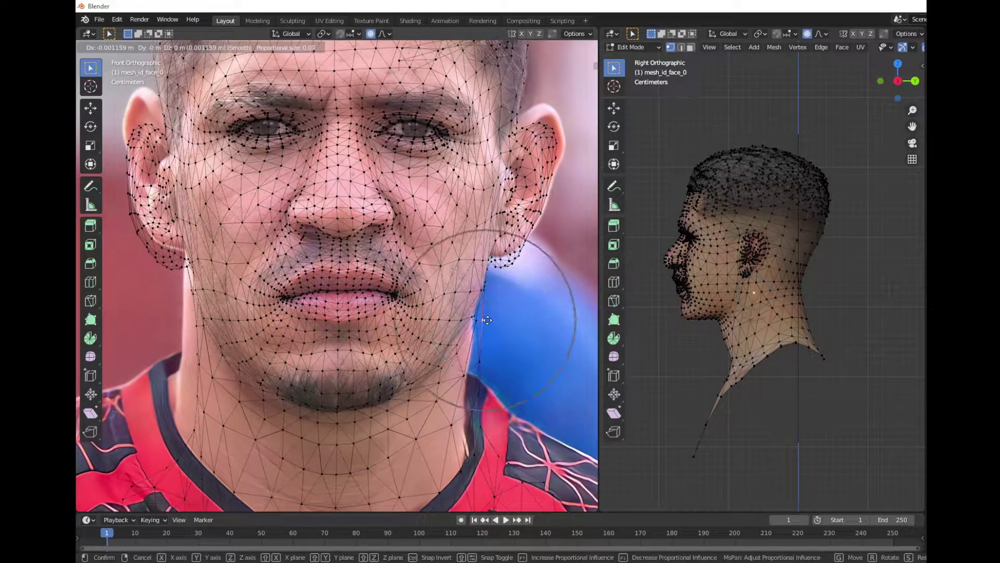
scroll(488, 320, "down", 3)
left_click(487, 320)
scroll(232, 322, "down", 4)
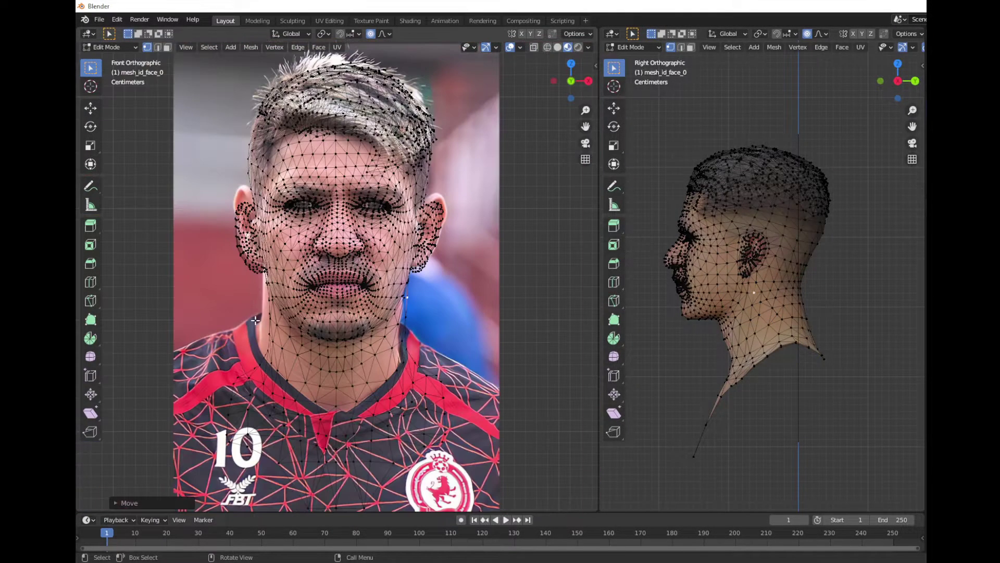
scroll(256, 259, "up", 3)
left_click(197, 275)
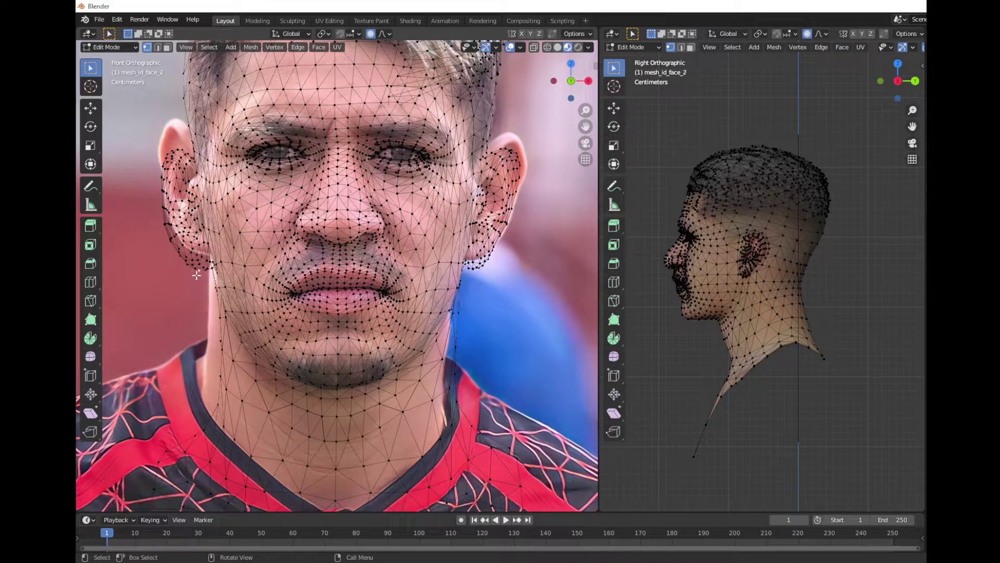
Move the vertices beside and at the top of the left ear to the photo's ear.
key("g")
scroll(196, 268, "down", 2)
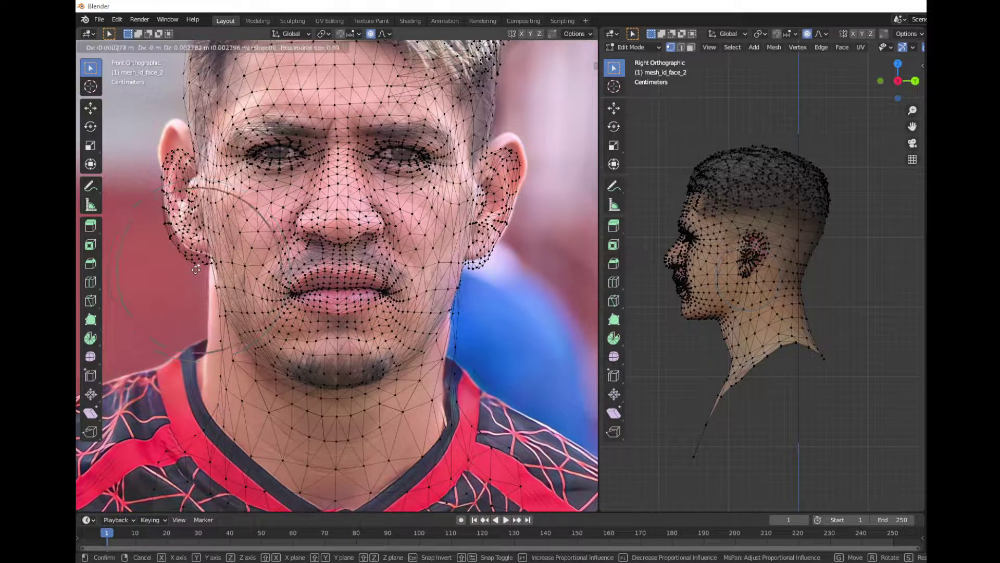
left_click(171, 246)
key("g")
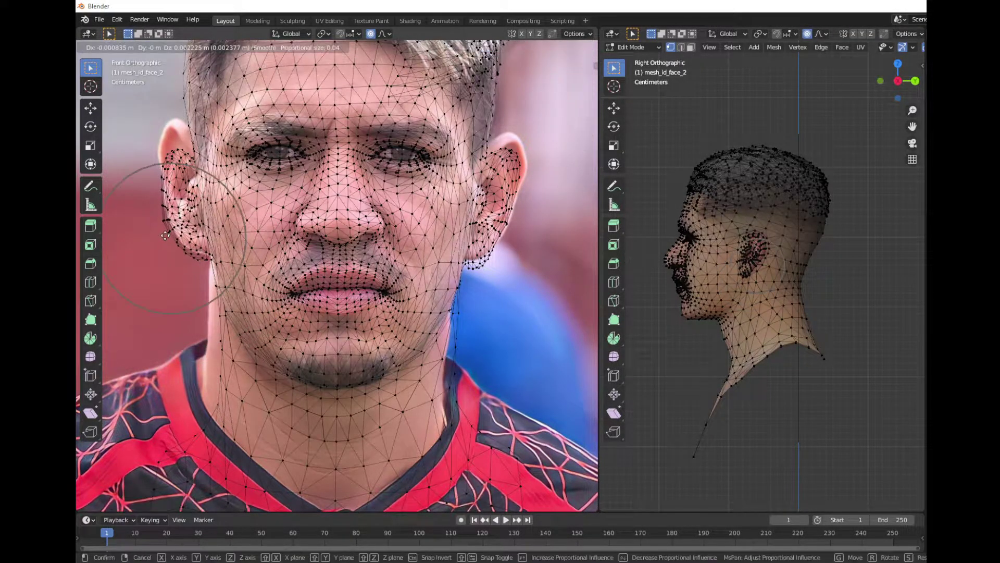
left_click(164, 233)
key("g")
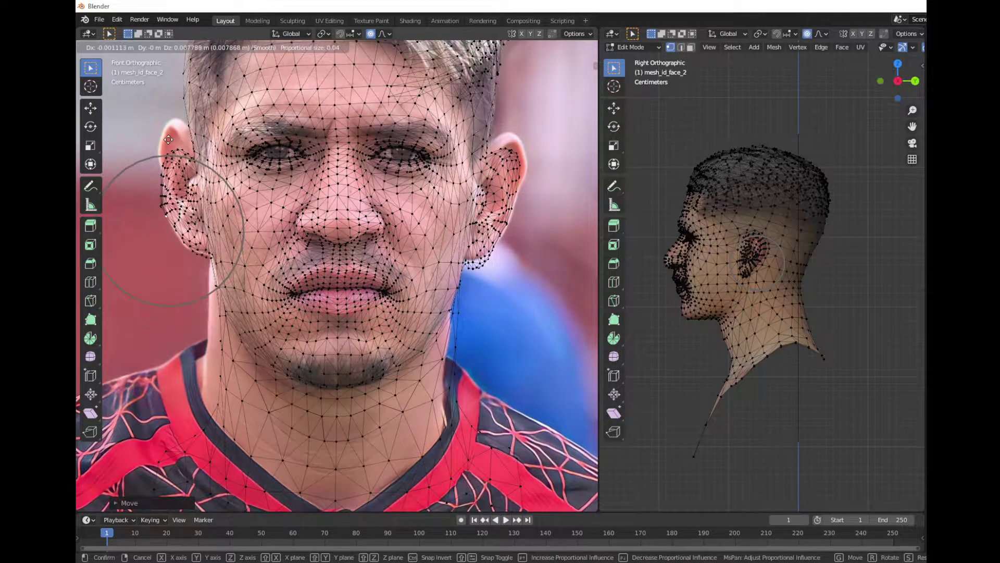
left_click(171, 148)
key("g")
left_click(171, 150)
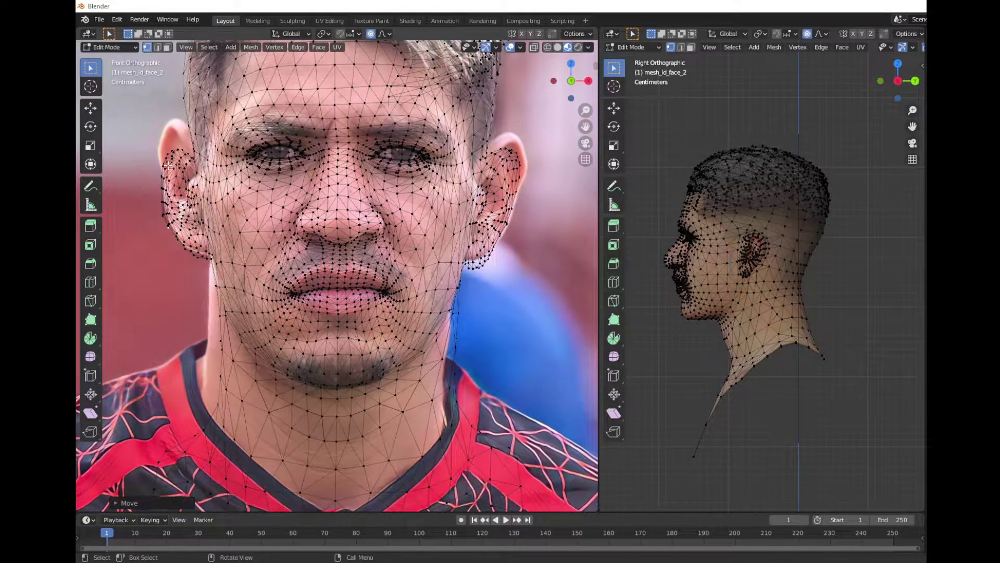
Reshape the rest of the left ear outline with wider falloff to match the photo.
key("g")
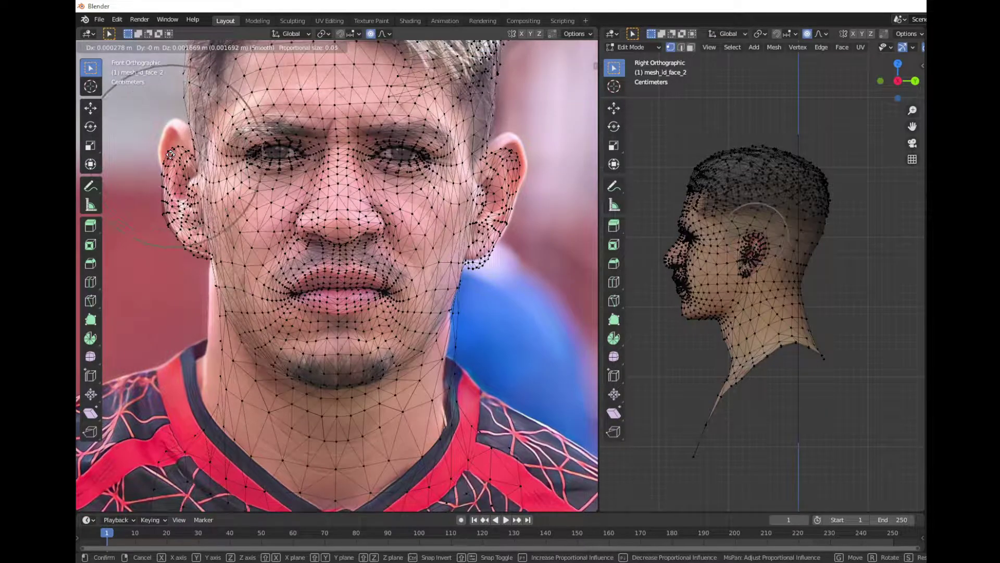
scroll(168, 136, "down", 4)
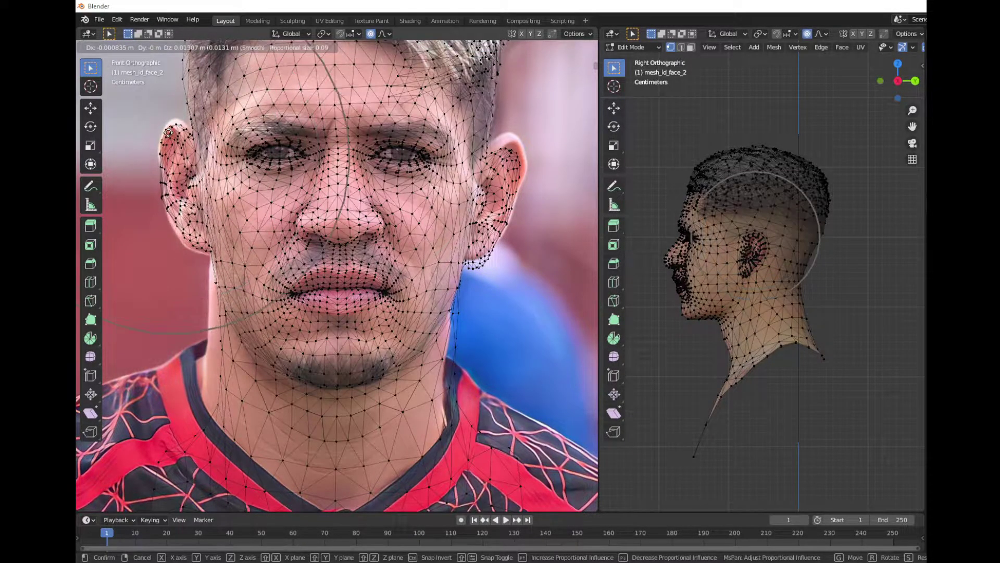
left_click(172, 207)
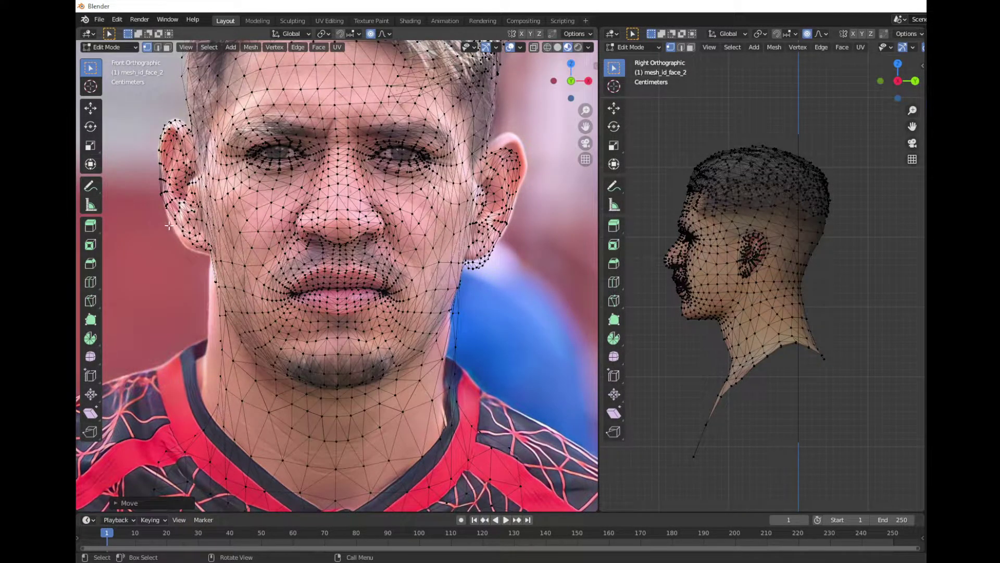
key("g")
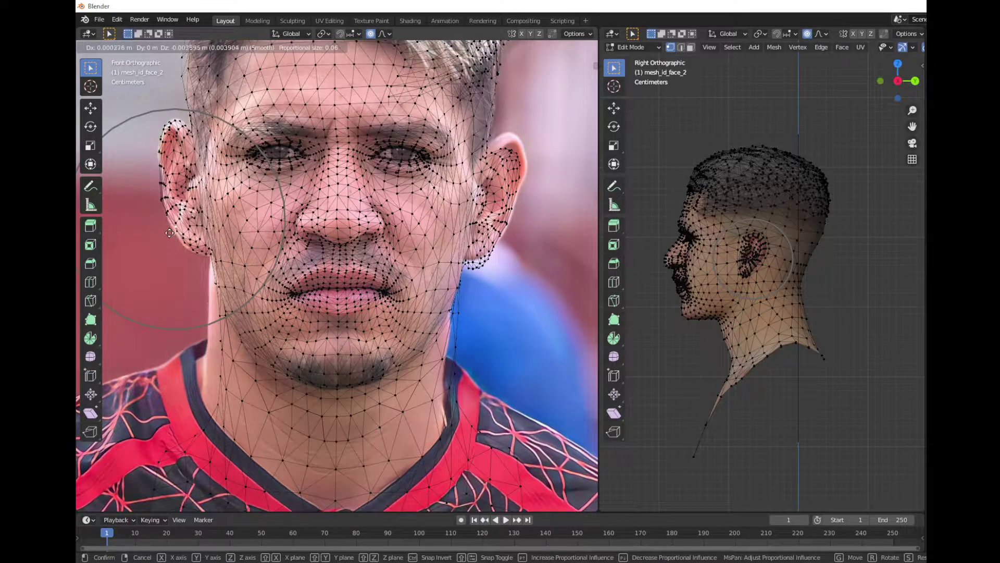
left_click(169, 234)
key("g")
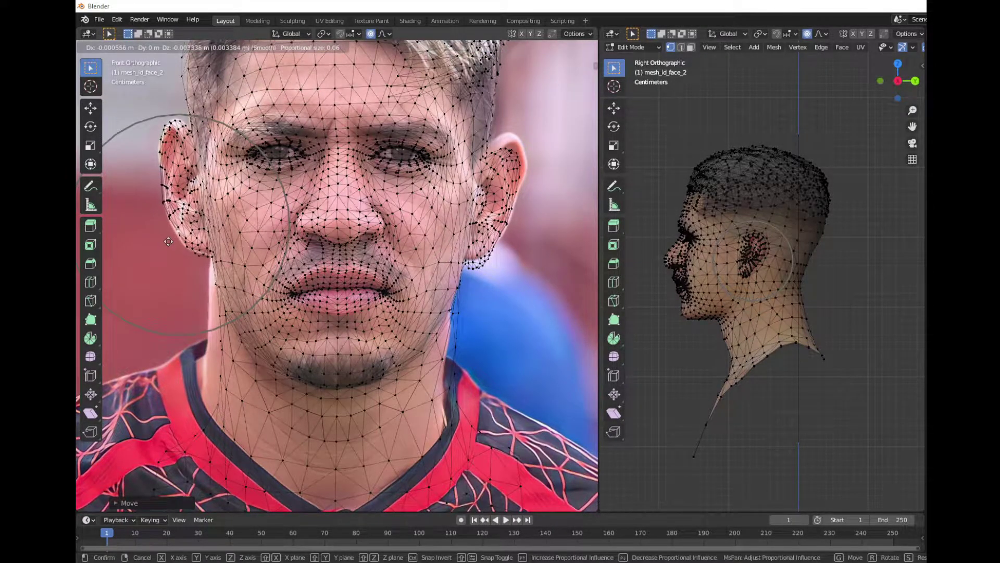
left_click(168, 241)
key("g")
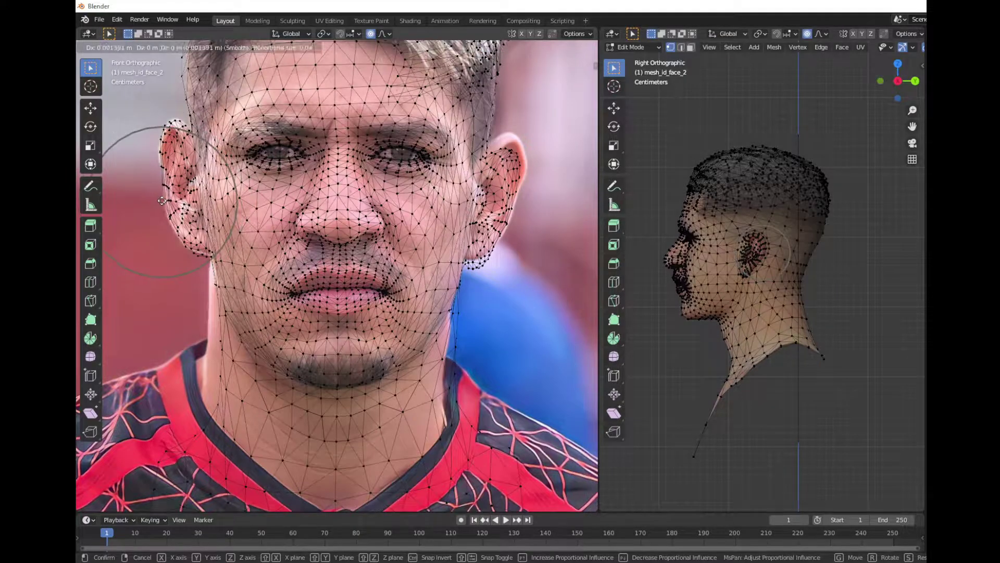
left_click(161, 201)
Reshape and stretch the right ear vertices with a smaller falloff to follow the photo.
key("g")
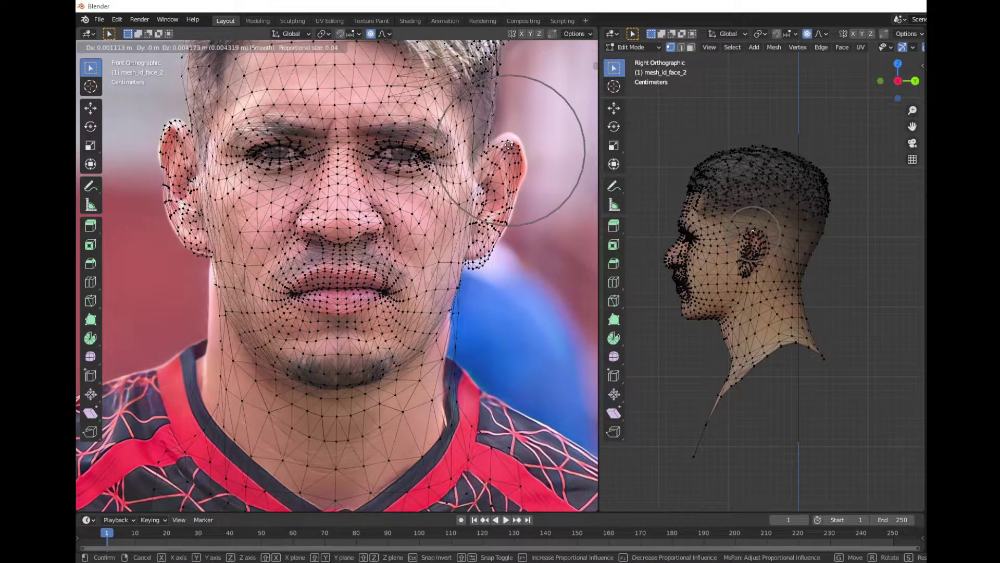
left_click(508, 144)
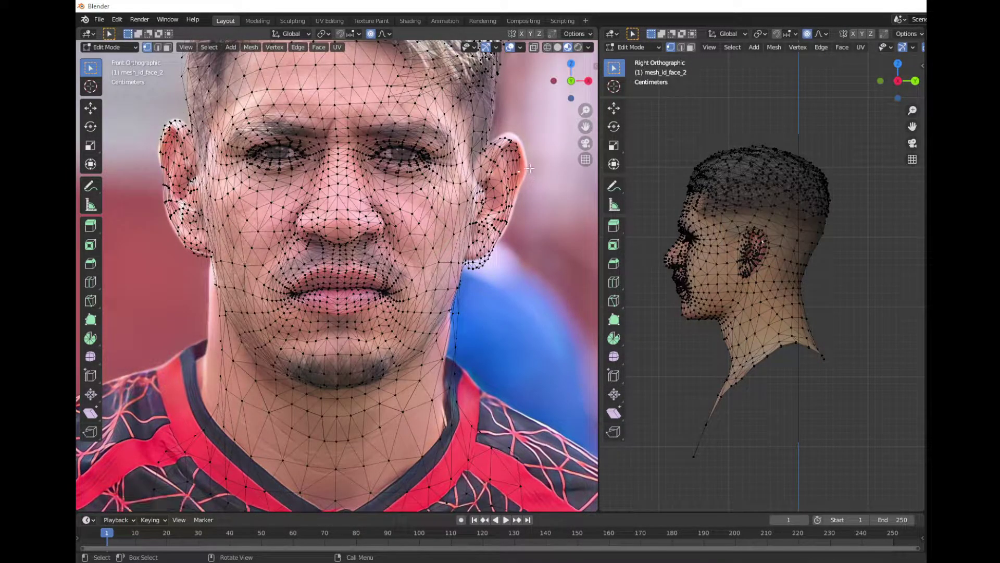
key("g")
scroll(531, 168, "up", 1)
left_click(536, 167)
key("g")
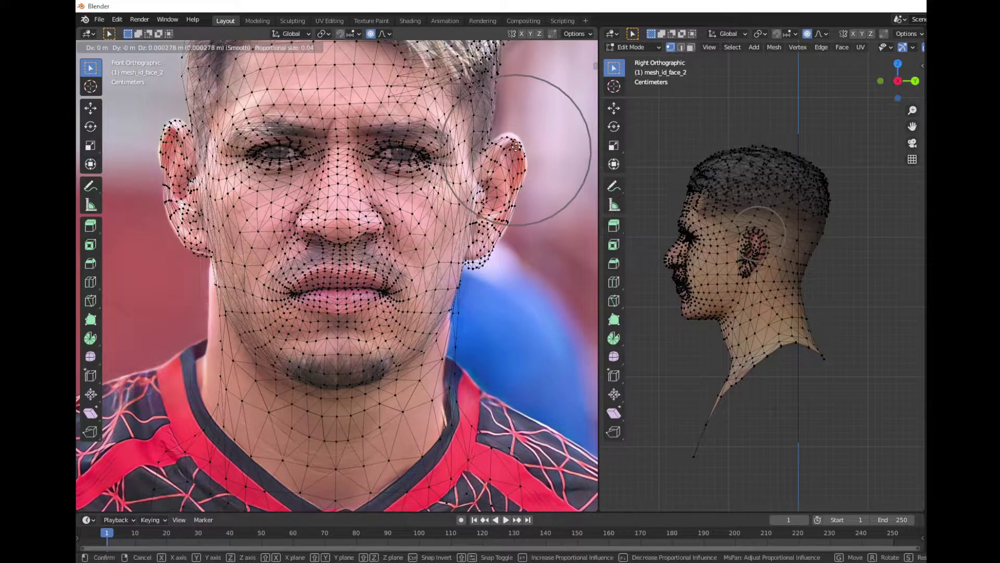
left_click(508, 175)
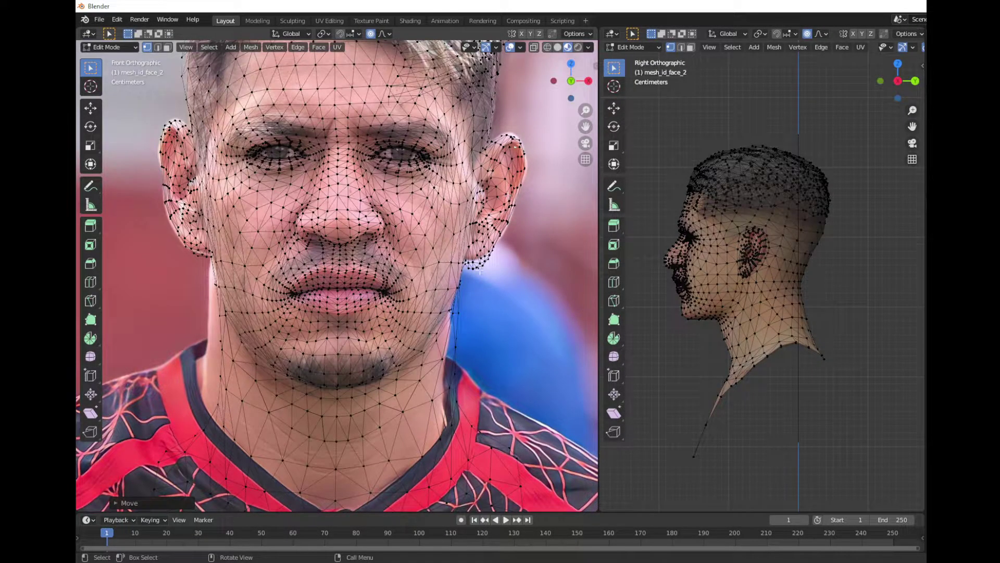
key("g")
left_click(485, 262)
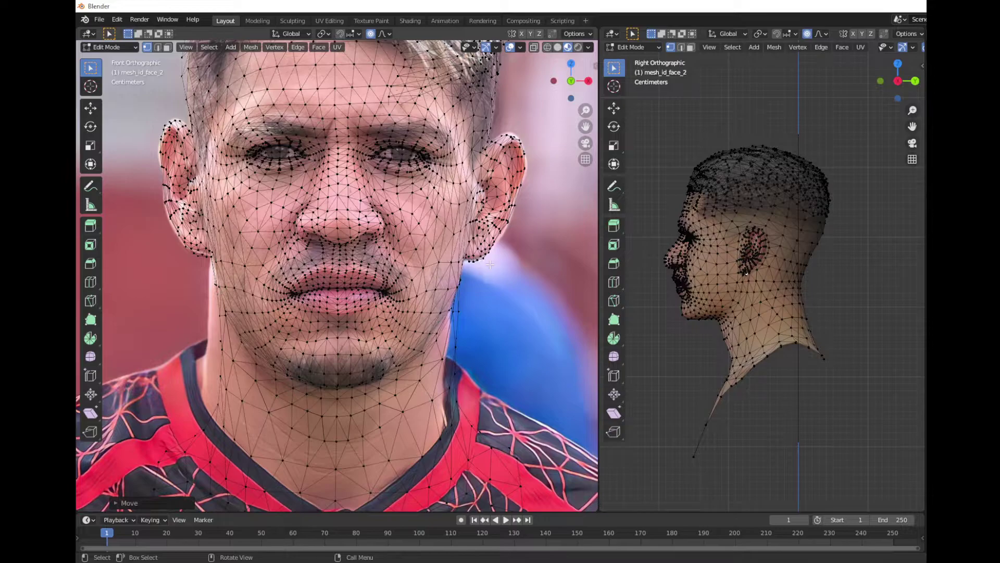
key("g")
left_click(490, 262)
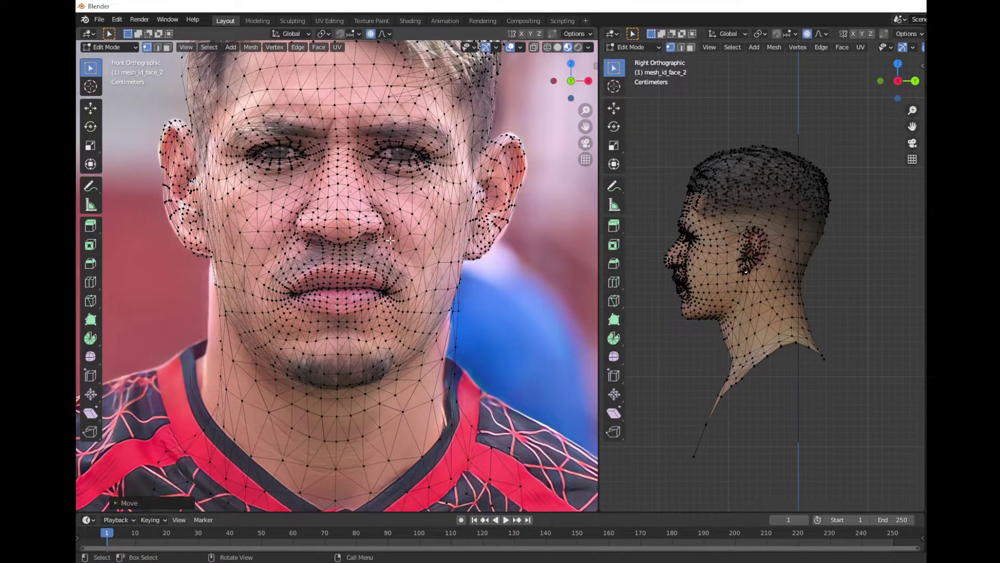
Toggle X-ray on and off to compare the face mesh against the reference photo.
scroll(390, 240, "down", 4)
scroll(340, 104, "up", 4)
scroll(355, 280, "down", 1)
scroll(355, 279, "down", 2)
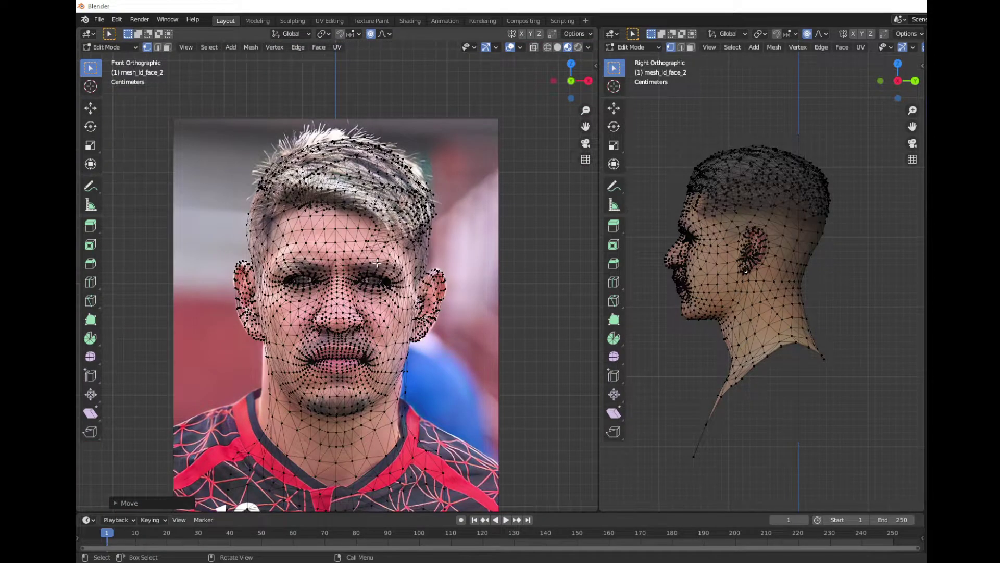
scroll(377, 263, "up", 3)
scroll(377, 263, "down", 3)
scroll(417, 250, "up", 2)
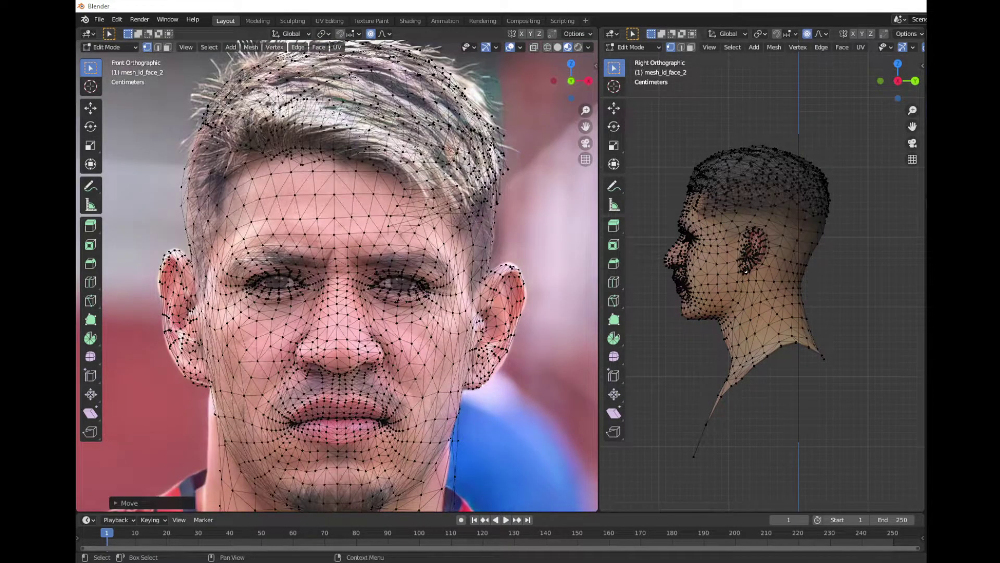
key("alt+z")
key("alt+z")
key("alt+z")
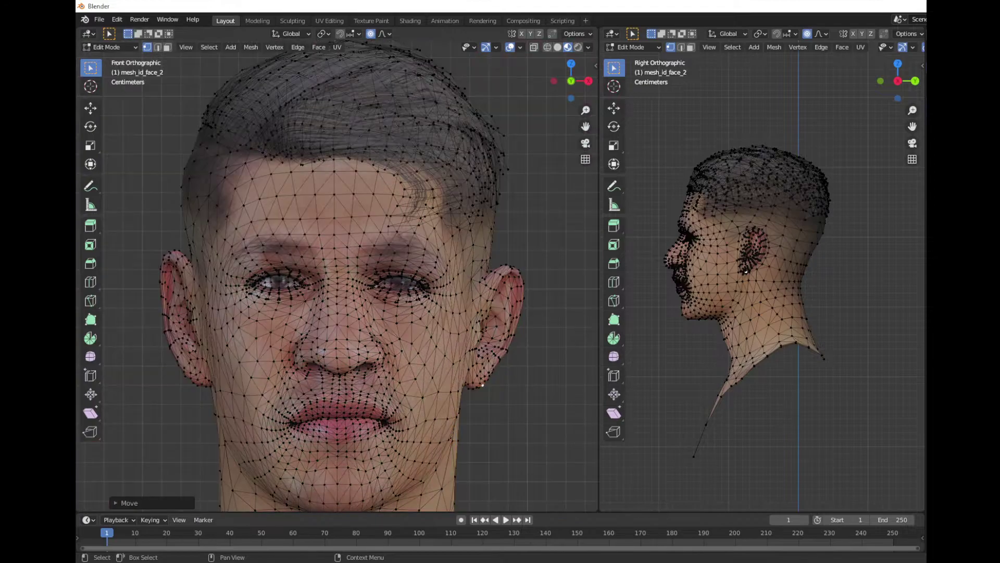
key("alt+z")
key("alt+z")
key("alt+z")
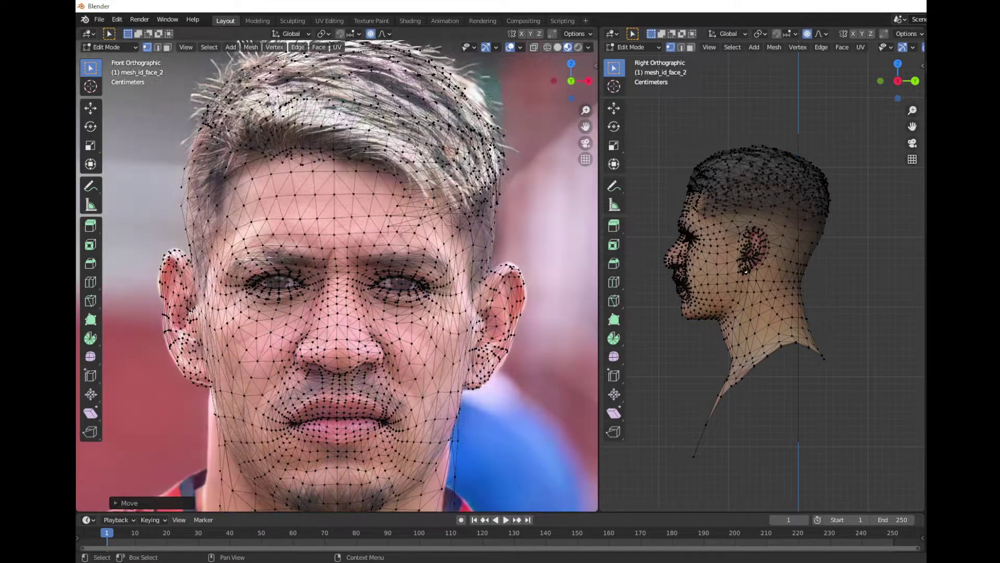
key("alt+z")
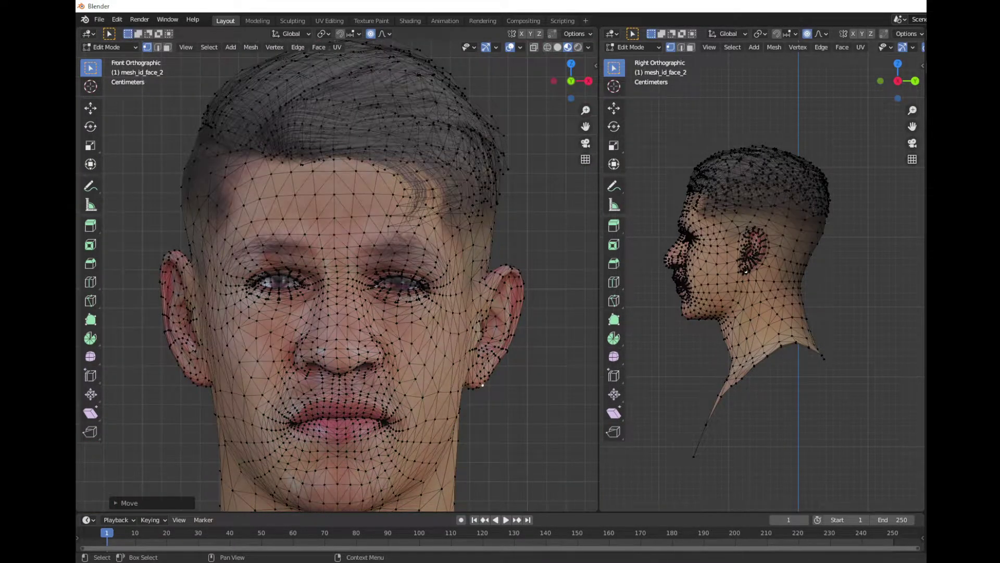
key("alt+z")
Select the hair mesh, recentre the head, and compare it with and without the photo.
left_click(165, 211)
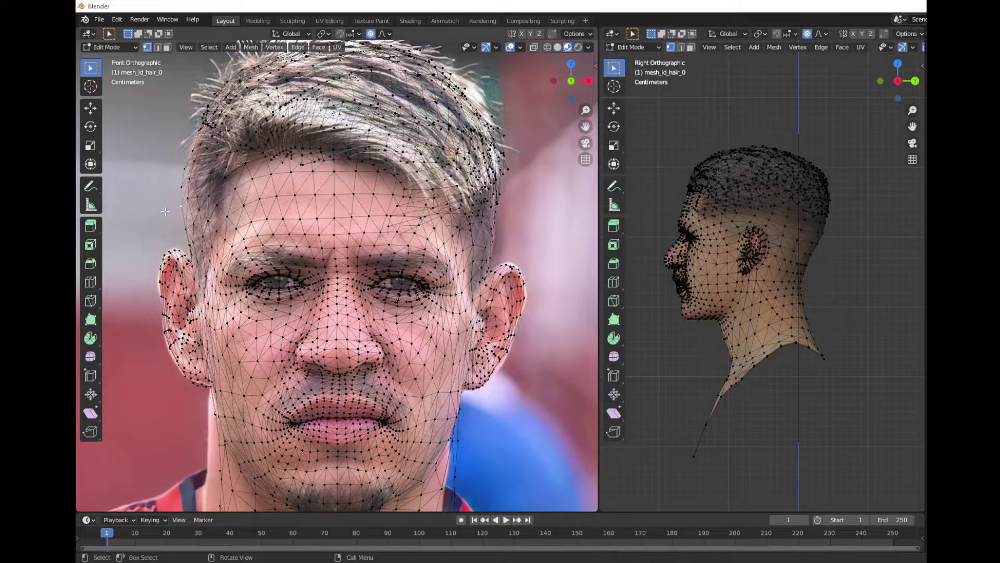
key("c")
key("Escape")
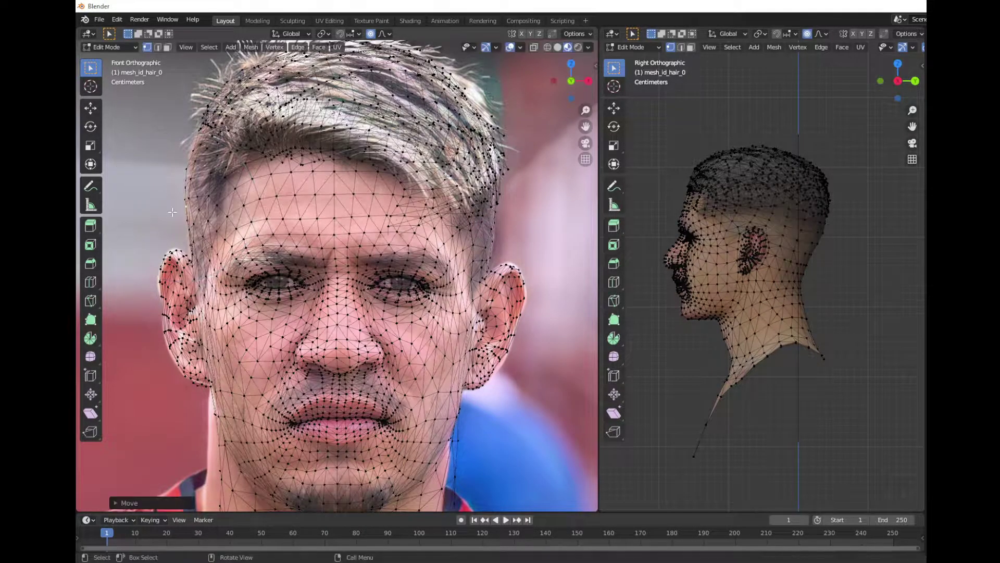
key("c")
key("Escape")
scroll(399, 198, "down", 4)
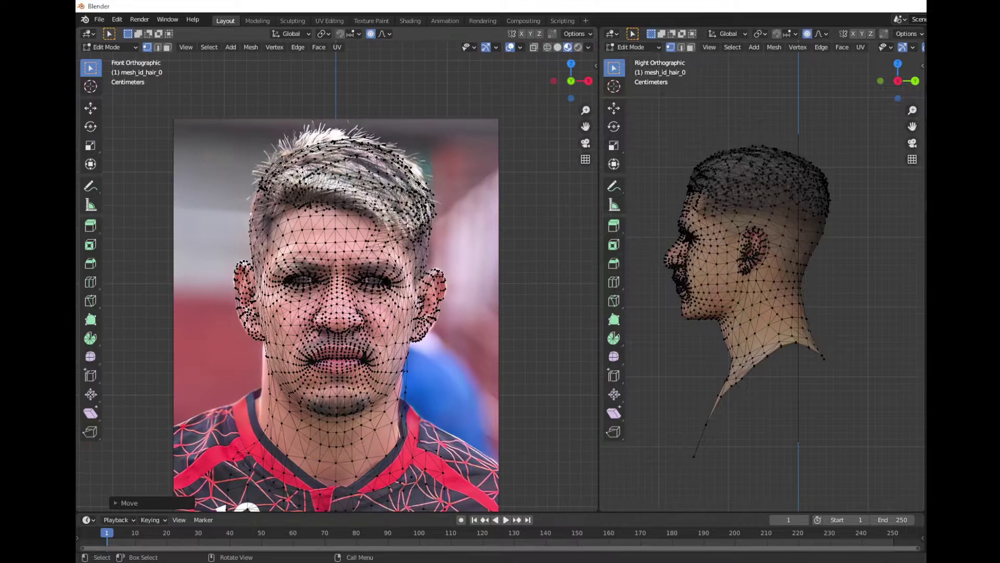
scroll(411, 229, "up", 2)
middle_click_drag(416, 300, 404, 237, "shift")
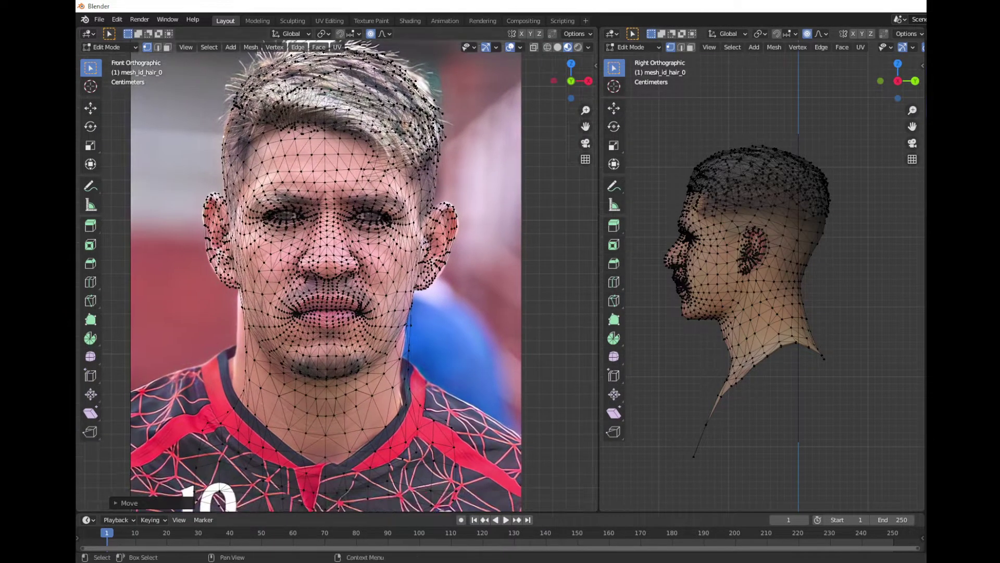
key("alt+z")
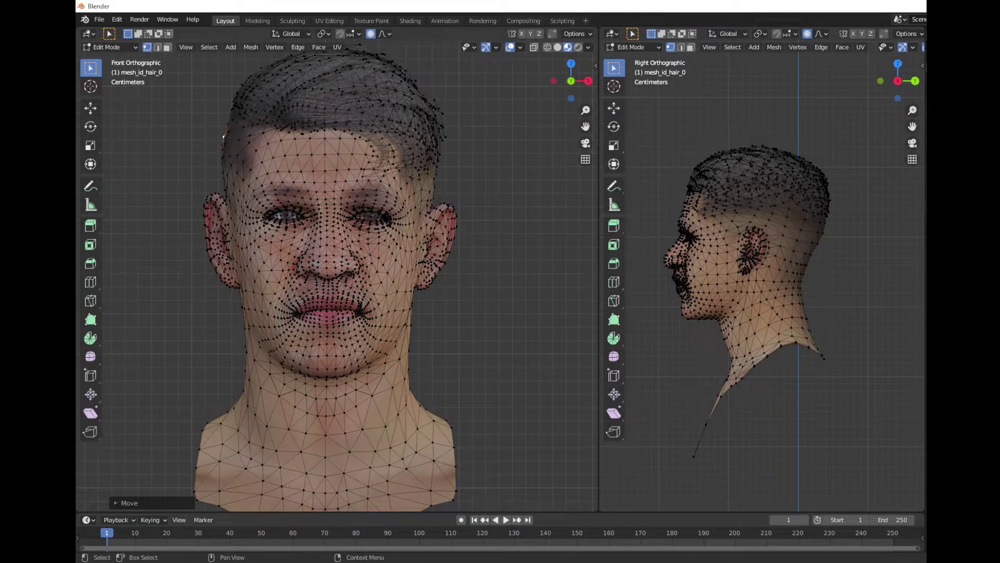
key("alt+z")
key("alt+z")
key("alt+z")
key("alt+z")
Switch to Object Mode and review the textured head against the reference photo with Alt+Z.
left_click(110, 47)
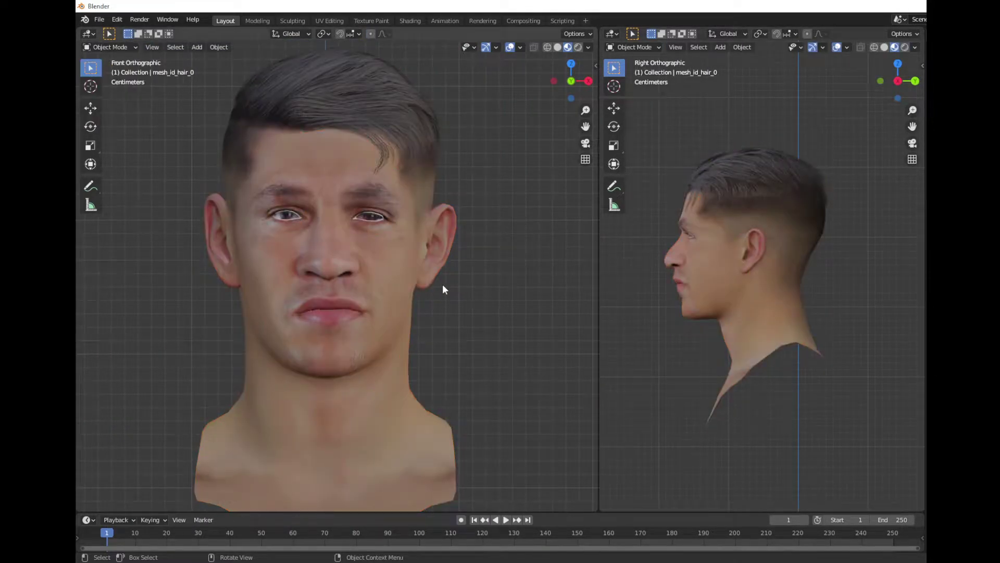
scroll(345, 251, "down", 2)
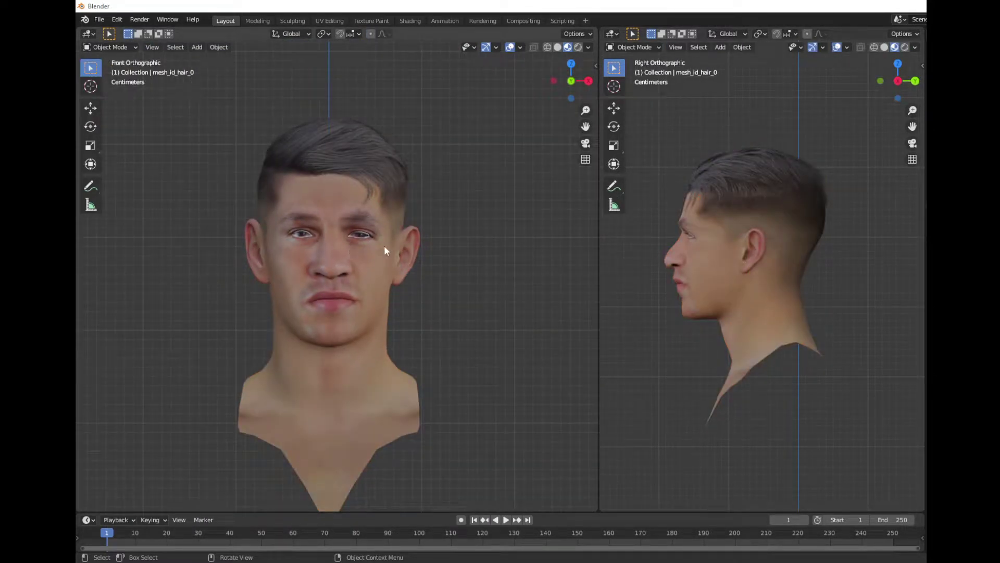
key("alt+z")
key("alt+z")
key("alt+z")
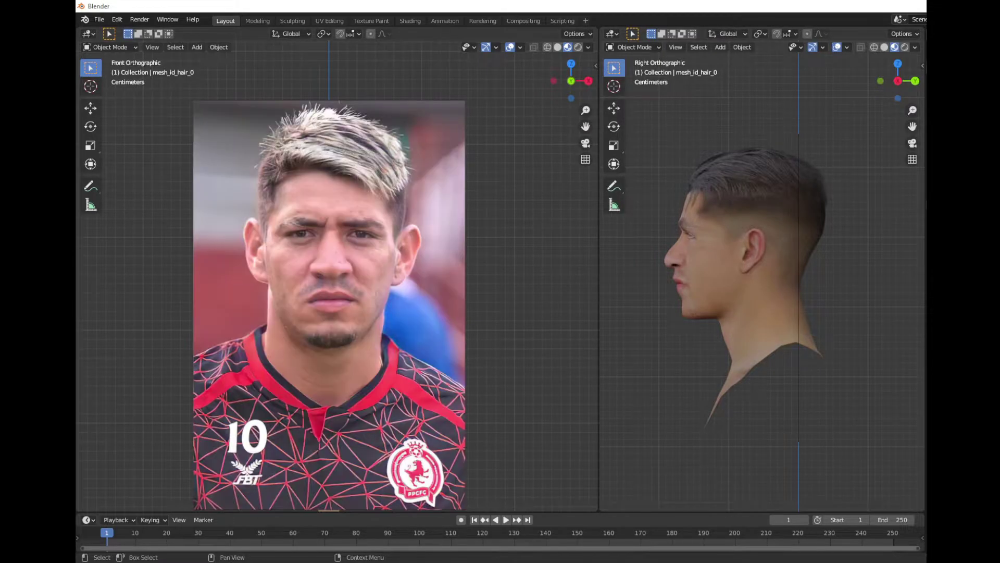
key("alt+z")
key("alt")
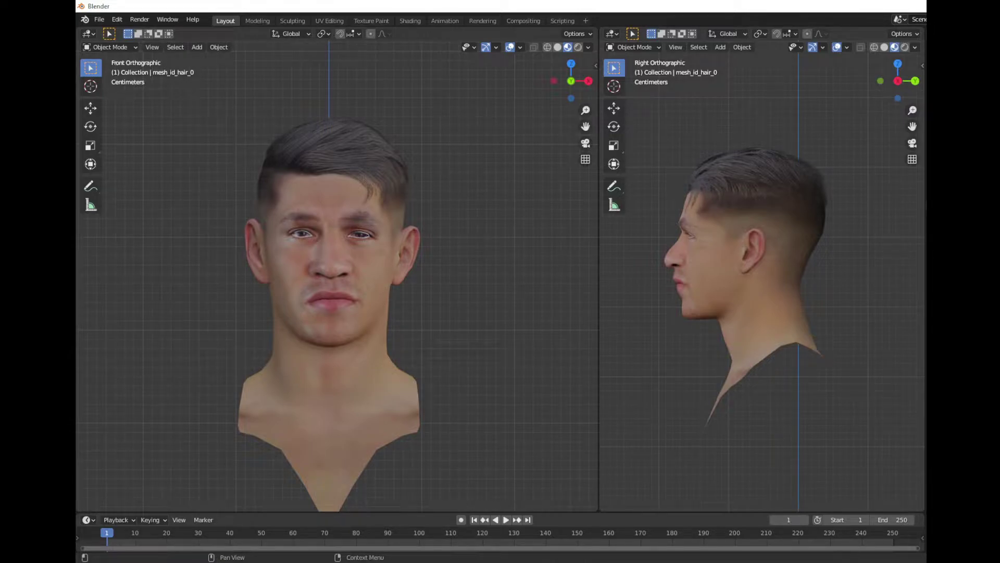
scroll(838, 417, "up", 2)
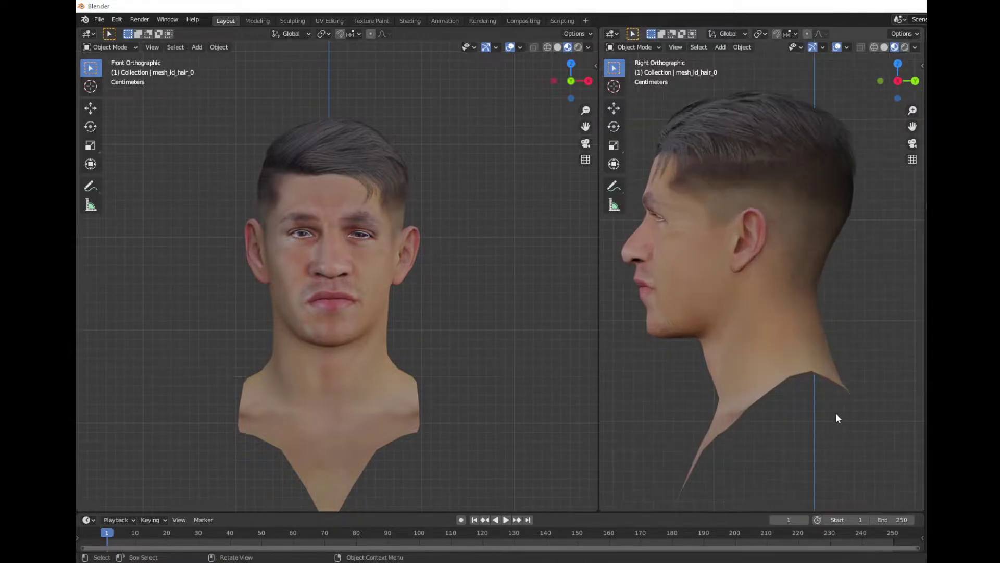
scroll(683, 277, "up", 2)
scroll(683, 277, "down", 2)
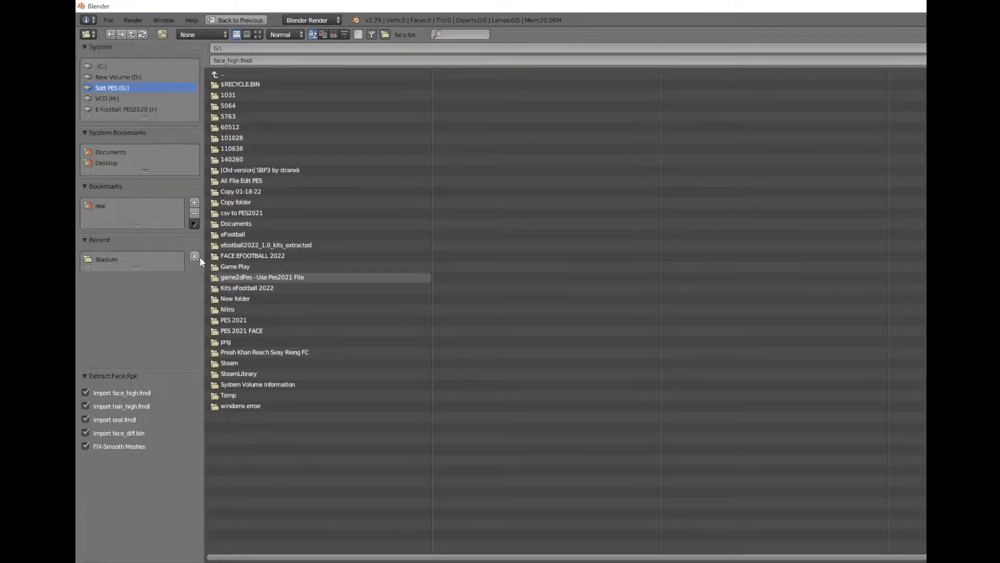
Import face.fpk from the 54964 player's #Win folder via the 'real' bookmark.
left_click(195, 255)
left_click(102, 206)
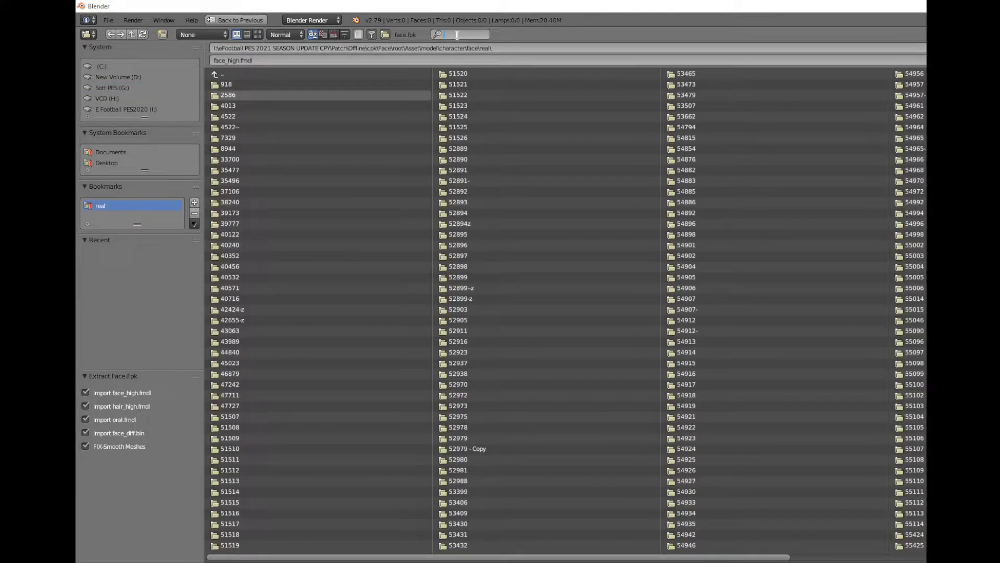
type("549")
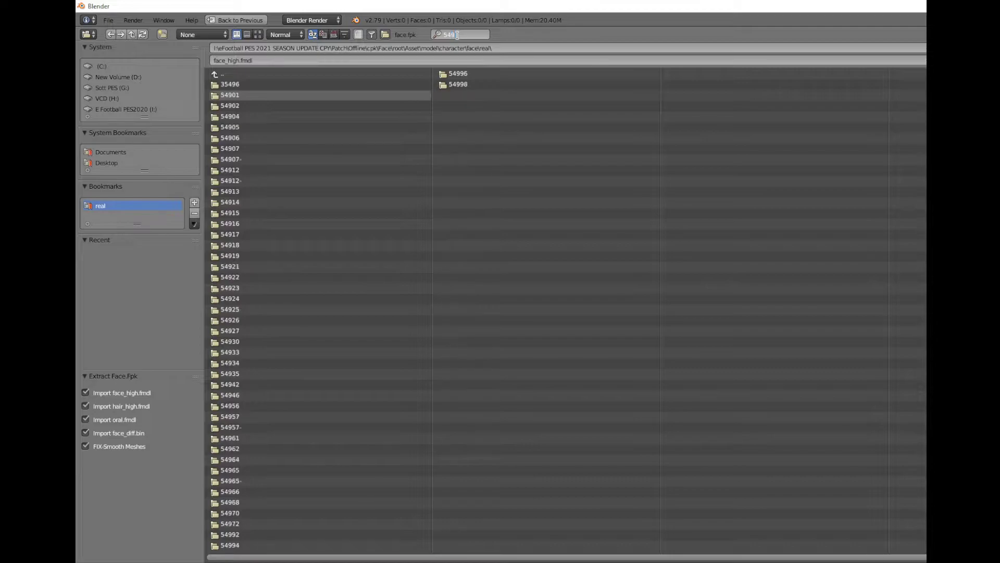
type("64")
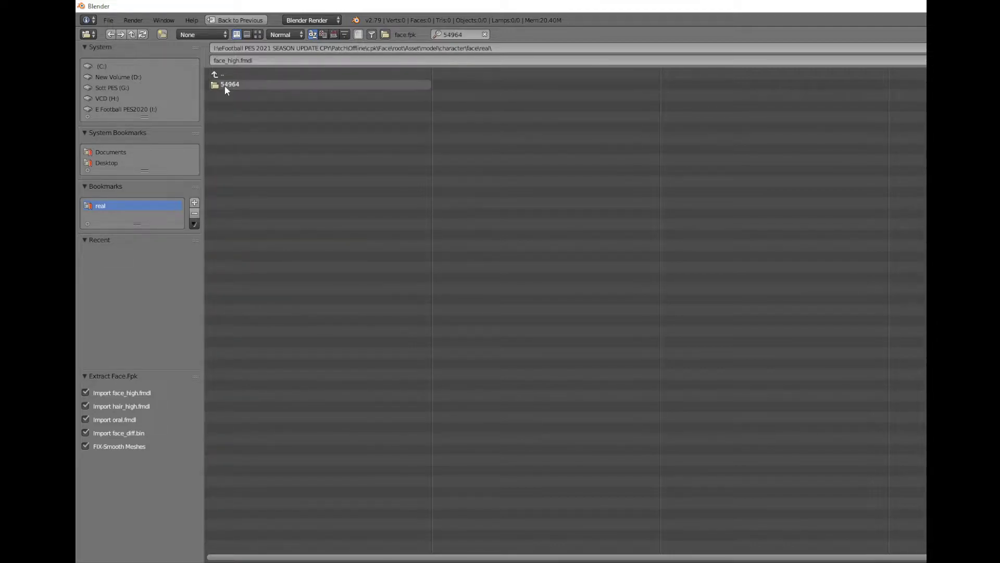
left_click(225, 86)
left_click(226, 86)
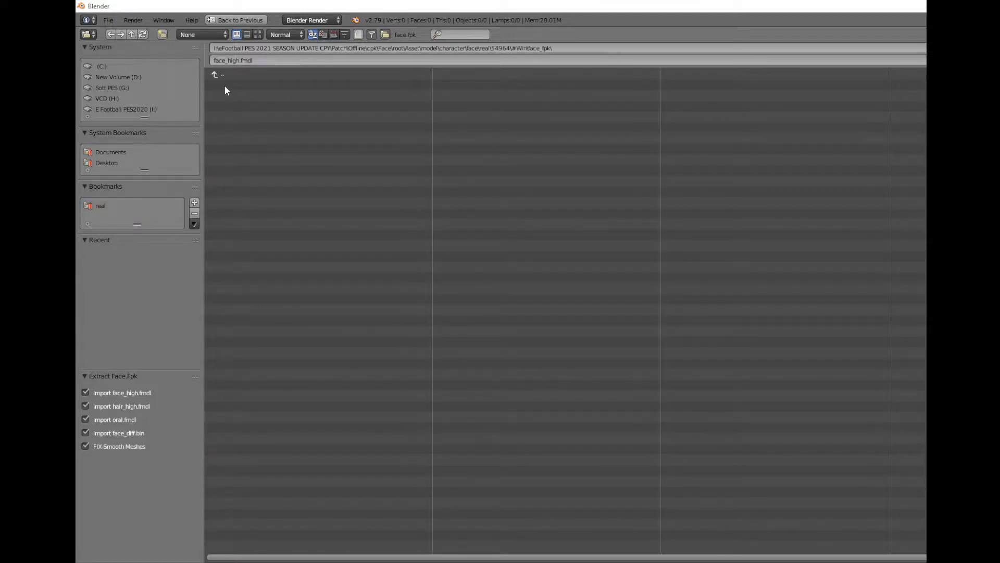
left_click(229, 96)
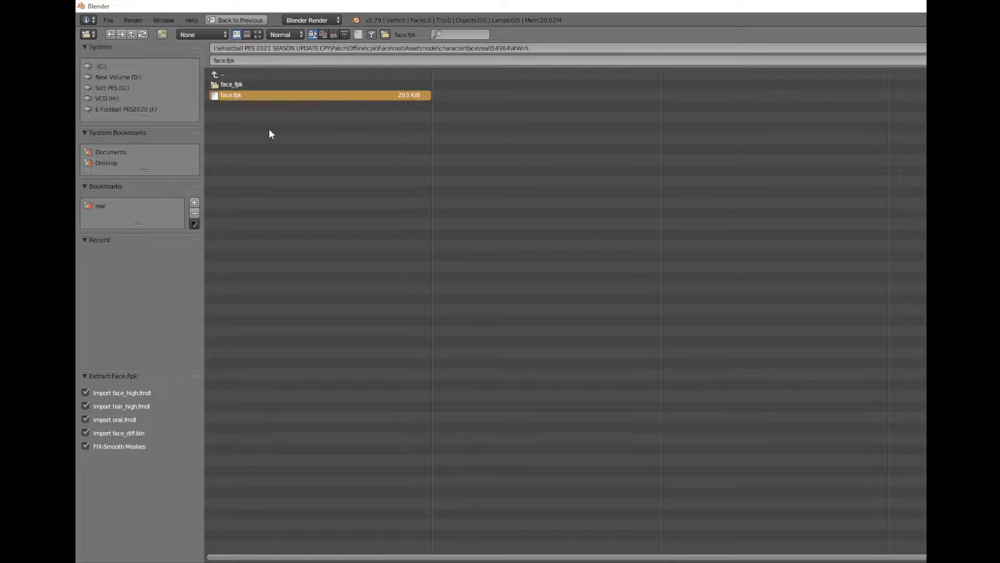
key("Return")
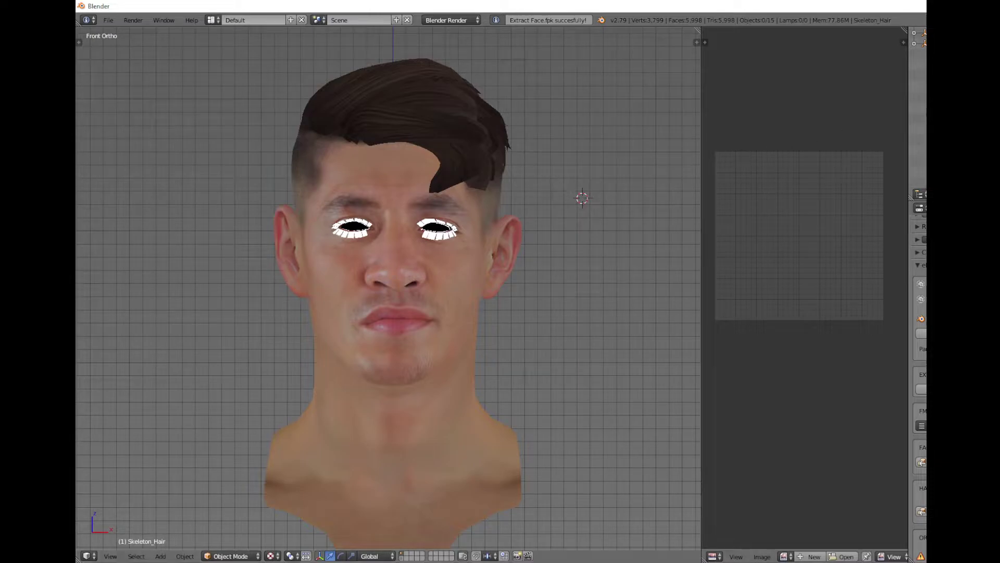
Delete the imported hair and eye objects in the Outliner.
left_click(914, 43)
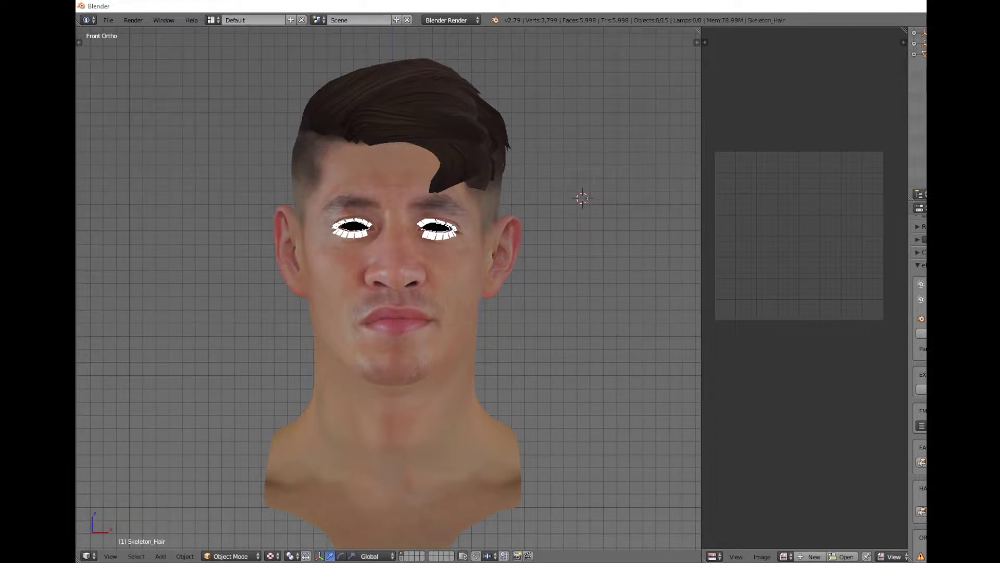
right_click(915, 52)
left_click(896, 94)
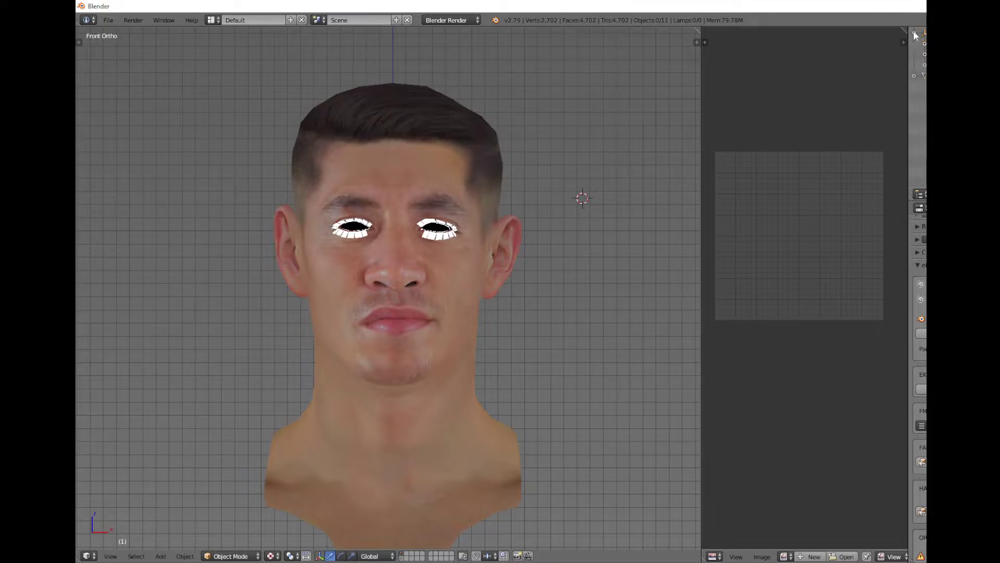
left_click(923, 54)
right_click(921, 45)
left_click(918, 88)
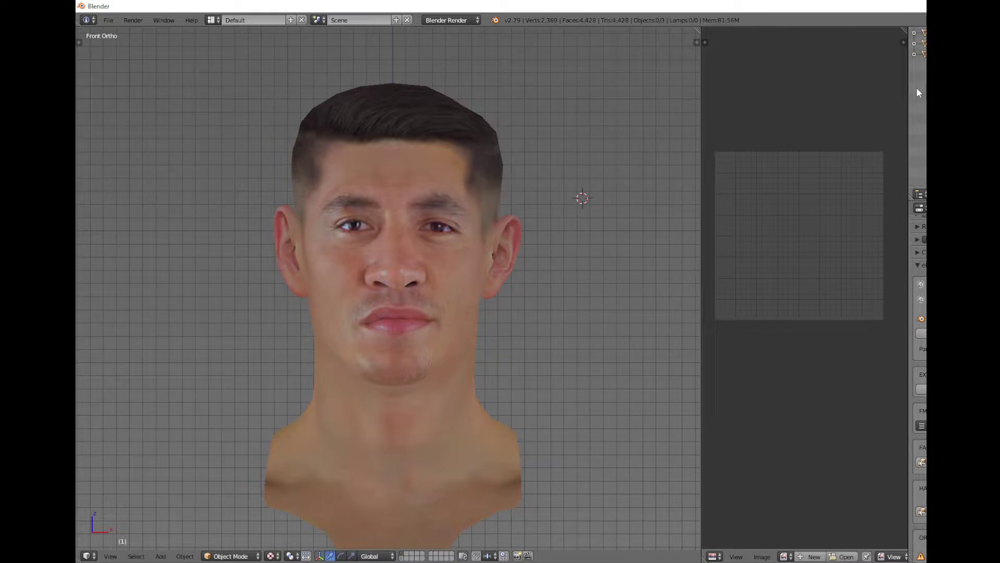
Join the remaining head parts into one mesh and enter Edit Mode.
key("a")
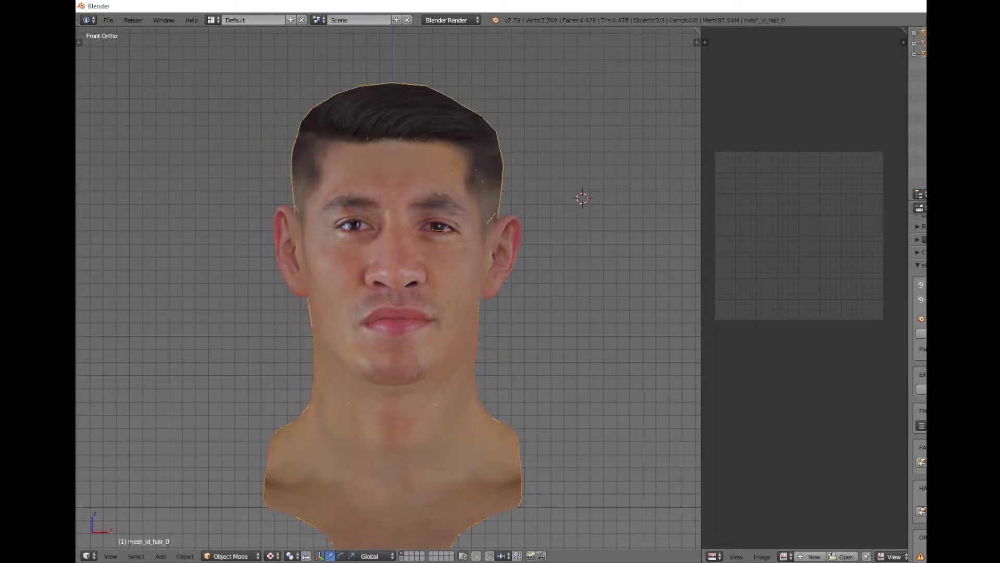
key("ctrl+j")
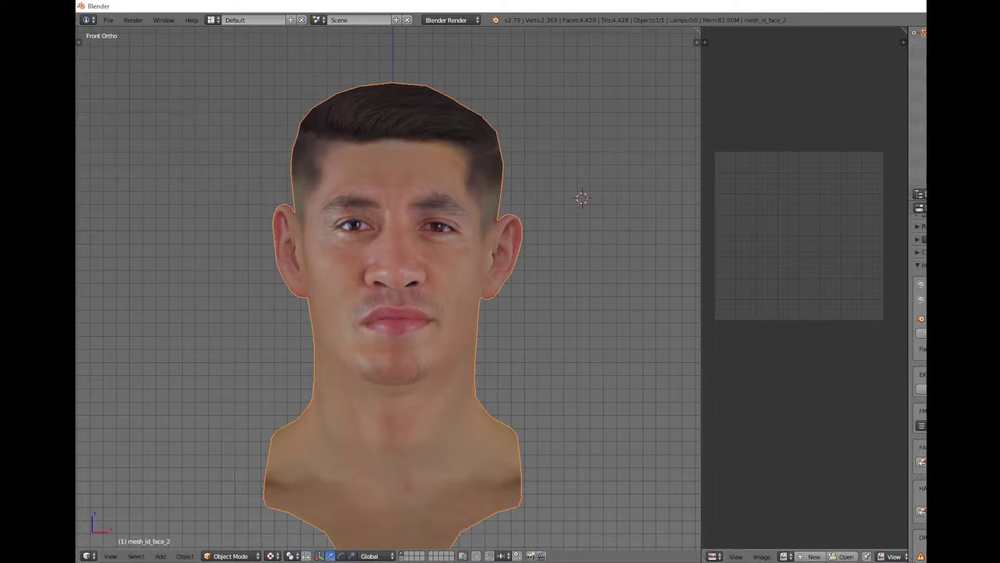
key("Tab")
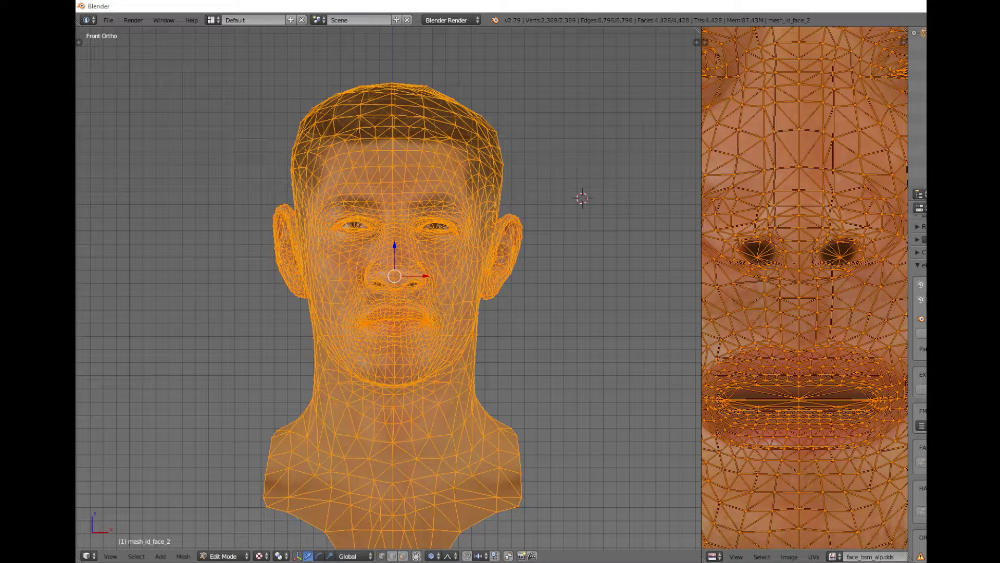
left_click(923, 32)
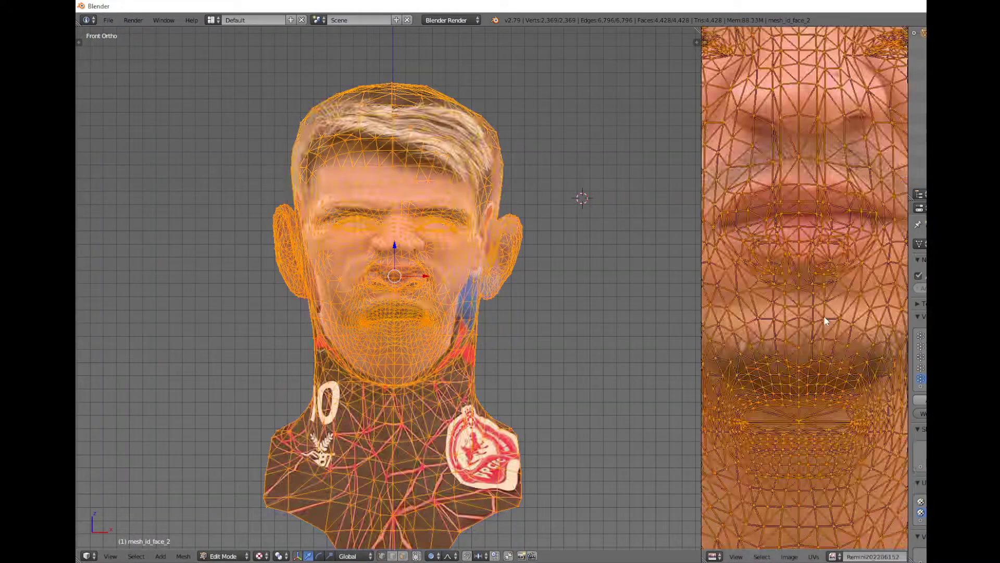
Apply the footballer photo as the face texture, project UVs from view and scale them up.
key("alt+r")
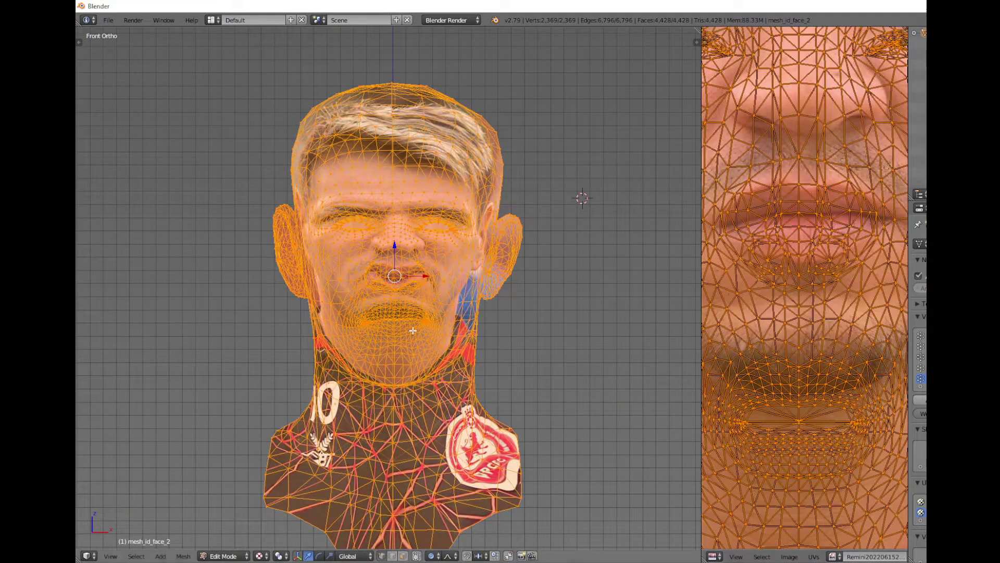
key("u")
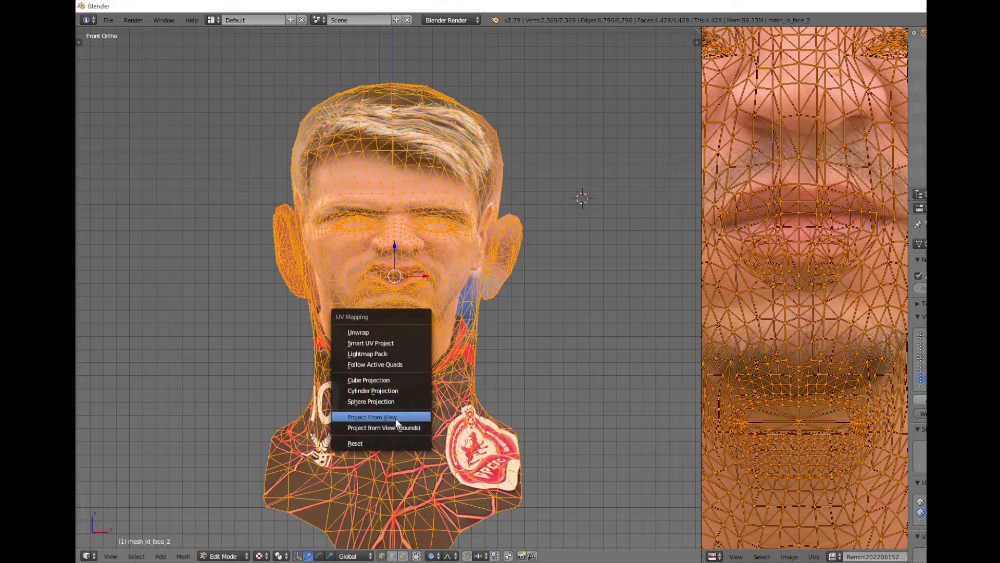
left_click(396, 415)
scroll(808, 265, "down", 8)
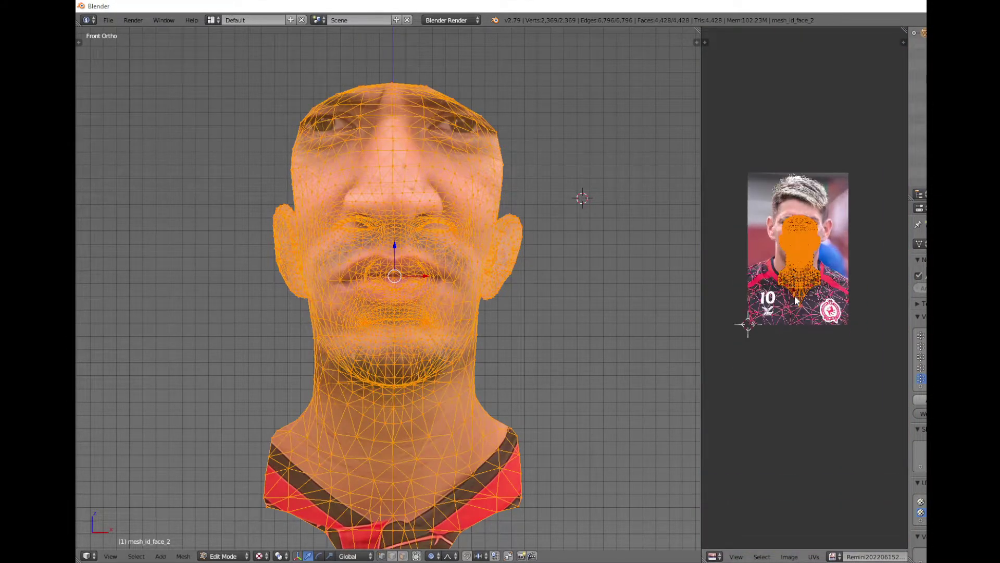
key("s")
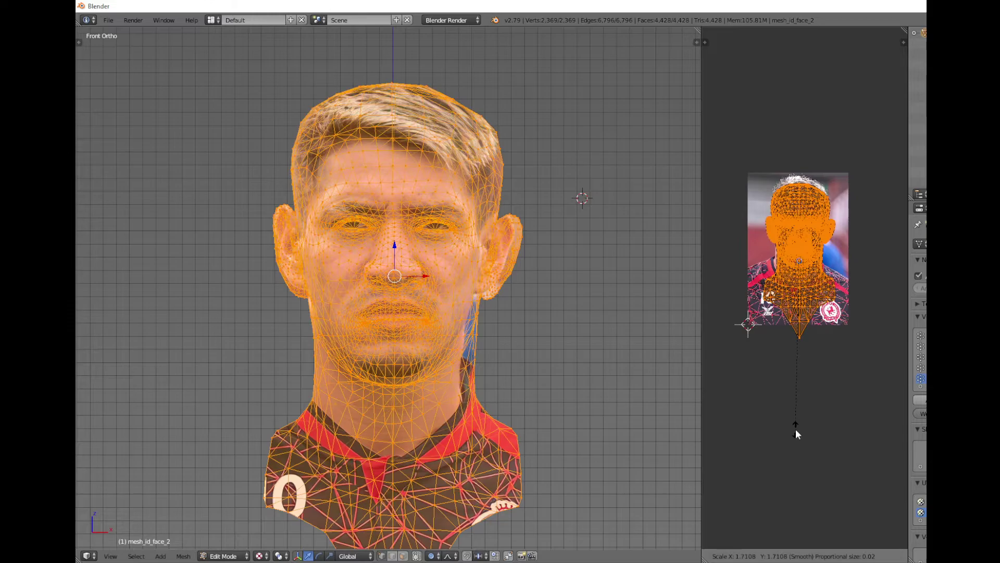
left_click(795, 428)
Widen the photo editor and move the face UVs to line the photo up on the head.
scroll(426, 281, "up", 2)
scroll(425, 280, "up", 2)
scroll(425, 280, "up", 2)
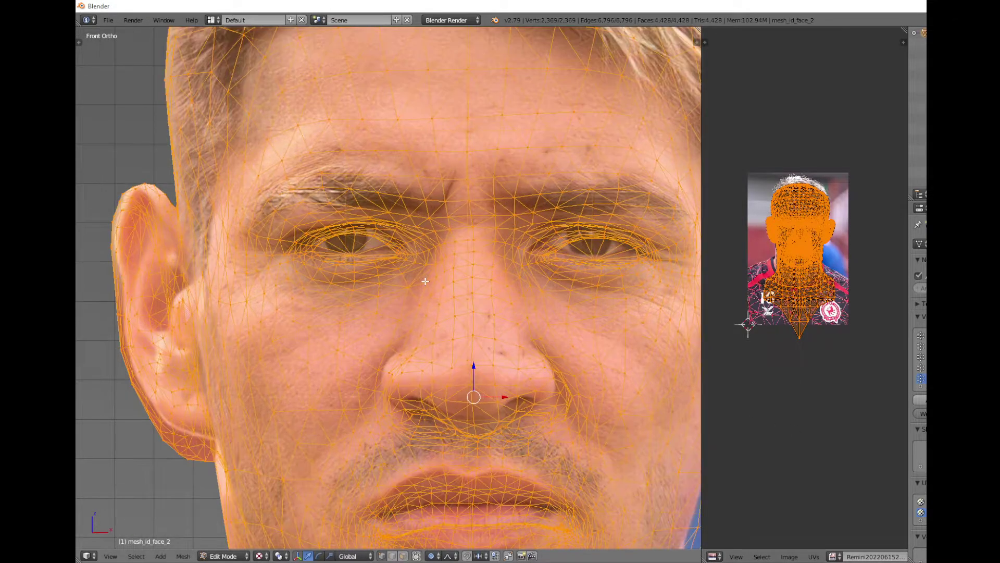
scroll(832, 209, "up", 4)
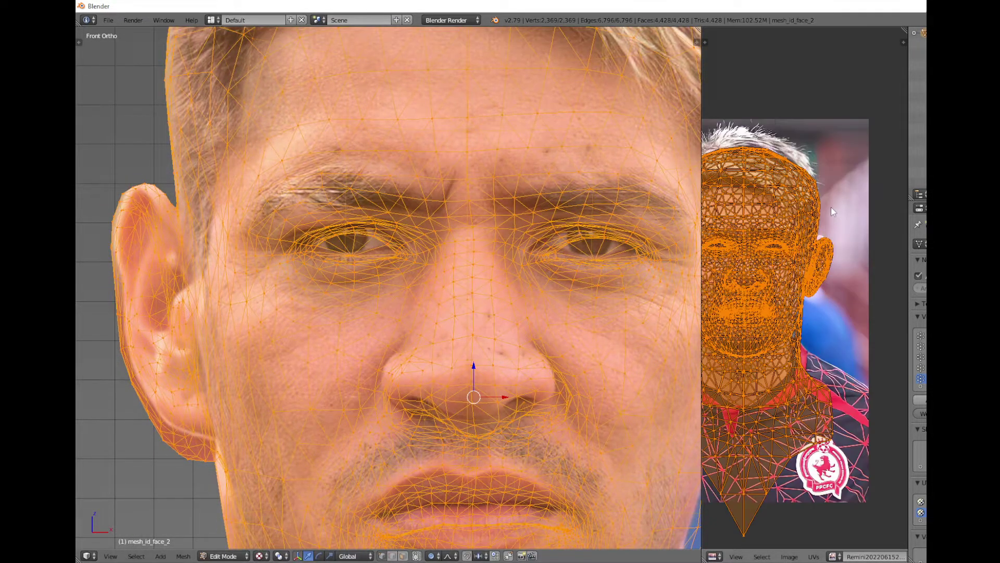
left_click_drag(702, 114, 564, 120)
scroll(655, 287, "up", 4)
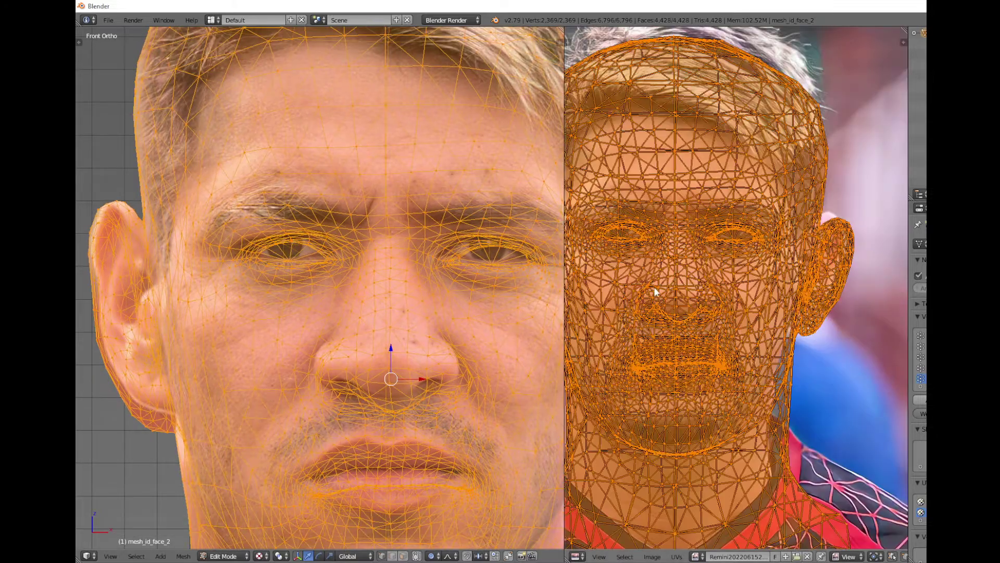
key("g")
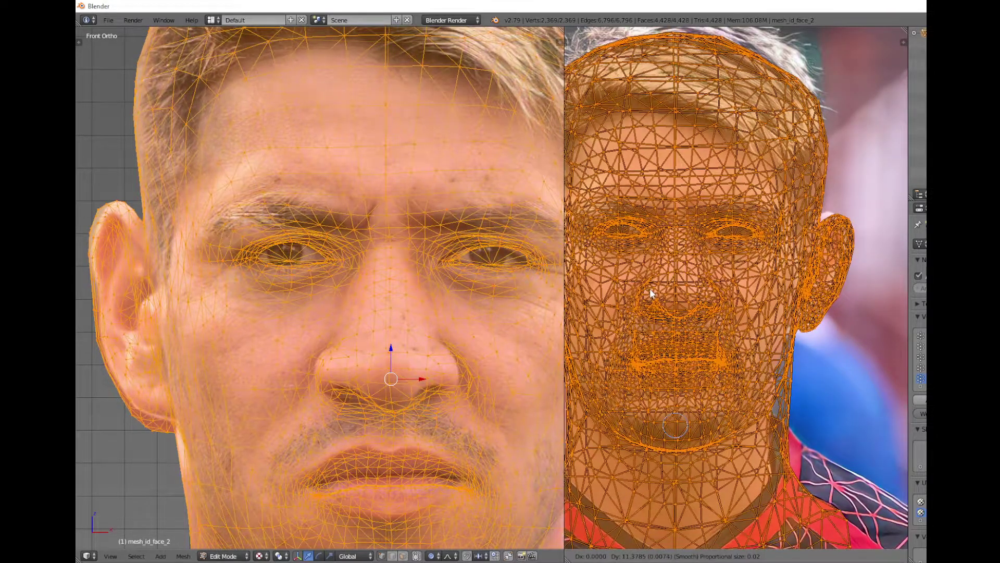
left_click(649, 289)
scroll(649, 288, "down", 2)
scroll(690, 306, "down", 2)
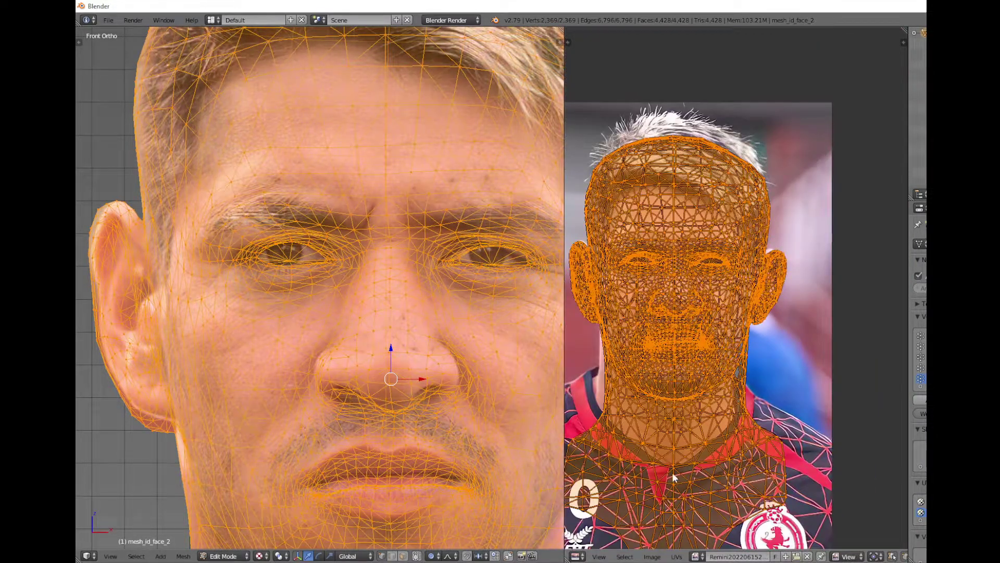
key("g")
left_click(670, 321)
Refine the UV alignment with proportional falloff, including the mouth area.
scroll(671, 322, "up", 1)
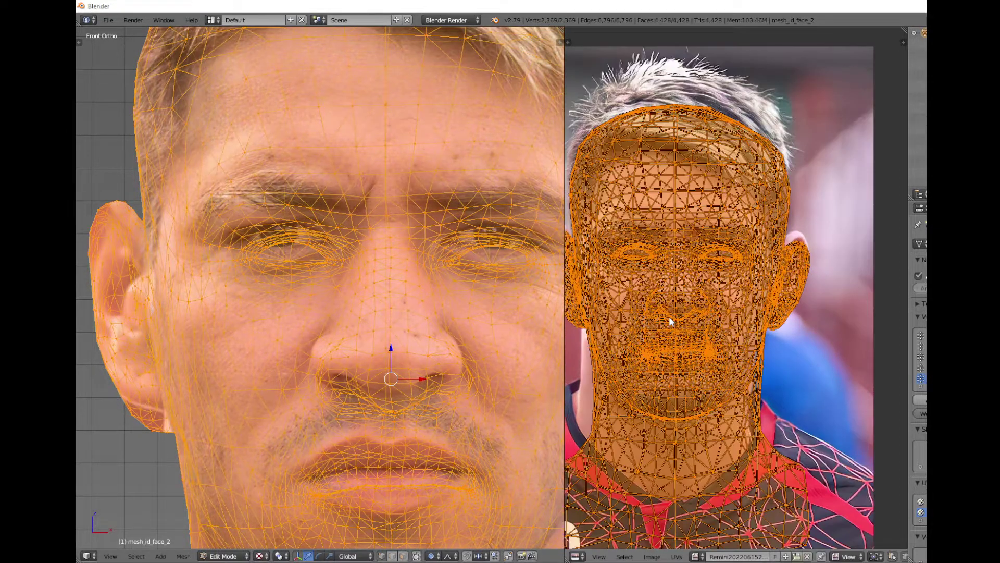
key("g")
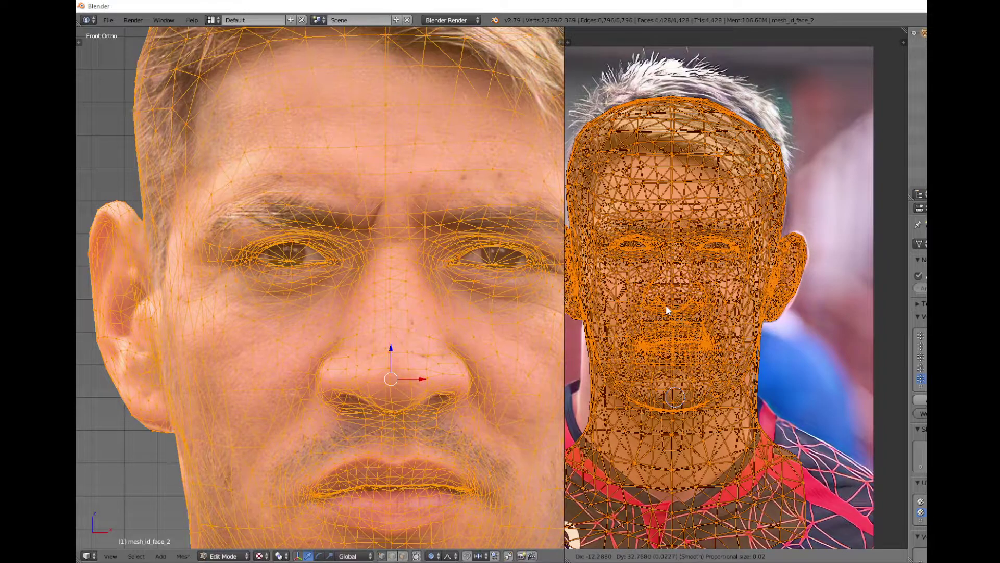
left_click(666, 306)
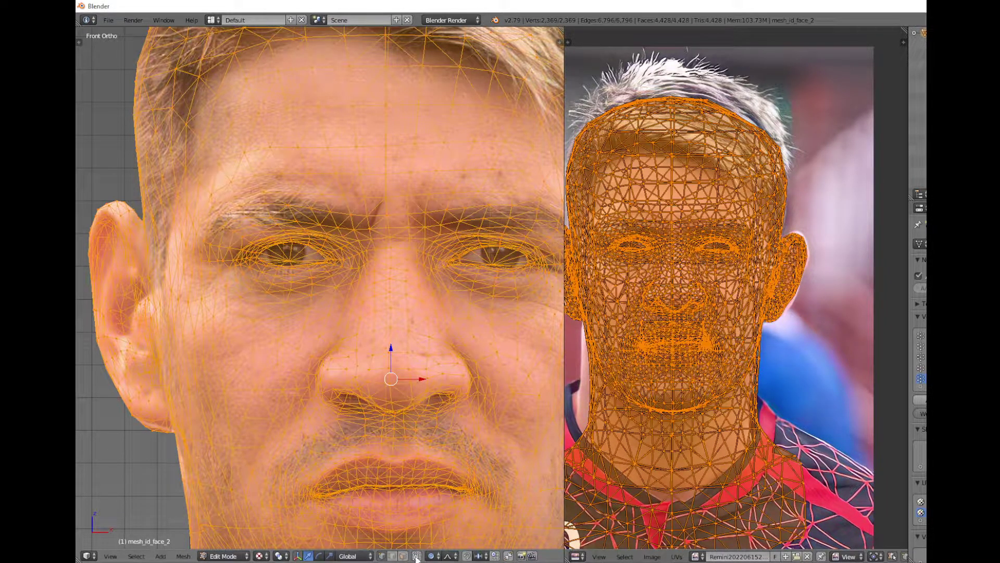
scroll(415, 528, "up", 4)
scroll(672, 361, "up", 3)
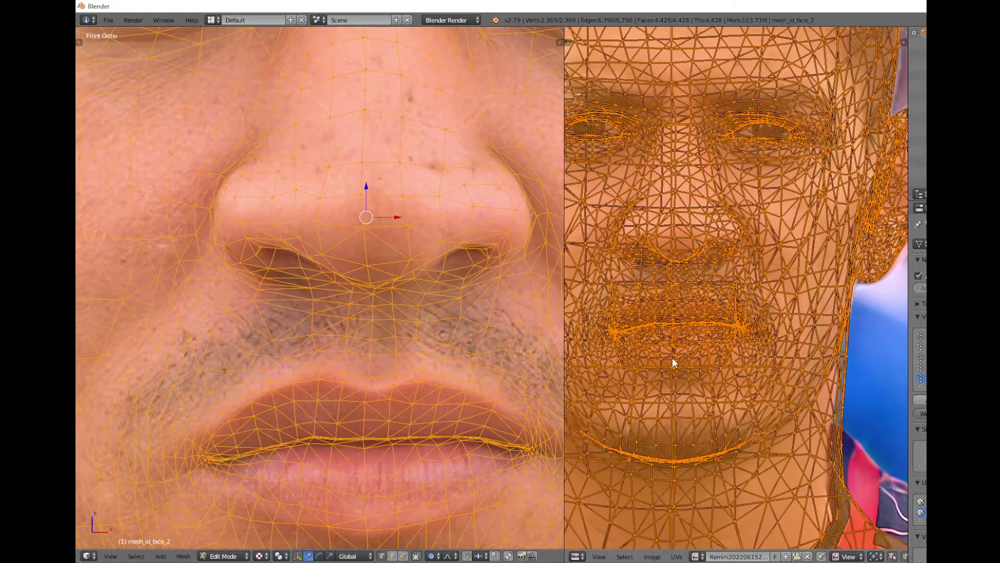
scroll(679, 357, "up", 3)
key("g")
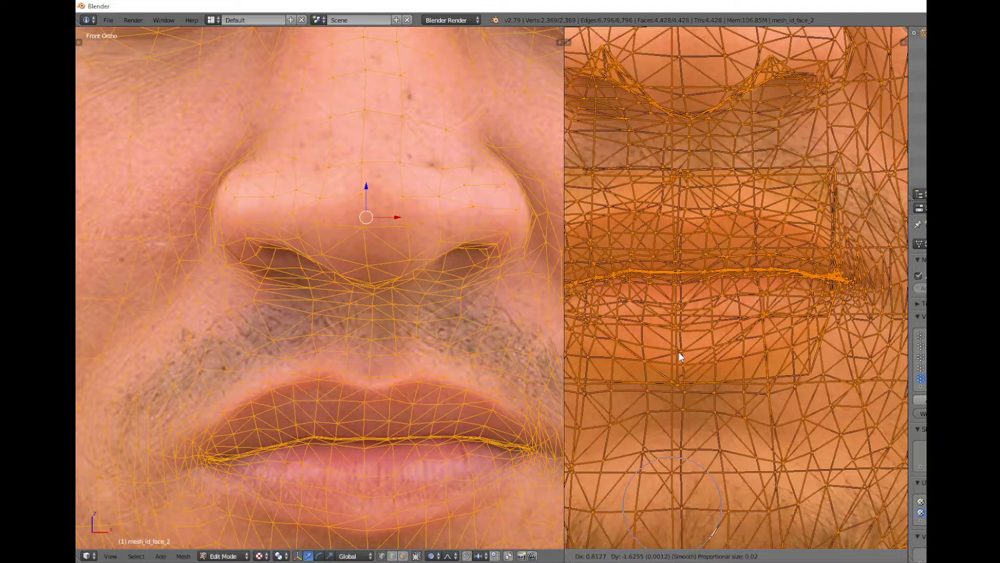
left_click(680, 350)
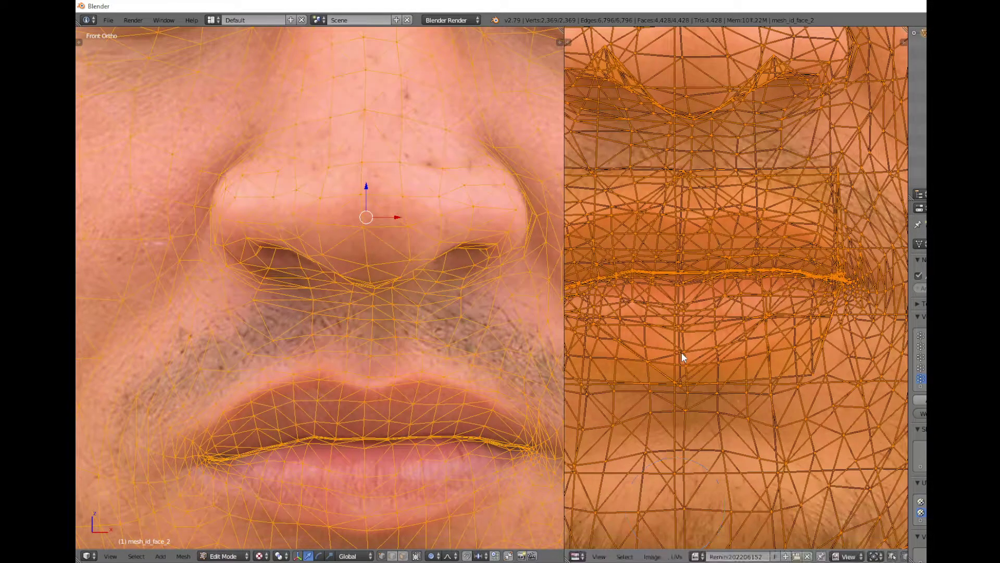
Return the merged head to Object Mode.
scroll(369, 288, "down", 4)
scroll(369, 287, "up", 1)
scroll(369, 288, "down", 3)
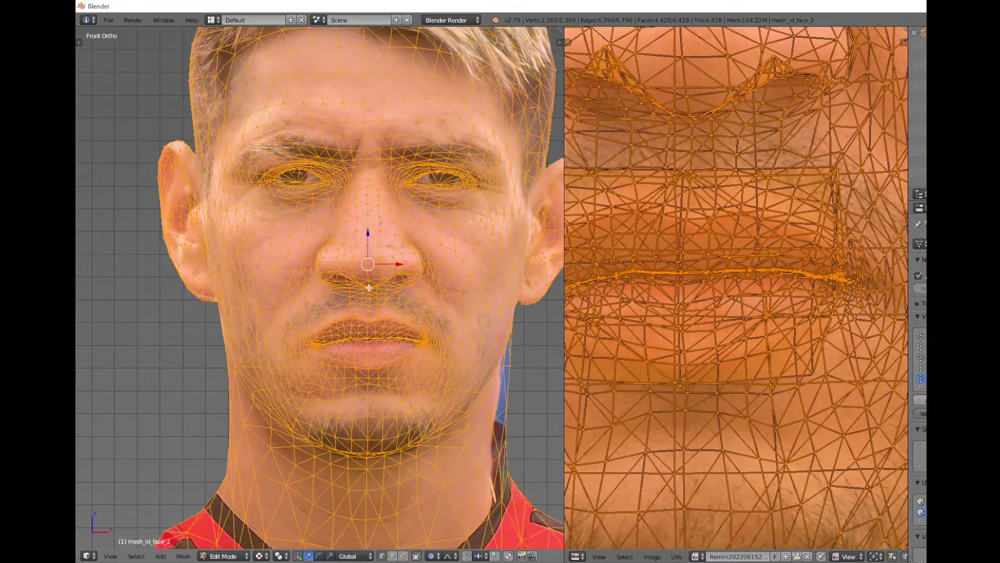
scroll(369, 288, "down", 1)
scroll(369, 287, "down", 1)
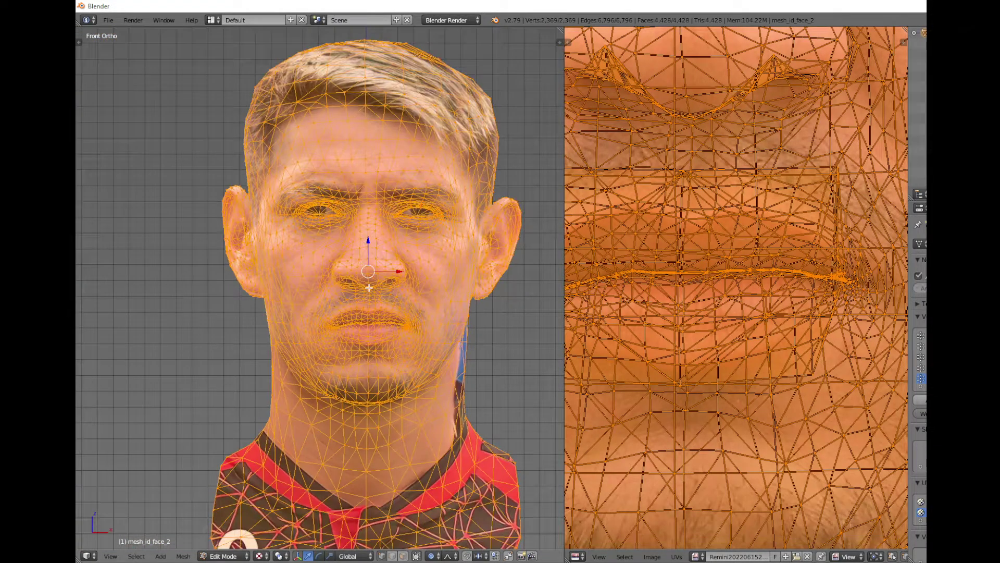
left_click(223, 555)
left_click(215, 485)
Orbit to the head's right side, activate the original UV map, and enter Texture Paint mode.
scroll(407, 359, "down", 3)
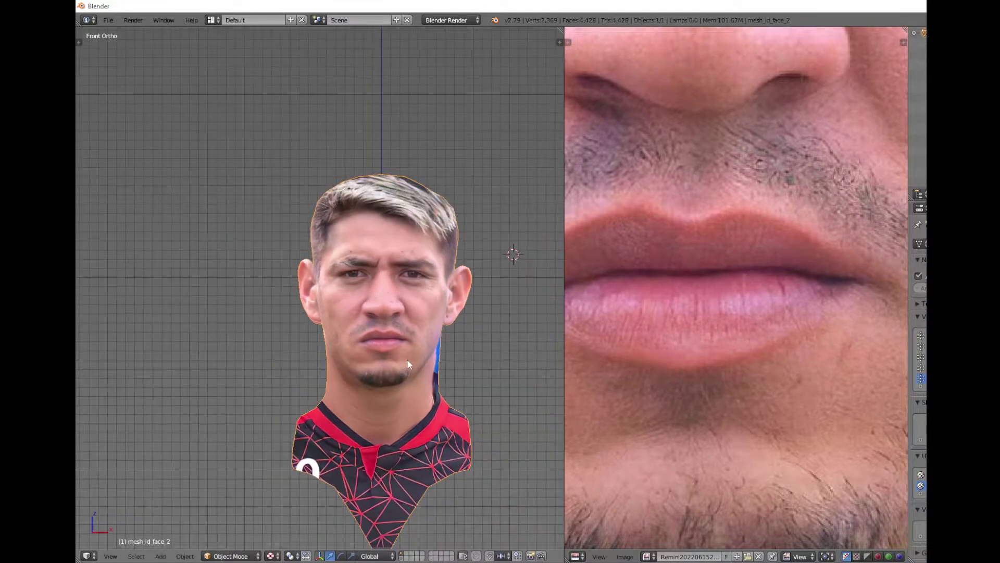
scroll(408, 358, "up", 2)
scroll(710, 364, "down", 8)
scroll(711, 364, "down", 2)
mouse_move(392, 363)
middle_mouse_down()
mouse_move(518, 361)
mouse_move(268, 360)
mouse_move(289, 346)
mouse_move(258, 350)
mouse_move(273, 359)
mouse_move(483, 363)
middle_mouse_up()
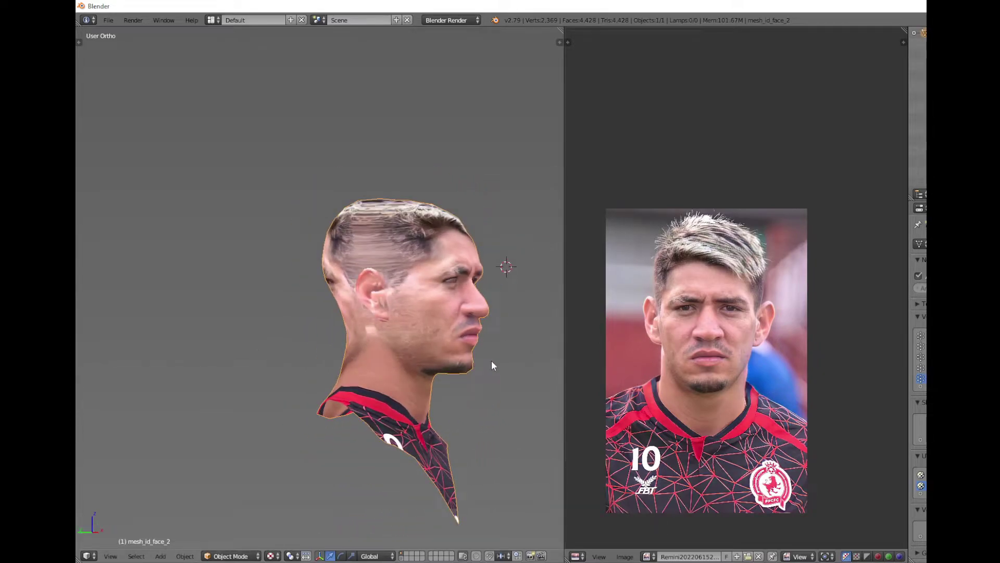
left_click(922, 474)
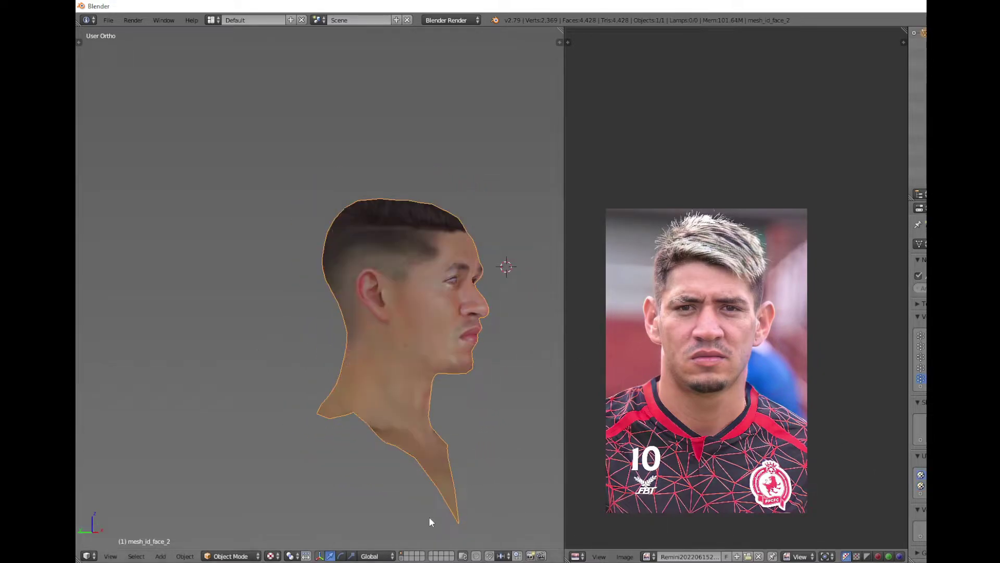
left_click(232, 558)
left_click(222, 483)
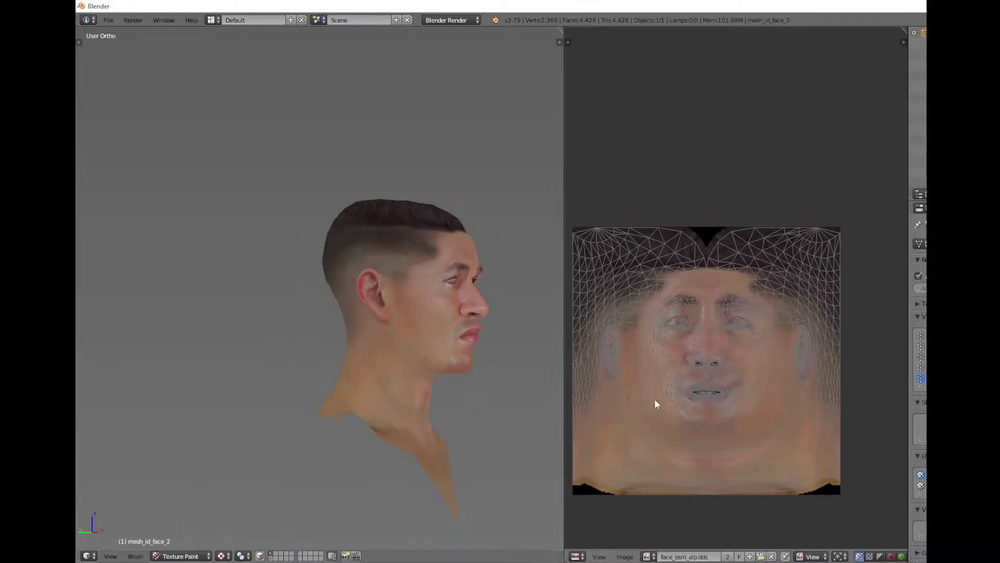
Choose the F Clone brush with a 51 px radius.
left_click(79, 43)
left_click(131, 73)
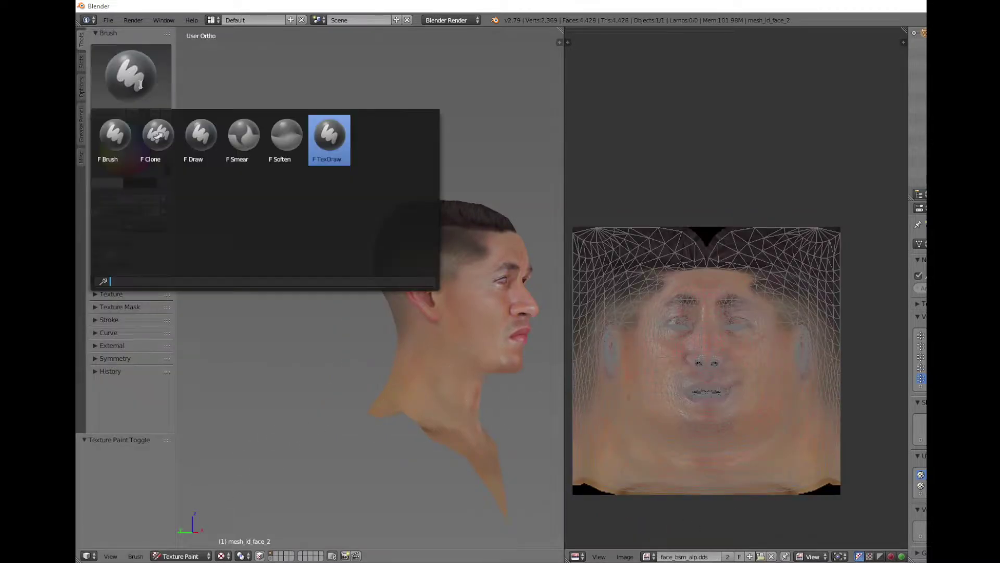
left_click(158, 136)
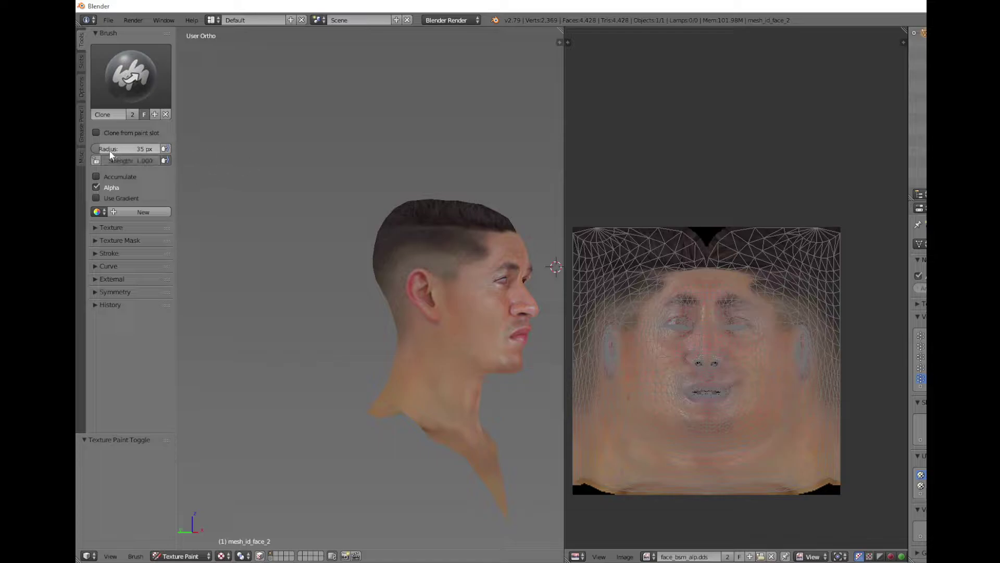
left_click_drag(102, 148, 98, 139)
left_click(96, 132)
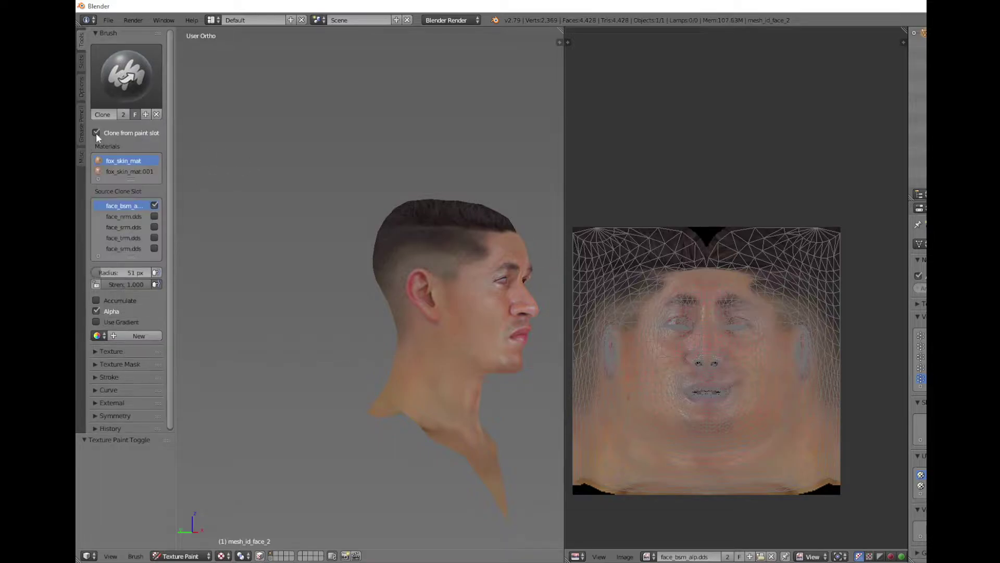
Set the paint mode to Image and load 001.png as the painting canvas.
left_click(81, 62)
left_click(127, 62)
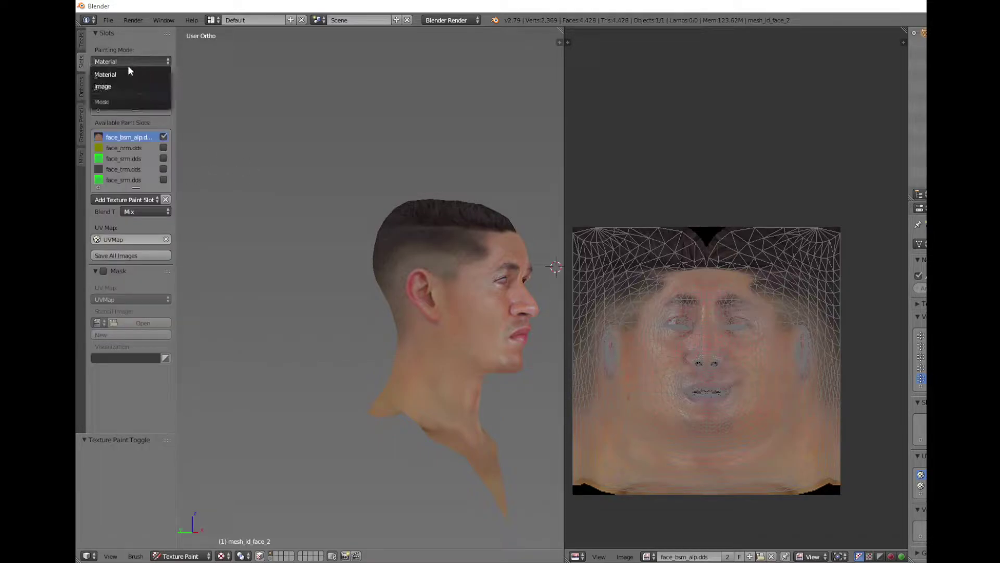
left_click(113, 86)
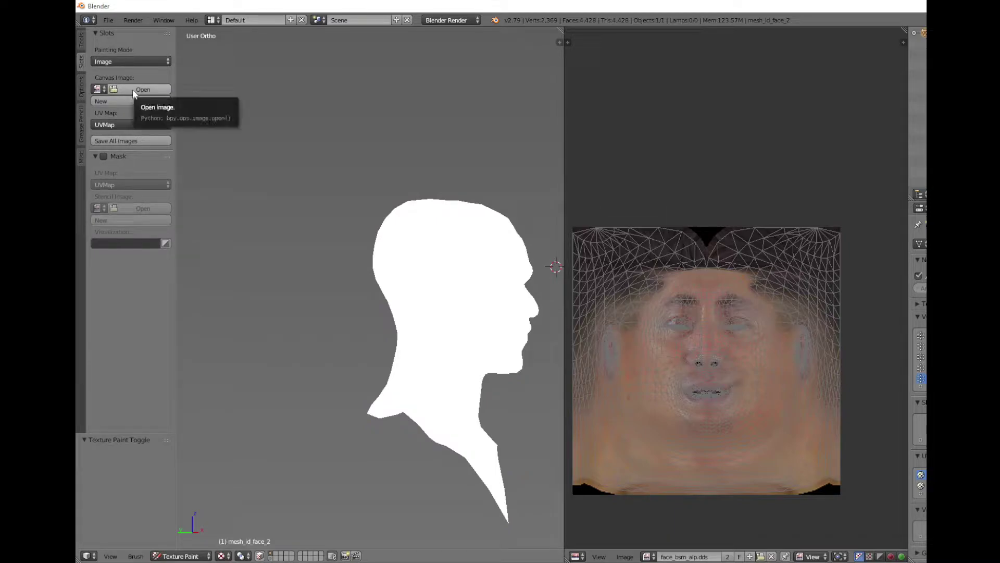
left_click(133, 92)
left_click(107, 258)
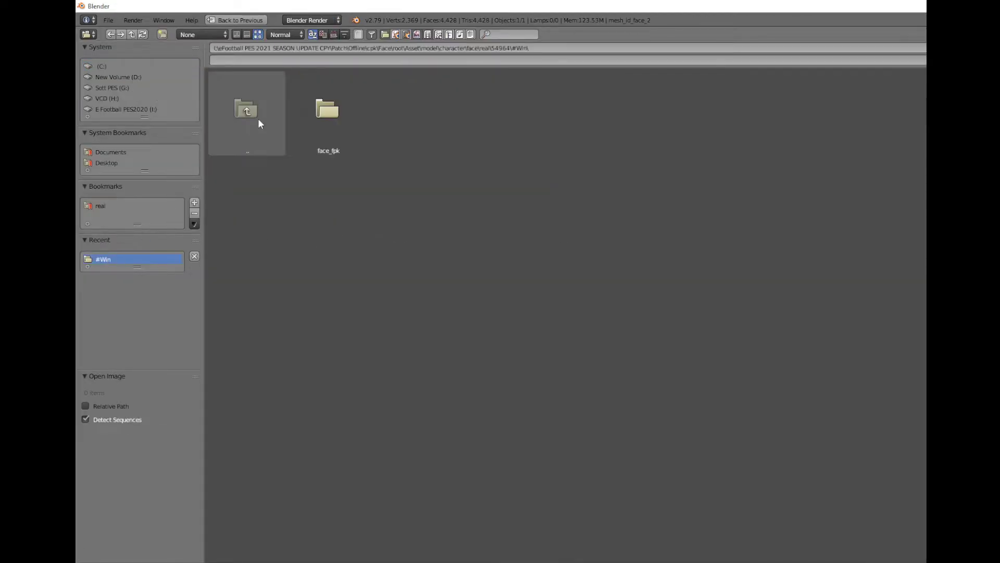
left_click(257, 118)
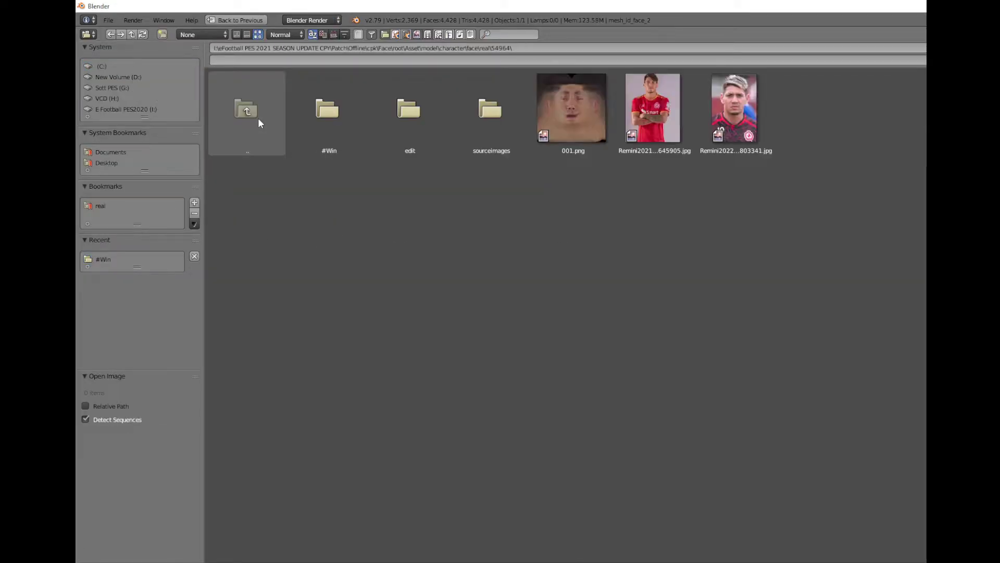
double_click(586, 142)
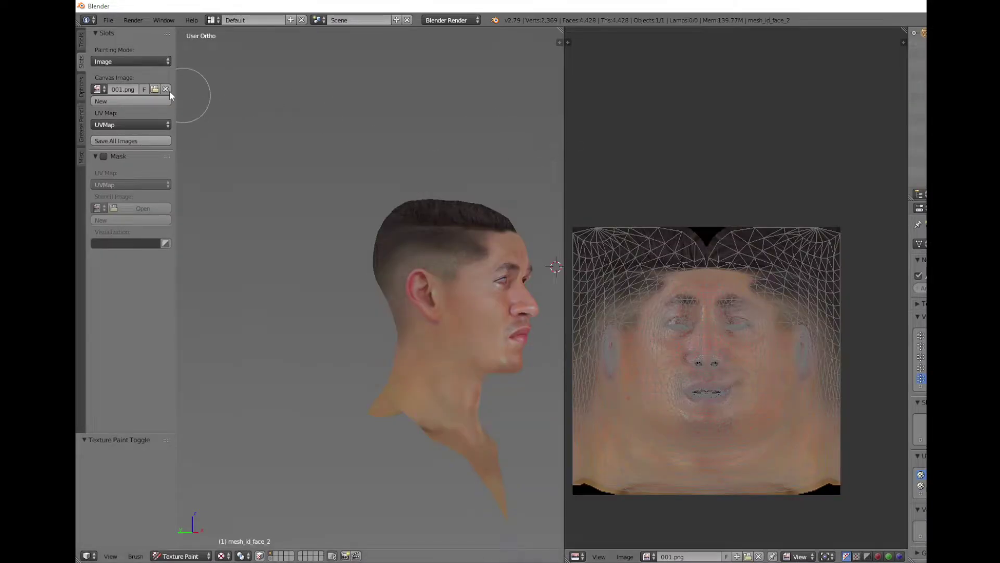
Reselect F Clone, enable cloning from an image, and use UVMap.001 as source UVs.
left_click(82, 39)
left_click(156, 99)
left_click(163, 140)
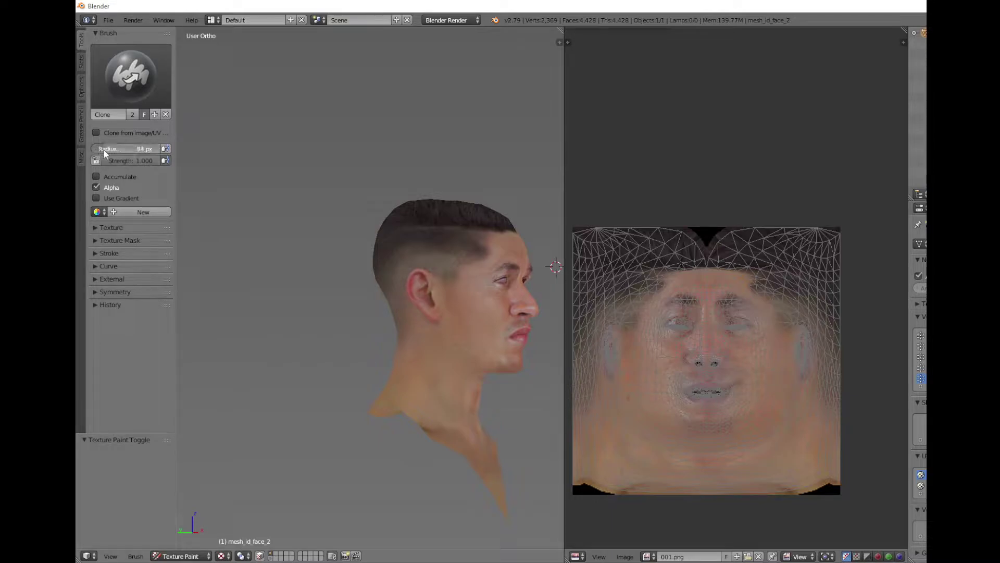
left_click(99, 133)
left_click(115, 181)
left_click(114, 207)
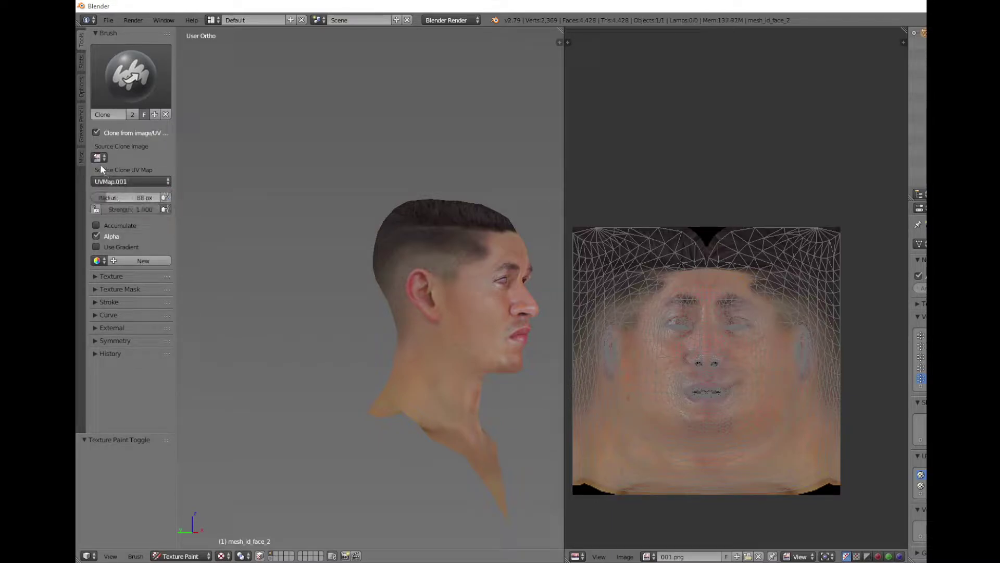
Pick the footballer's Remini photo as the source clone image.
left_click(99, 159)
scroll(112, 216, "down", 4)
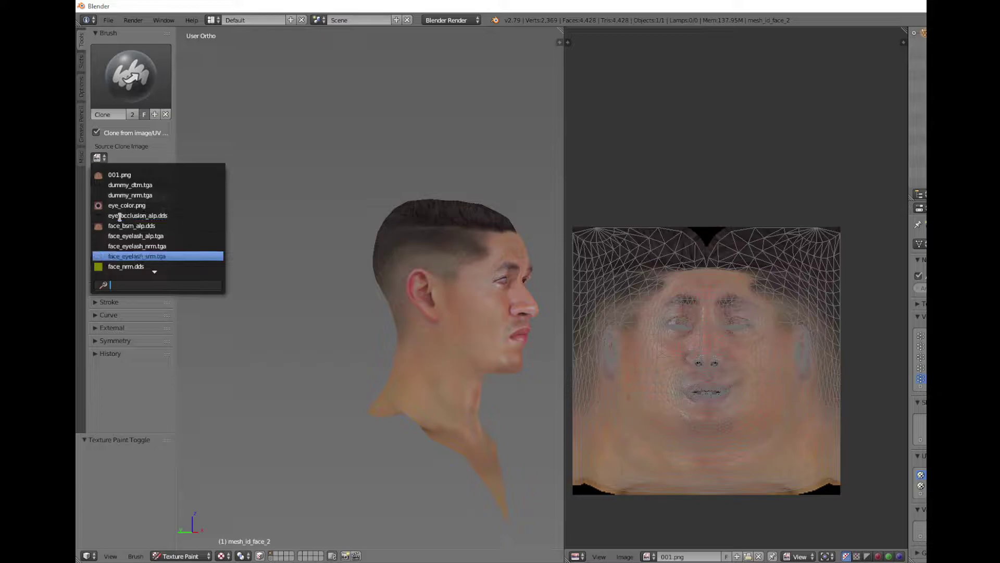
scroll(115, 216, "down", 7)
scroll(120, 217, "down", 4)
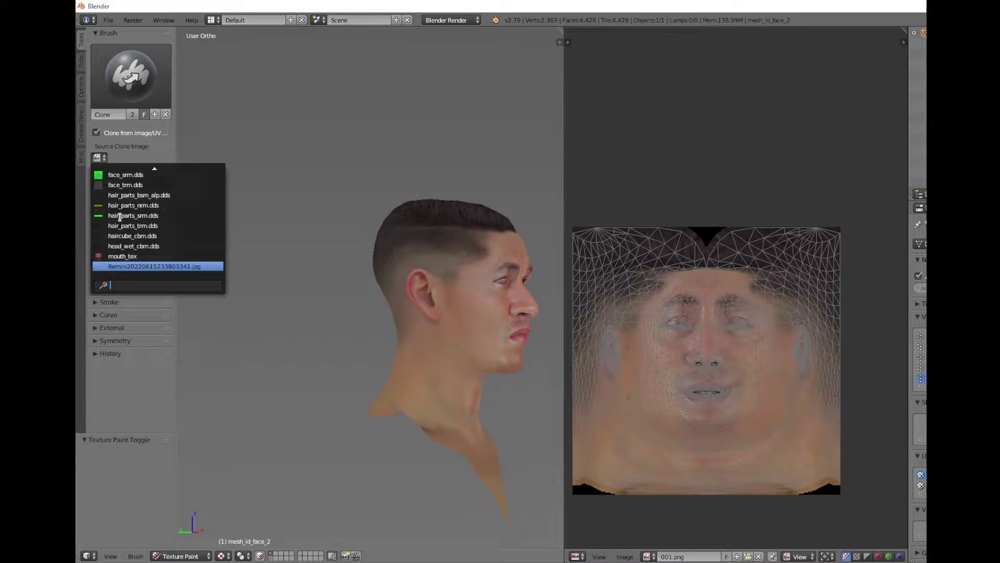
left_click(122, 267)
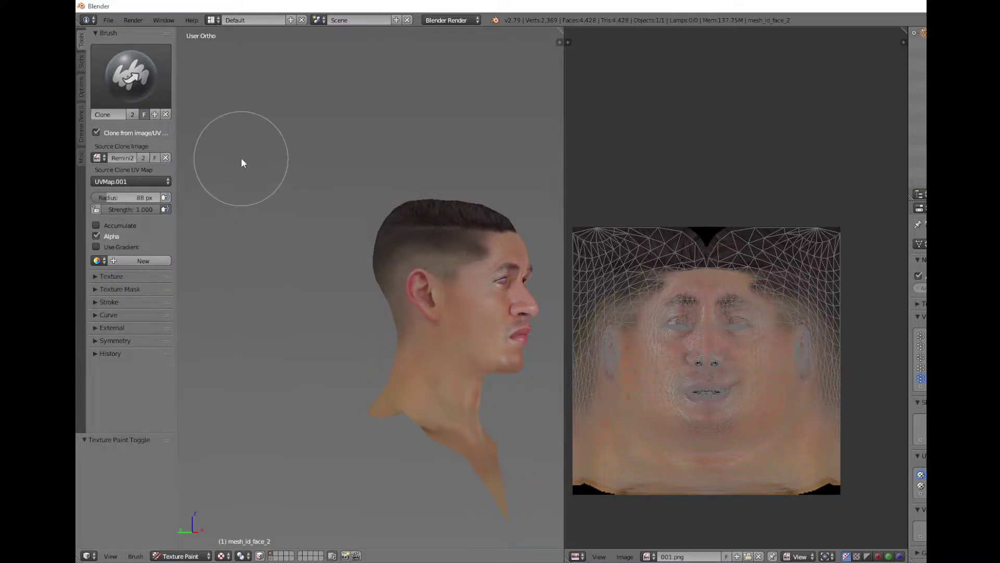
scroll(418, 288, "down", 3)
Shrink the brush to 84 px and clone the photo's cheek, brow and chin stubble.
scroll(359, 269, "up", 4)
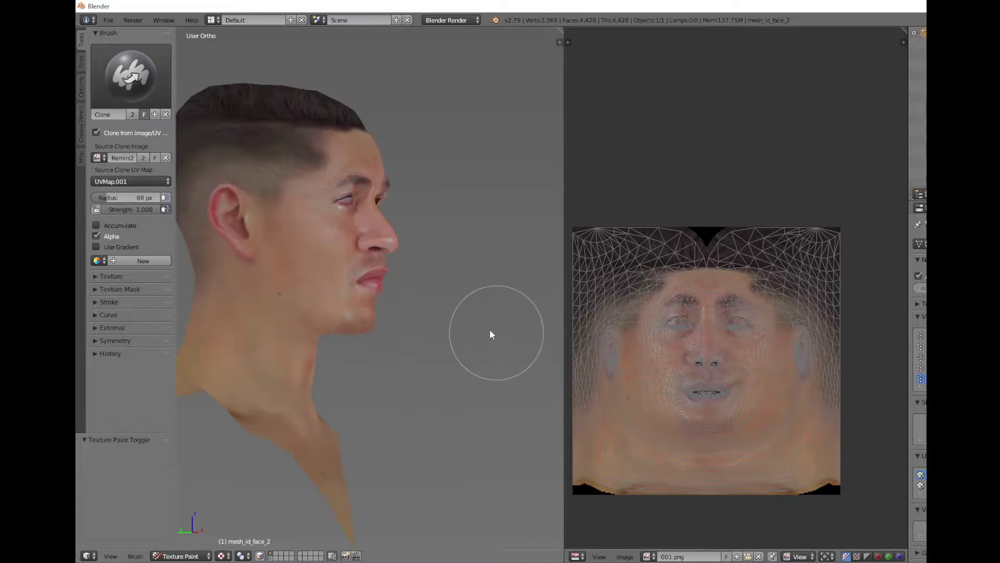
scroll(355, 254, "up", 2)
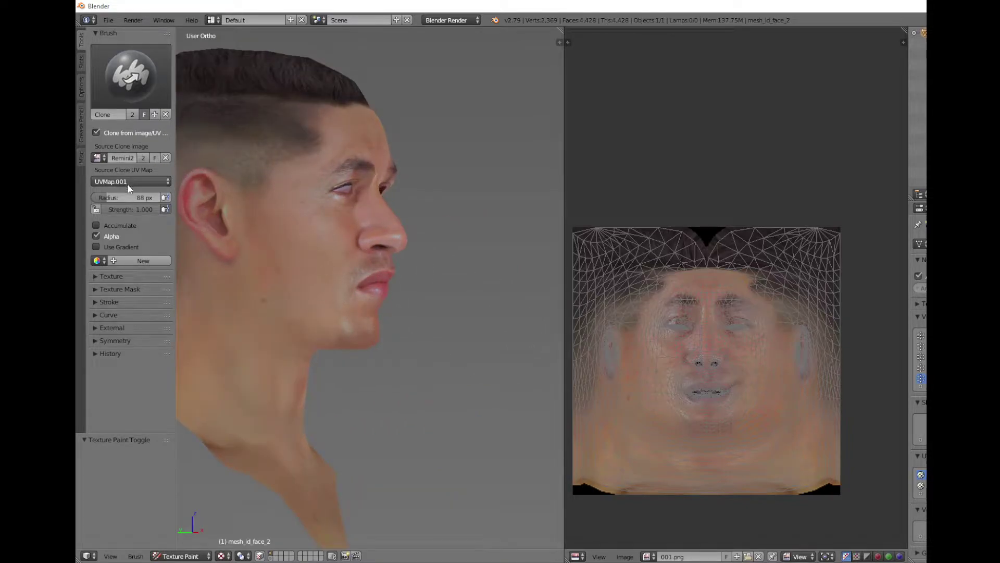
left_click_drag(103, 198, 98, 199)
mouse_move(244, 219)
left_mouse_down()
mouse_move(363, 255)
mouse_move(341, 209)
mouse_move(368, 145)
mouse_move(393, 140)
mouse_move(313, 141)
mouse_move(275, 117)
mouse_move(391, 101)
left_mouse_up()
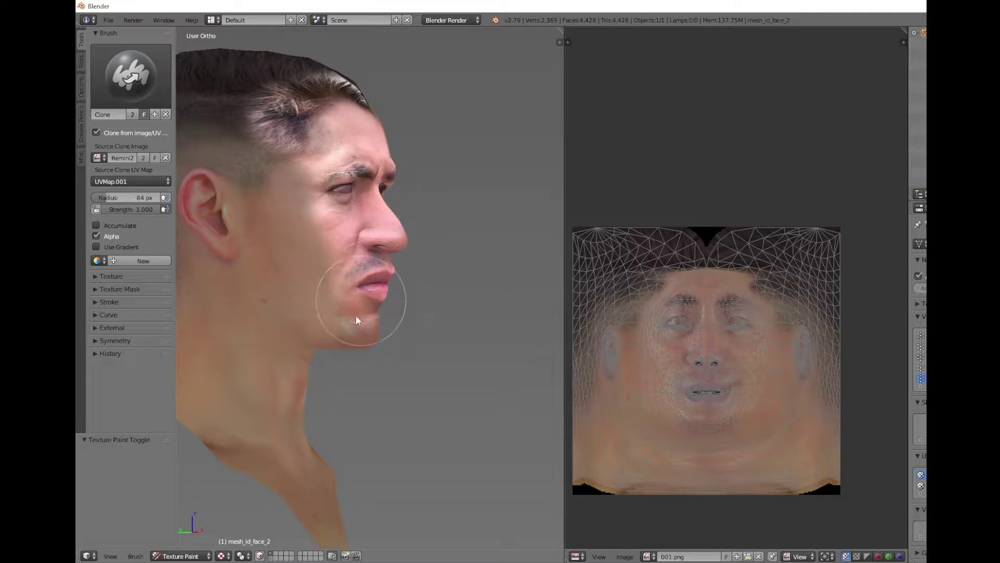
mouse_move(356, 317)
left_mouse_down()
mouse_move(283, 211)
mouse_move(363, 148)
mouse_move(345, 193)
mouse_move(355, 348)
mouse_move(375, 342)
mouse_move(297, 380)
mouse_move(319, 476)
mouse_move(285, 318)
left_mouse_up()
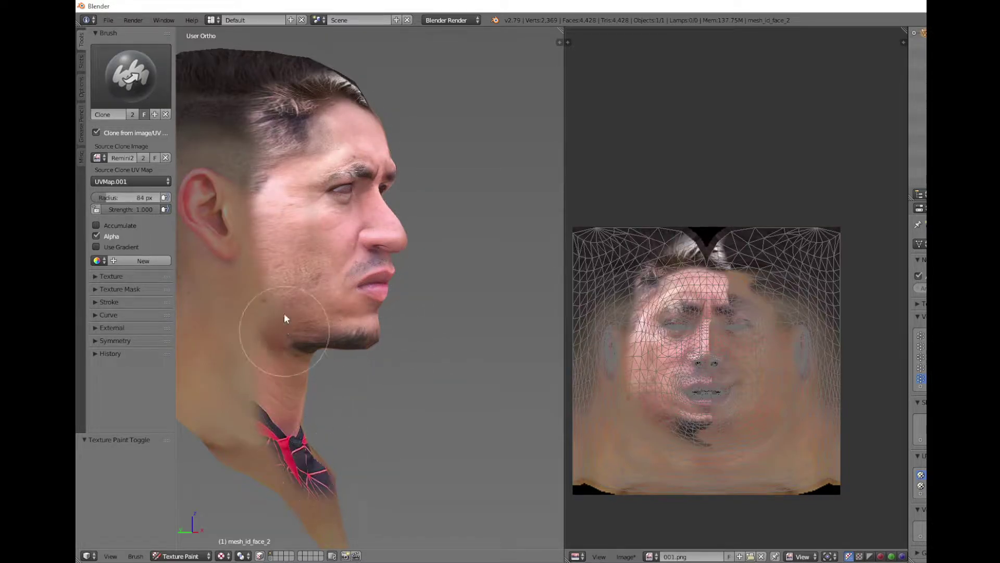
Orbit to the front and clone the photo's blonde hair over the top and crown.
middle_click_drag(333, 225, 300, 257)
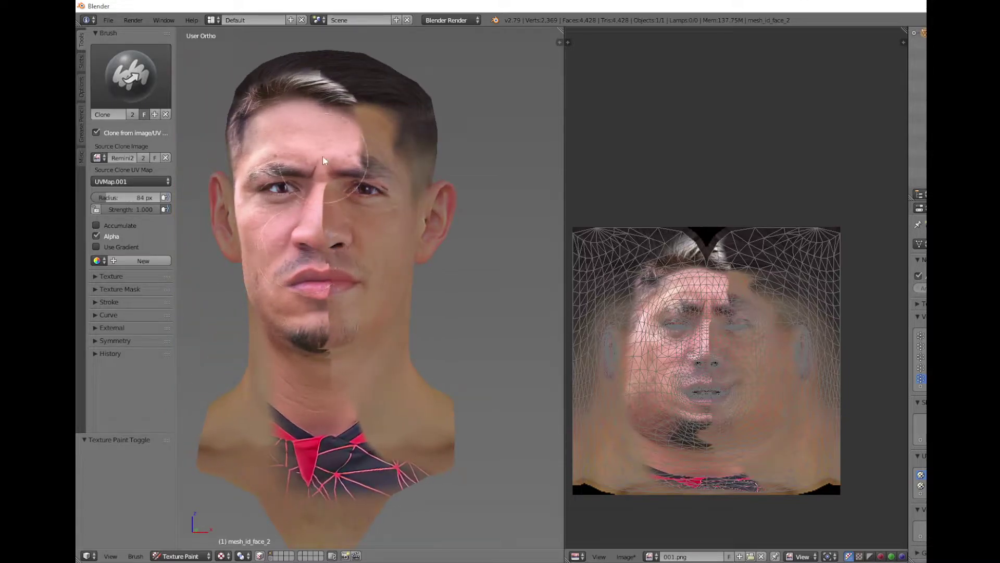
mouse_move(306, 138)
left_mouse_down()
mouse_move(390, 117)
mouse_move(365, 57)
mouse_move(255, 83)
mouse_move(307, 71)
mouse_move(385, 89)
left_mouse_up()
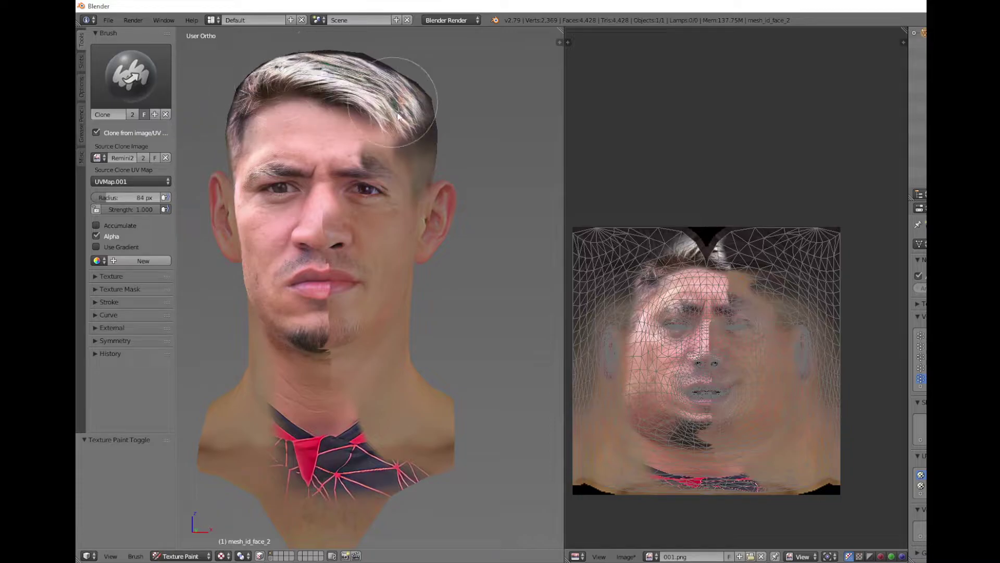
scroll(332, 180, "down", 2)
mouse_move(331, 179)
middle_mouse_down()
mouse_move(345, 220)
mouse_move(317, 121)
middle_mouse_up()
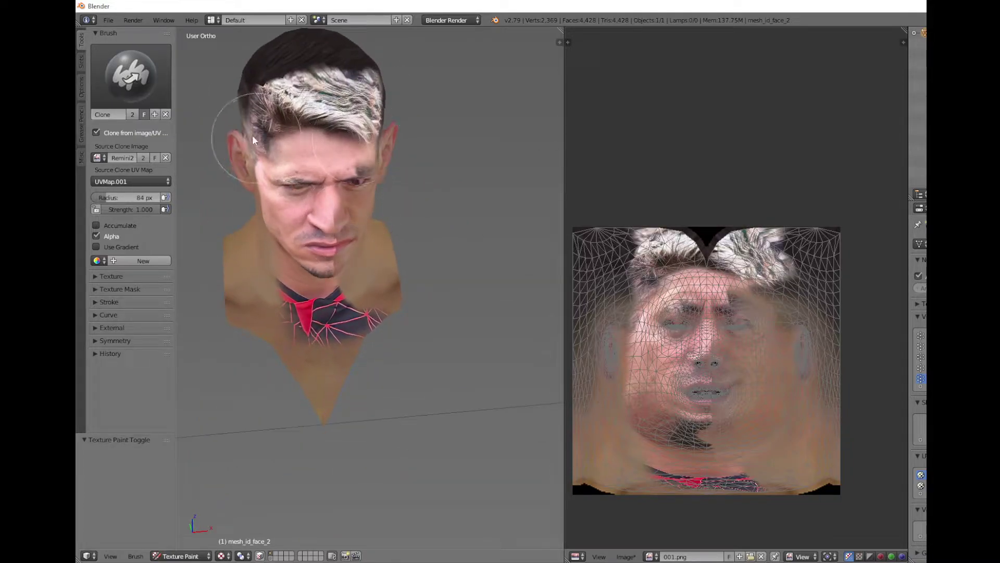
mouse_move(245, 93)
left_mouse_down()
mouse_move(351, 59)
mouse_move(343, 241)
mouse_move(349, 215)
left_mouse_up()
Clone the right cheek, jaw beard, even goatee and red-black collar from the photo.
mouse_move(349, 214)
middle_mouse_down()
mouse_move(293, 194)
mouse_move(348, 196)
middle_mouse_up()
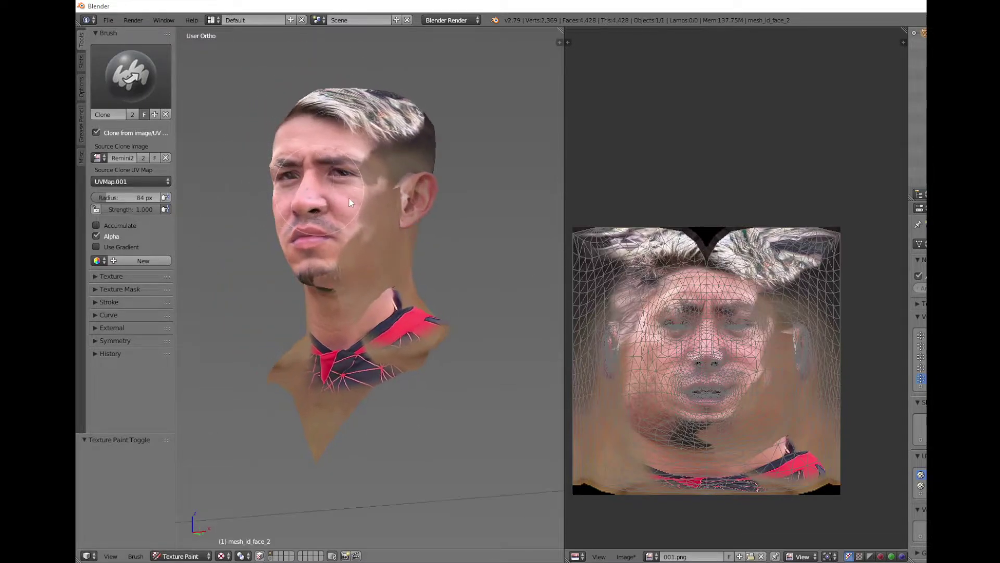
mouse_move(376, 251)
left_mouse_down()
mouse_move(317, 314)
mouse_move(370, 284)
mouse_move(353, 334)
mouse_move(404, 199)
left_mouse_up()
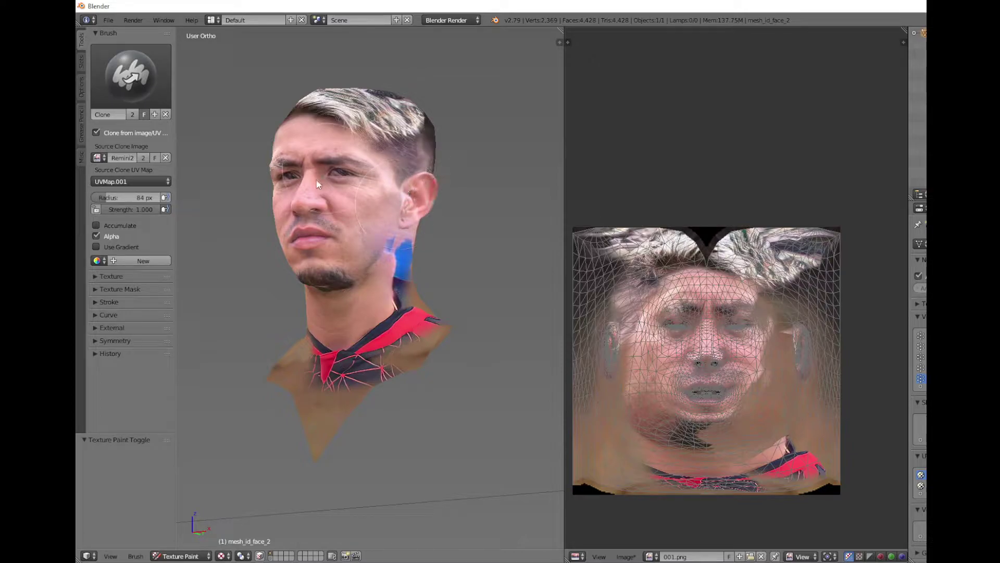
middle_click_drag(315, 211, 364, 156)
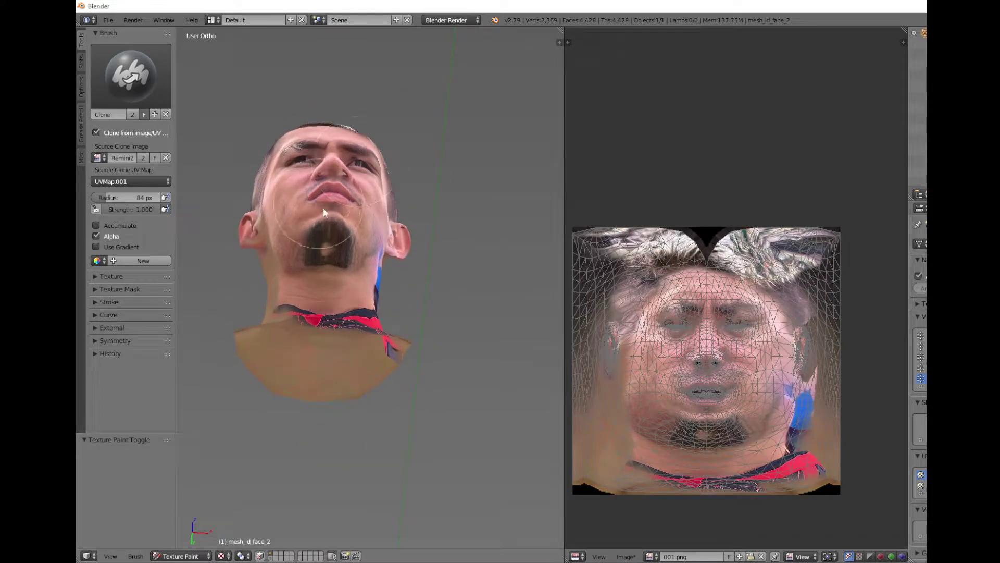
left_click_drag(323, 208, 328, 276)
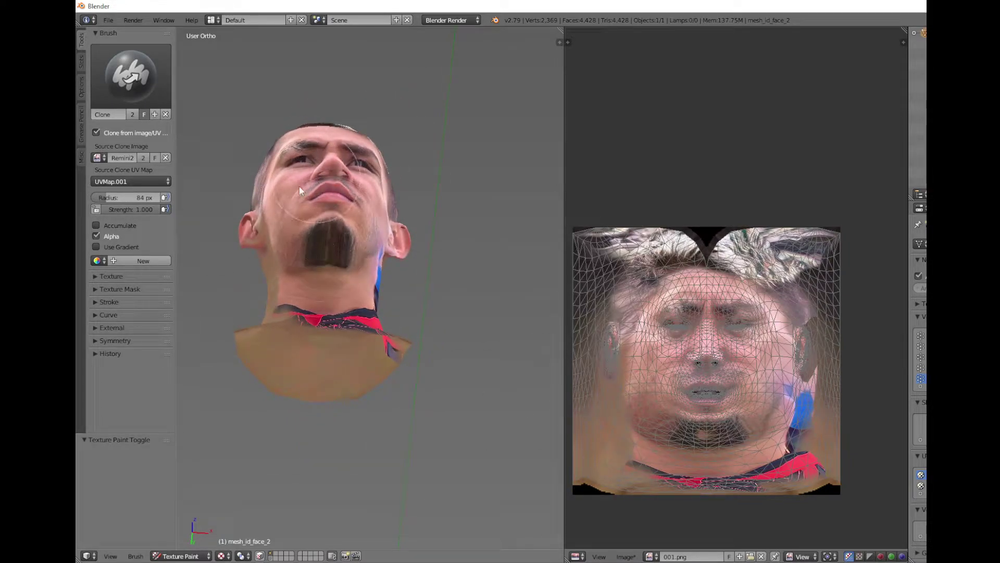
left_click_drag(272, 289, 342, 286)
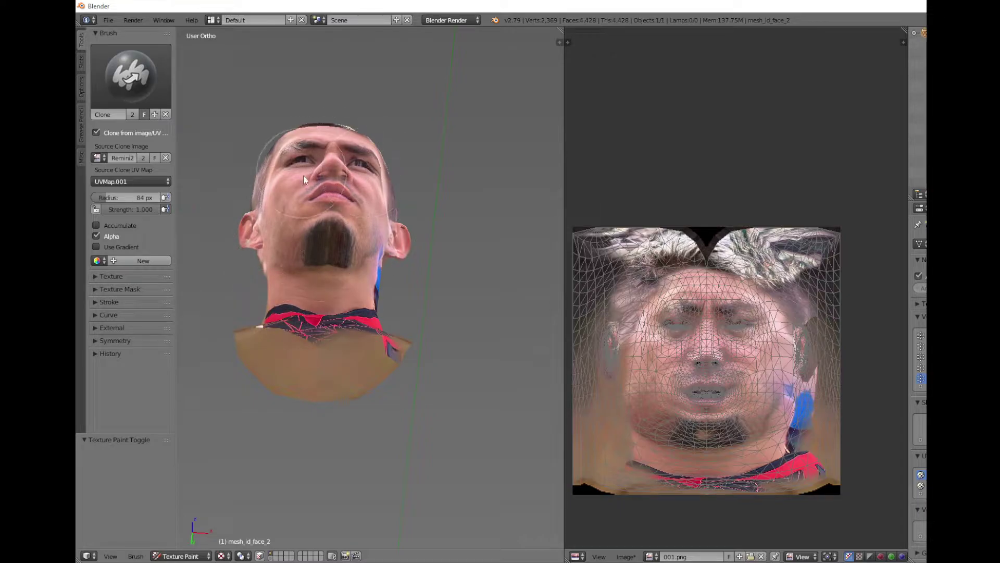
Orbit around to the right profile and repaint the ear area from the photo.
middle_click_drag(323, 207, 312, 252)
scroll(311, 175, "up", 5)
mouse_move(311, 175)
middle_mouse_down()
mouse_move(345, 155)
mouse_move(304, 114)
middle_mouse_up()
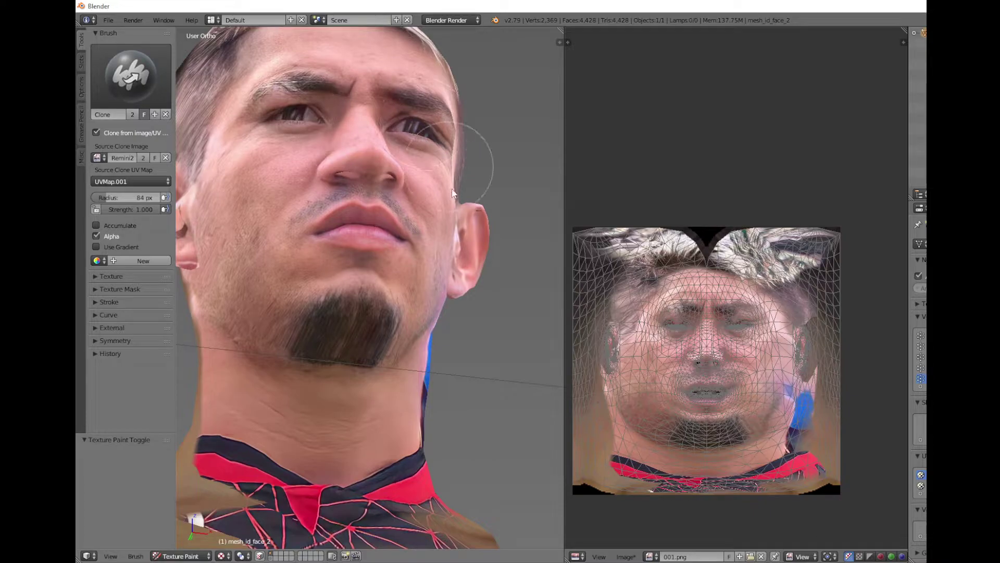
middle_click_drag(471, 219, 348, 227)
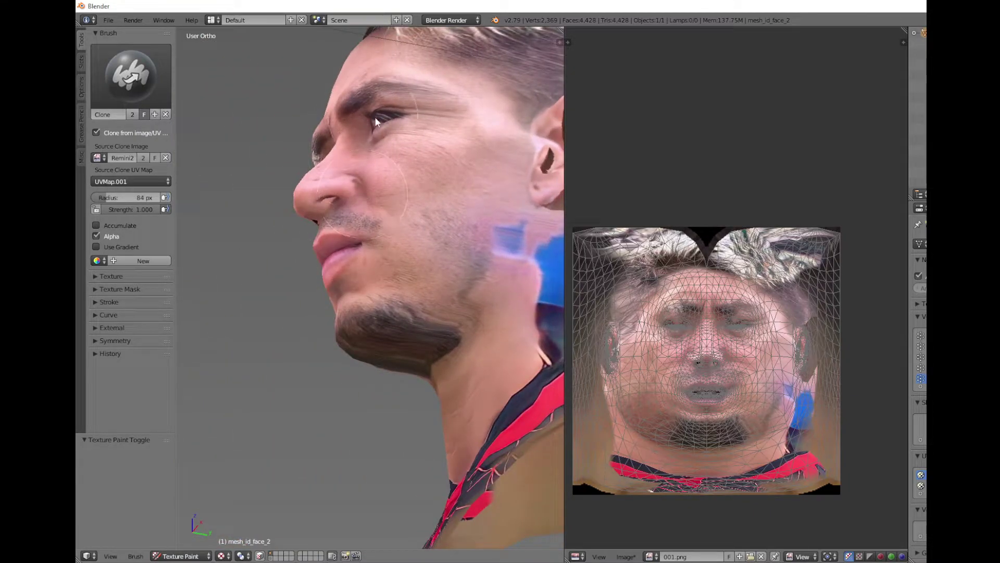
scroll(355, 230, "down", 4)
mouse_move(447, 225)
middle_mouse_down()
mouse_move(426, 224)
mouse_move(453, 230)
middle_mouse_up()
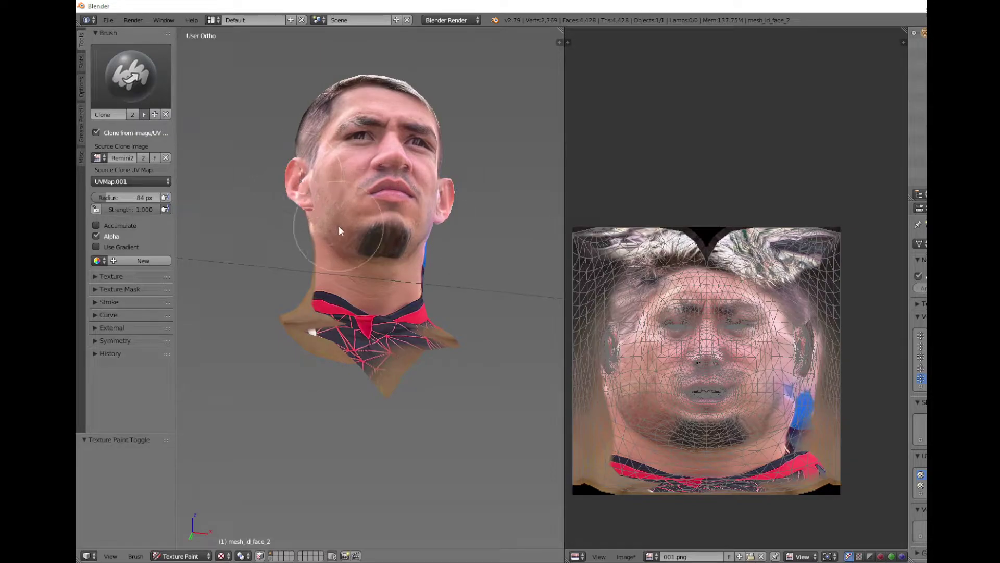
middle_click_drag(337, 221, 436, 301)
mouse_move(290, 182)
left_mouse_down()
mouse_move(269, 171)
mouse_move(282, 193)
left_mouse_up()
Orbit through front and underside views to check the cloned texture.
middle_click_drag(383, 185, 361, 173)
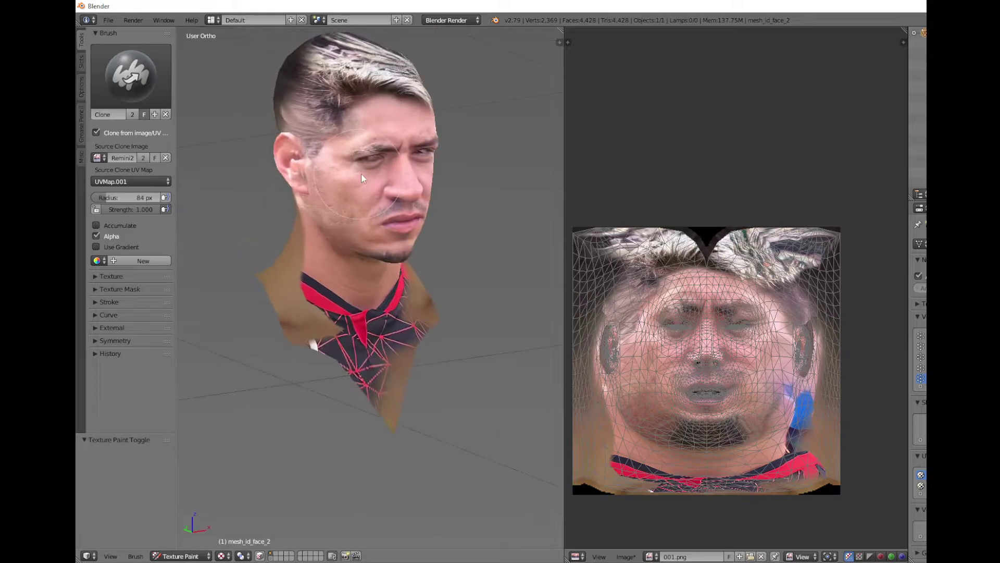
mouse_move(443, 167)
middle_mouse_down()
mouse_move(416, 148)
mouse_move(424, 208)
middle_mouse_up()
scroll(424, 153, "up", 5)
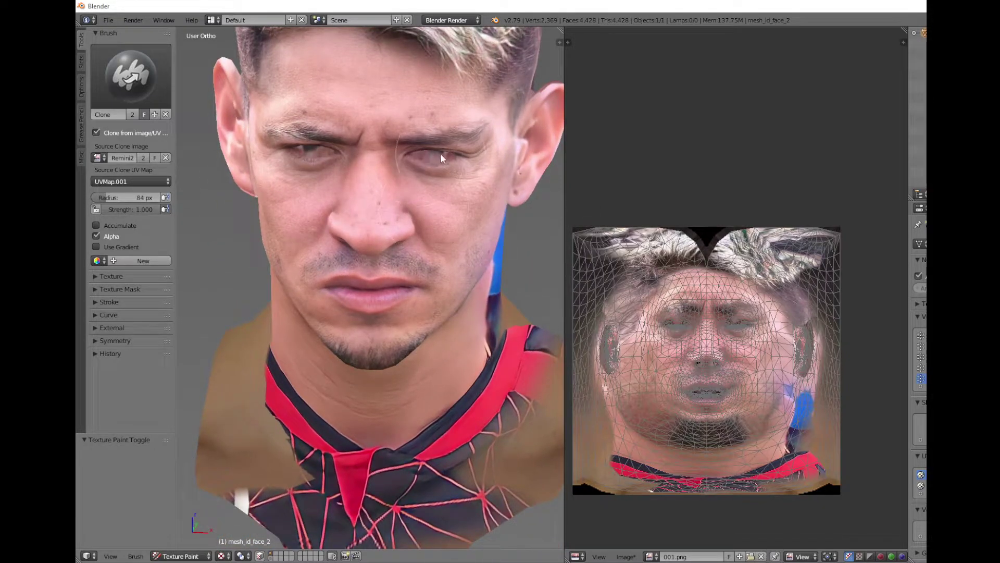
mouse_move(289, 145)
middle_mouse_down()
mouse_move(367, 186)
mouse_move(388, 141)
mouse_move(393, 157)
middle_mouse_up()
scroll(354, 340, "down", 2)
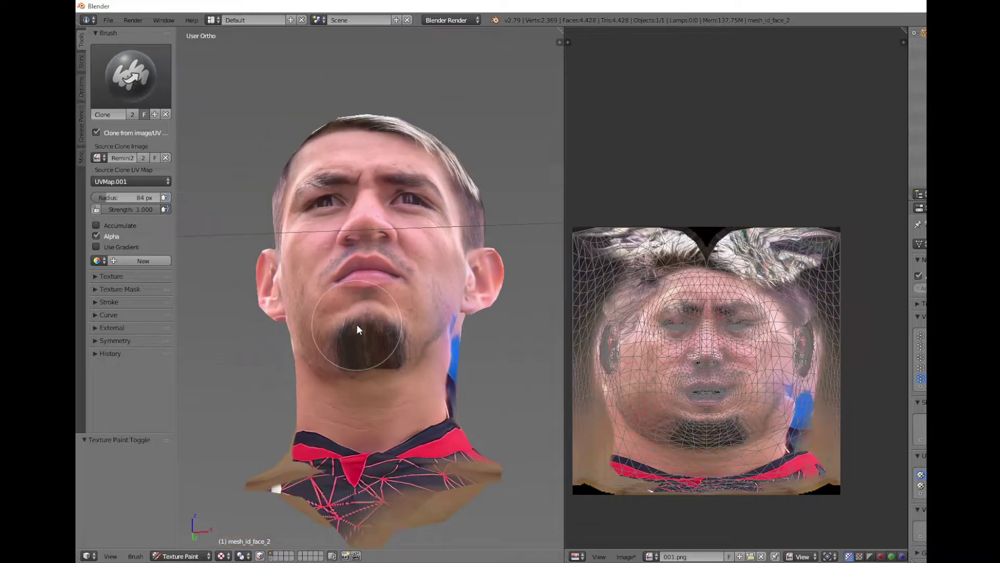
middle_click_drag(356, 324, 348, 357)
Save the painted texture as 002.png with Image > Save As Image.
left_click(627, 557)
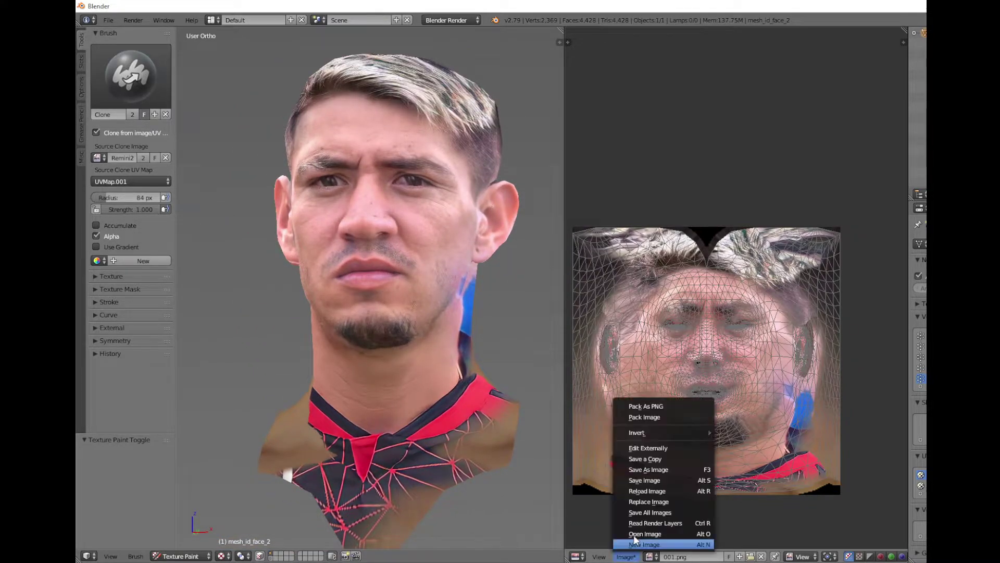
left_click(673, 470)
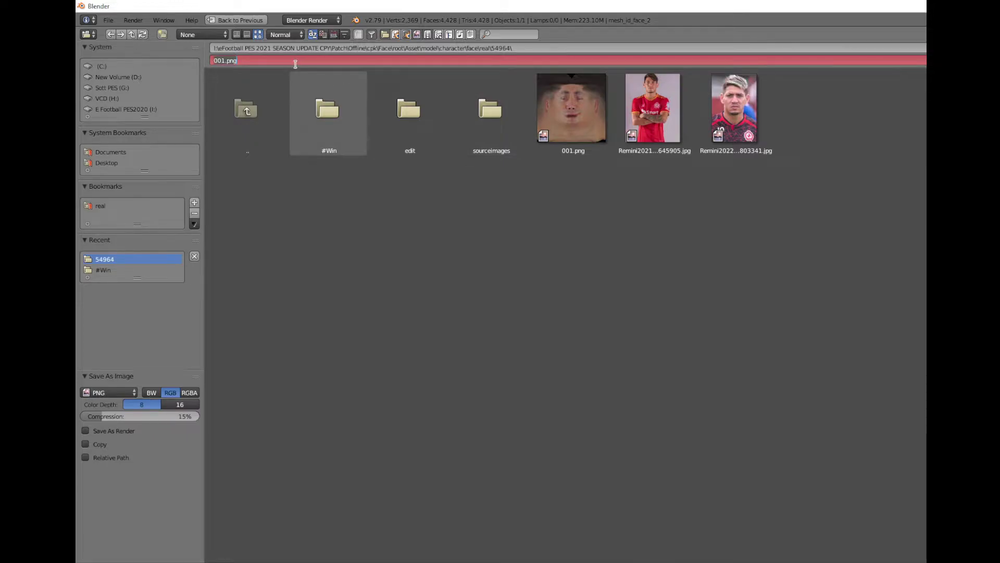
type("002")
key("Return")
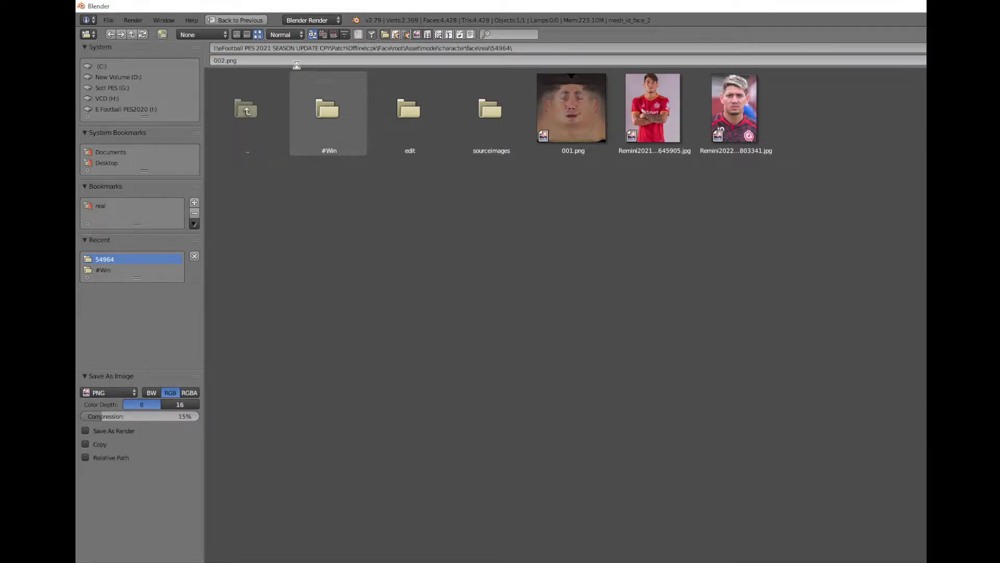
key("Return")
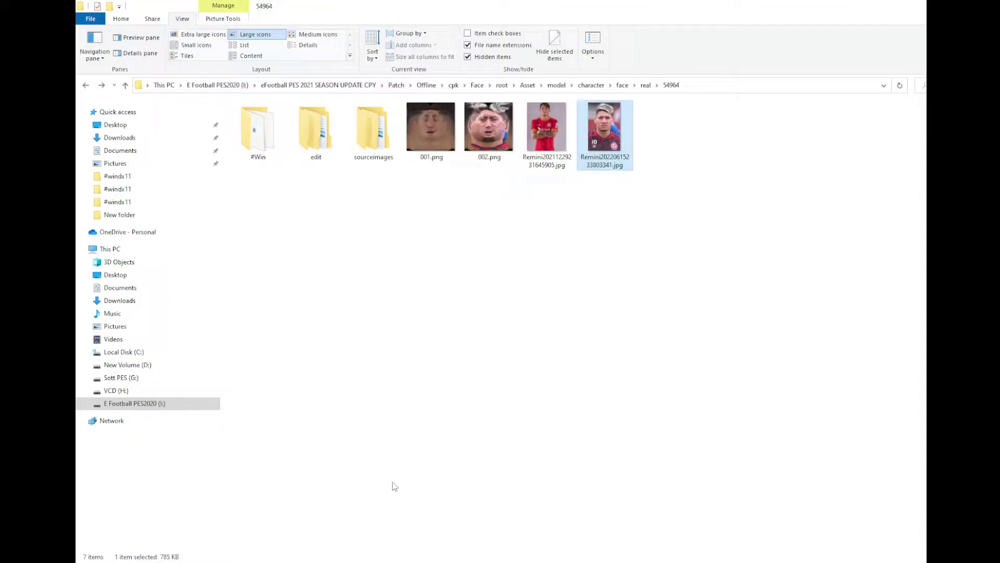
Load 002.png into Photoshop, then view the Remini photo in Photos and close it.
mouse_move(488, 126)
left_mouse_down()
mouse_move(519, 318)
mouse_move(755, 26)
left_mouse_up()
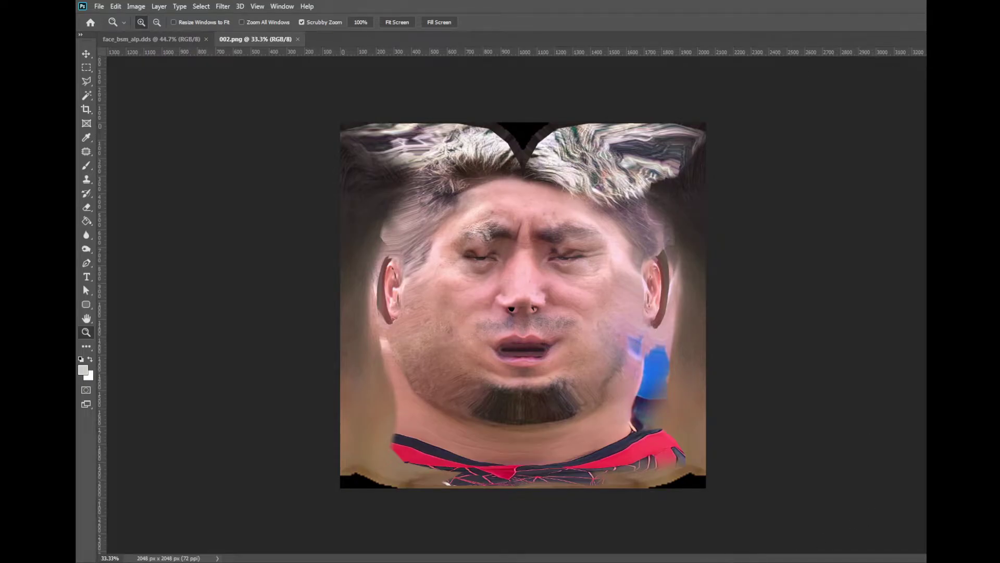
key("alt+Tab")
left_click(620, 126)
double_click(620, 126)
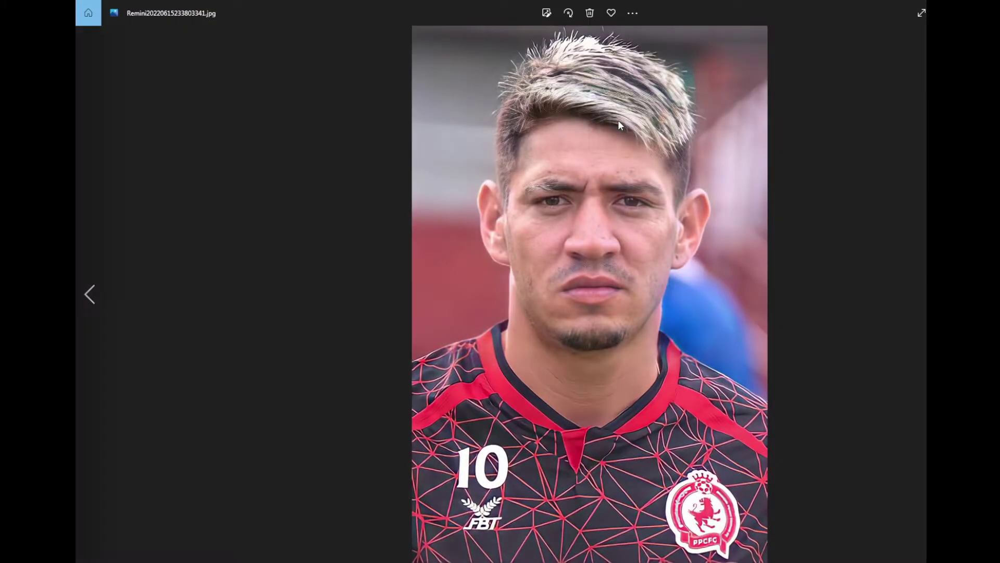
scroll(617, 119, "up", 1)
scroll(608, 196, "up", 3)
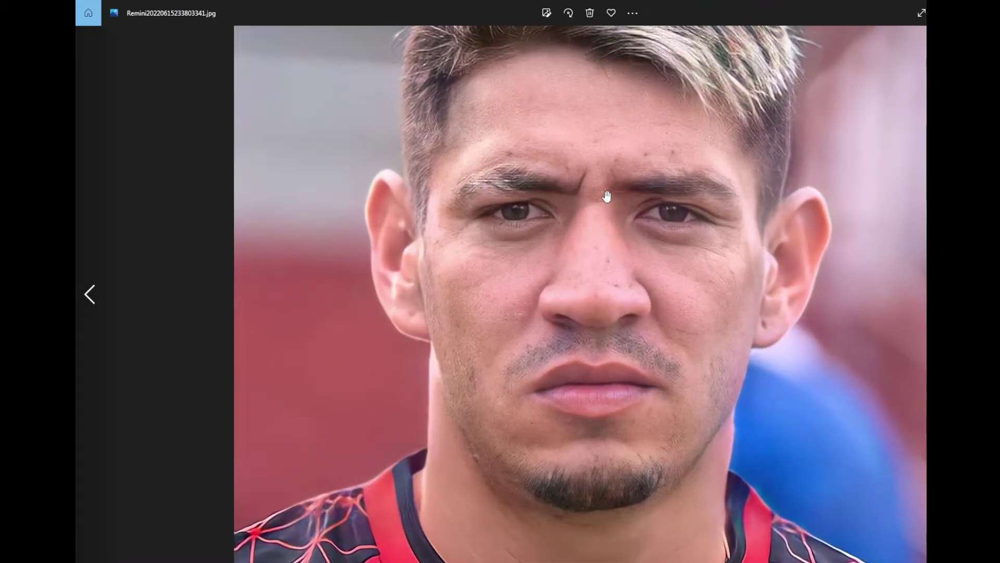
scroll(607, 196, "down", 2)
scroll(606, 195, "down", 2)
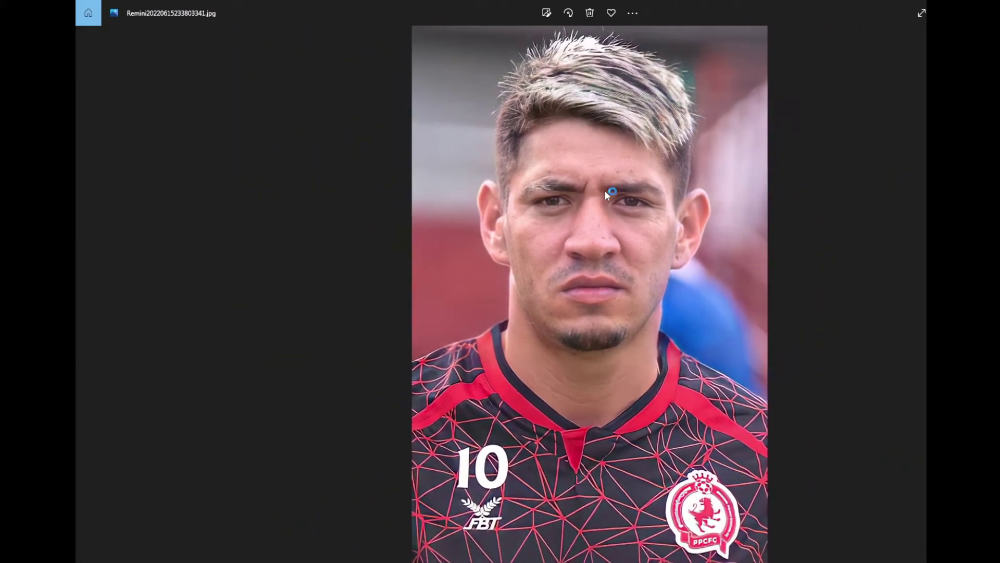
key("alt+F4")
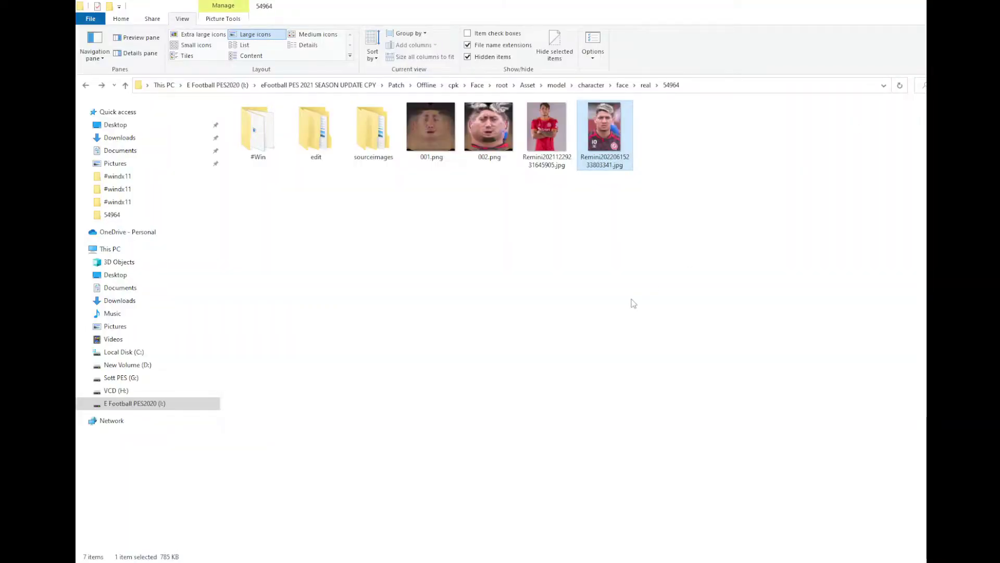
Paste the photo face back into 002.png above the face_bsm_alp head texture.
left_click(400, 559)
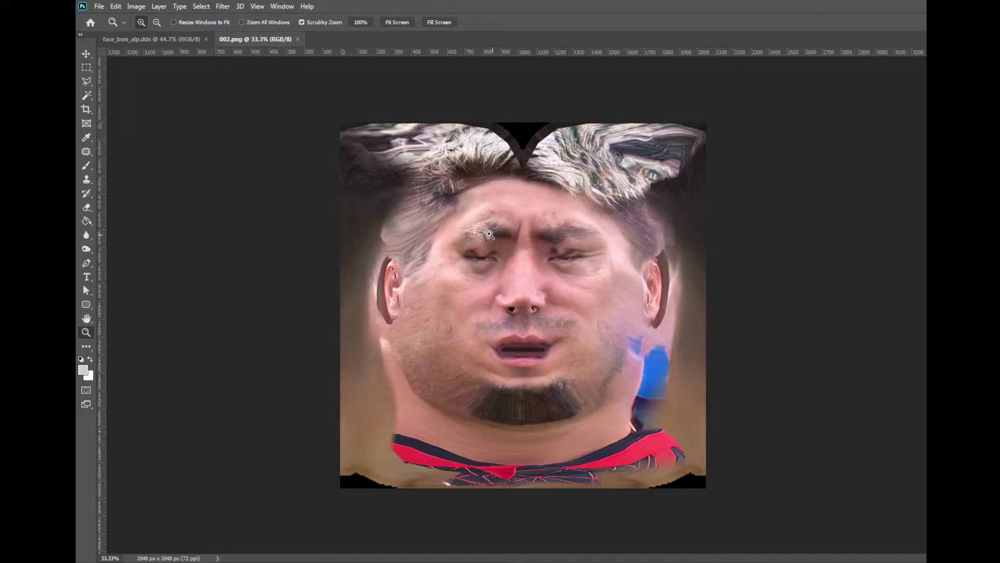
left_click(183, 43)
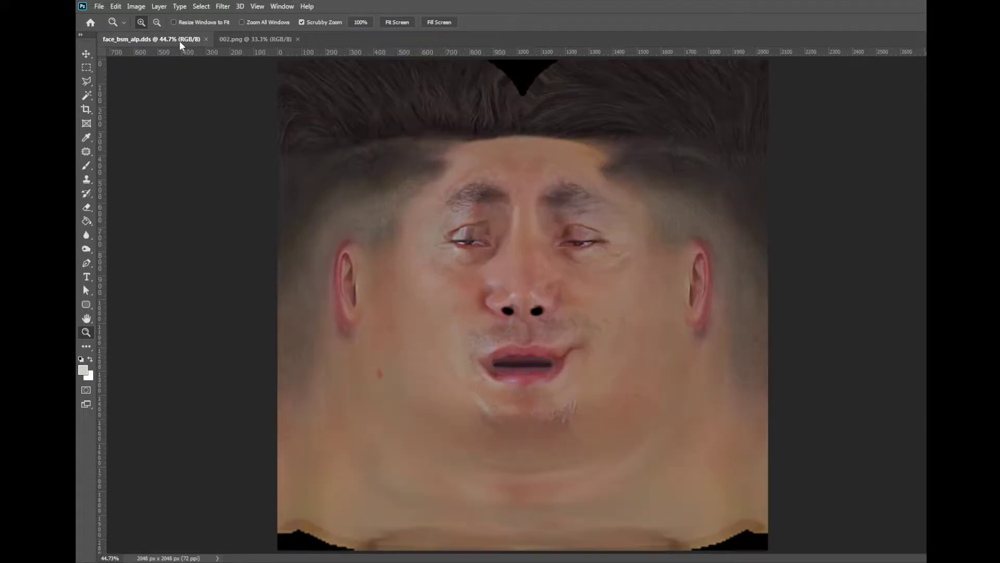
left_click(268, 39)
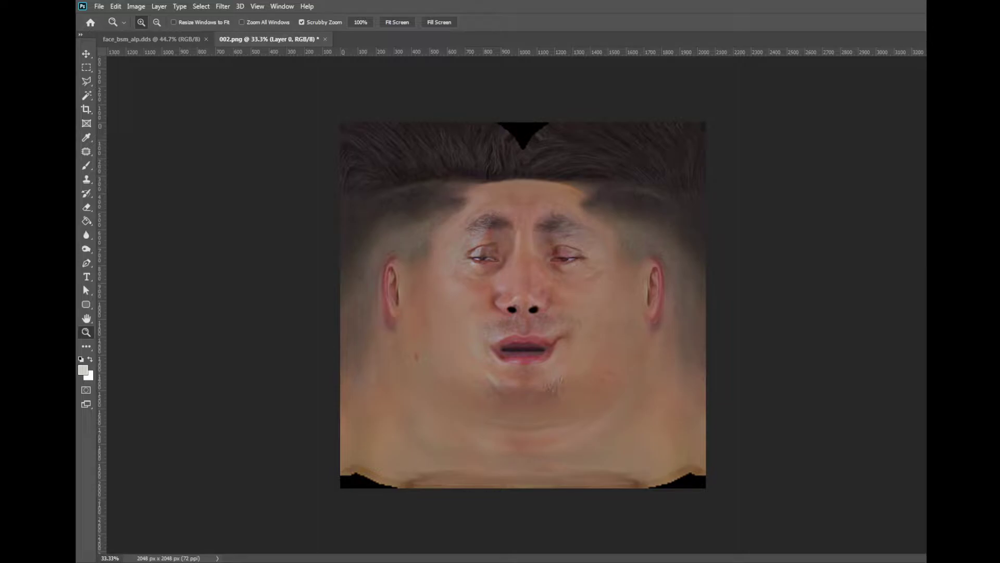
key("ctrl+v")
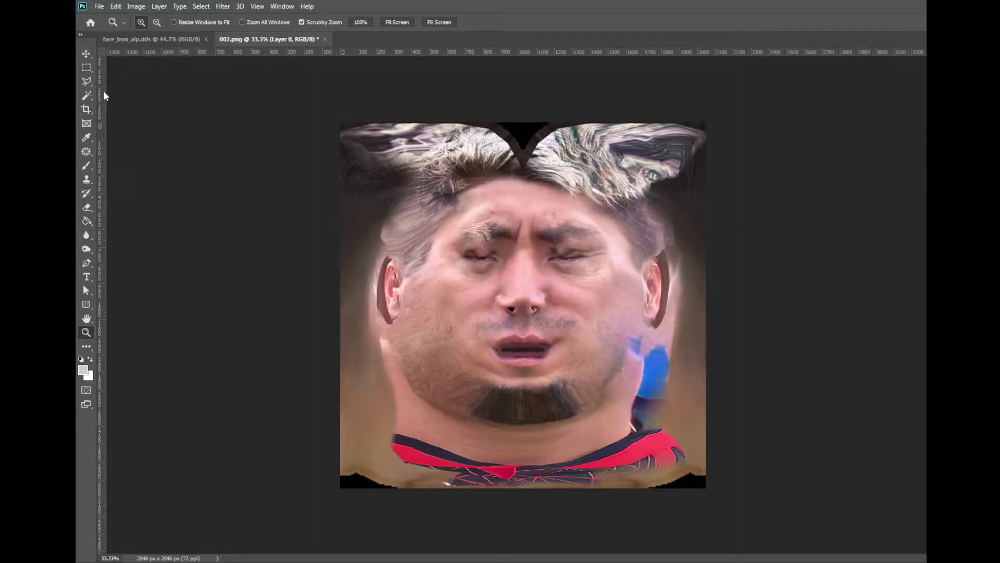
Cut away the photo layer's left and right side strips with rectangular selections.
left_click(84, 69)
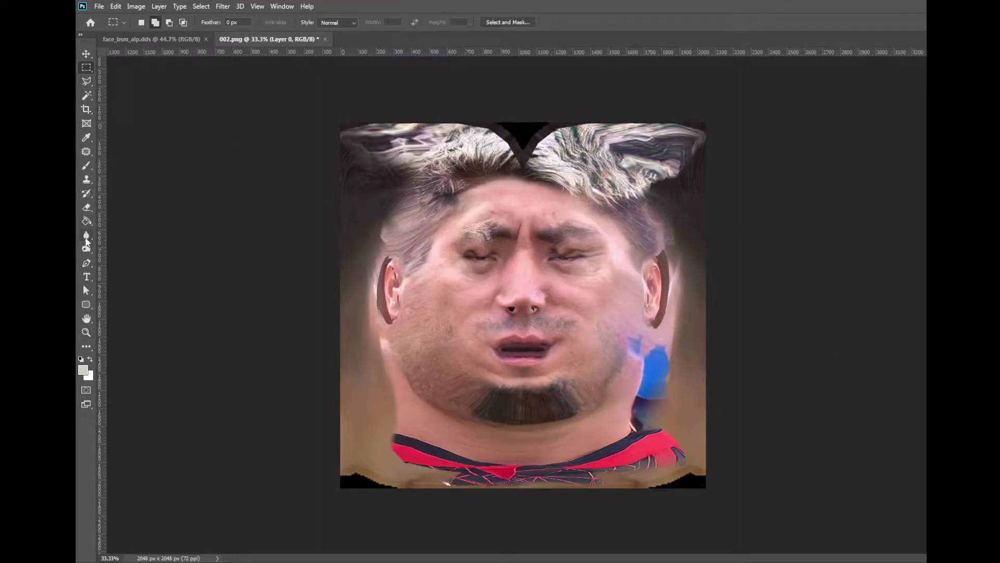
mouse_move(321, 104)
left_mouse_down()
mouse_move(383, 522)
mouse_move(400, 524)
left_mouse_up()
key("Delete")
left_click_drag(761, 339, 647, 541)
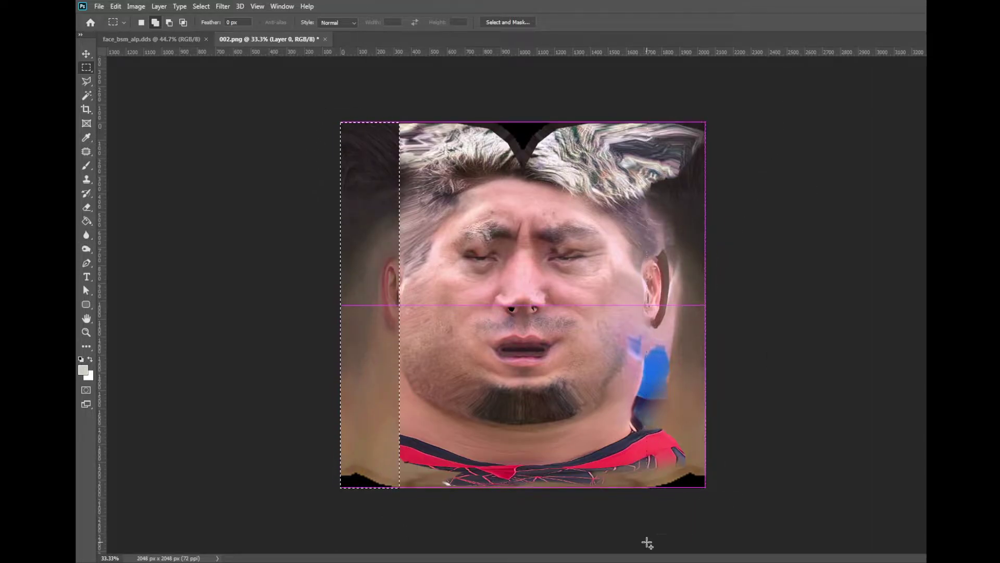
key("Delete")
key("ctrl+d")
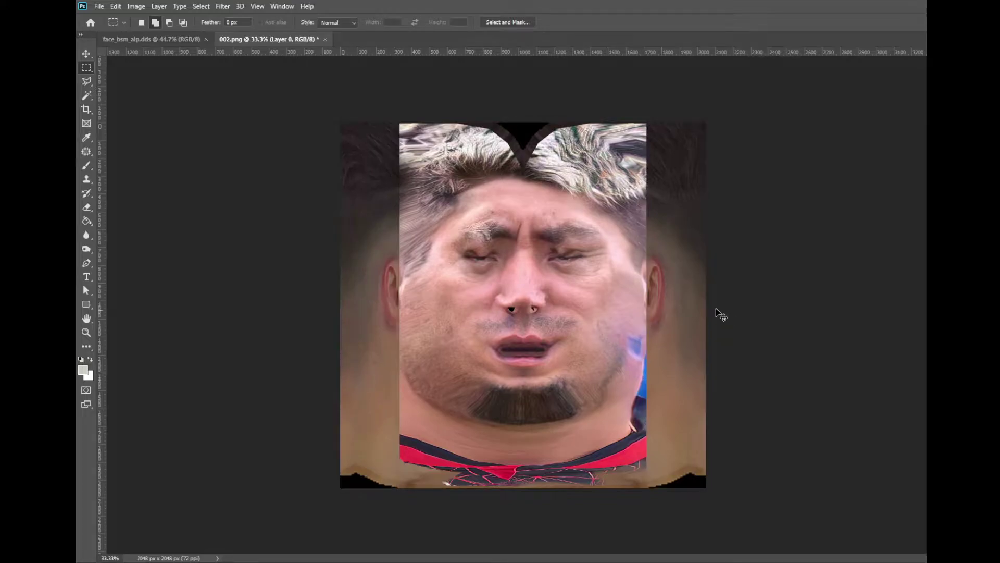
Set up the Eraser with a 202 px soft round brush at 24% flow.
left_click(87, 209)
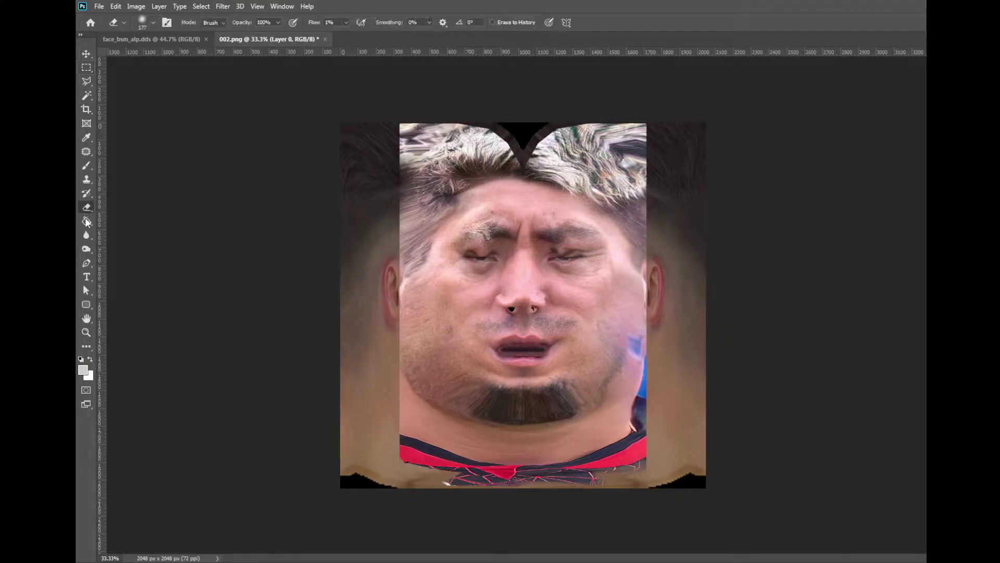
right_click(449, 288)
left_click_drag(534, 308, 536, 306)
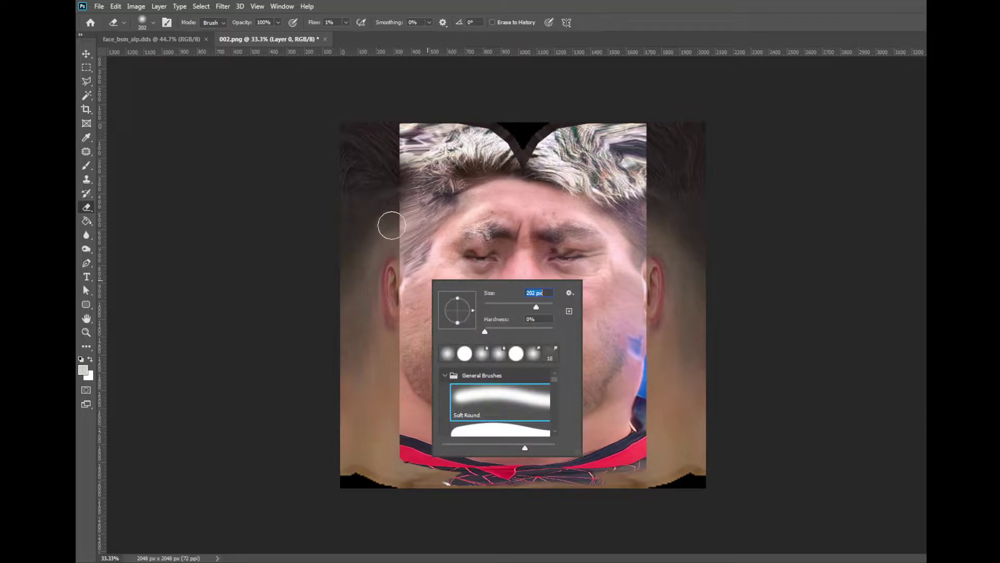
left_click(346, 23)
left_click_drag(349, 36, 358, 37)
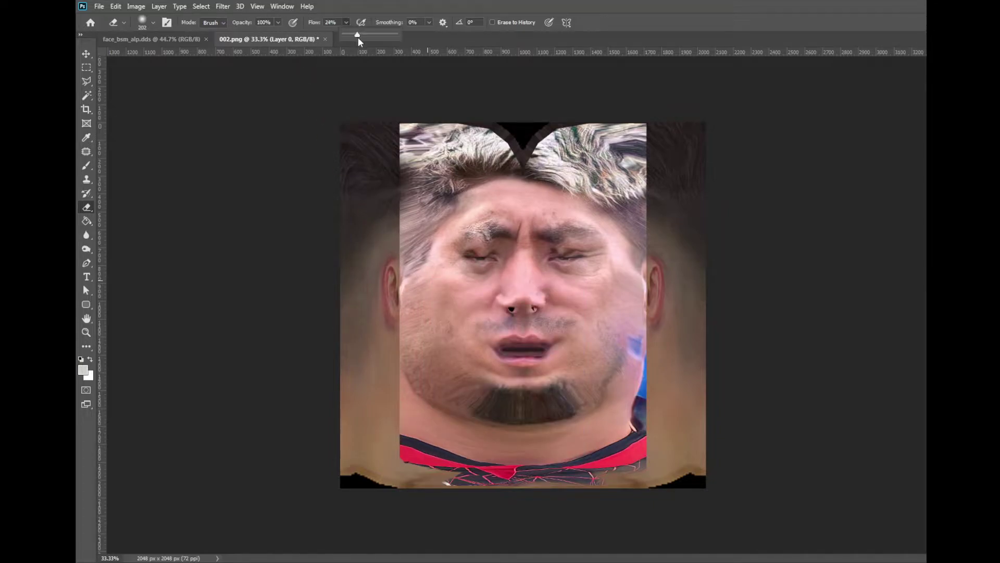
Erase the photo's left edge, red-black collar, blue patch and right cheek strip.
mouse_move(403, 211)
left_mouse_down()
mouse_move(424, 229)
mouse_move(409, 241)
mouse_move(395, 139)
mouse_move(396, 201)
mouse_move(398, 183)
left_mouse_up()
mouse_move(397, 264)
left_mouse_down()
mouse_move(398, 295)
mouse_move(415, 260)
mouse_move(413, 351)
mouse_move(396, 335)
mouse_move(393, 388)
mouse_move(399, 430)
mouse_move(420, 462)
mouse_move(403, 452)
mouse_move(556, 476)
mouse_move(504, 455)
left_mouse_up()
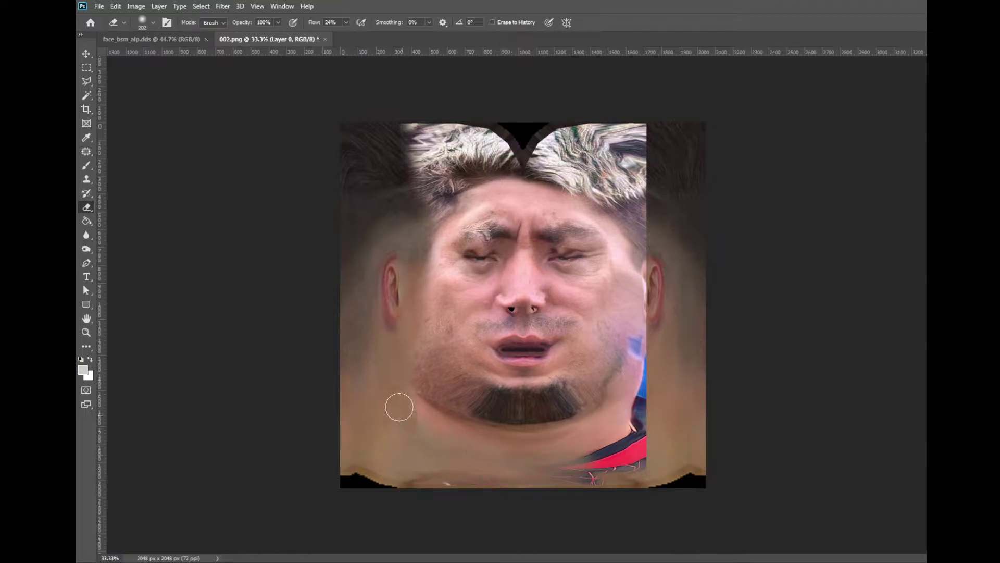
mouse_move(609, 448)
left_mouse_down()
mouse_move(569, 485)
mouse_move(648, 436)
mouse_move(636, 431)
mouse_move(665, 469)
left_mouse_up()
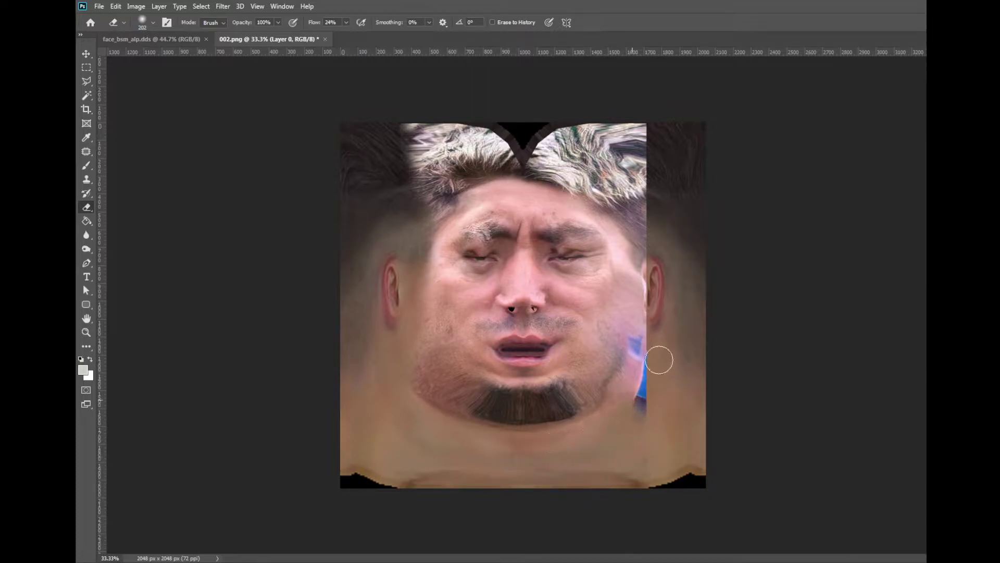
mouse_move(661, 357)
left_mouse_down()
mouse_move(657, 323)
mouse_move(646, 394)
mouse_move(625, 250)
mouse_move(633, 287)
left_mouse_up()
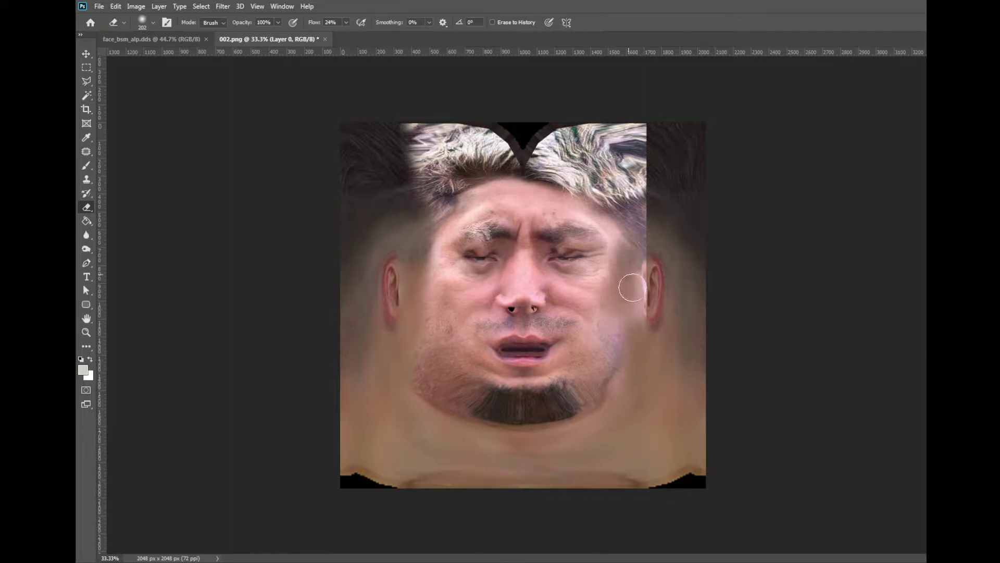
left_click_drag(633, 245, 636, 323)
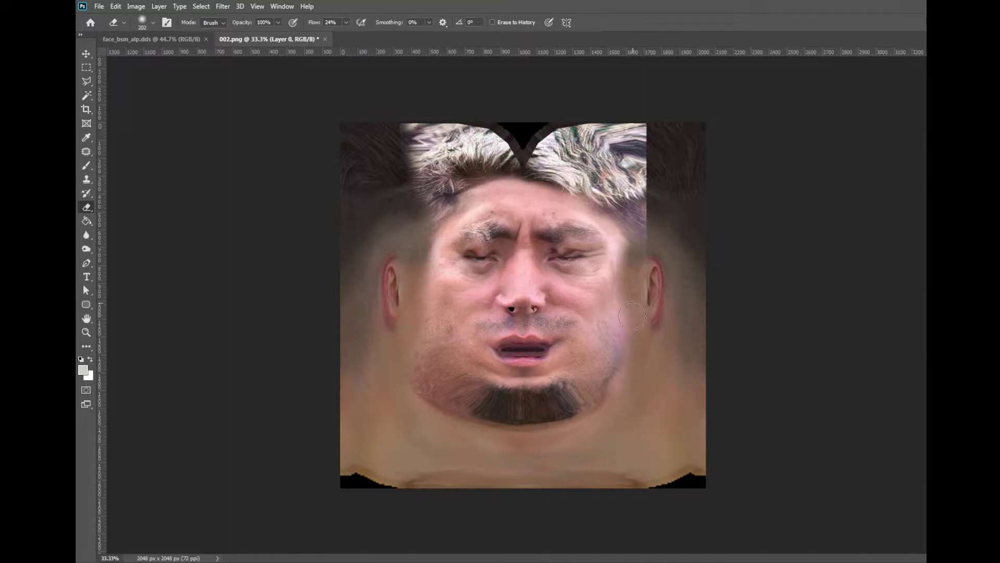
left_click_drag(625, 244, 636, 323)
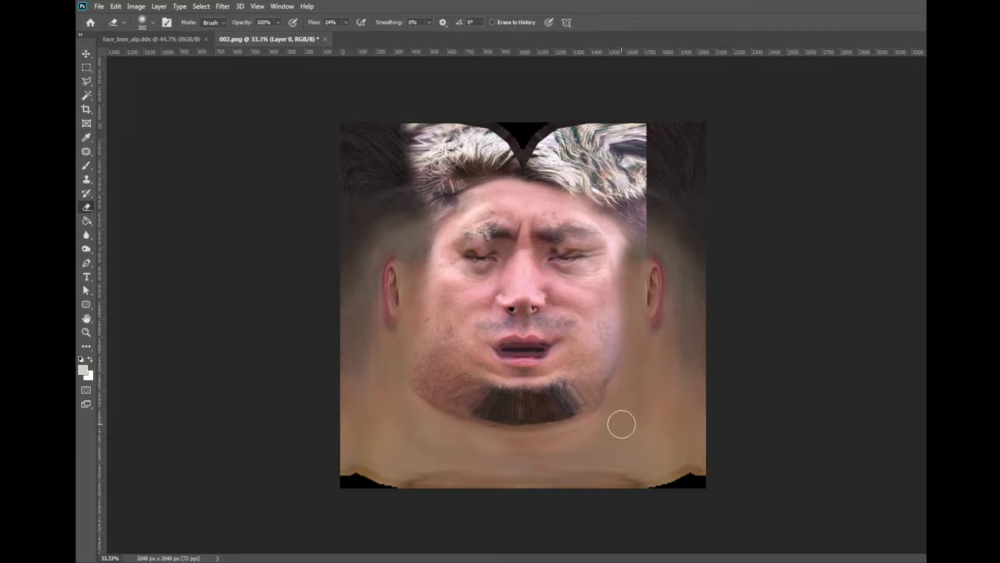
Blend the temples, hair edges and right face edge, and fade out the chin beard.
mouse_move(643, 237)
left_mouse_down()
mouse_move(614, 209)
mouse_move(650, 199)
mouse_move(648, 138)
mouse_move(646, 178)
left_mouse_up()
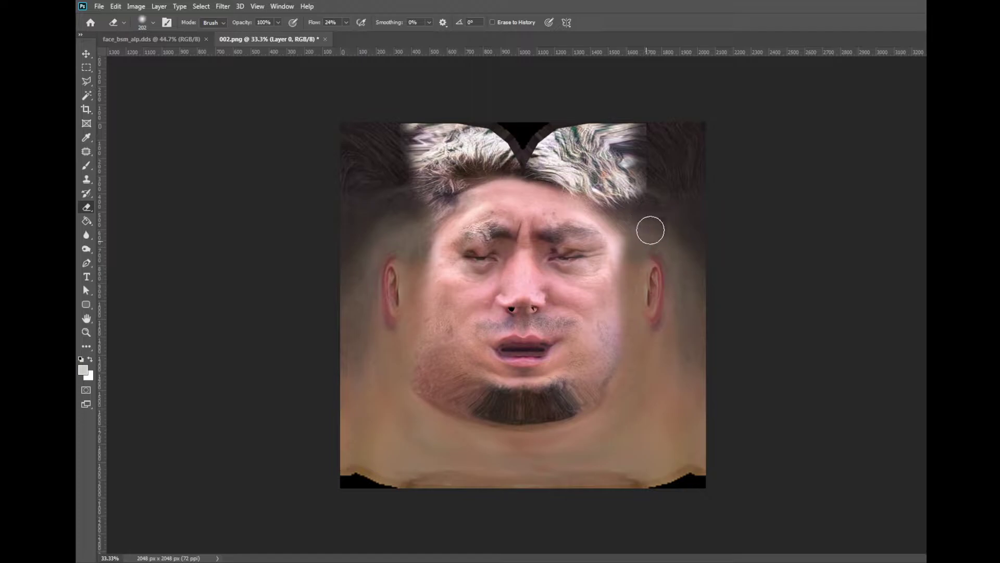
left_click_drag(651, 130, 656, 187)
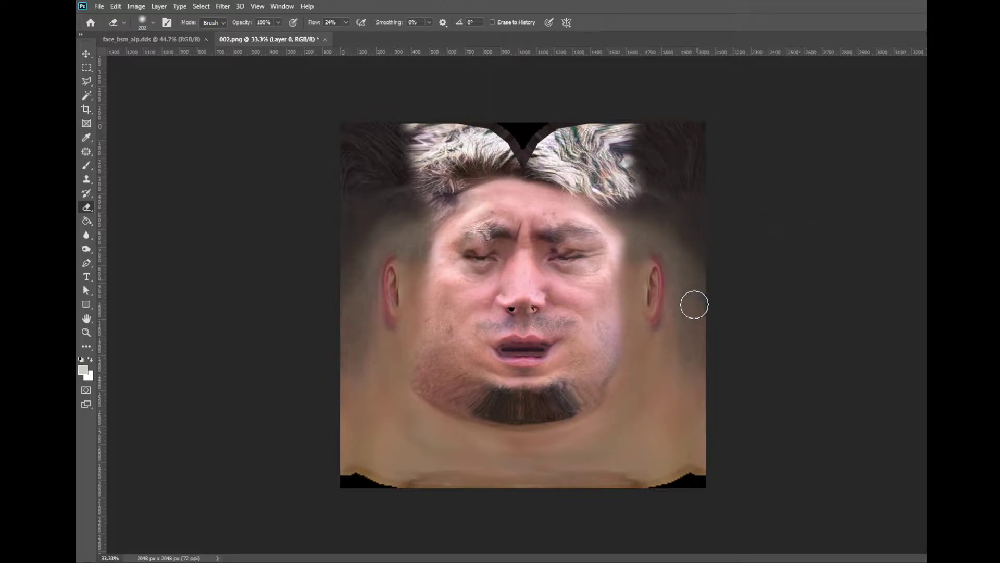
mouse_move(380, 134)
left_mouse_down()
mouse_move(380, 165)
mouse_move(397, 120)
left_mouse_up()
mouse_move(648, 255)
left_mouse_down()
mouse_move(625, 235)
mouse_move(646, 276)
left_mouse_up()
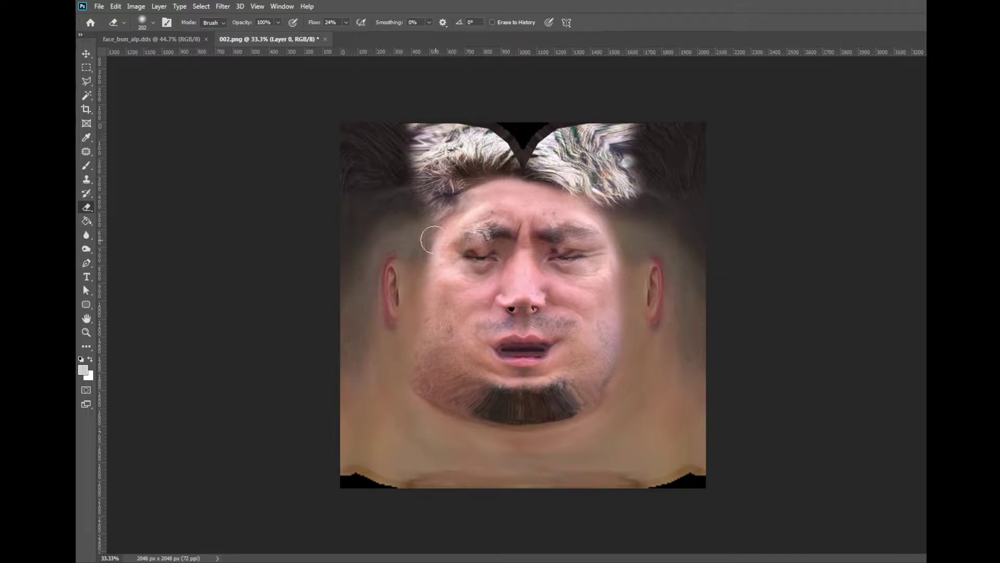
mouse_move(415, 212)
left_mouse_down()
mouse_move(424, 207)
mouse_move(416, 239)
mouse_move(427, 265)
mouse_move(422, 219)
mouse_move(404, 375)
mouse_move(417, 392)
left_mouse_up()
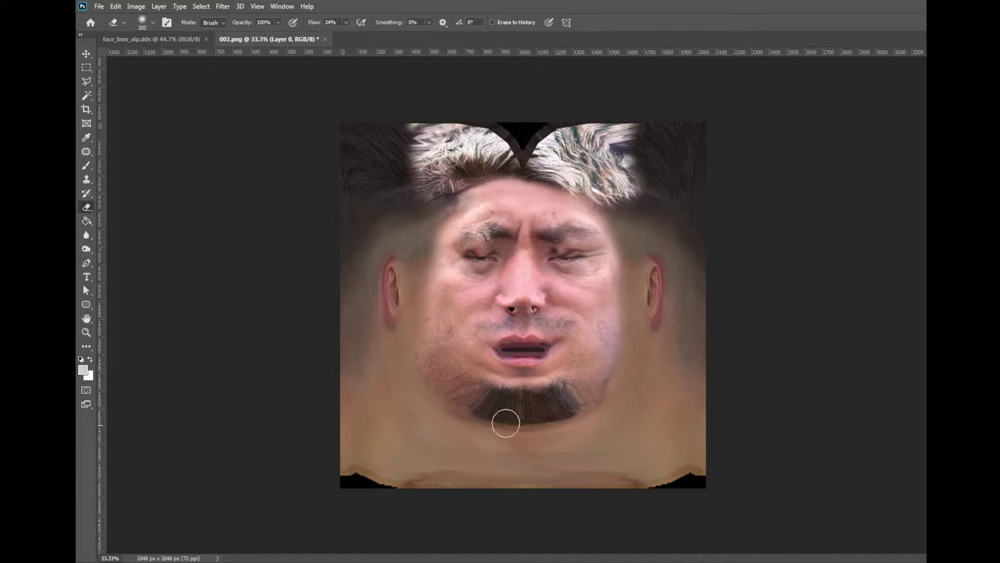
mouse_move(510, 417)
left_mouse_down()
mouse_move(496, 420)
mouse_move(529, 424)
mouse_move(416, 365)
left_mouse_up()
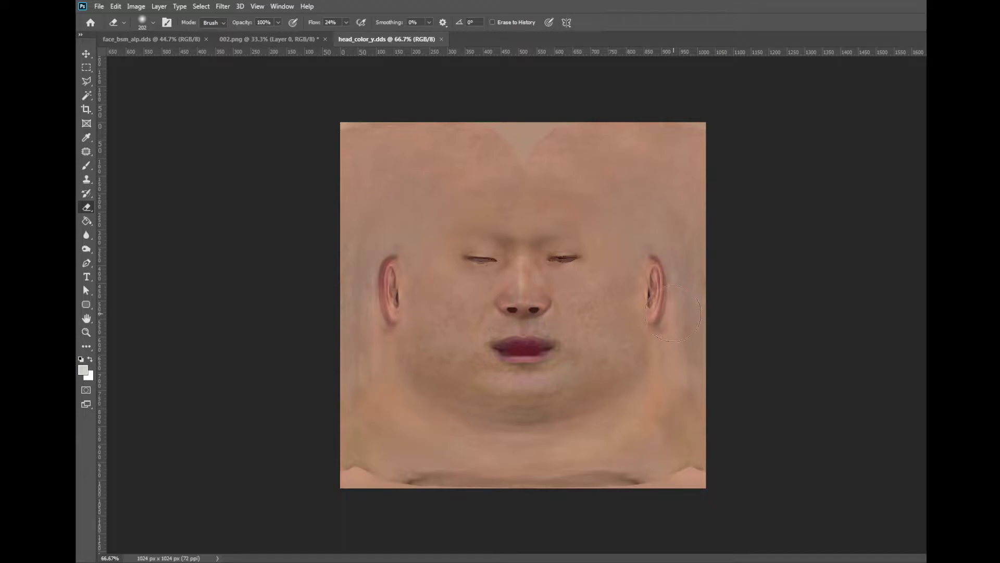
Paste the head_color_y texture into 002.png, then undo the too-small paste.
key("ctrl+a")
left_click(177, 39)
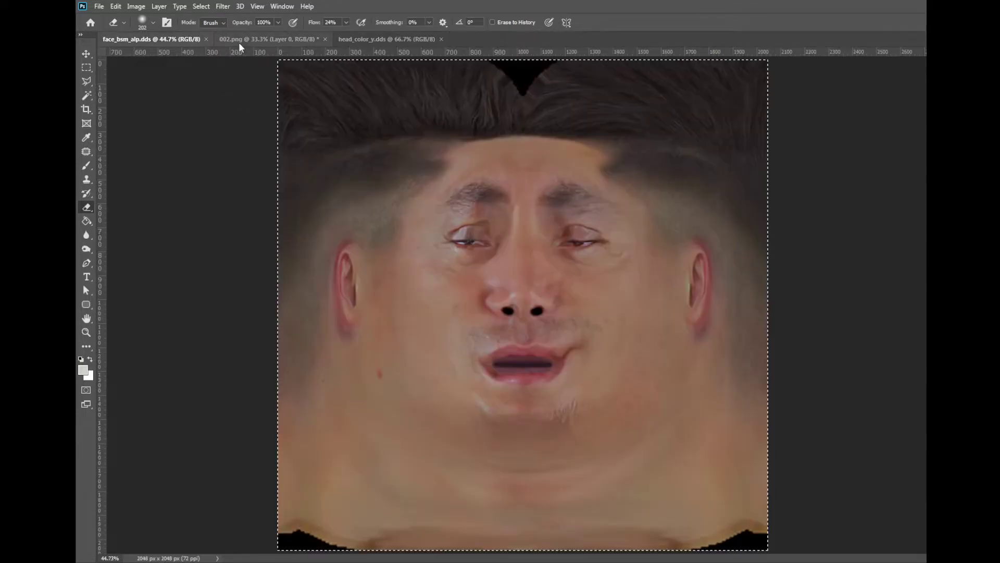
left_click(239, 40)
key("ctrl+v")
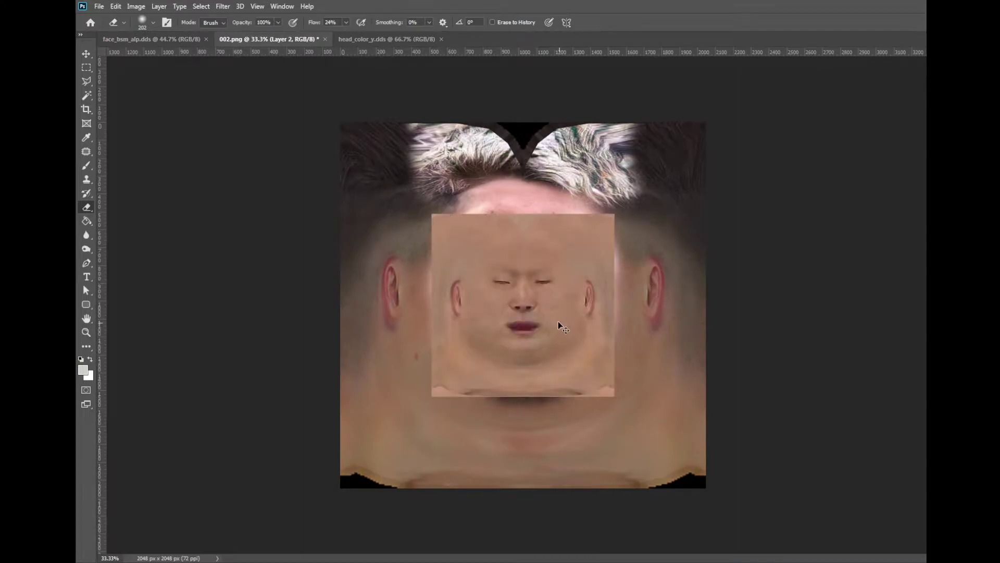
key("ctrl+z")
Resize head_color_y.dds to 2048 pixels wide via Image Size.
left_click(387, 40)
left_click(136, 6)
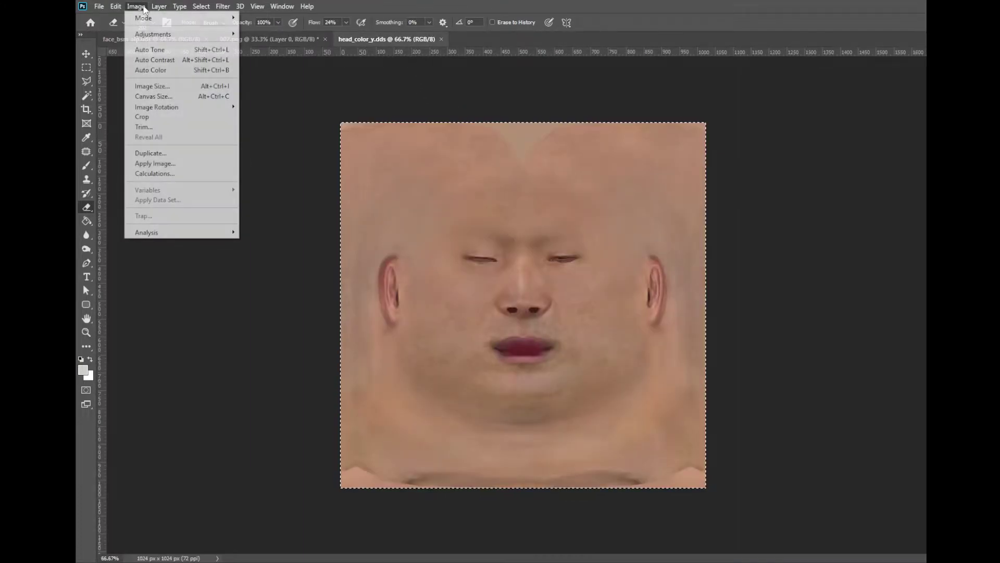
left_click(153, 85)
type("2")
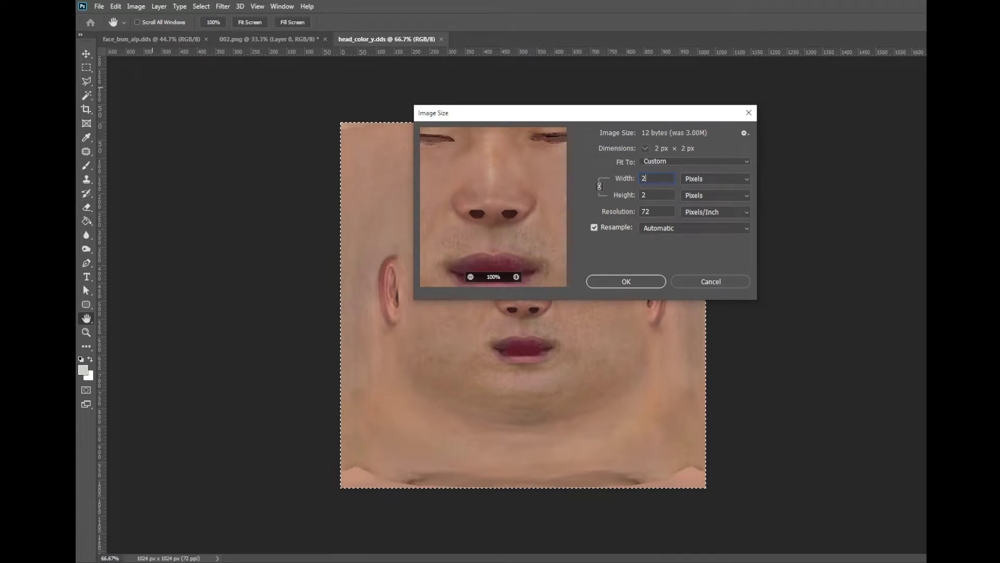
type("048")
key("Return")
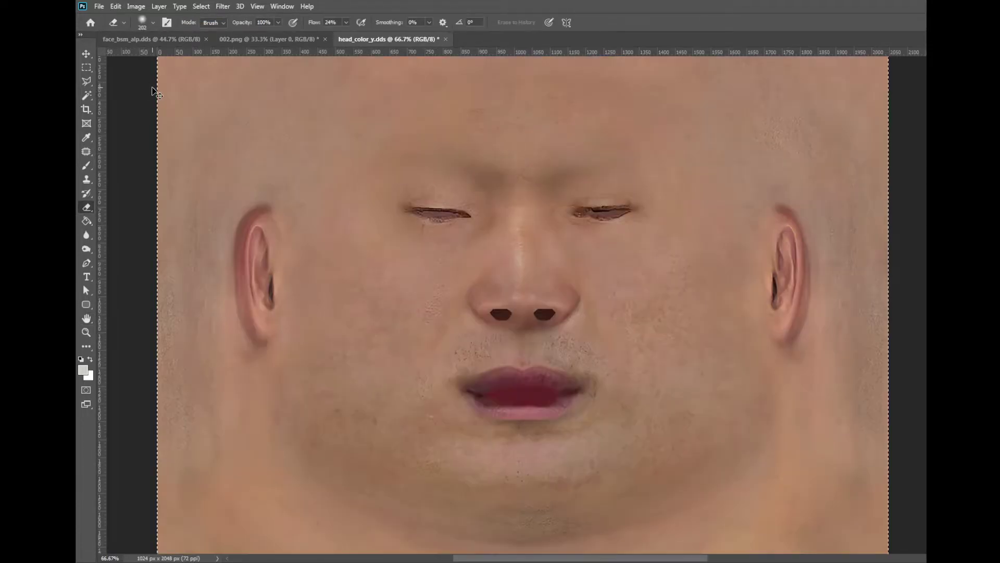
Paste the enlarged head texture into 002.png and move it beneath the photo face.
key("ctrl+c")
left_click(275, 37)
key("ctrl+v")
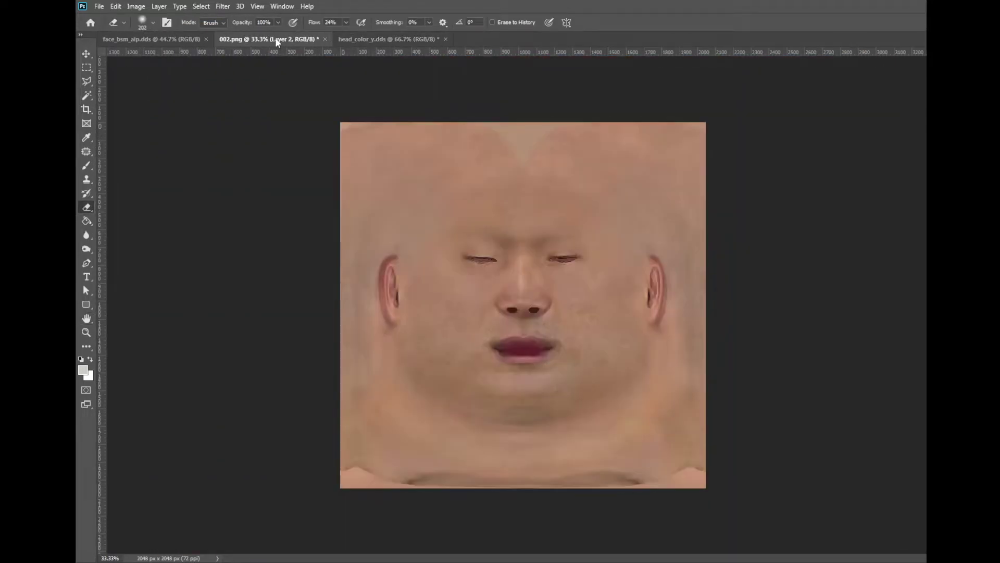
key("ctrl+bracketleft")
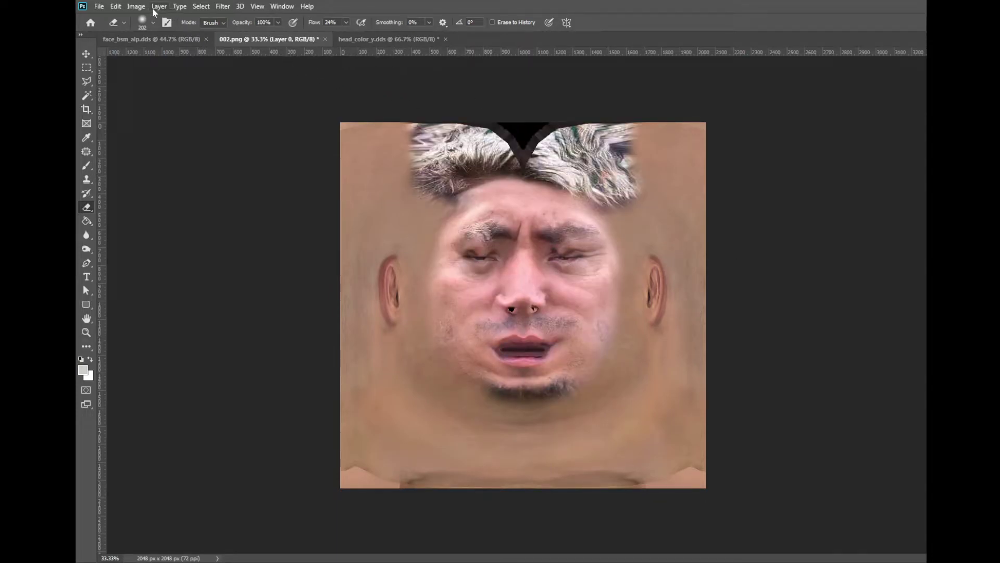
Open Match Color and set its source image to 002.png.
left_click(136, 7)
mouse_move(153, 33)
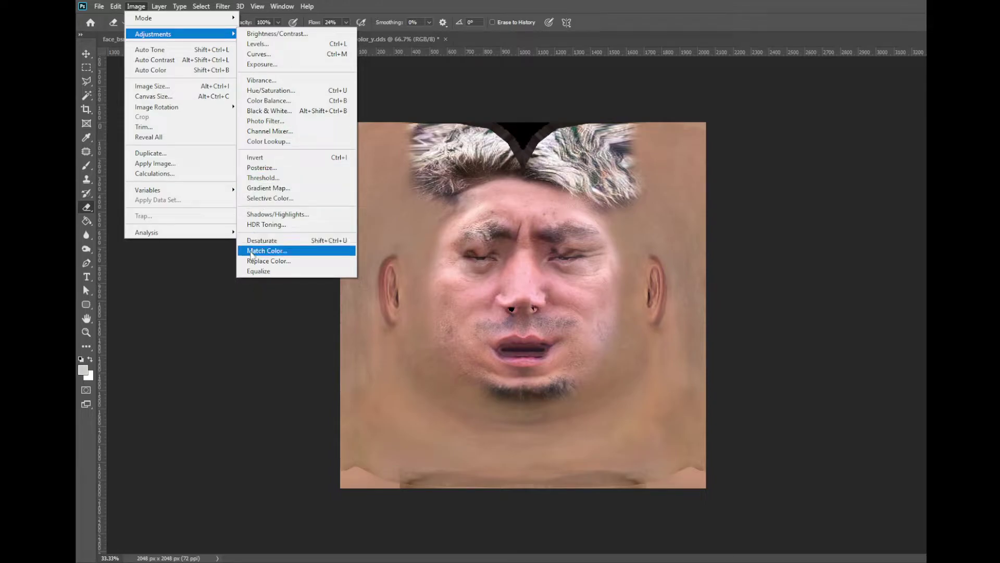
left_click(267, 250)
left_click(804, 295)
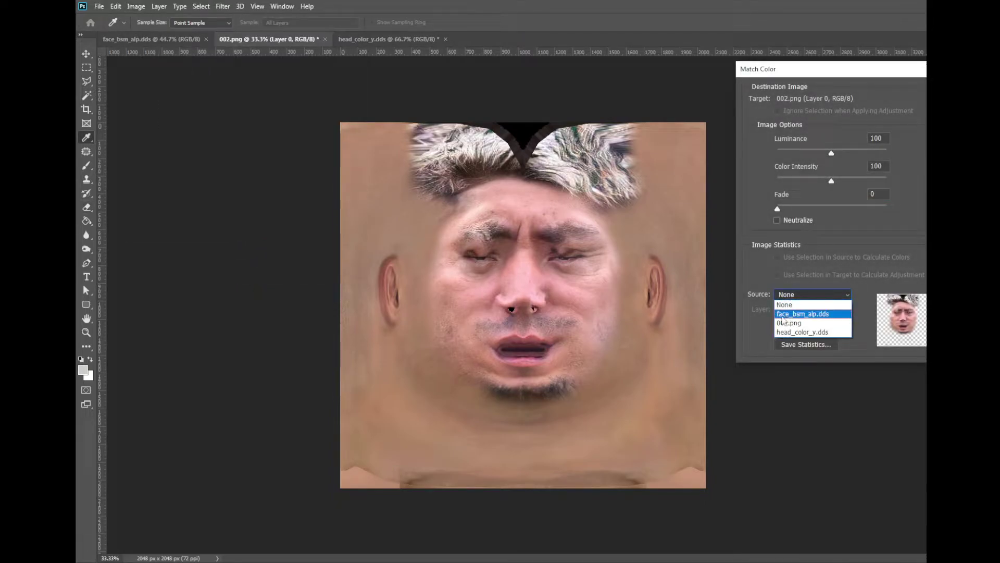
left_click(783, 315)
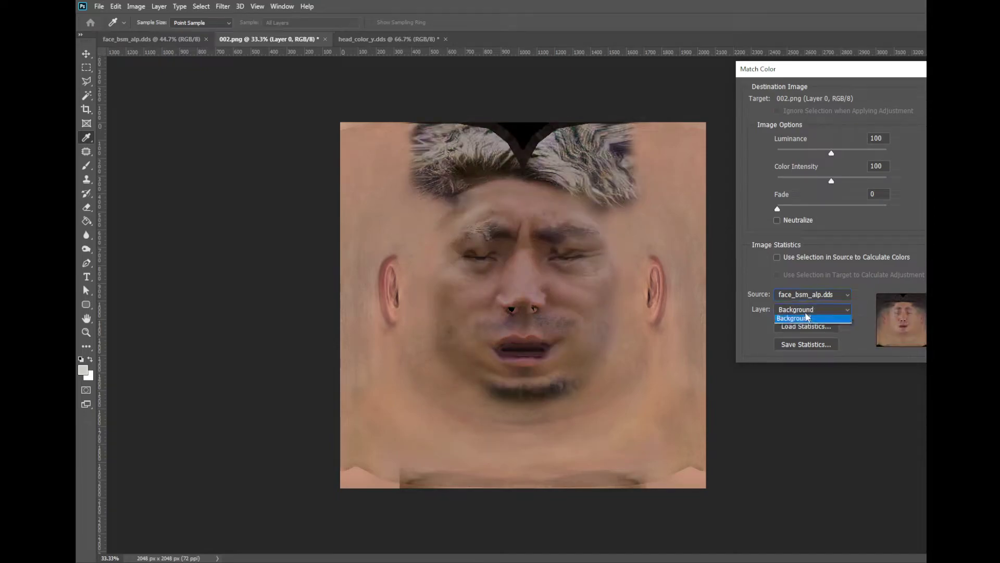
left_click(807, 318)
left_click(811, 294)
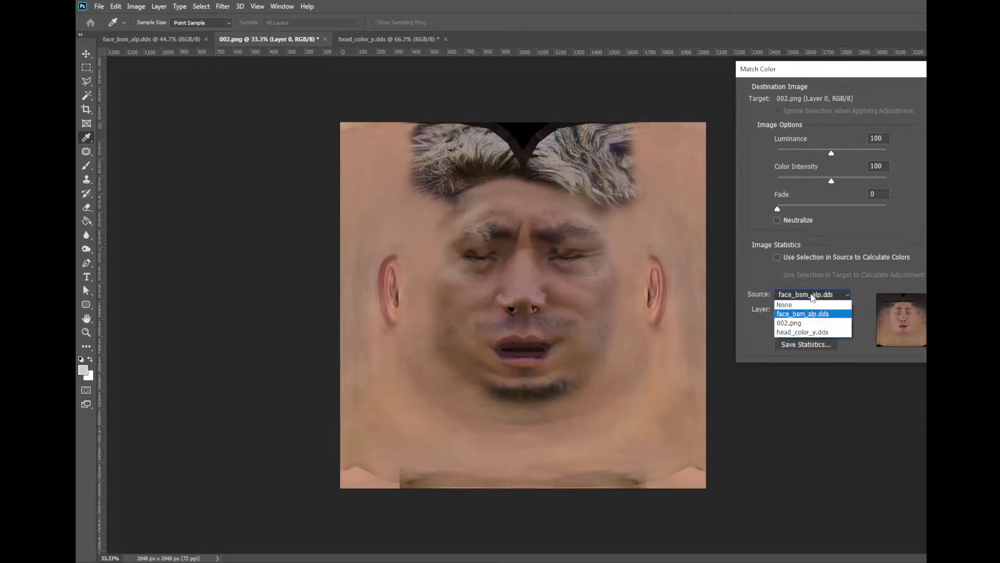
left_click(792, 322)
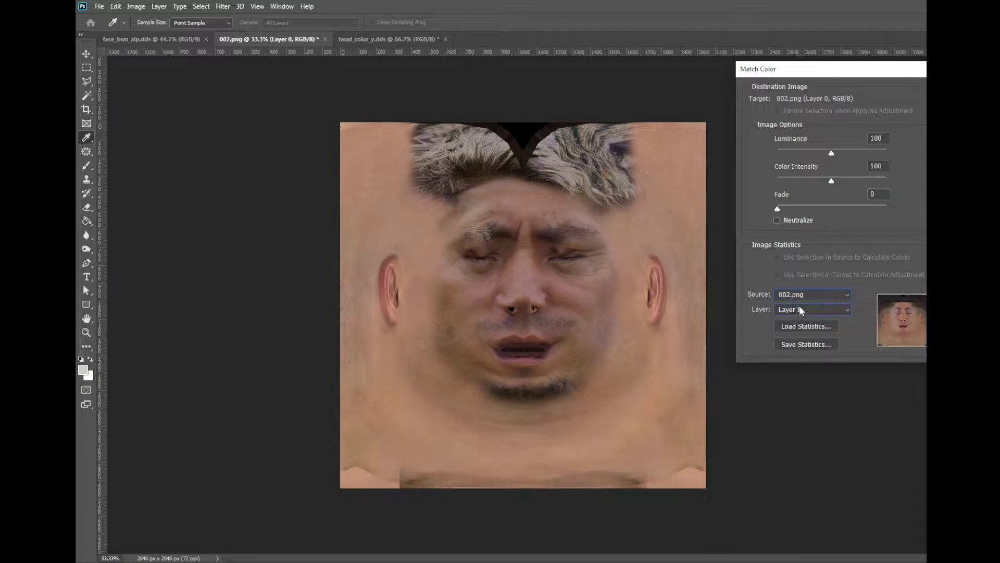
Preview each 002.png layer as the colour source, then apply the match using Merged.
left_click(799, 307)
key("Down")
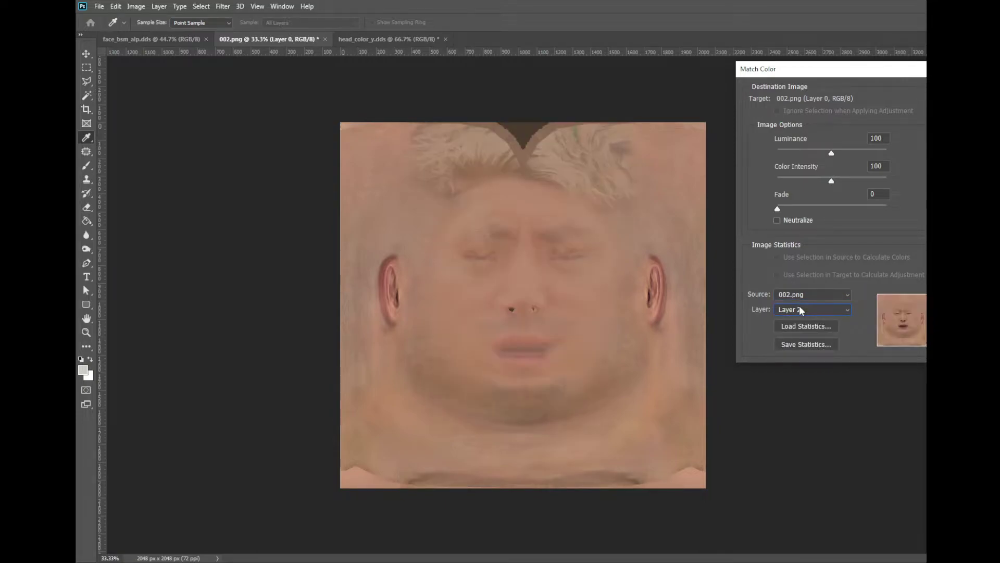
key("Up")
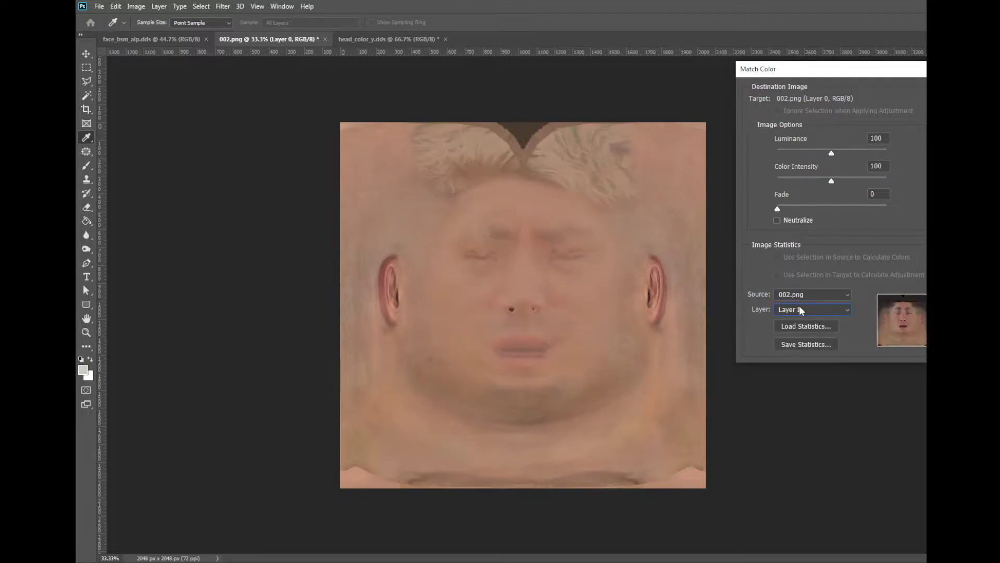
key("Up")
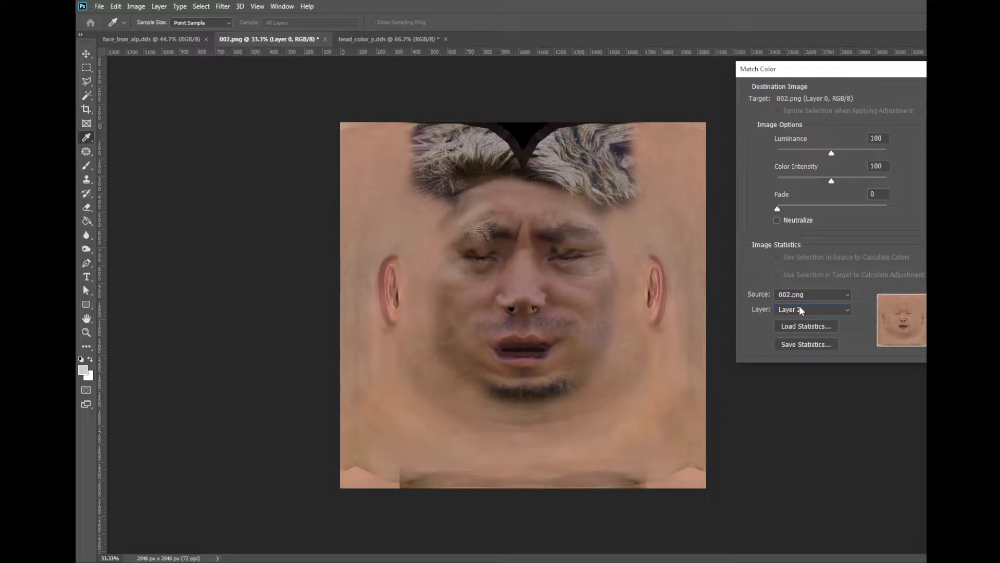
key("Up")
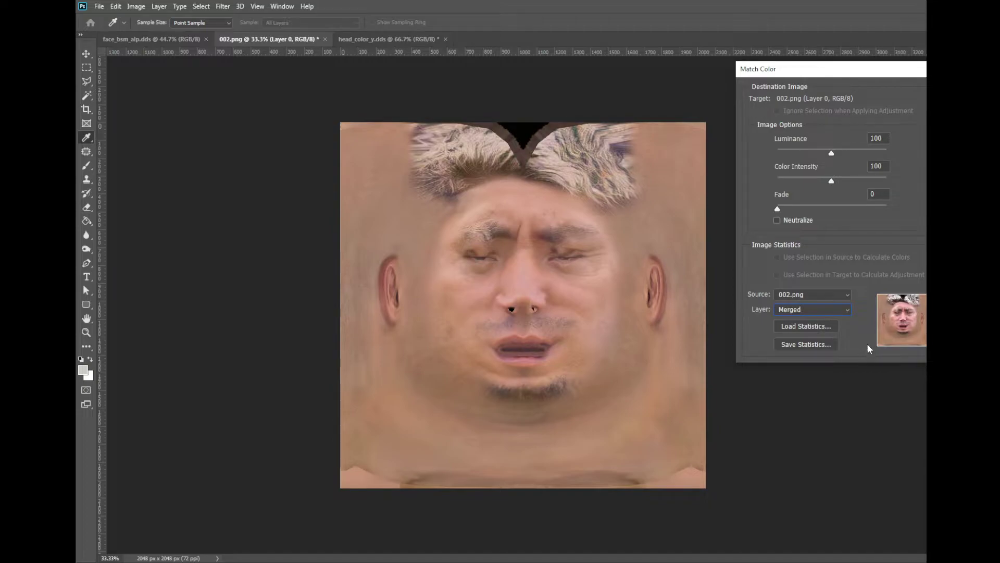
key("Return")
key("e")
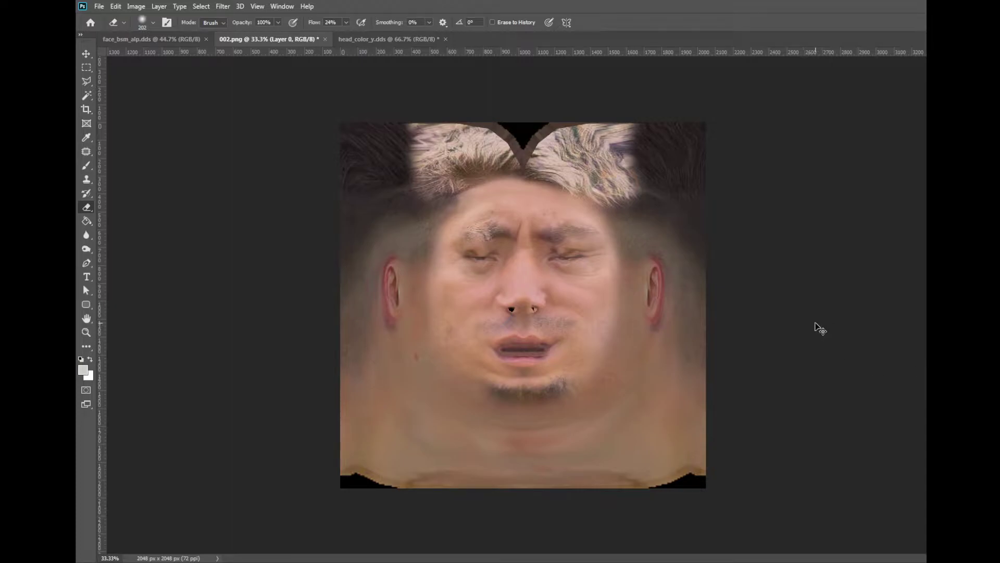
Lower the face layer's Levels output white to about 212, then zoom to 50%.
key("ctrl+l")
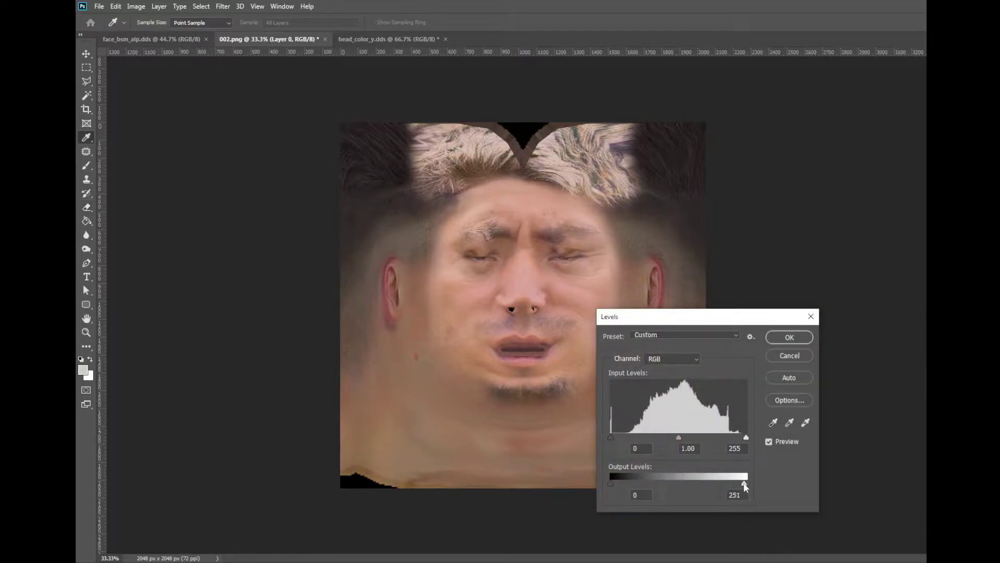
left_click_drag(745, 486, 724, 487)
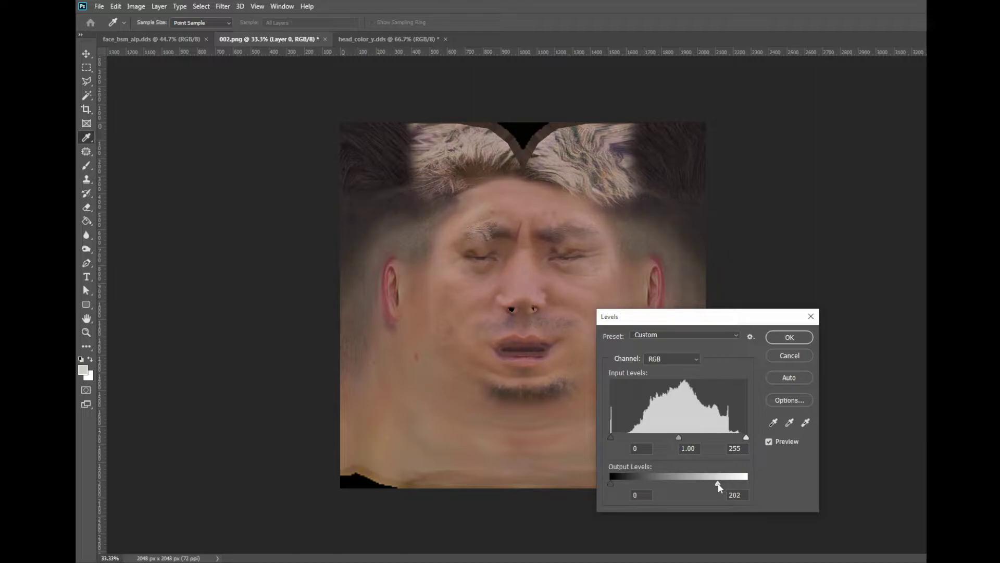
left_click(789, 337)
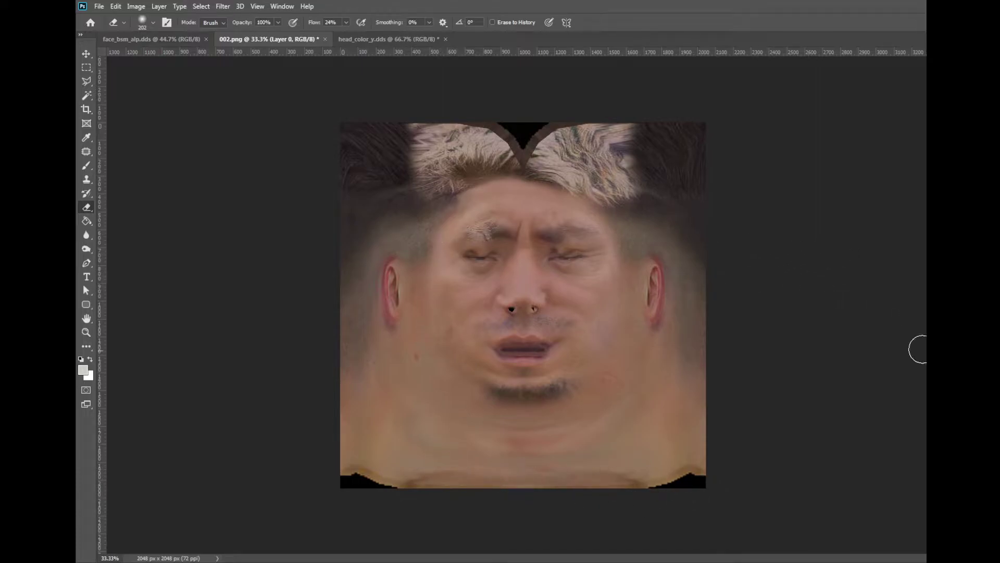
left_click(86, 332)
left_click(502, 298)
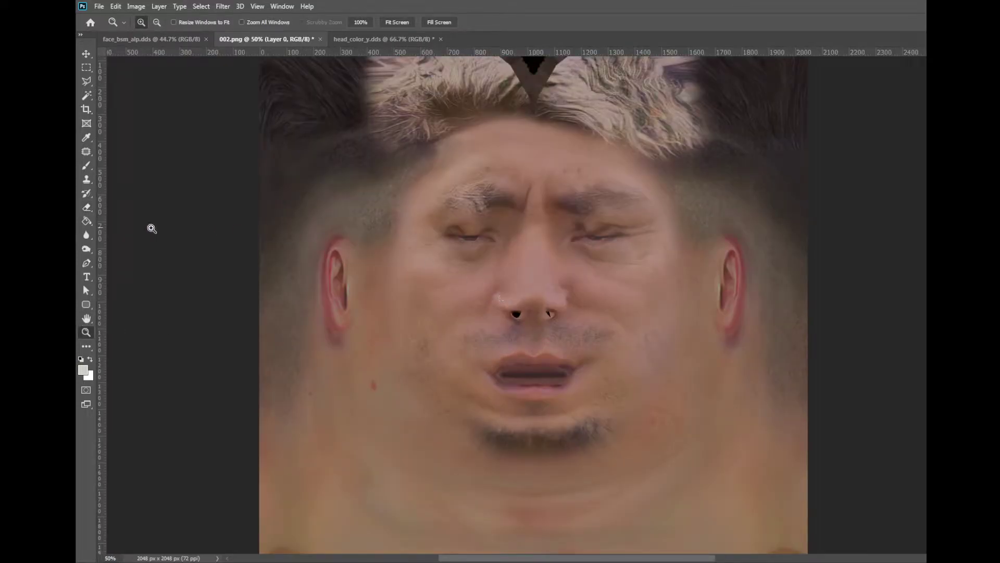
left_click(87, 209)
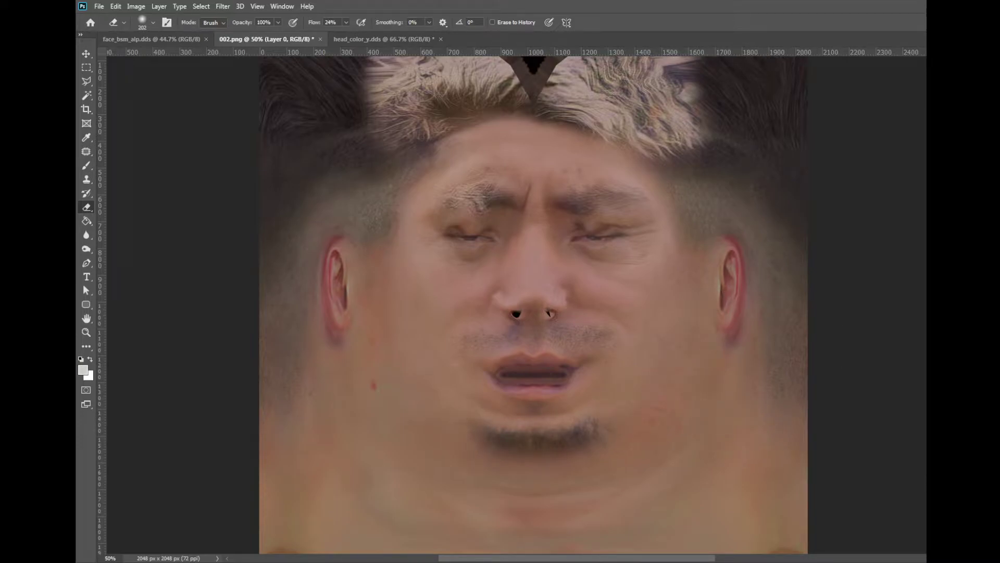
Try Color Balance on the face layer, then cancel it.
key("ctrl+b")
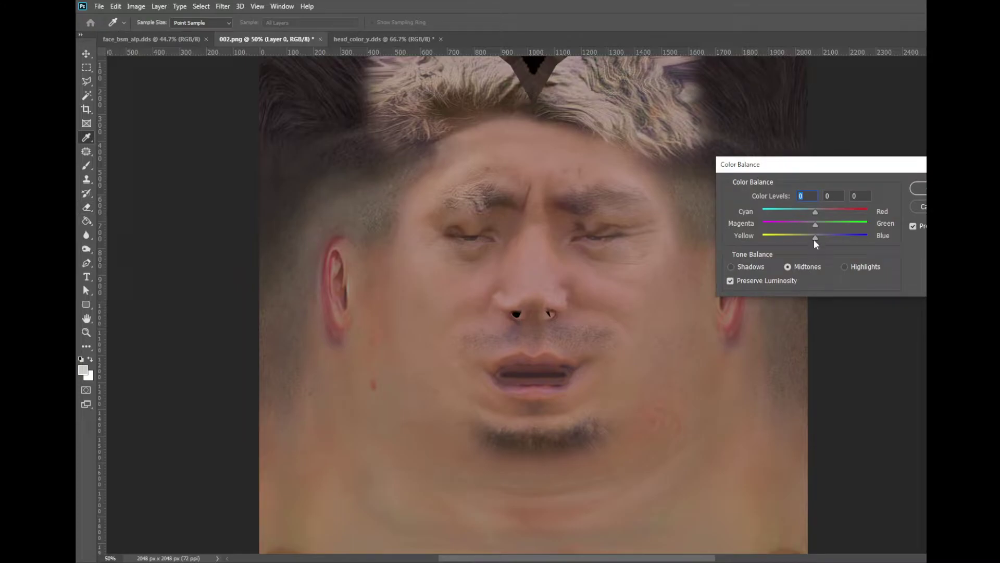
left_click(818, 239)
left_click_drag(811, 224, 815, 224)
left_click(922, 206)
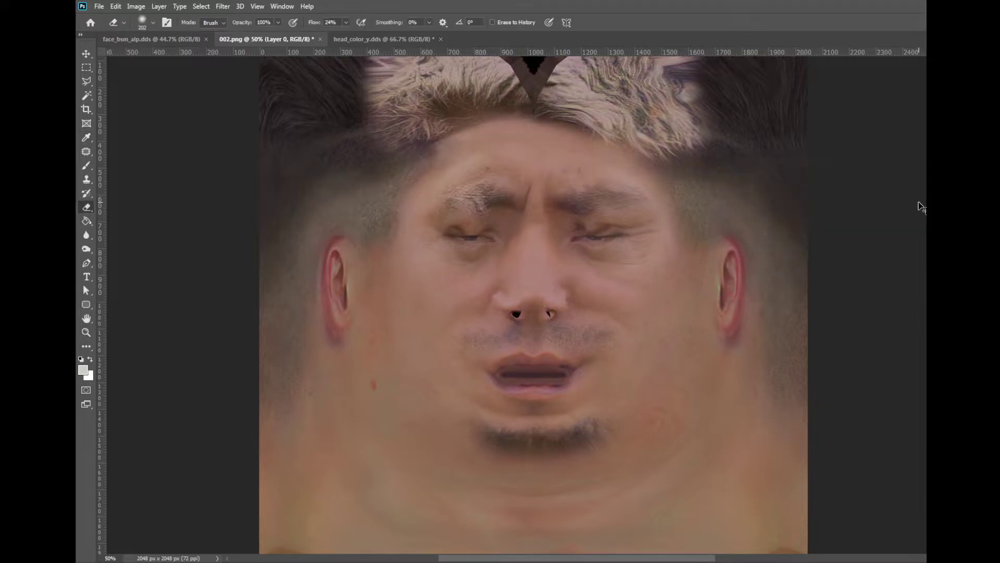
Darken the photo face layer with Levels output white set to 240.
key("ctrl+l")
left_click_drag(746, 484, 739, 484)
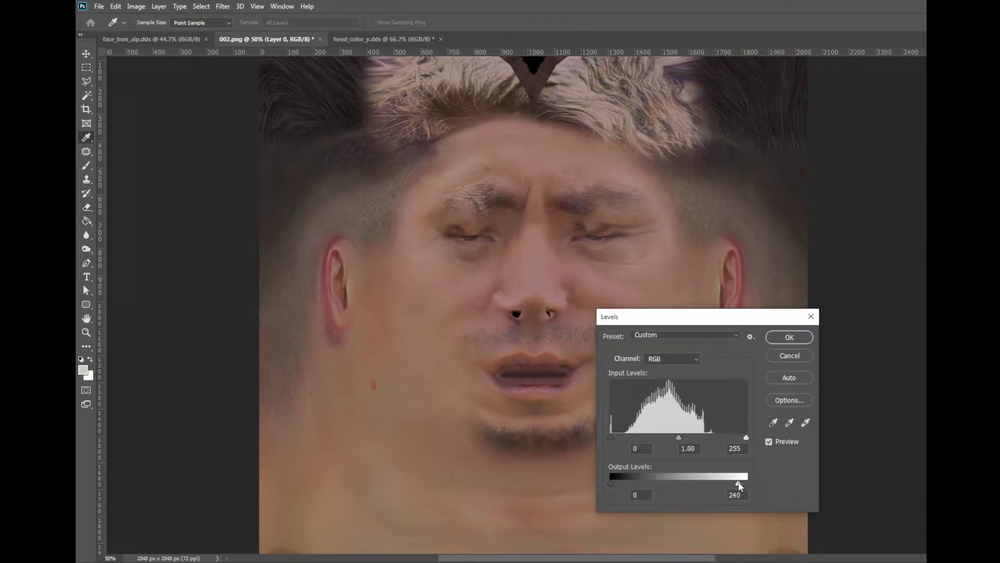
left_click(802, 340)
key("e")
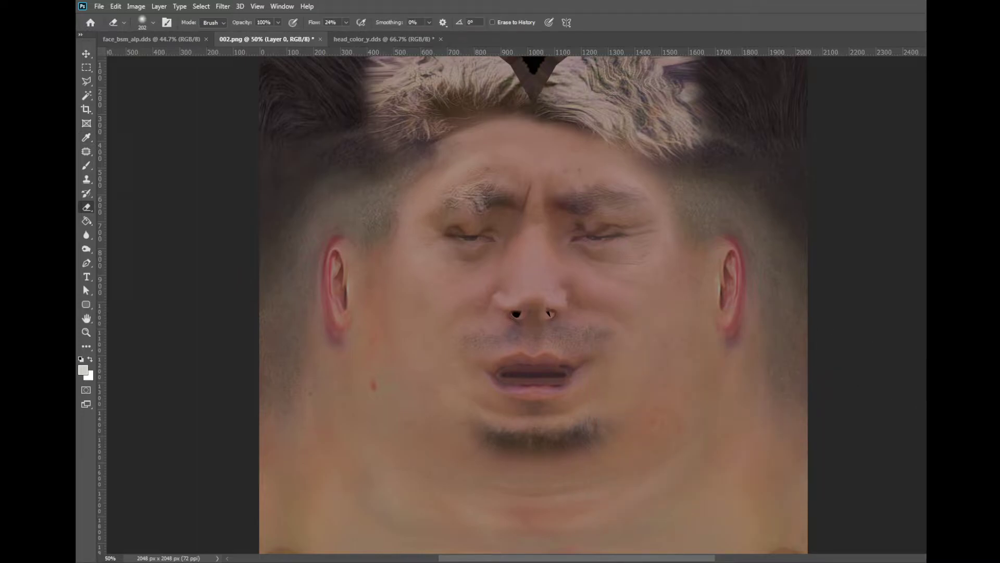
Select the skin layer, Layer 2, and darken it with Levels output white 209.
key("alt+bracketright")
key("ctrl+e")
key("ctrl+z")
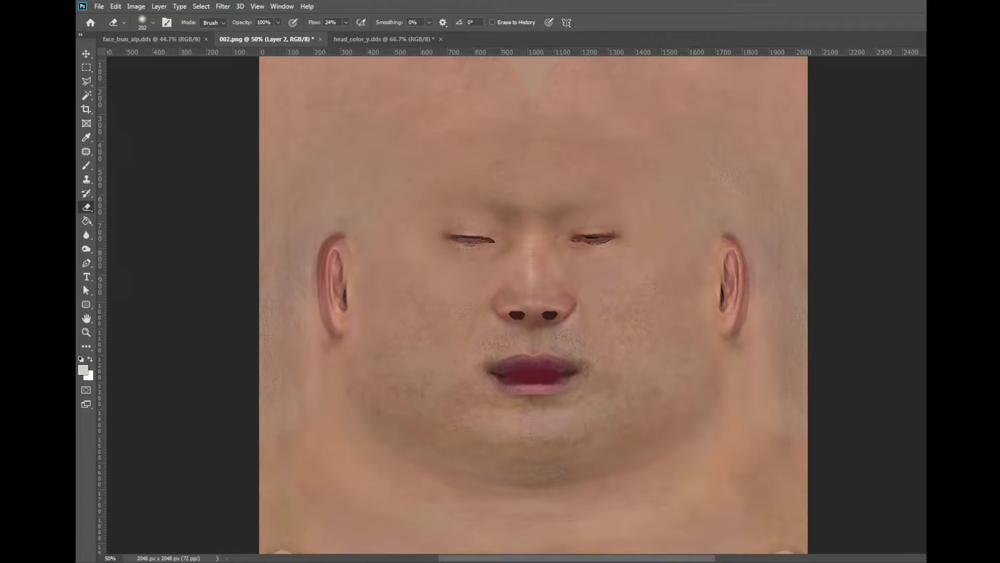
key("ctrl+l")
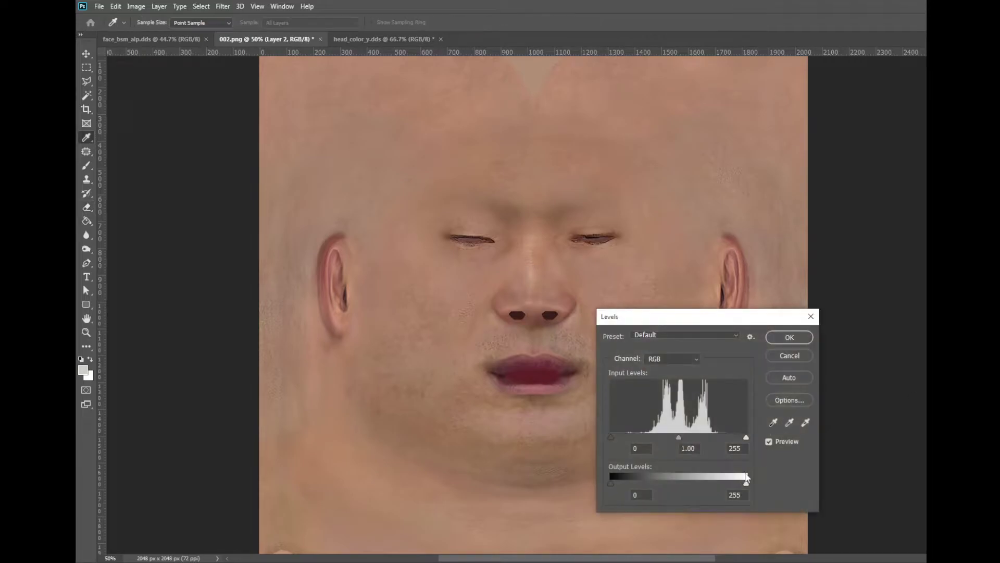
left_click_drag(745, 484, 721, 484)
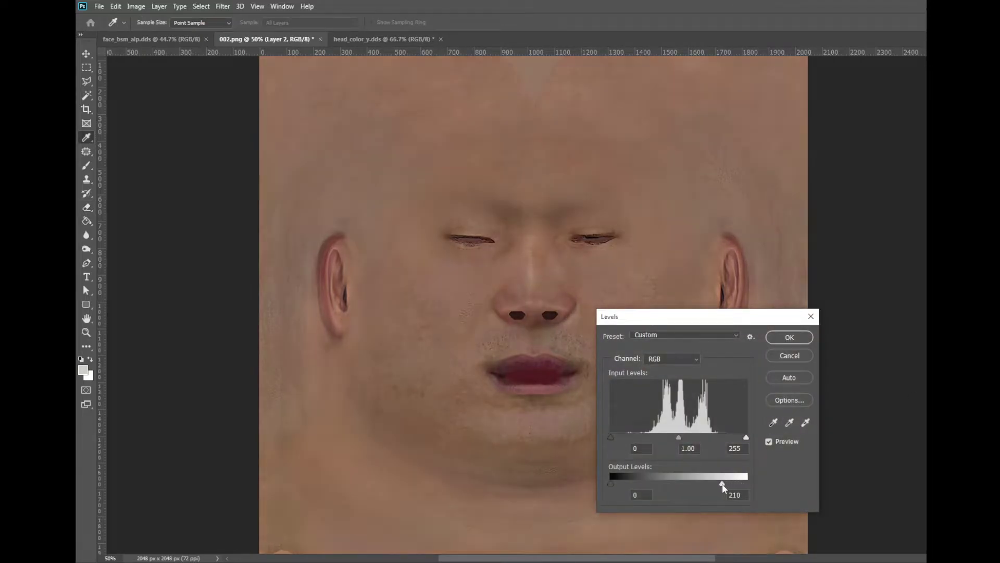
left_click(796, 342)
key("e")
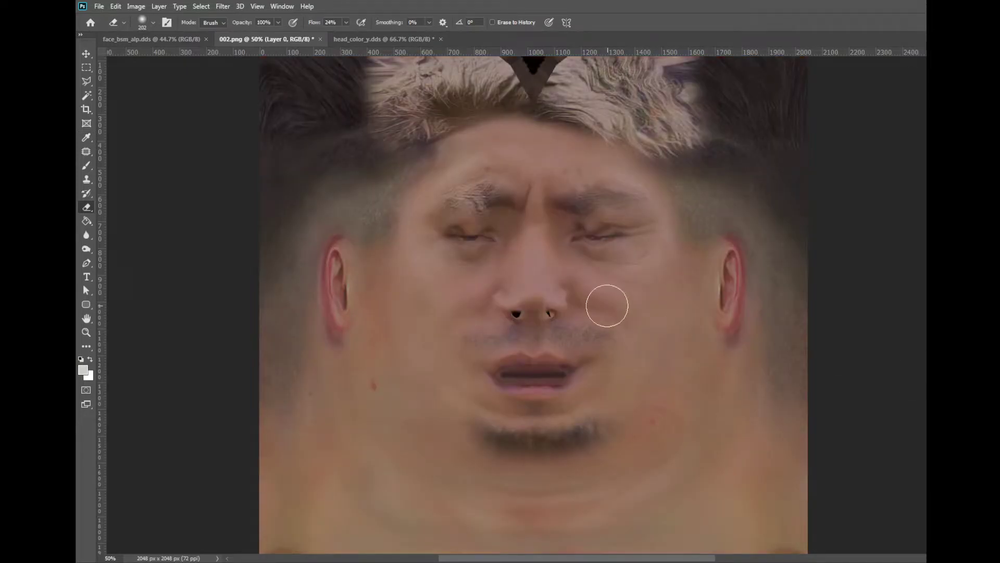
Feather the chin and cheek edges with the eraser at 2% then 5% flow.
left_click(373, 385)
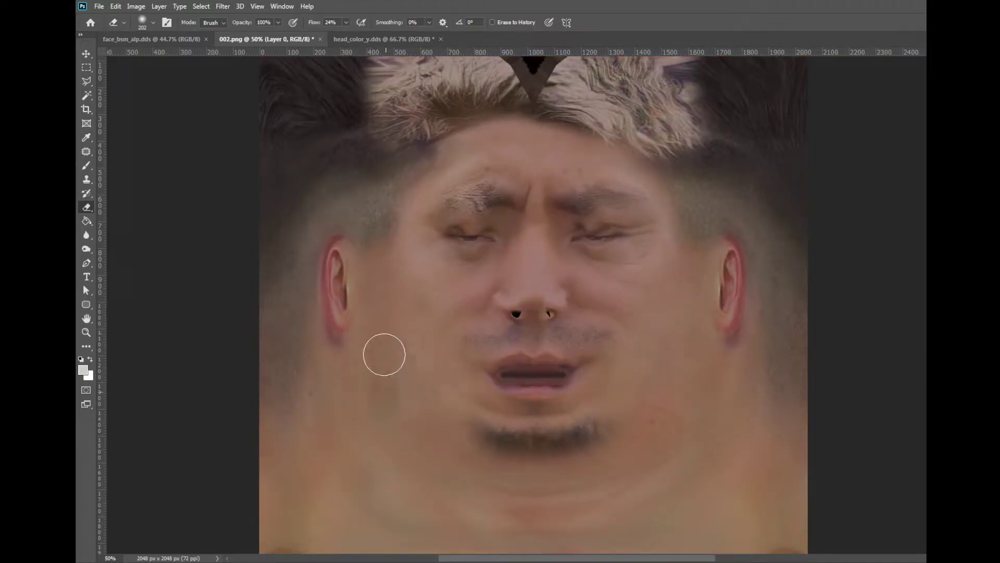
key("ctrl+z")
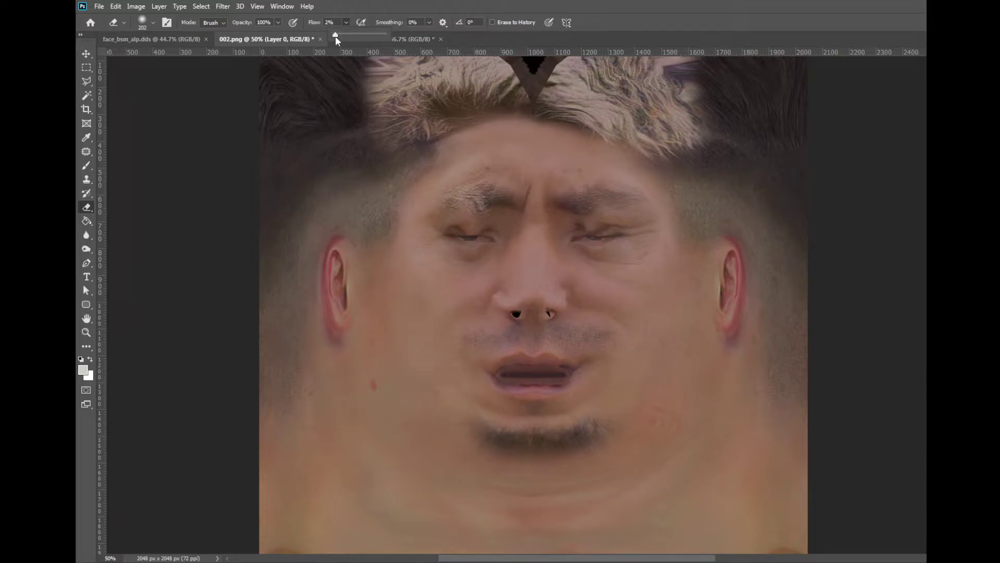
left_click(335, 36)
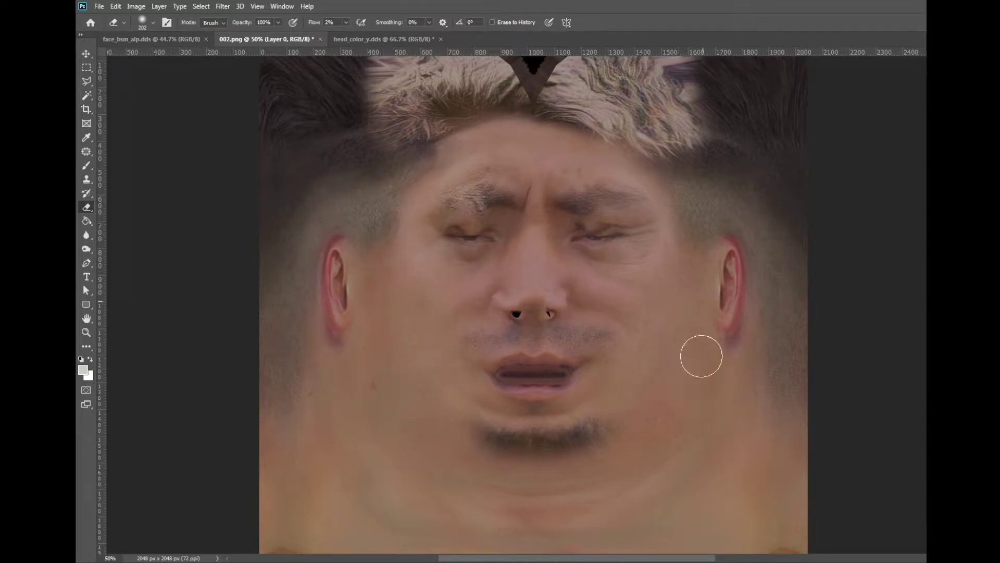
mouse_move(587, 502)
left_mouse_down()
mouse_move(492, 505)
mouse_move(580, 518)
mouse_move(476, 509)
mouse_move(558, 523)
left_mouse_up()
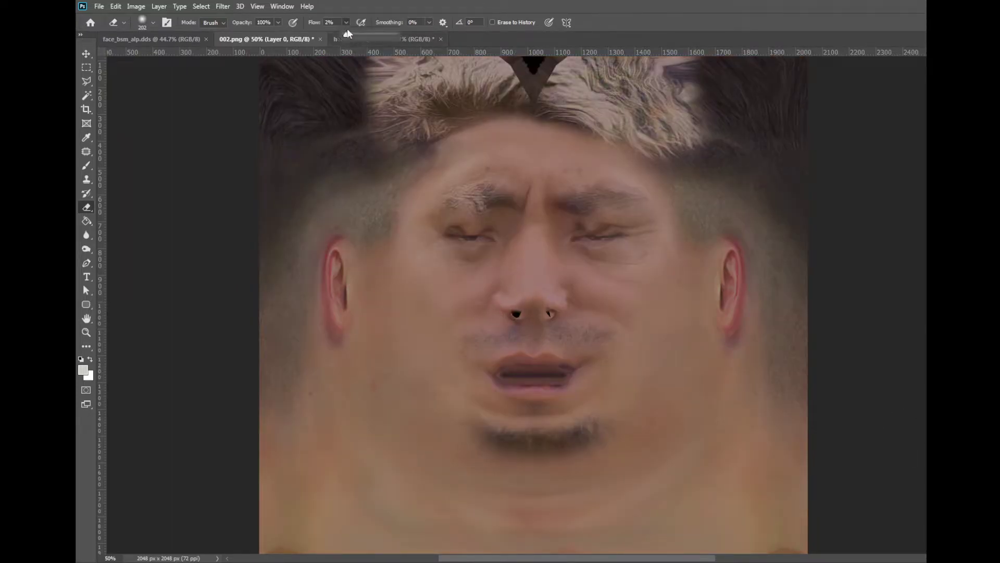
left_click_drag(346, 31, 348, 37)
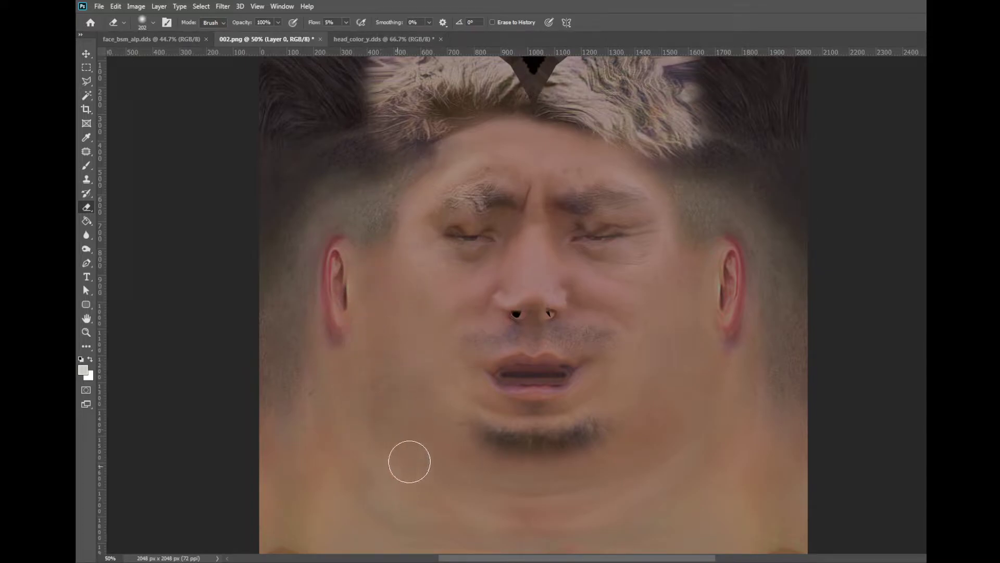
left_click_drag(443, 264, 471, 296)
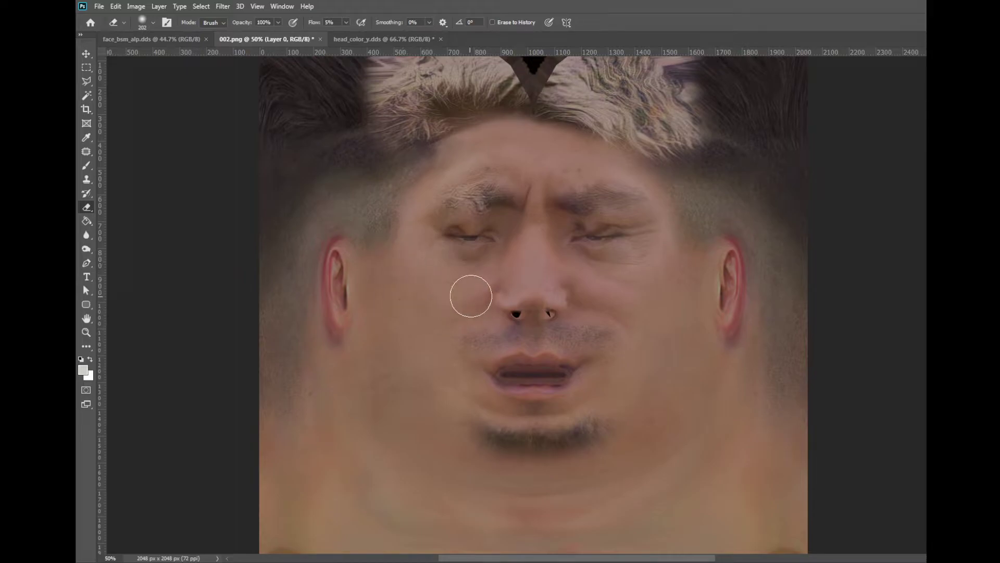
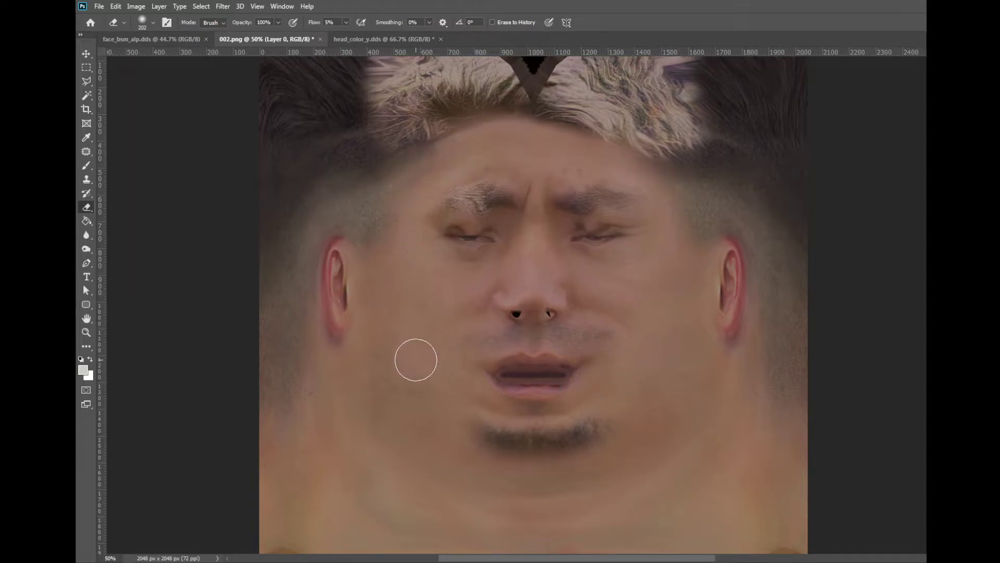
At 100% zoom on the nose, erase both nostrils into rounded openings with a 37 px, 100% flow eraser.
left_click(86, 332)
right_click(429, 332)
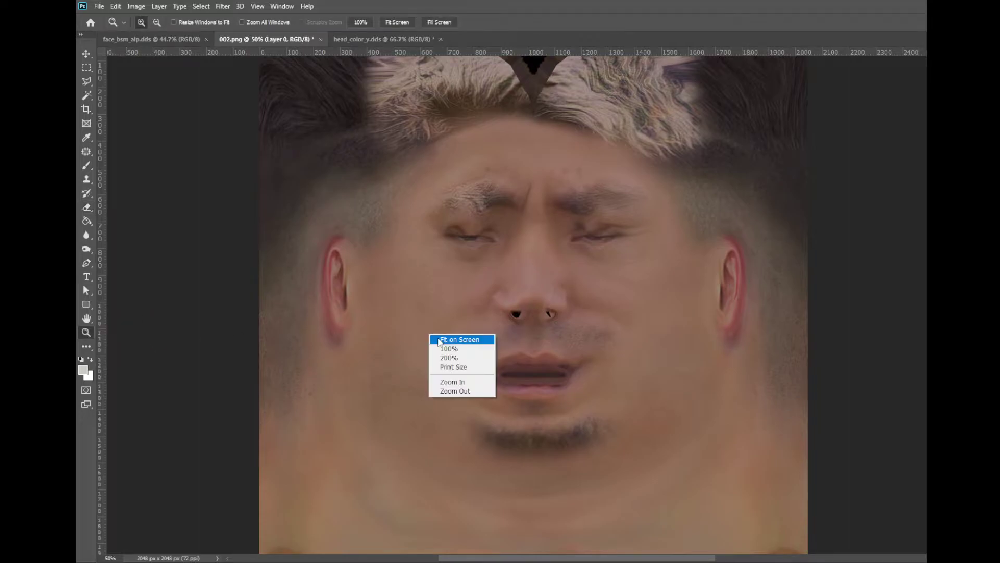
left_click(439, 338)
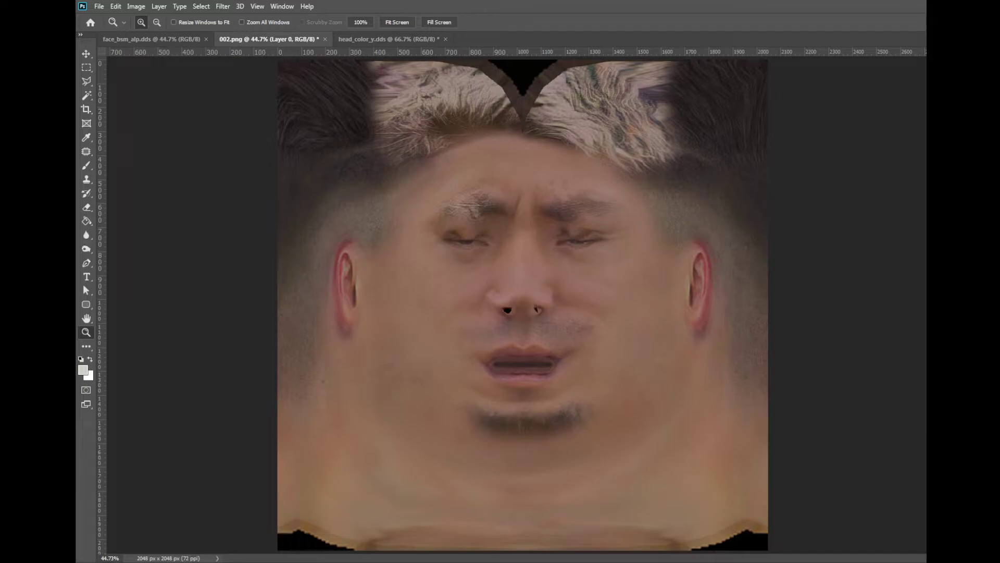
left_click(509, 327)
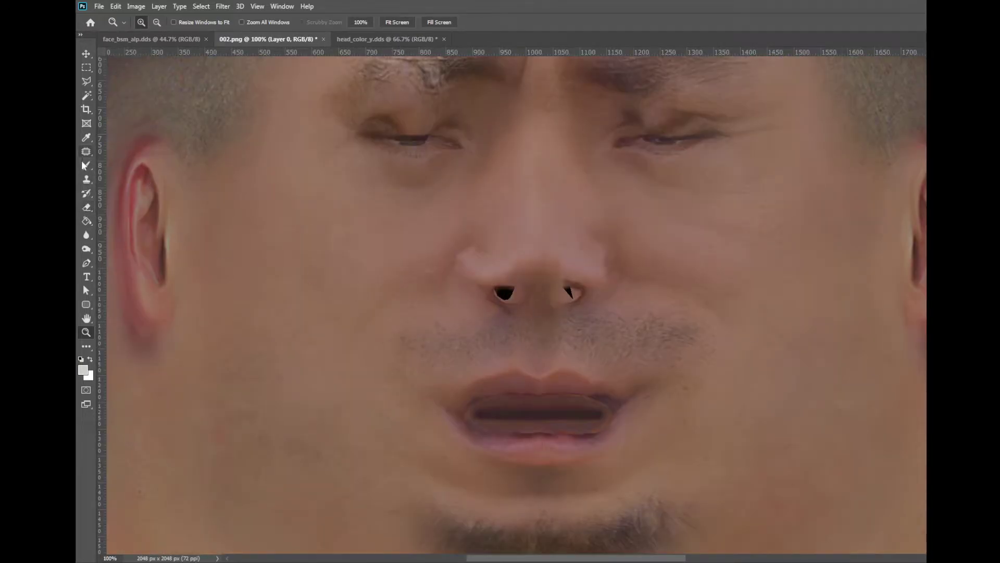
left_click(87, 207)
right_click(539, 310)
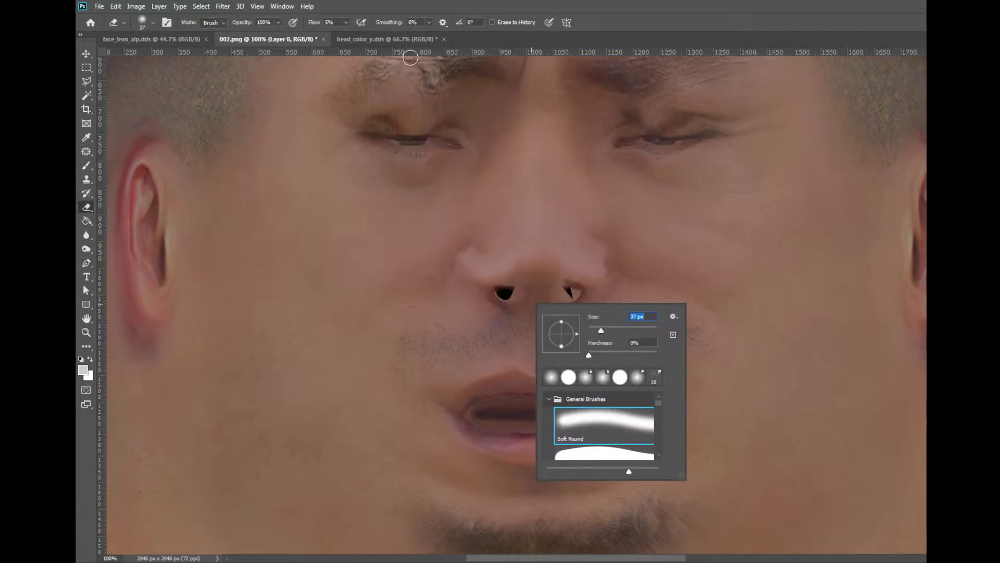
left_click(345, 22)
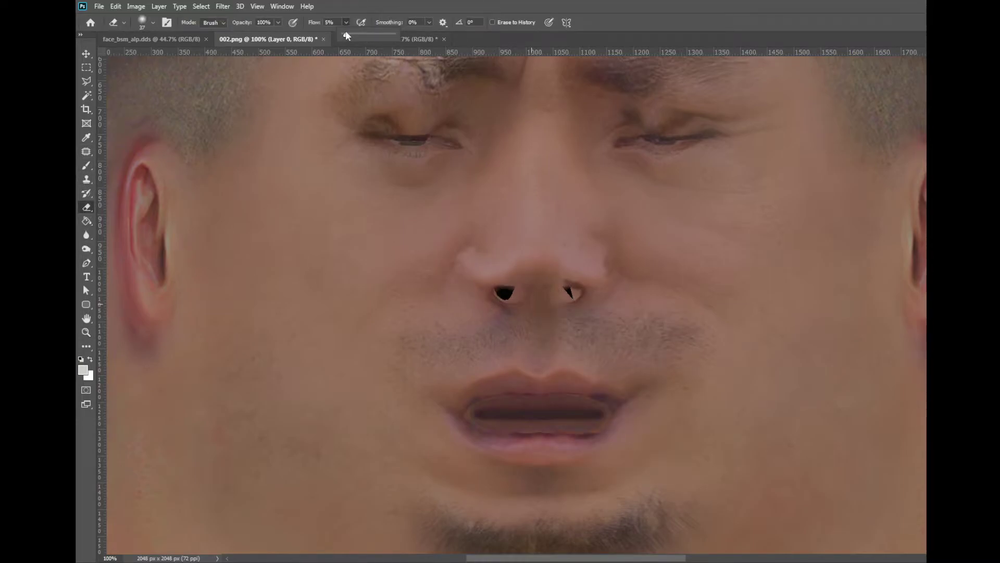
left_click(504, 295)
left_click_drag(504, 295, 504, 291)
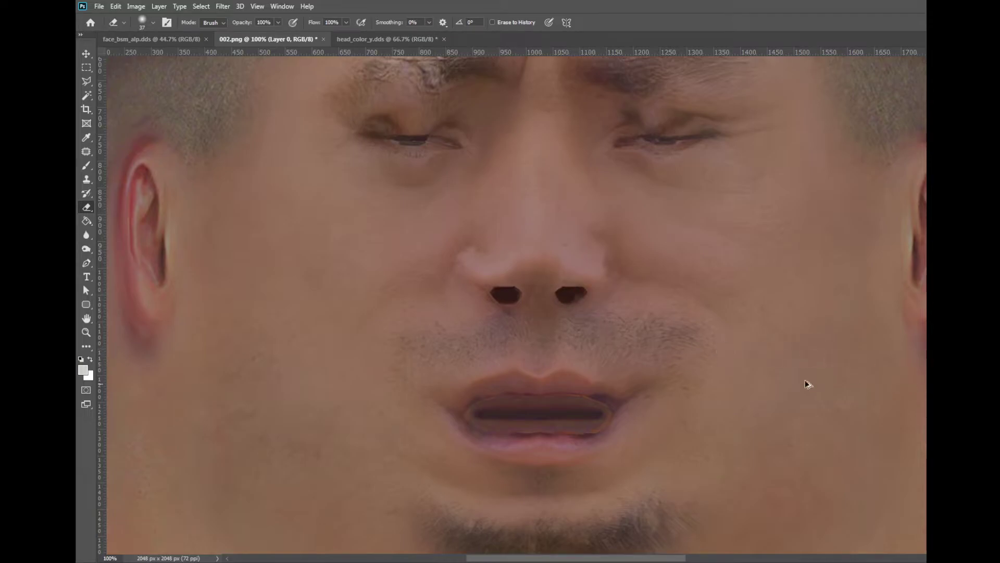
Save the cleaned texture as 003.png, then show the head's UV layout in Blender.
key("ctrl+shift+s")
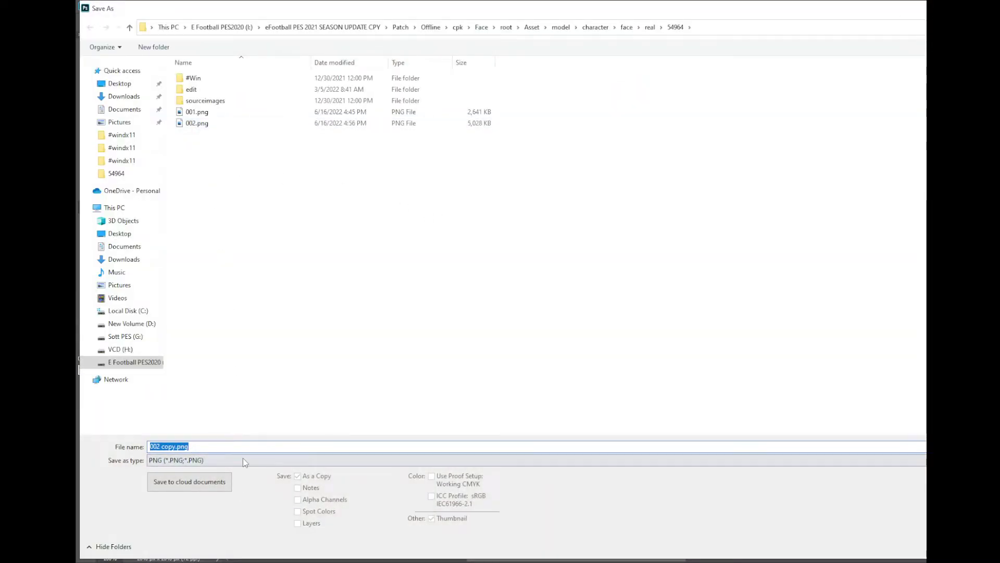
type("003")
key("Return")
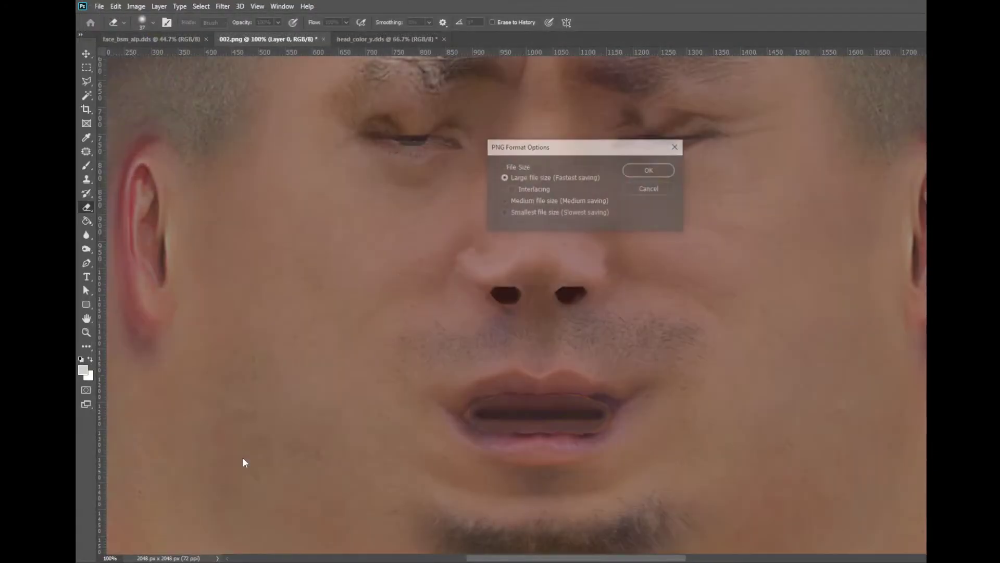
key("Return")
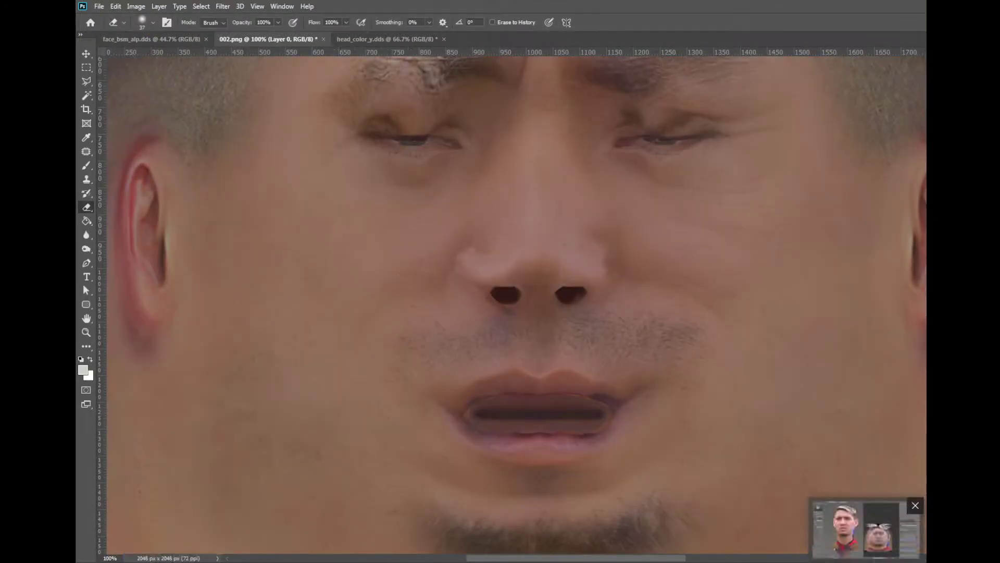
left_click(863, 552)
key("Tab")
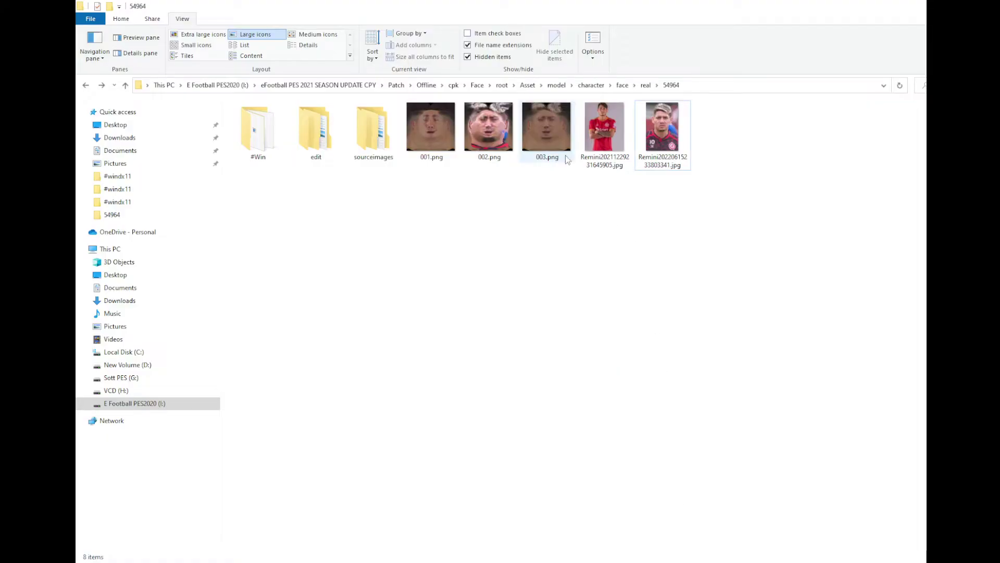
Apply 003.png to the head and inspect the textured face from below, the side and the front.
left_click_drag(545, 130, 837, 513)
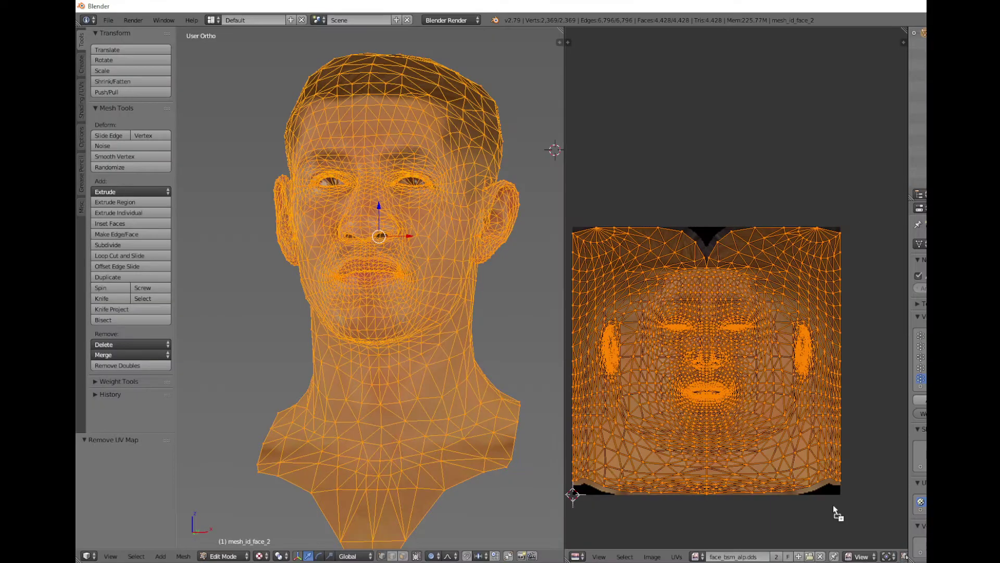
left_click(223, 556)
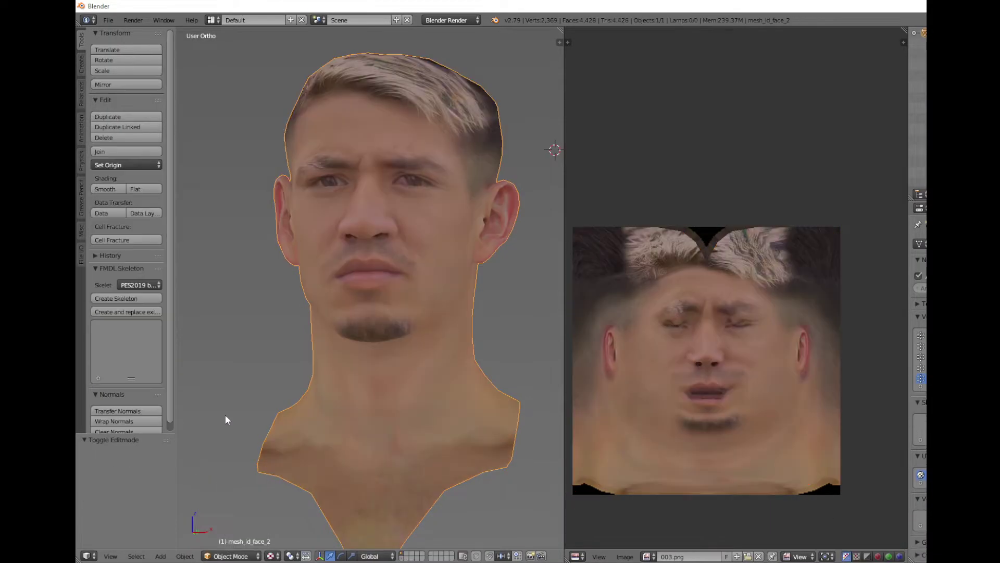
scroll(248, 347, "down", 2)
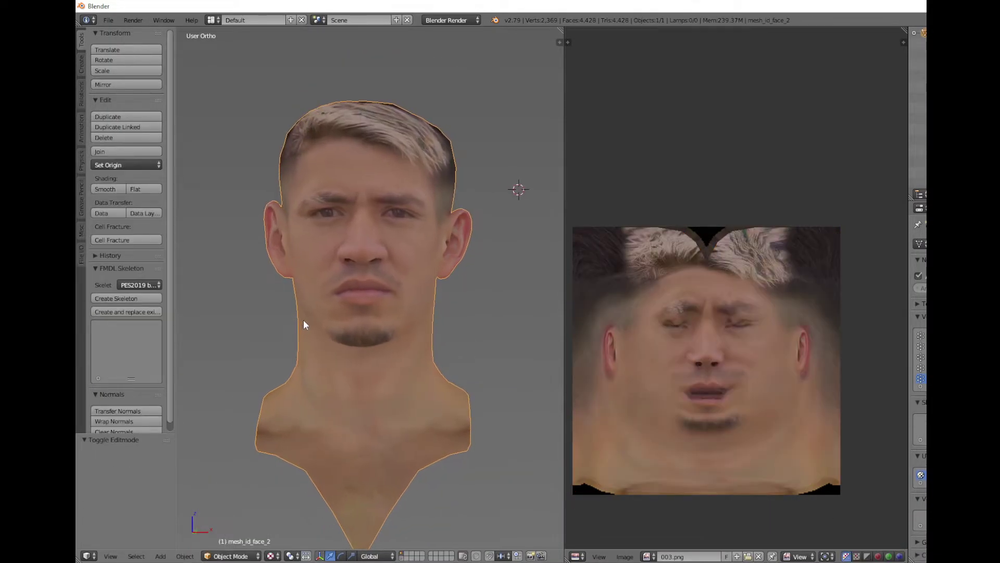
scroll(377, 256, "up", 2)
mouse_move(374, 259)
middle_mouse_down()
mouse_move(345, 246)
mouse_move(355, 196)
mouse_move(365, 270)
mouse_move(397, 264)
middle_mouse_up()
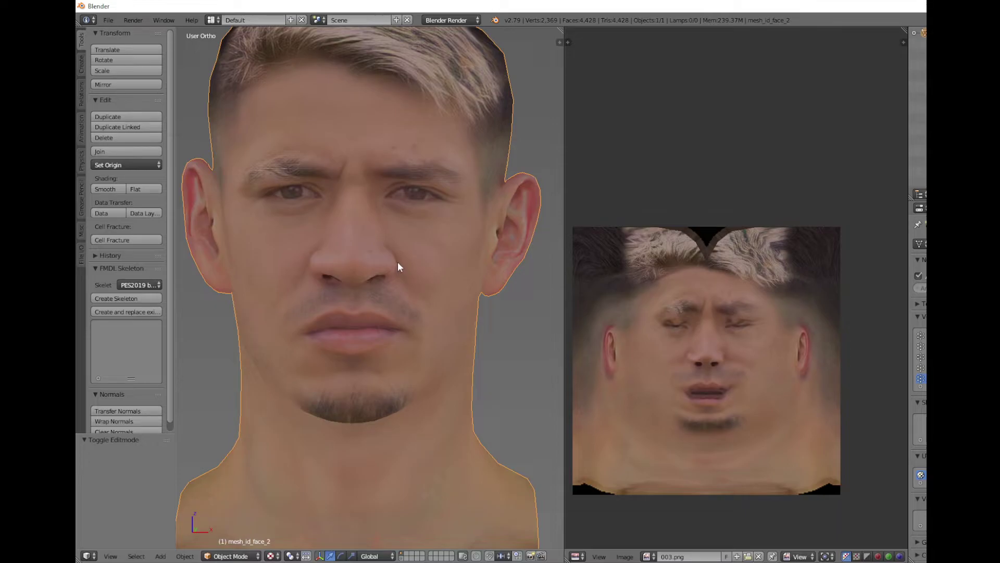
mouse_move(395, 264)
middle_mouse_down()
mouse_move(280, 275)
mouse_move(477, 270)
mouse_move(464, 270)
mouse_move(473, 335)
mouse_move(354, 333)
middle_mouse_up()
scroll(356, 329, "down", 2)
scroll(357, 326, "down", 2)
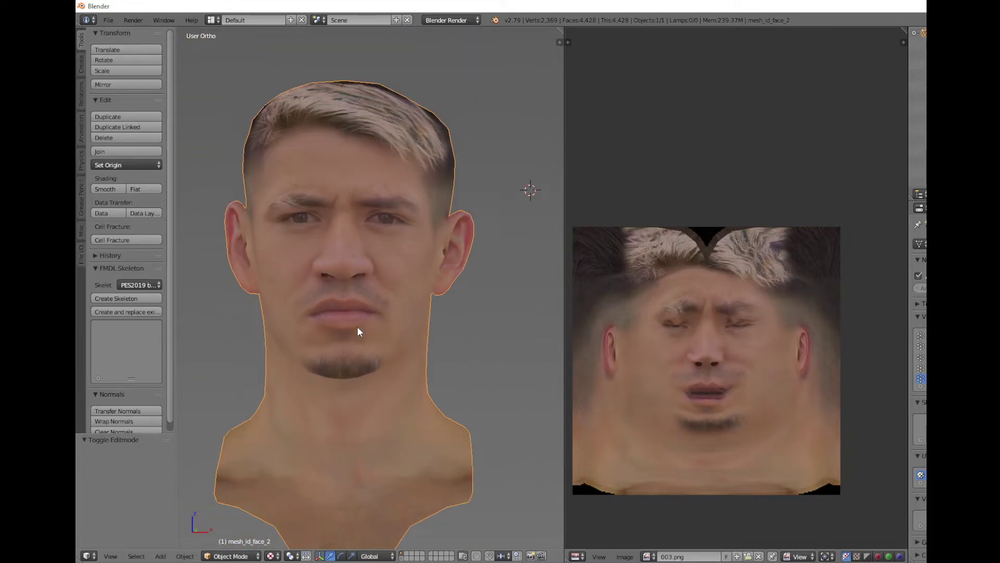
mouse_move(358, 323)
middle_mouse_down()
mouse_move(359, 293)
mouse_move(361, 314)
middle_mouse_up()
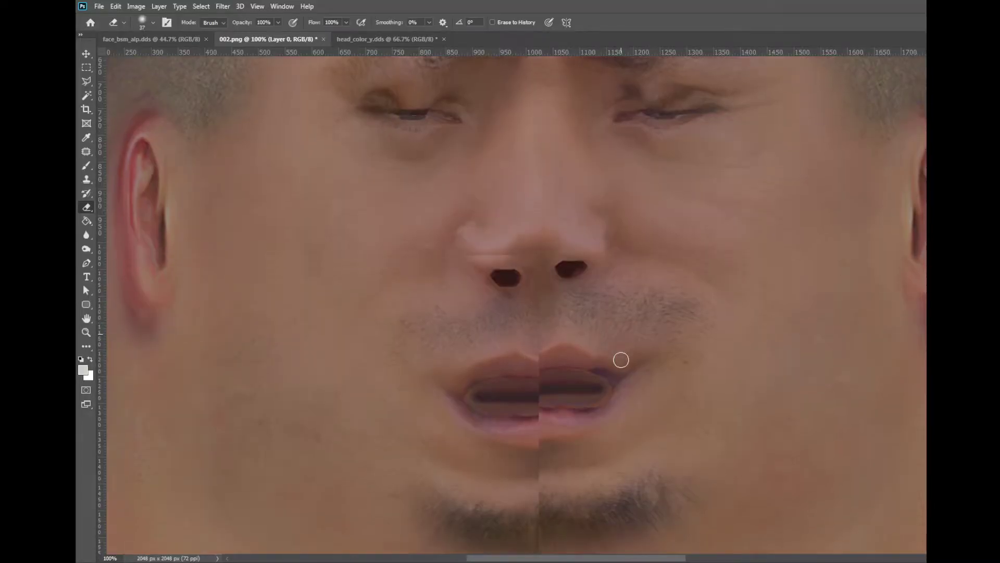
Undo the last texture edit, fit it on screen, and dismiss Color Balance unchanged.
key("ctrl+z")
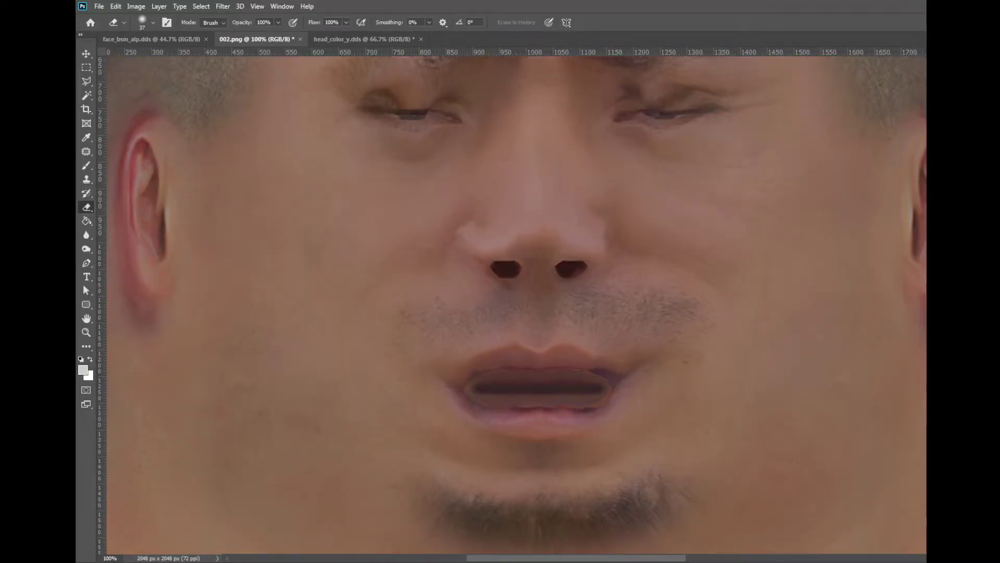
key("z")
right_click(234, 302)
left_click(254, 313)
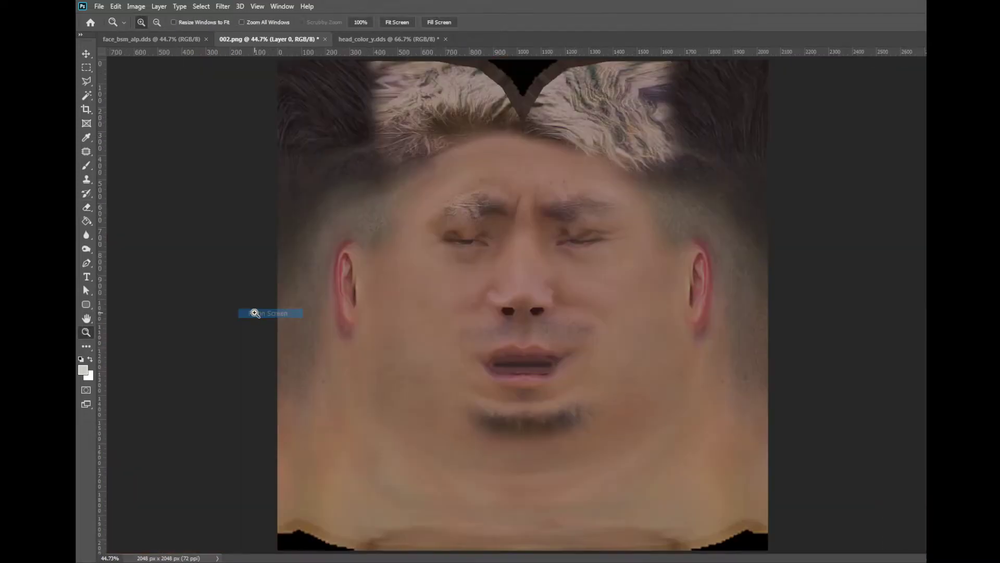
key("ctrl+b")
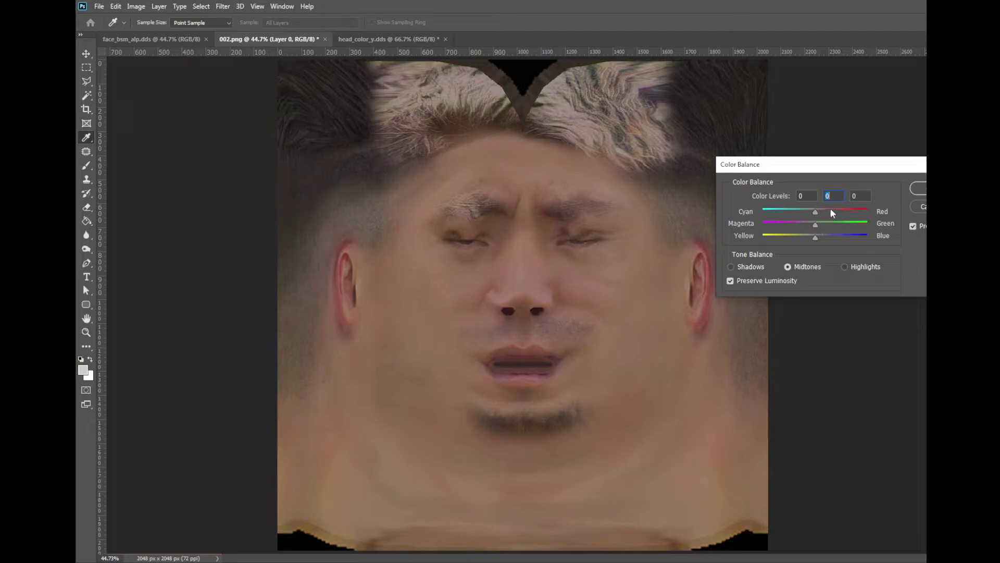
key("Escape")
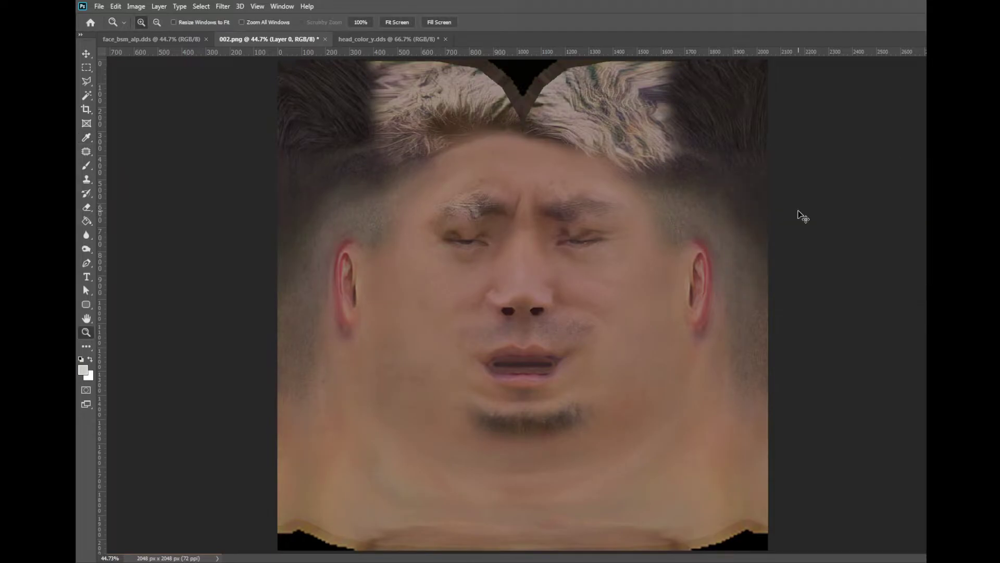
Apply Levels with output white 249 and midtone gamma 0.94 to darken the face.
key("ctrl+l")
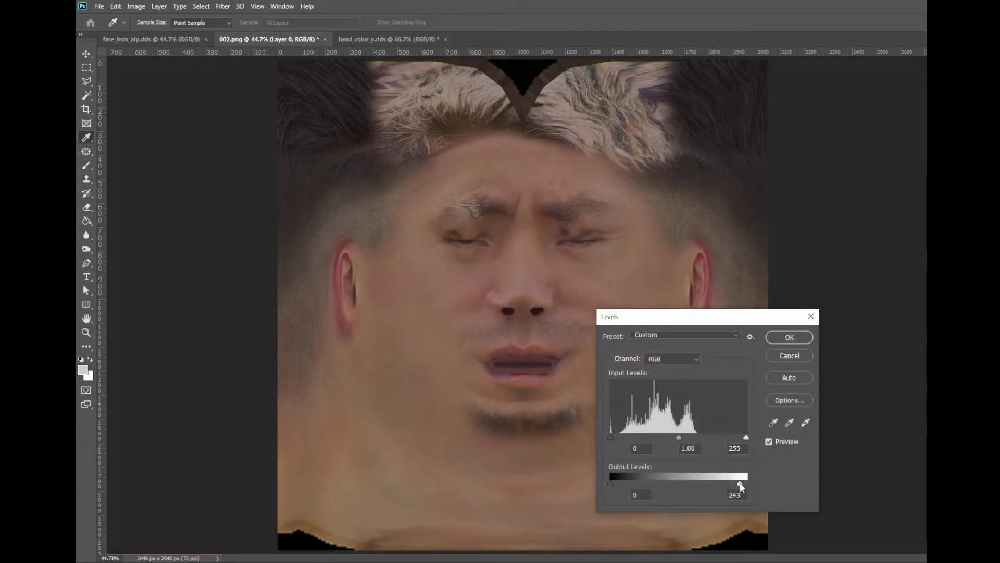
left_click_drag(740, 483, 737, 483)
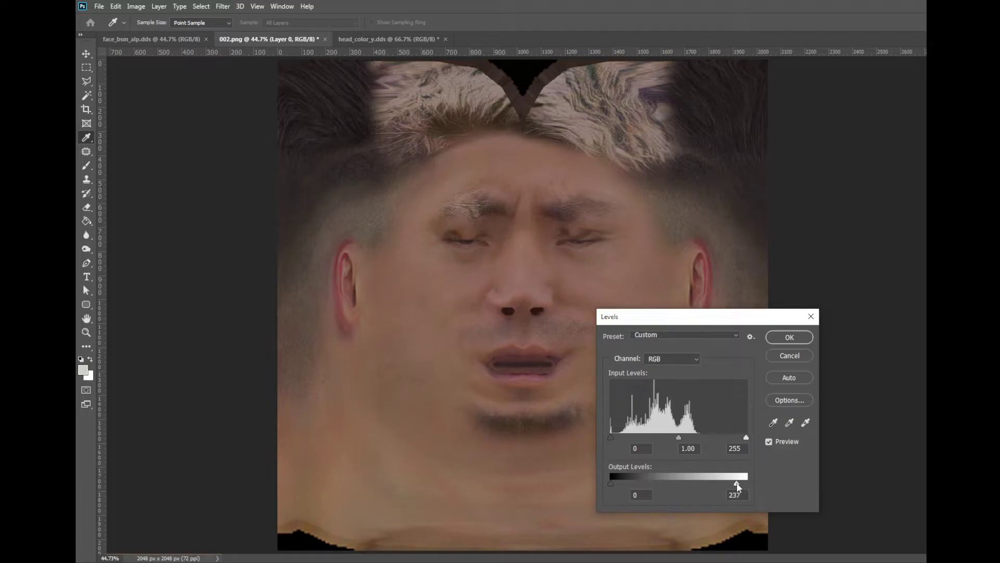
left_click(681, 437)
left_click(798, 336)
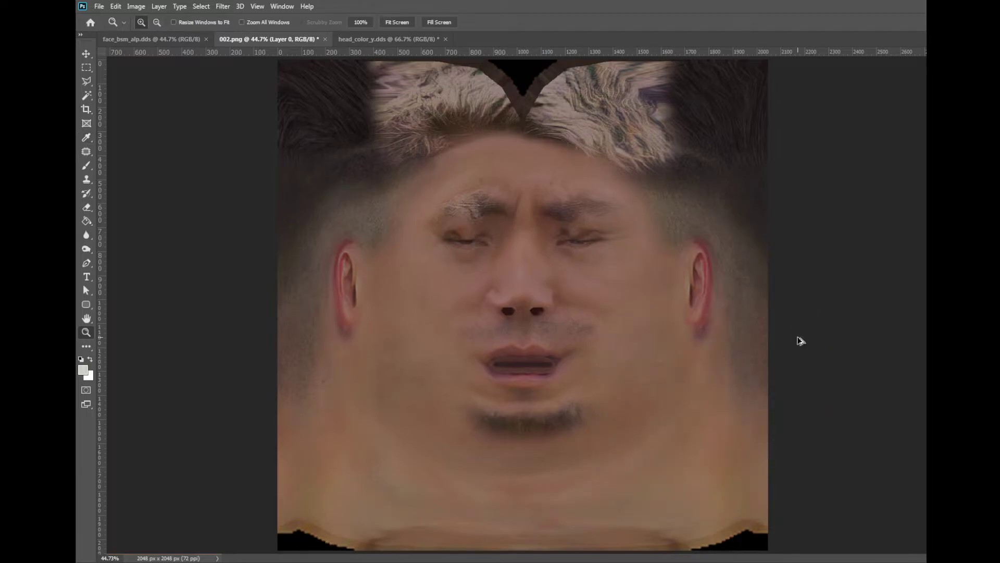
key("ctrl+shift+s")
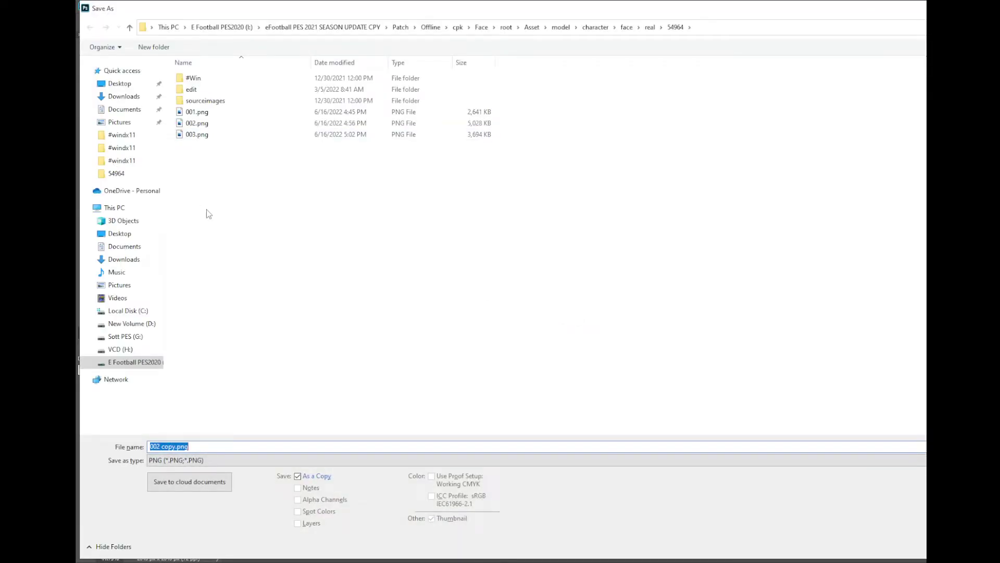
Save the darkened texture as a new PNG and refresh the face folder to list 004.png.
type("002")
key("Return")
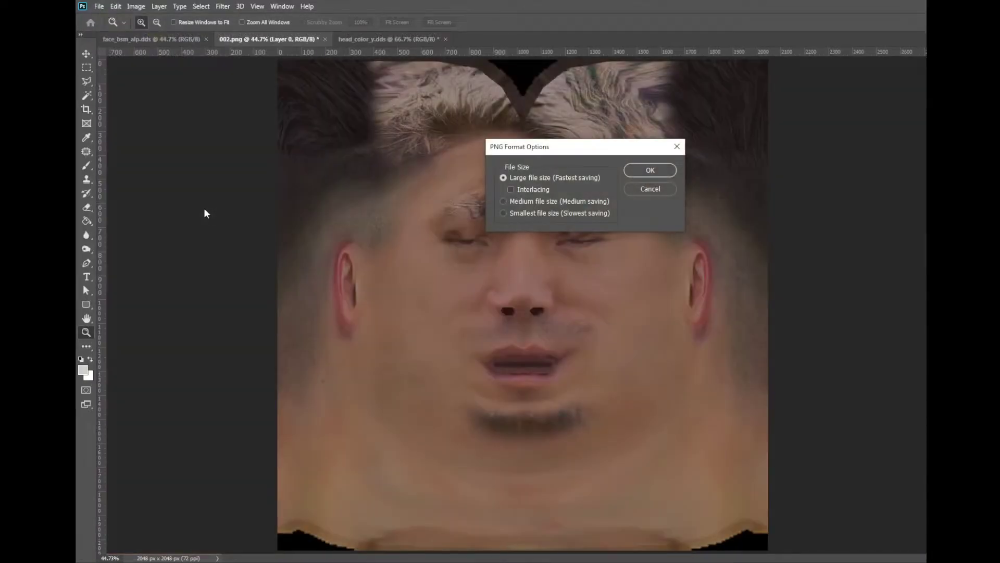
key("Return")
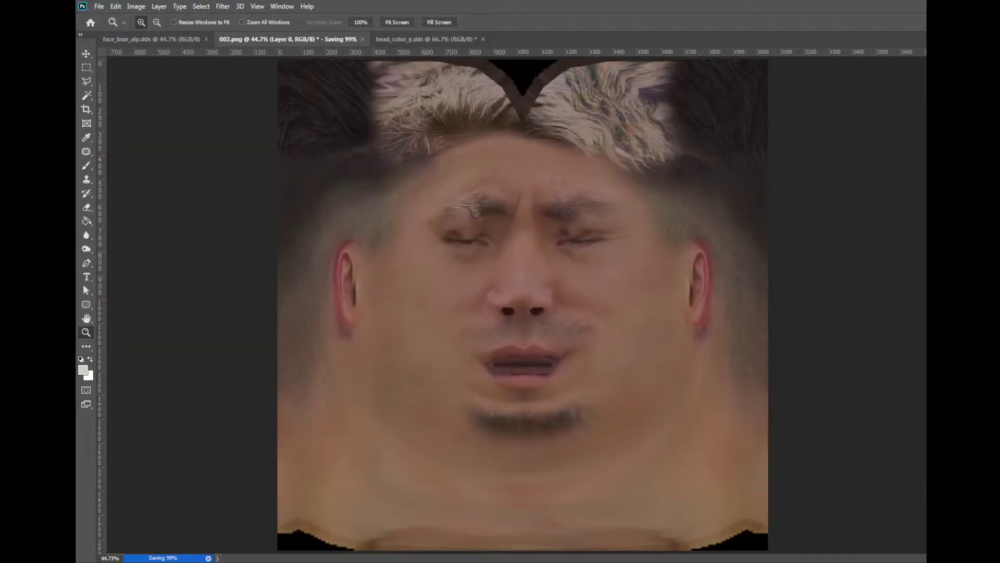
key("alt+Tab")
right_click(635, 253)
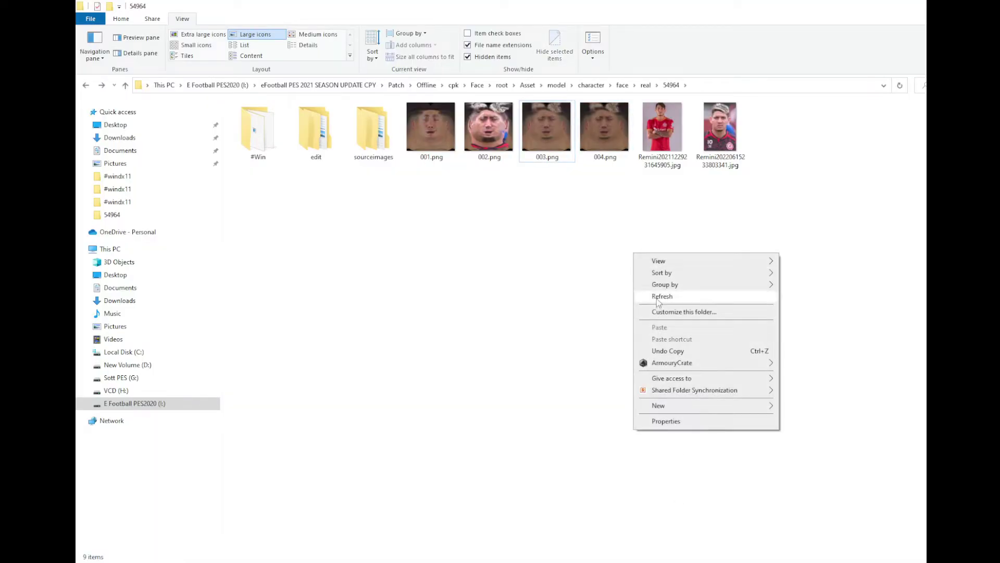
left_click(656, 294)
Load 004.png onto the head's UV layout in Blender and return to Object Mode.
key("alt+Tab")
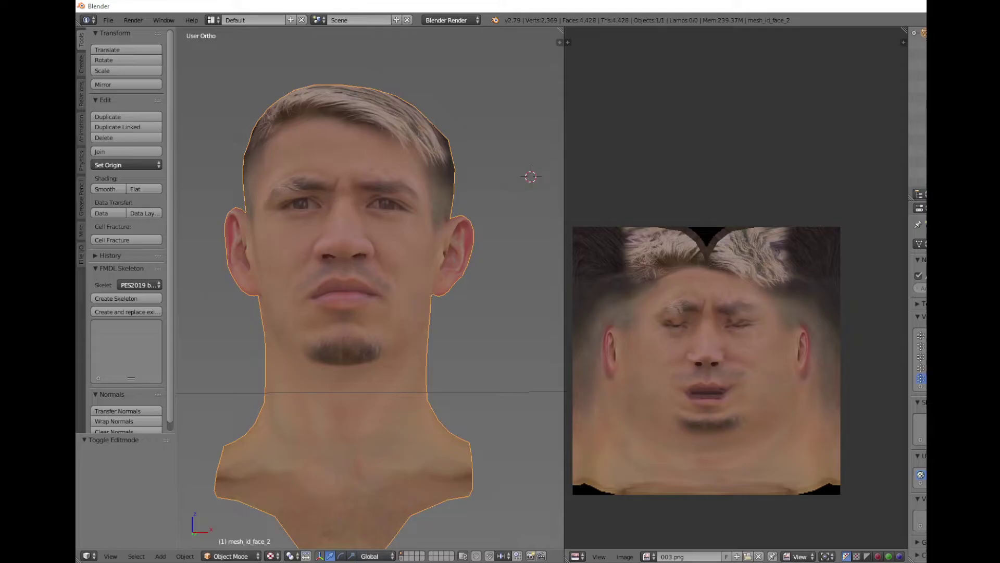
key("Tab")
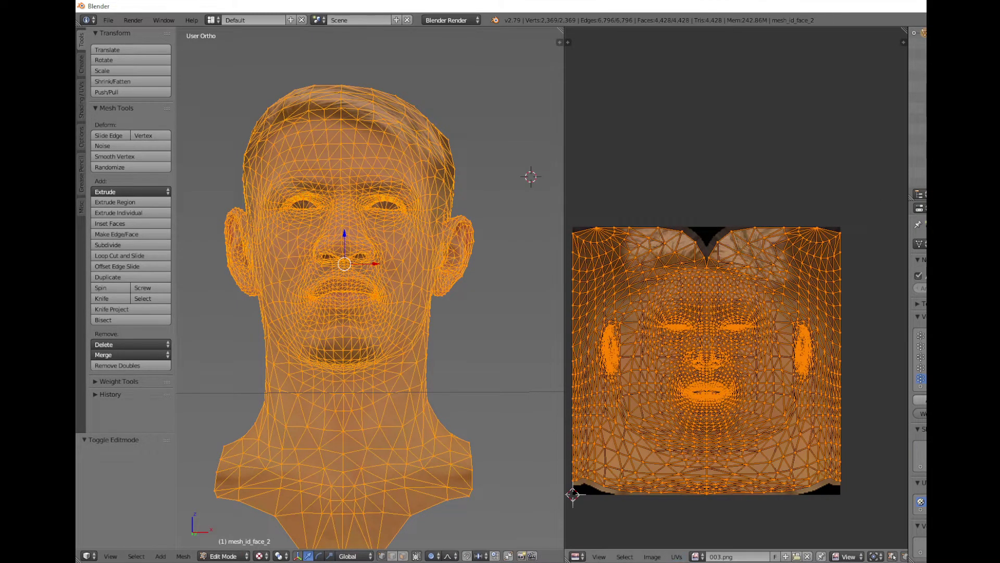
key("alt+Tab")
key("alt+Tab")
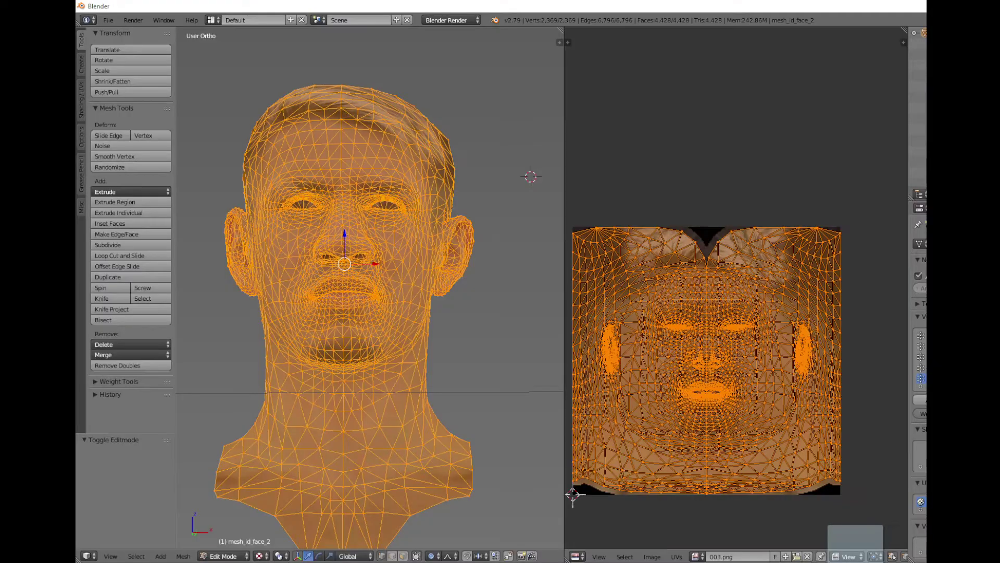
left_click(223, 556)
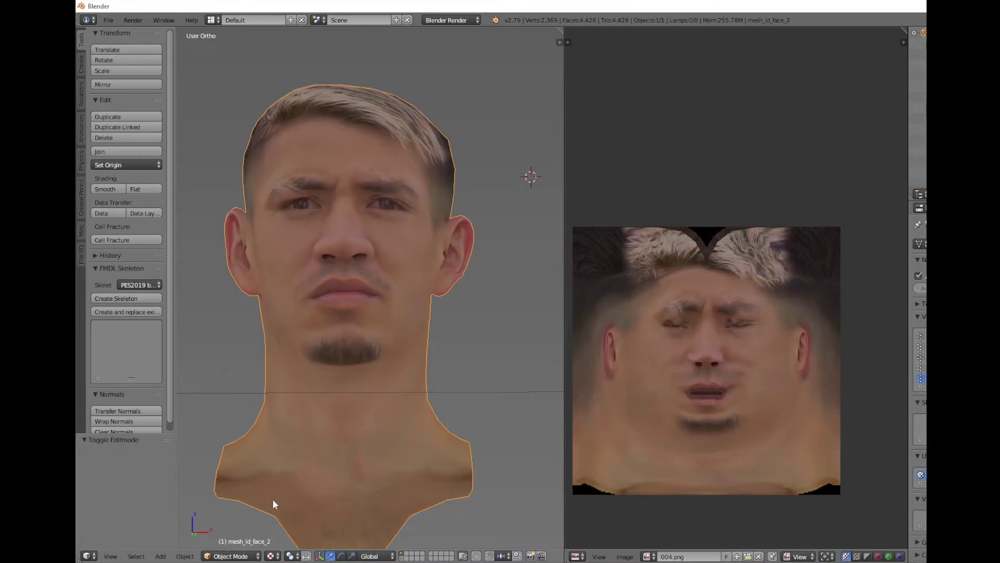
View the head from the front and zoom in and out to inspect the darker face.
key("KP_1")
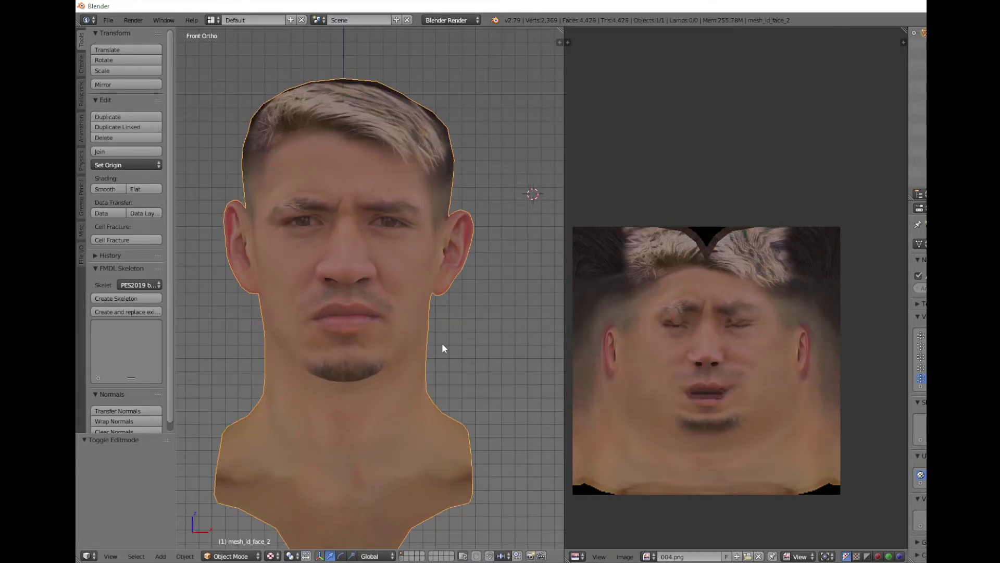
scroll(311, 298, "up", 3)
scroll(442, 343, "down", 2)
scroll(425, 361, "down", 1)
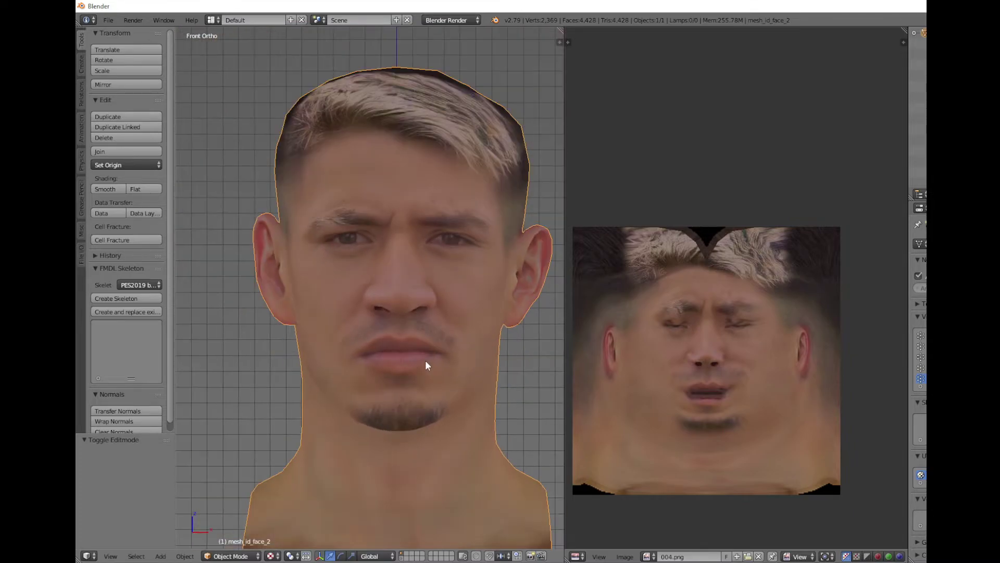
scroll(425, 360, "up", 1)
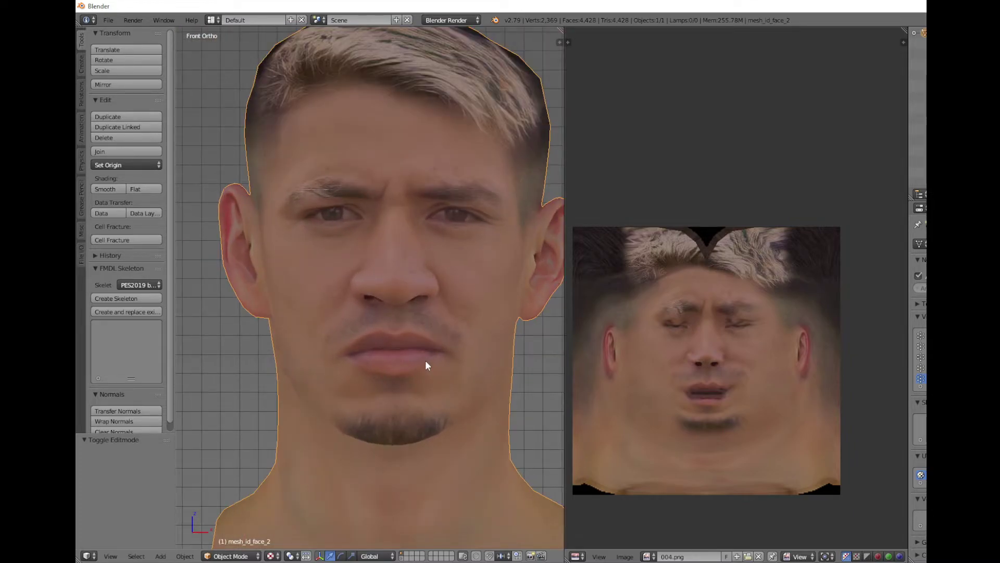
scroll(408, 346, "down", 1)
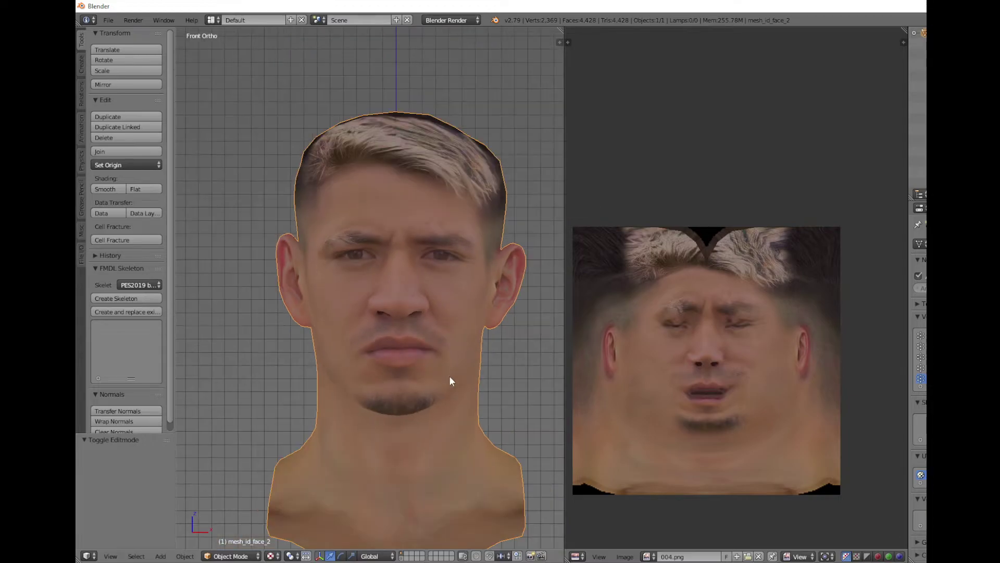
scroll(469, 383, "up", 3)
scroll(477, 384, "down", 3)
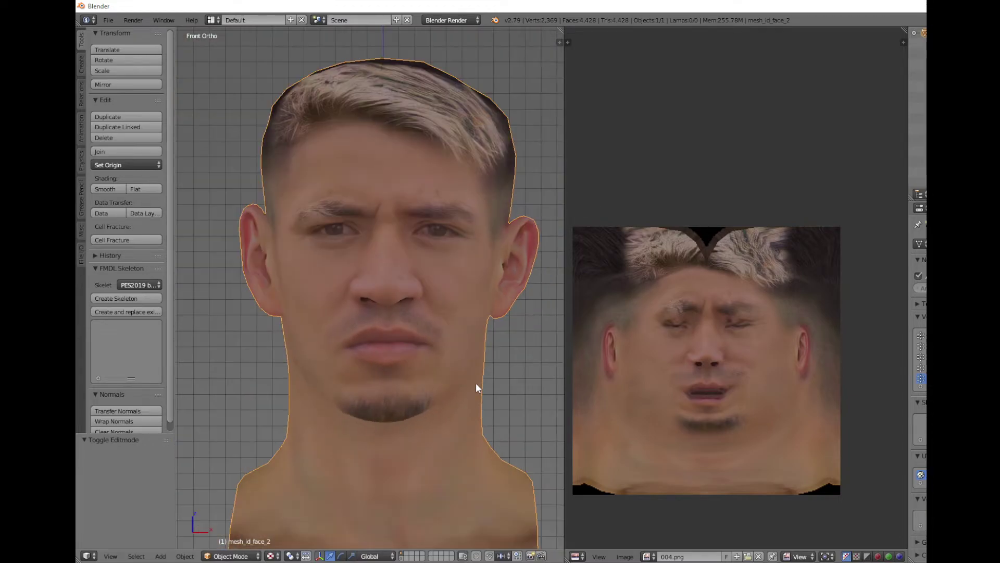
scroll(476, 384, "up", 2)
scroll(477, 385, "down", 2)
scroll(476, 384, "up", 2)
scroll(476, 385, "down", 1)
scroll(476, 385, "down", 1)
Zoom in on the mouth and set the Burn tool's range to Shadows after testing other ranges.
key("alt+Tab")
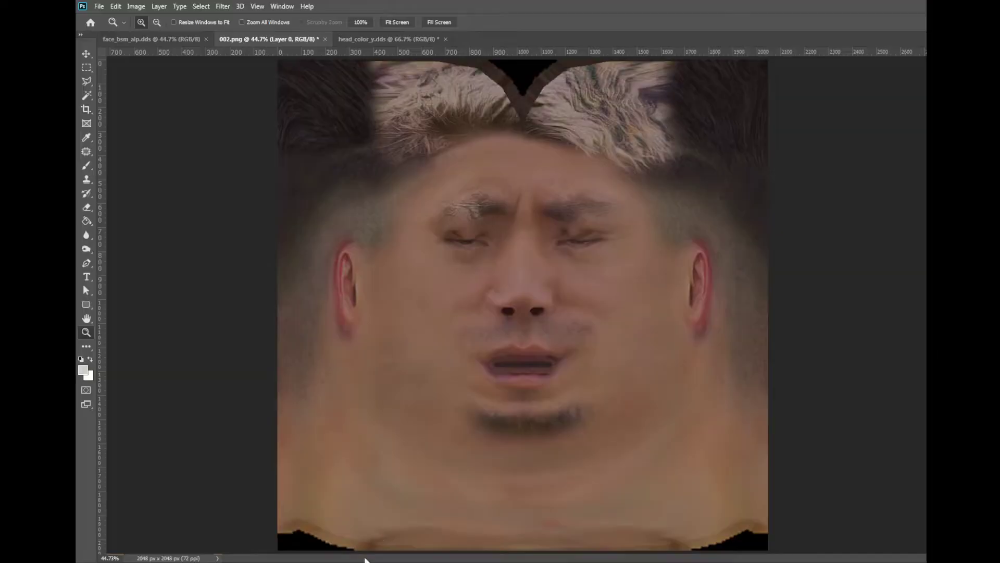
left_click(522, 422)
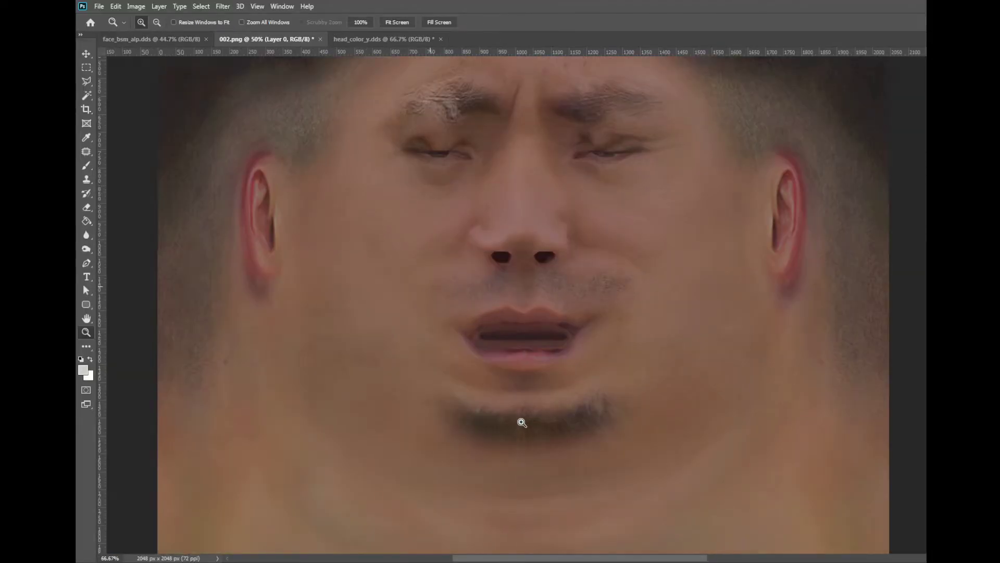
left_click(532, 398)
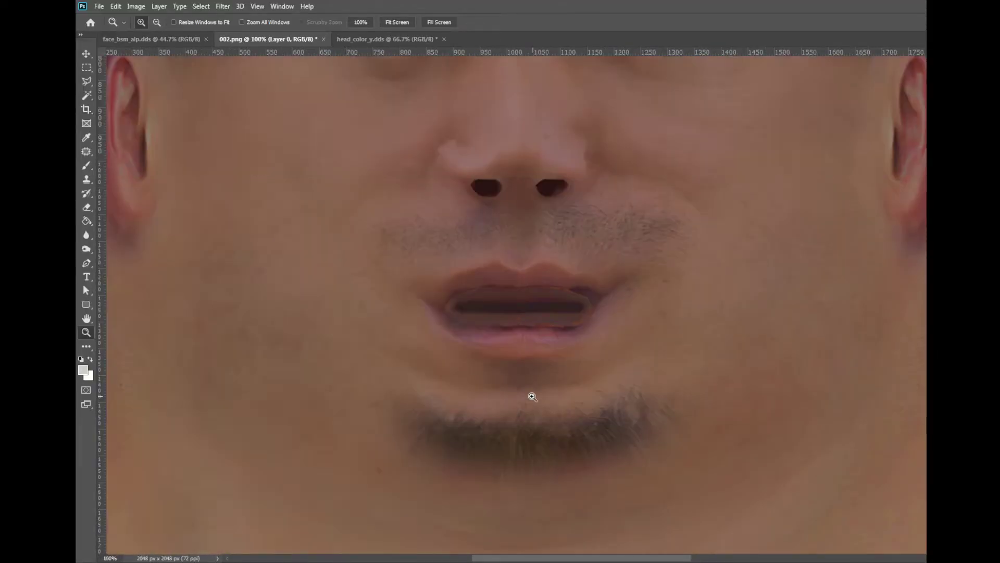
left_click(89, 253)
left_click(240, 23)
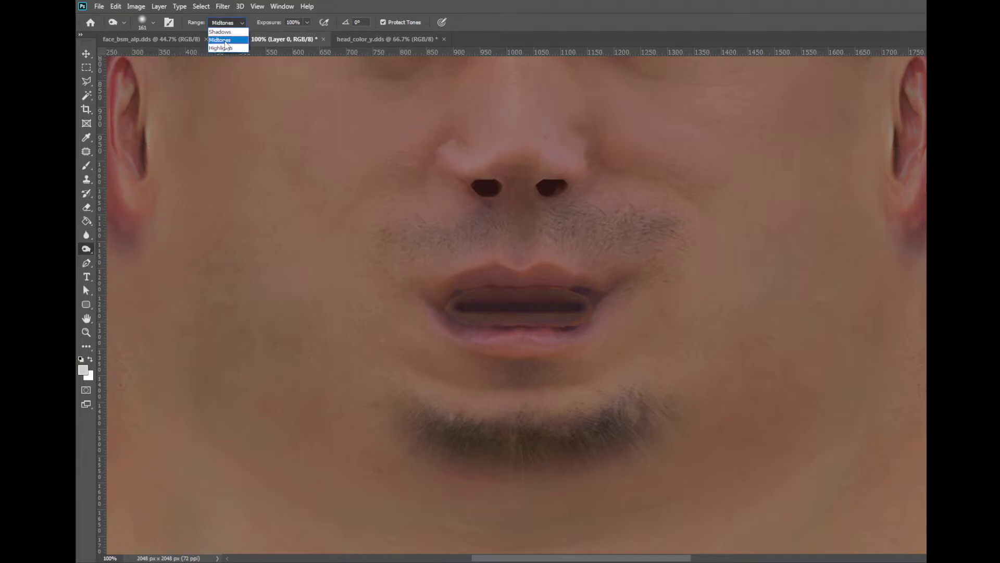
left_click(221, 48)
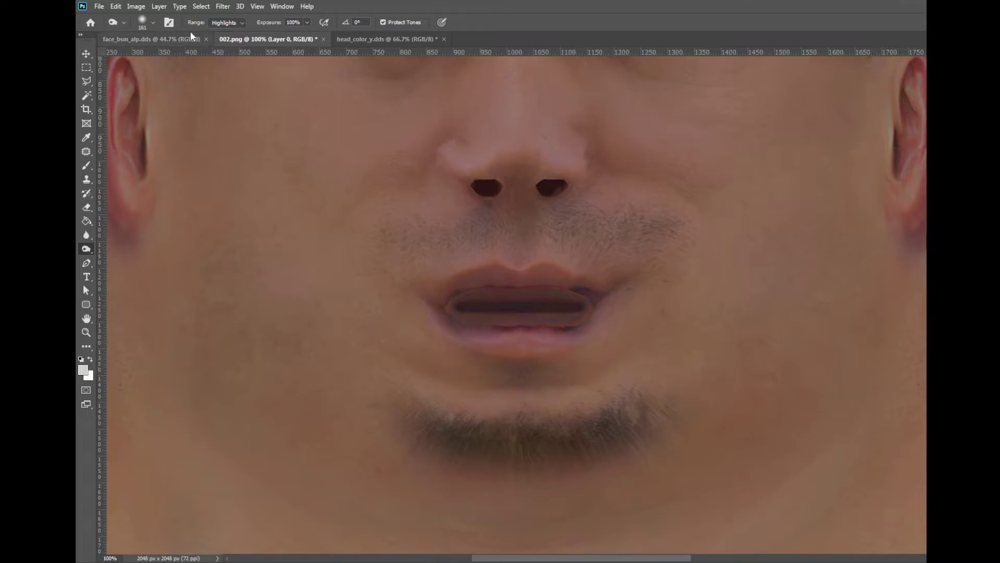
left_click(224, 29)
left_click_drag(475, 329, 568, 323)
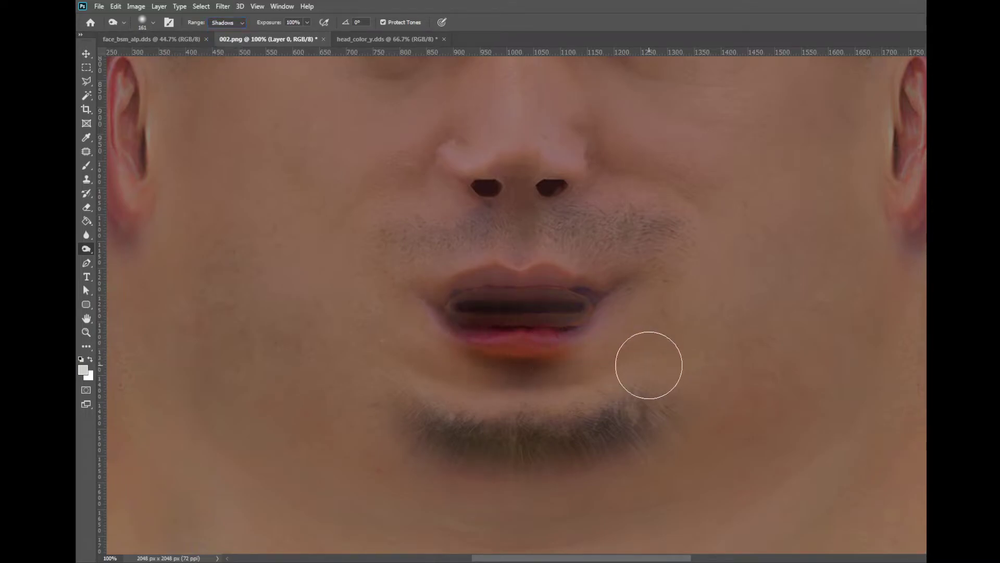
key("ctrl+z")
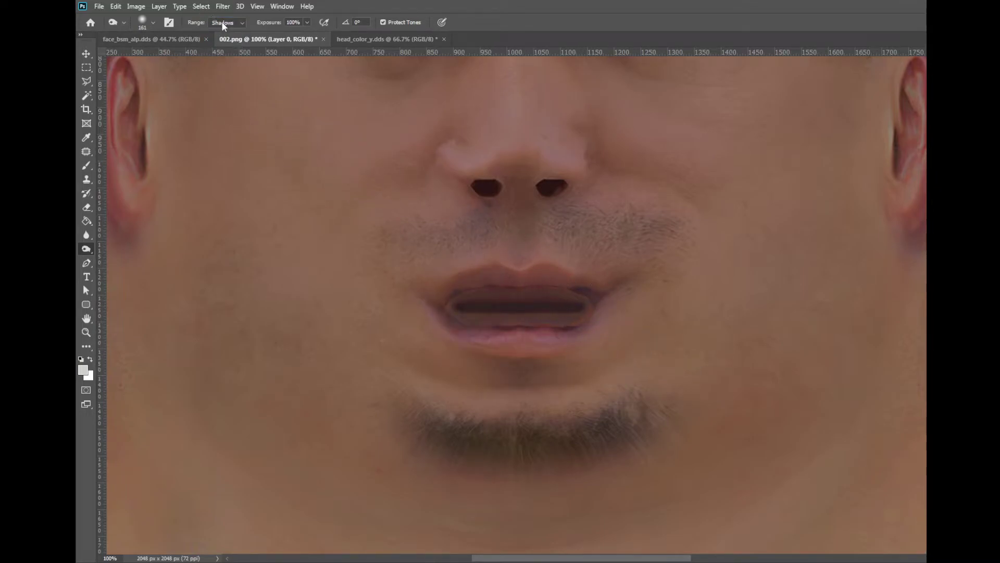
left_click(221, 22)
left_click(220, 41)
left_click_drag(459, 325, 573, 325)
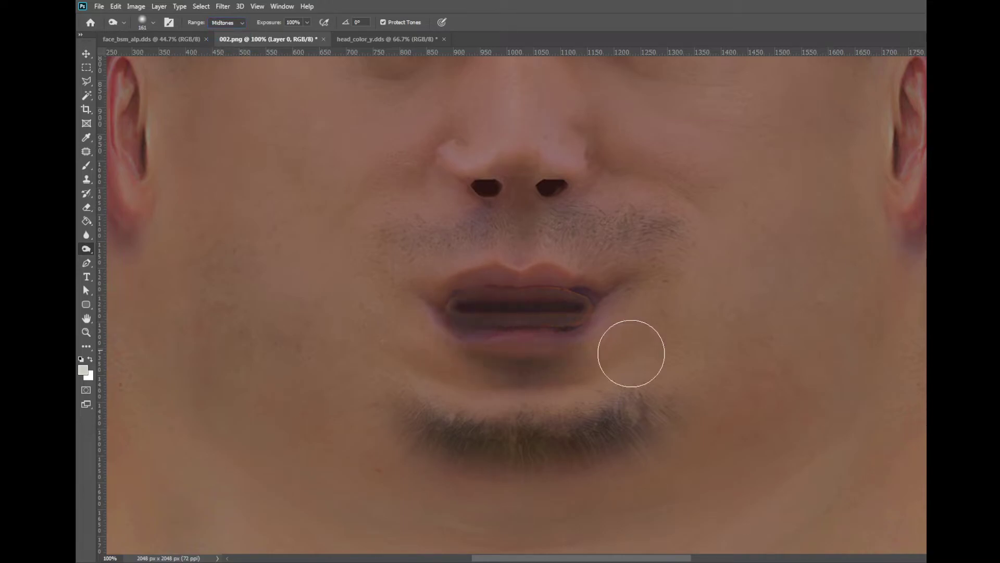
key("ctrl+z")
left_click(219, 26)
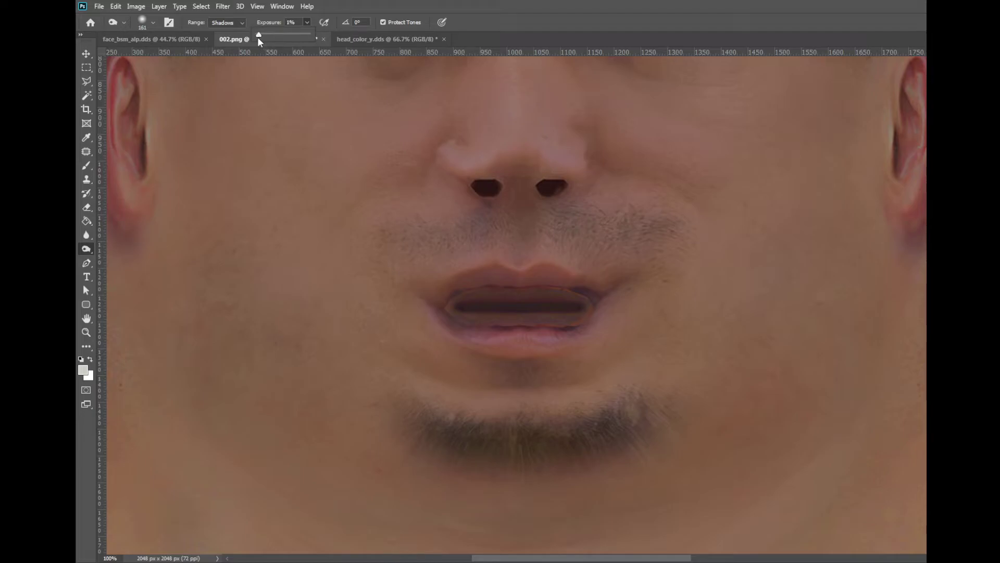
With a 40 px, 3% exposure burn brush, darken the lower lip from corner to corner.
right_click(490, 347)
left_click_drag(545, 365, 548, 367)
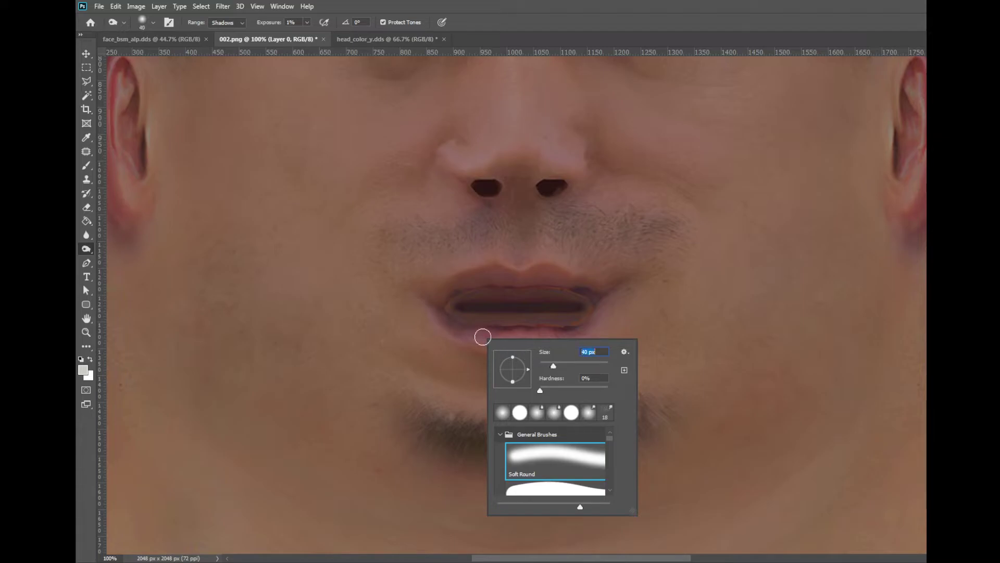
key("Return")
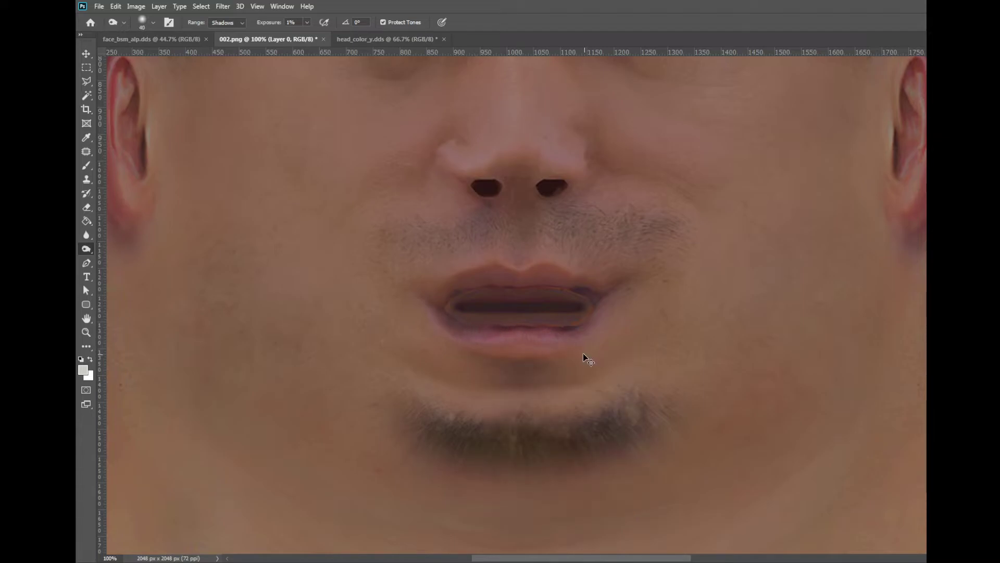
left_click(307, 22)
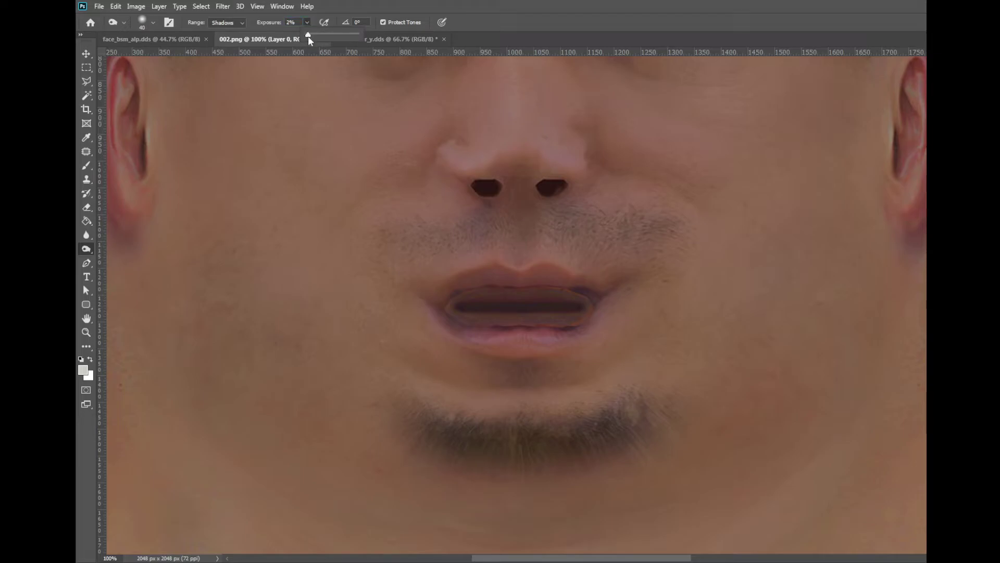
left_click(469, 320)
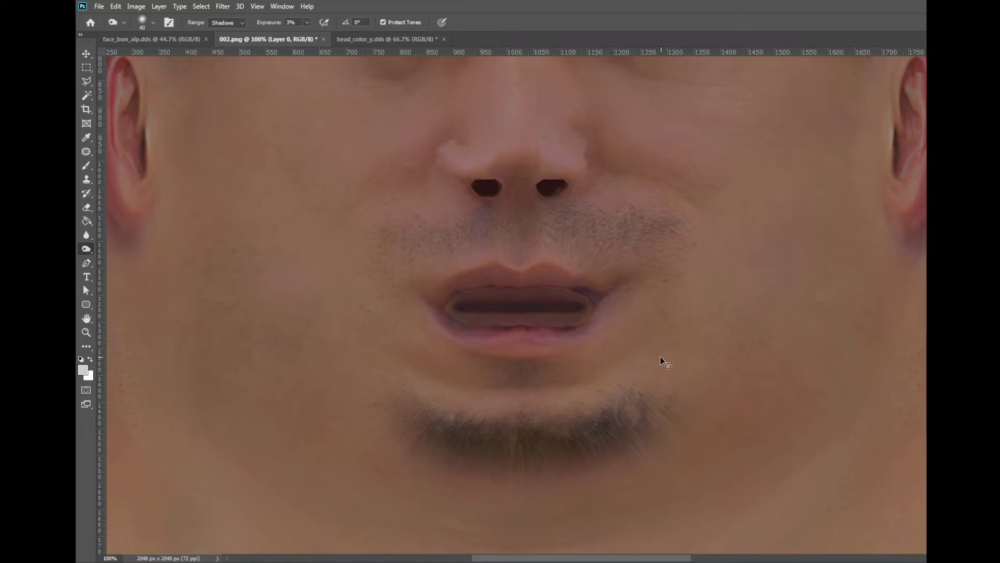
mouse_move(565, 332)
left_mouse_down()
mouse_move(476, 330)
mouse_move(567, 335)
left_mouse_up()
mouse_move(596, 324)
left_mouse_down()
mouse_move(476, 338)
mouse_move(439, 319)
left_mouse_up()
Burn-darken the right and left eyebrows at 3% Shadows, then pan back down to the mouth.
scroll(648, 420, "up", 2)
scroll(540, 304, "up", 5)
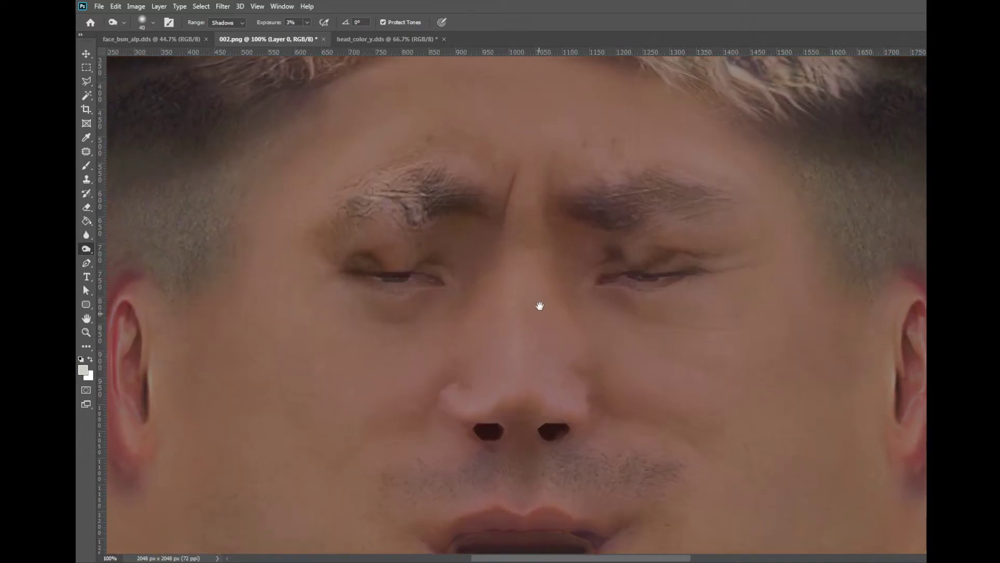
scroll(572, 277, "up", 2)
mouse_move(602, 193)
left_mouse_down()
mouse_move(693, 190)
mouse_move(619, 207)
mouse_move(699, 203)
mouse_move(603, 179)
mouse_move(627, 203)
mouse_move(725, 195)
mouse_move(605, 187)
left_mouse_up()
left_click_drag(605, 187, 677, 178)
mouse_move(623, 205)
left_mouse_down()
mouse_move(594, 203)
mouse_move(695, 181)
left_mouse_up()
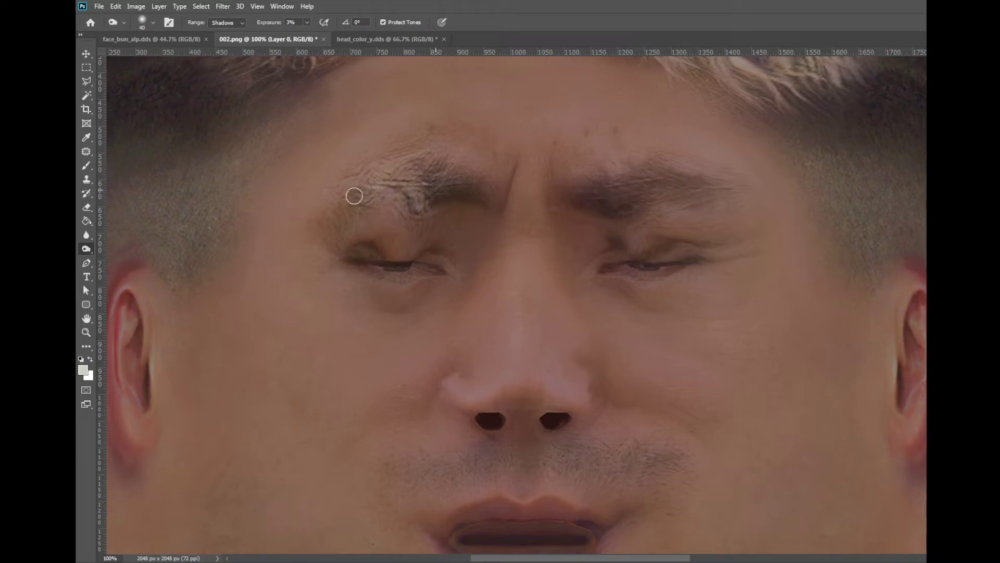
mouse_move(355, 194)
left_mouse_down()
mouse_move(337, 223)
mouse_move(446, 192)
left_mouse_up()
left_click_drag(392, 164, 337, 228)
mouse_move(417, 208)
left_mouse_down()
mouse_move(494, 192)
mouse_move(409, 161)
mouse_move(409, 205)
mouse_move(367, 193)
mouse_move(380, 198)
mouse_move(342, 217)
mouse_move(419, 161)
mouse_move(489, 194)
mouse_move(429, 188)
left_mouse_up()
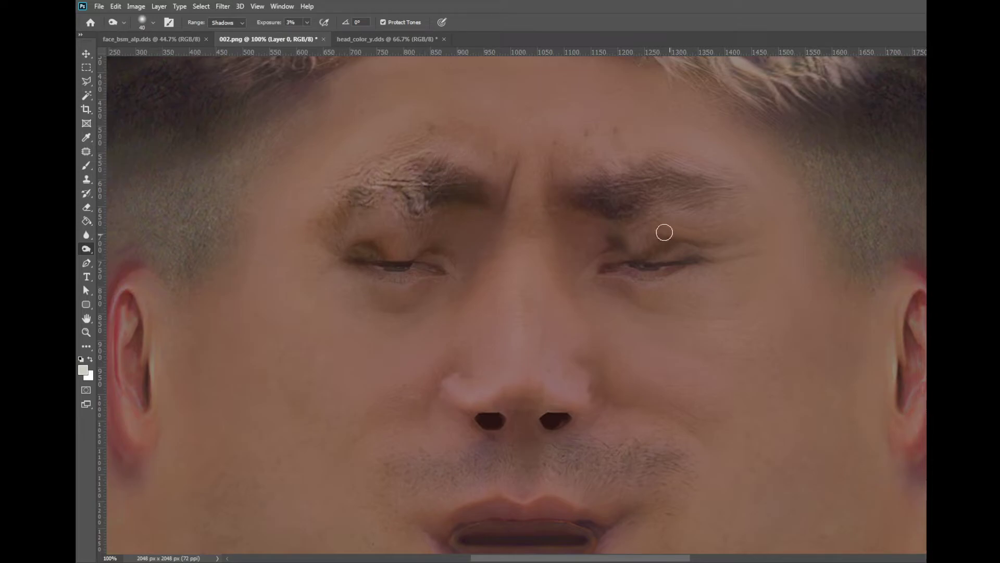
mouse_move(608, 191)
left_mouse_down()
mouse_move(627, 214)
mouse_move(641, 183)
mouse_move(716, 183)
mouse_move(711, 199)
left_mouse_up()
left_click_drag(634, 306, 556, 233)
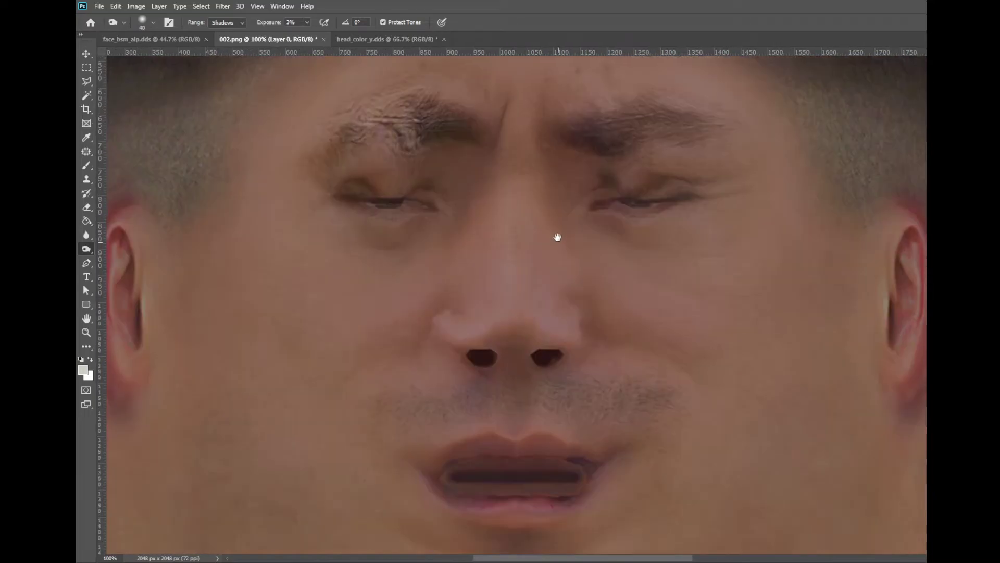
left_click_drag(534, 280, 547, 254)
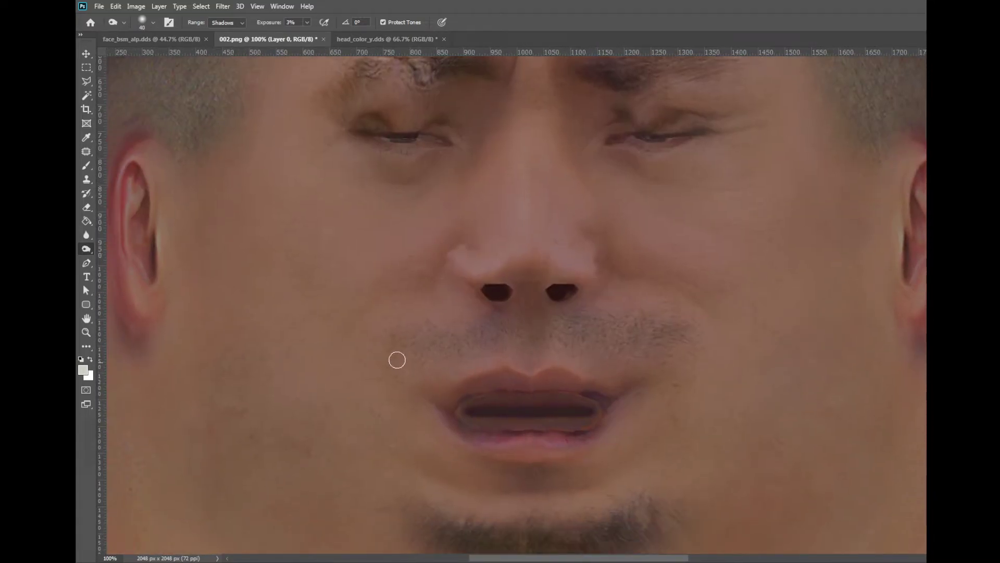
Fit the texture on screen and save it as a PNG copy named 002.
key("z")
right_click(364, 308)
left_click(377, 314)
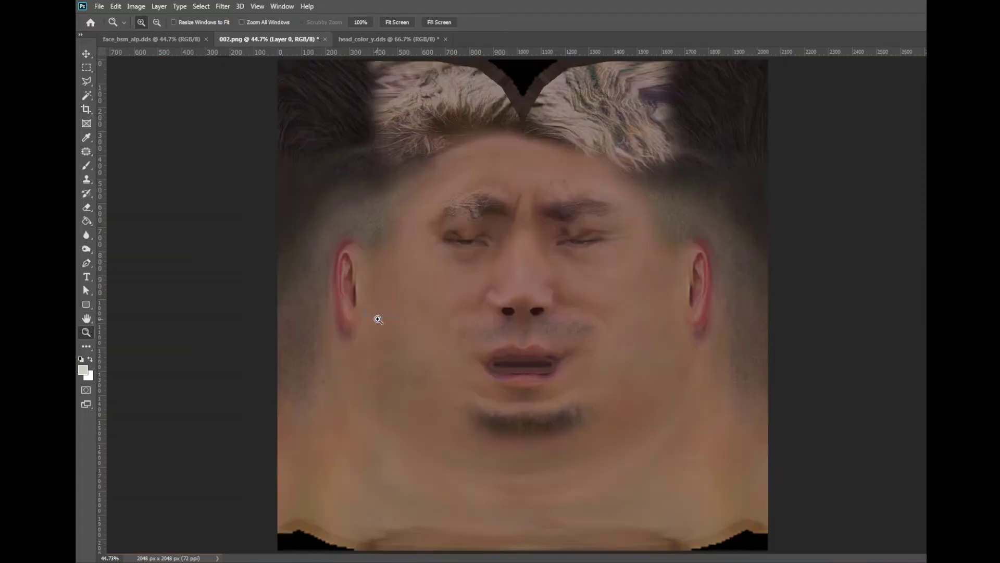
key("ctrl+shift+s")
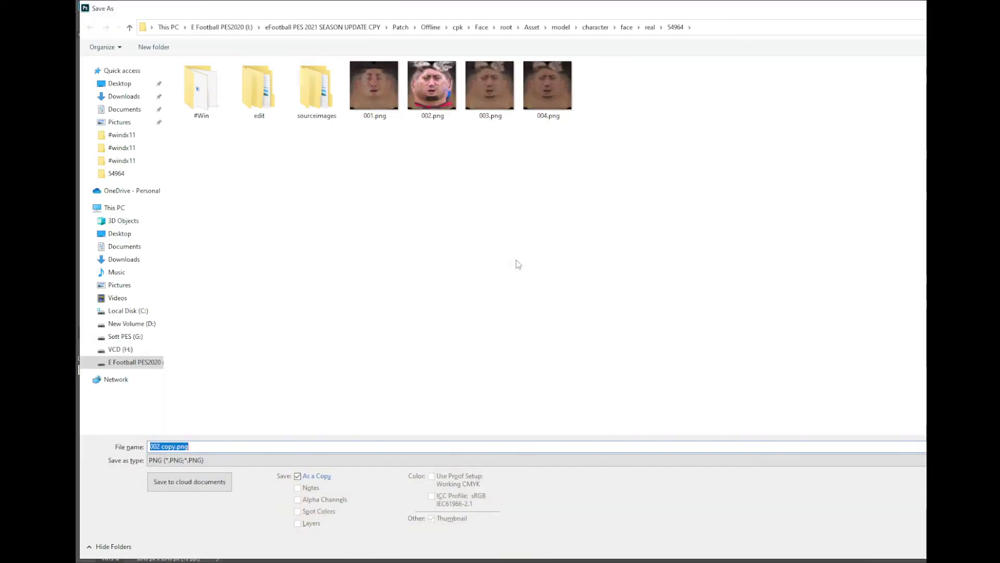
type("002")
key("Return")
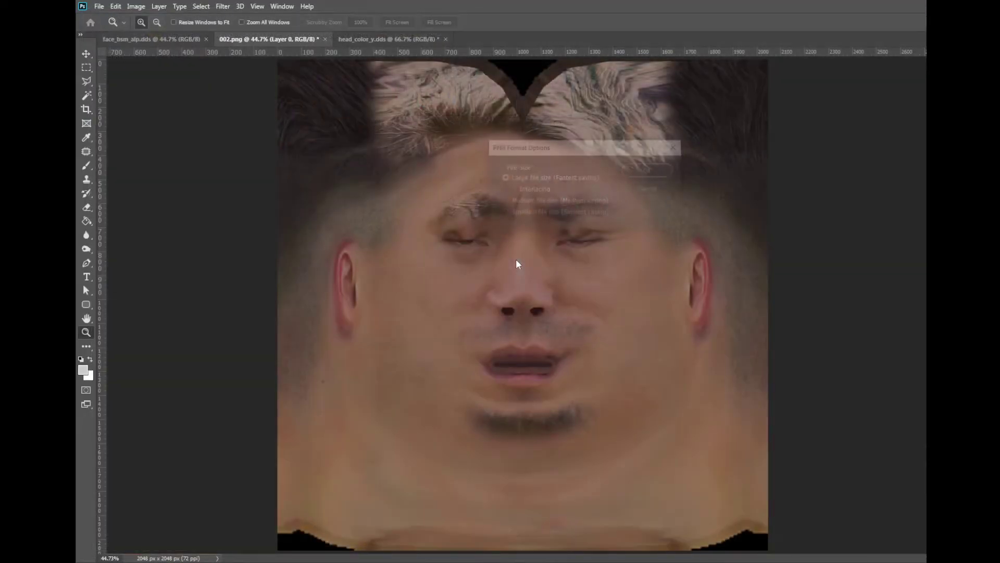
key("Return")
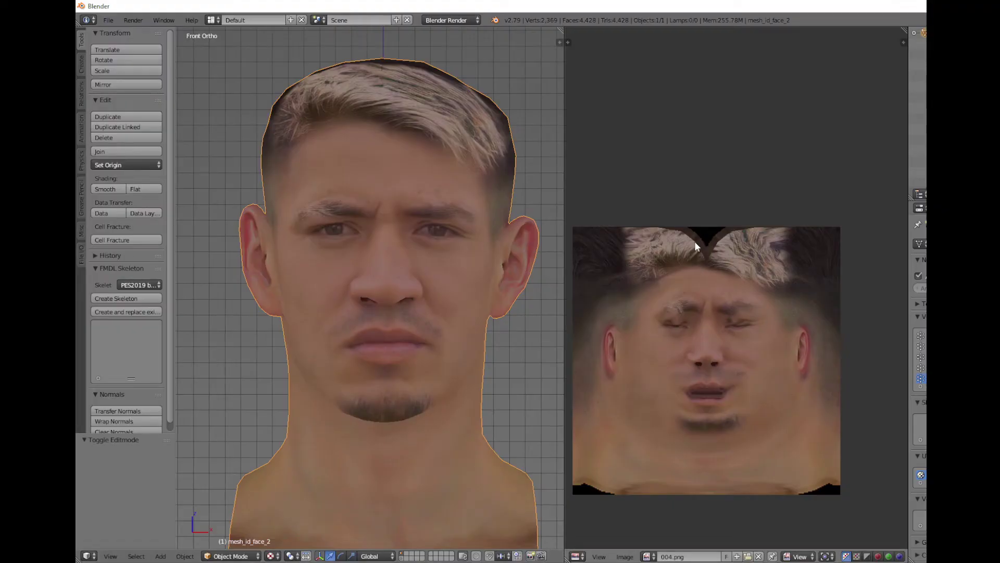
scroll(409, 260, "down", 1)
Load 005.png onto the face mesh's UV layout and return to Object Mode.
scroll(410, 260, "down", 3)
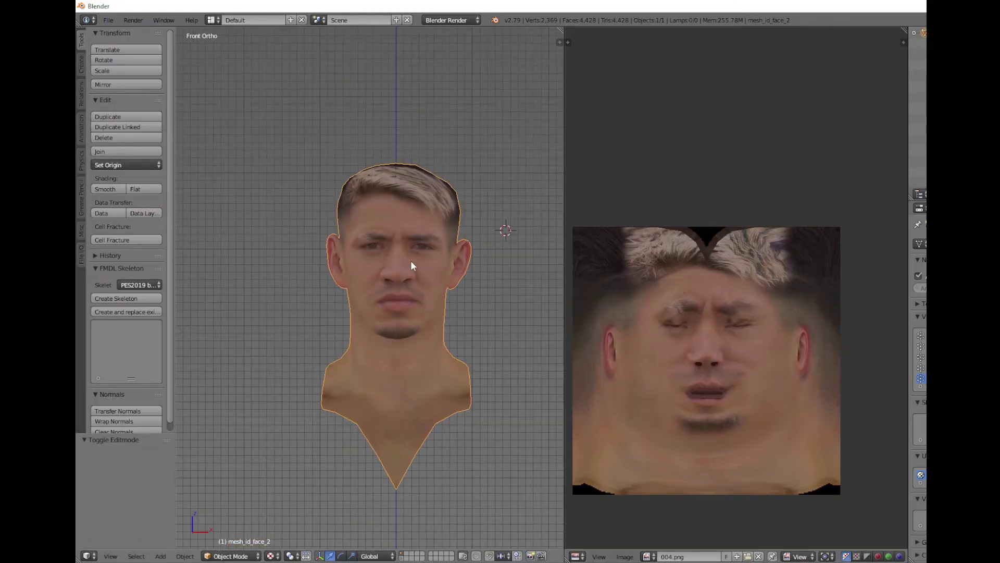
scroll(411, 261, "up", 3)
scroll(416, 261, "up", 3)
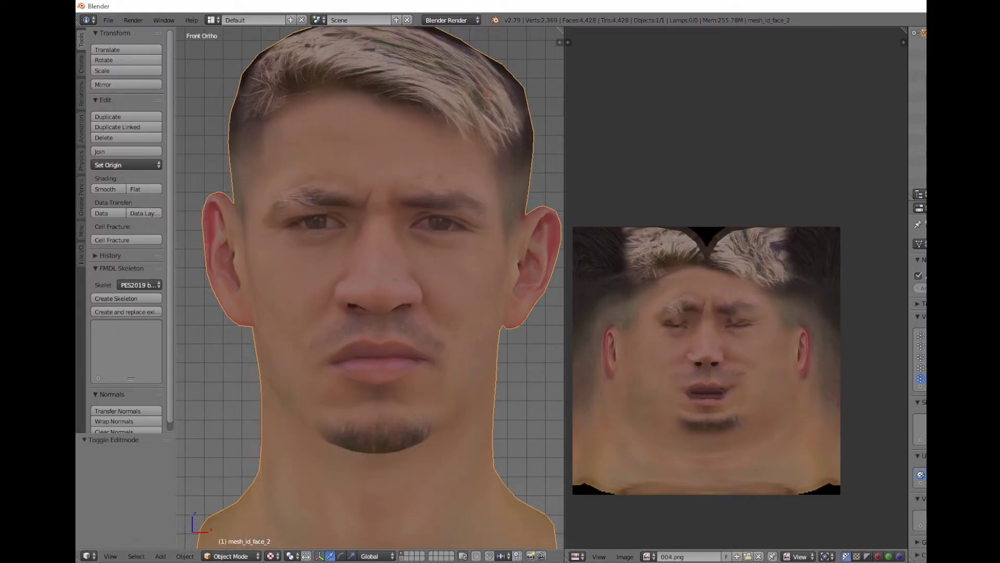
key("Tab")
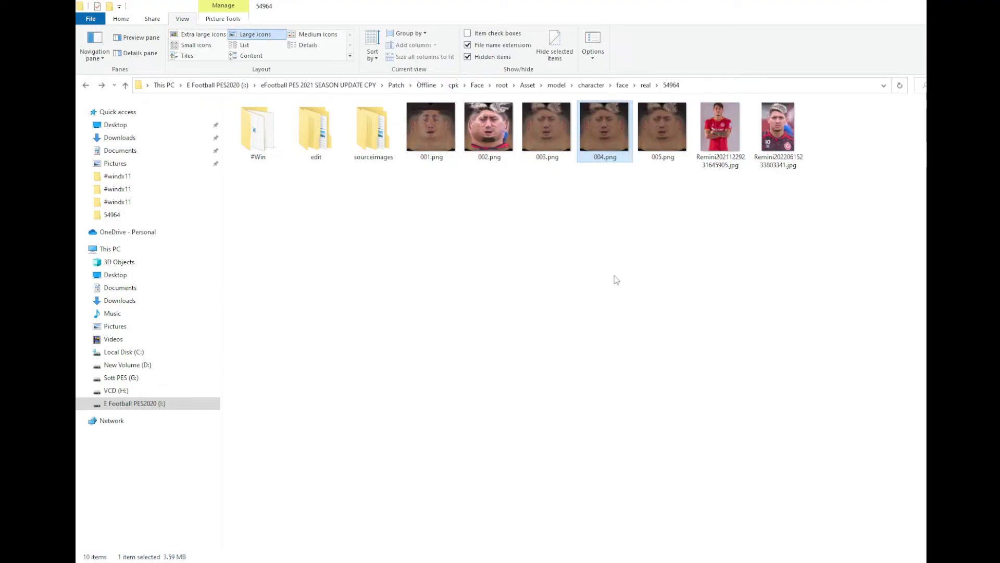
left_click_drag(676, 175, 873, 560)
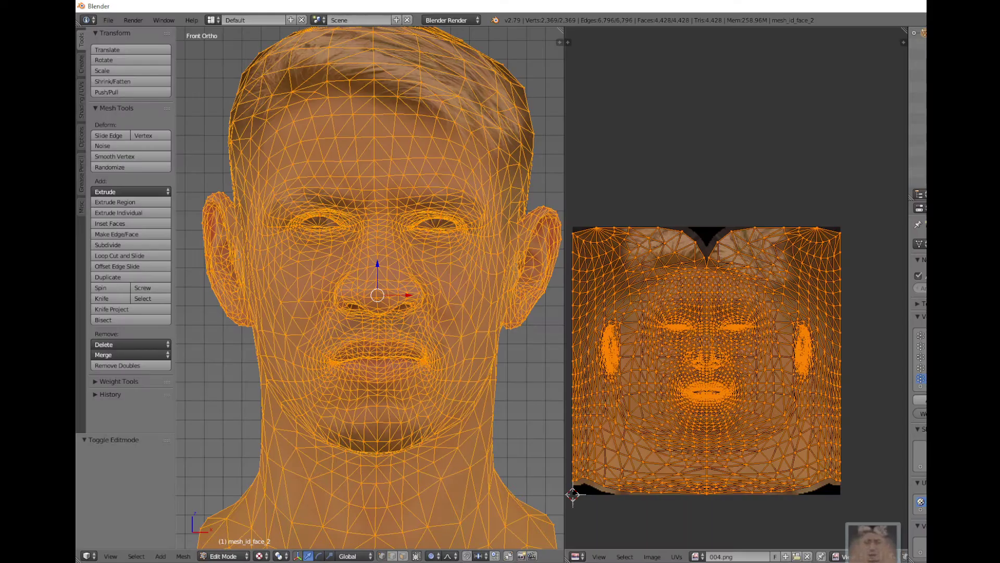
left_click(223, 556)
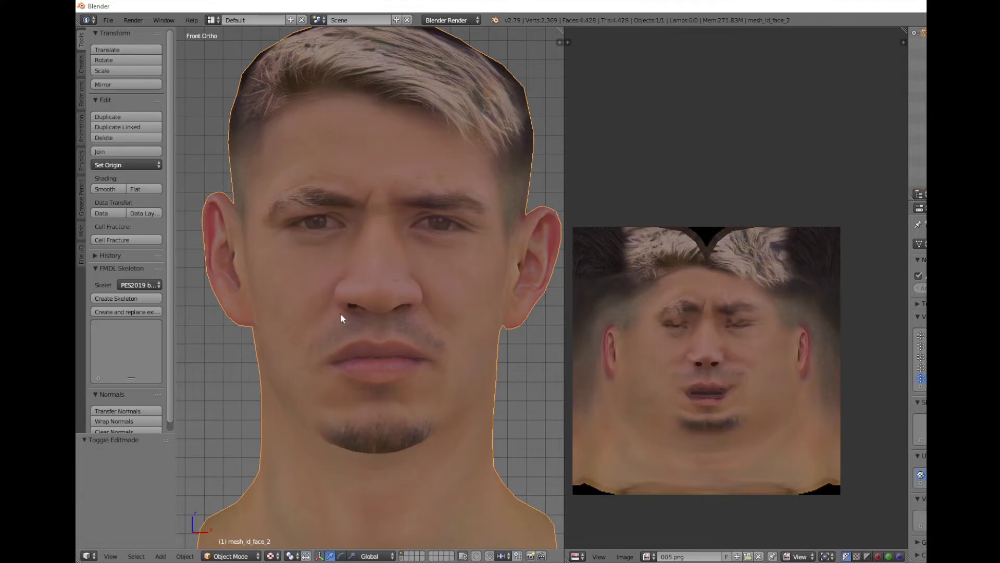
Orbit the head through three-quarter and profile views, then return to the front view.
scroll(341, 318, "down", 2)
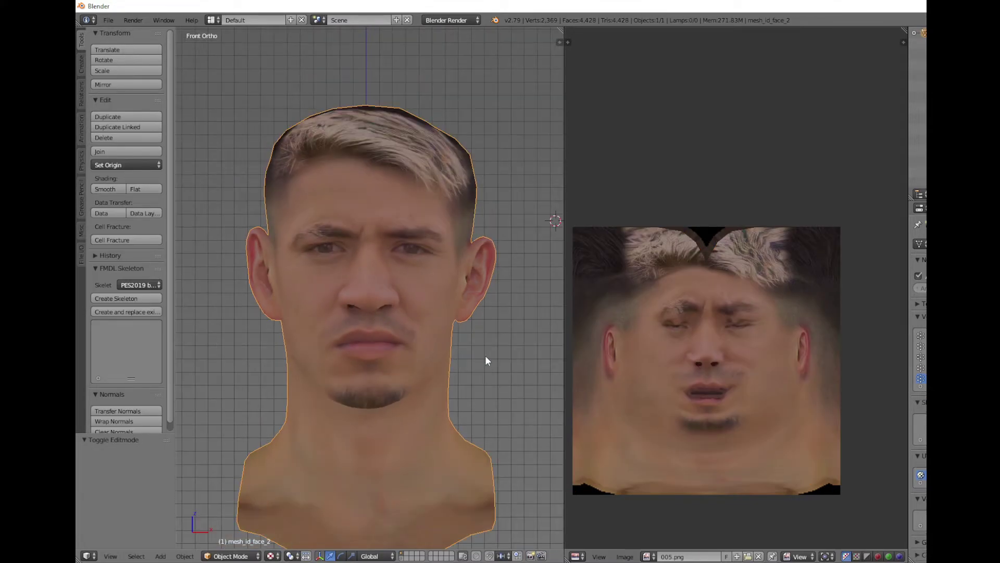
mouse_move(486, 356)
middle_mouse_down()
mouse_move(329, 355)
mouse_move(574, 352)
mouse_move(363, 360)
mouse_move(533, 370)
mouse_move(464, 370)
middle_mouse_up()
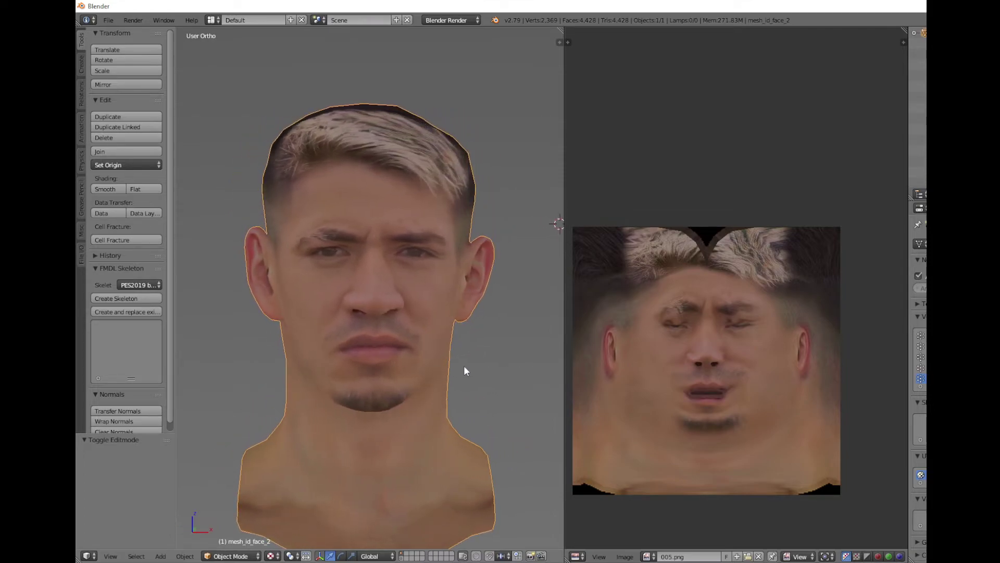
middle_click_drag(329, 281, 386, 364)
scroll(386, 365, "down", 3)
scroll(380, 375, "up", 4)
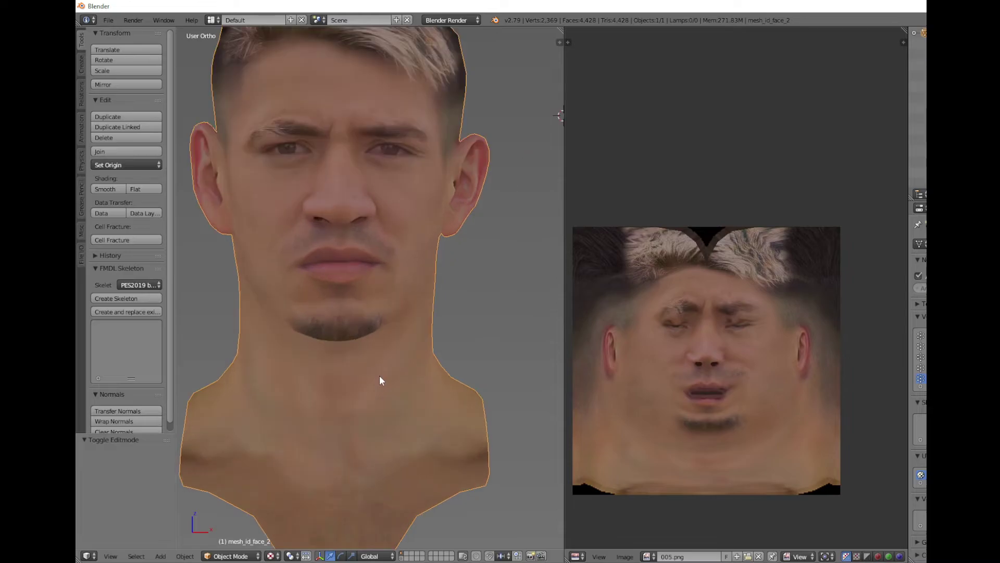
scroll(379, 375, "down", 2)
scroll(380, 375, "up", 1)
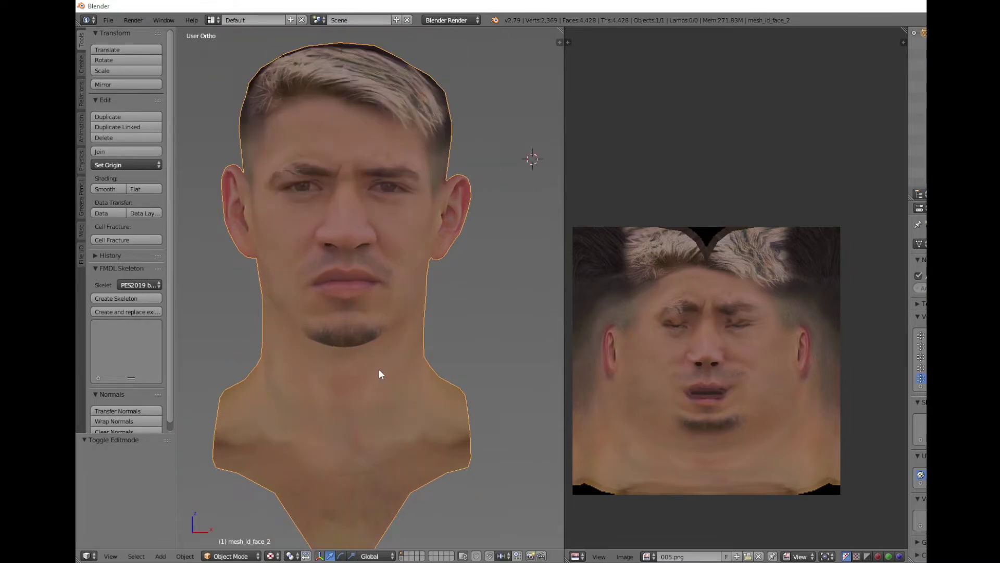
scroll(379, 369, "down", 3)
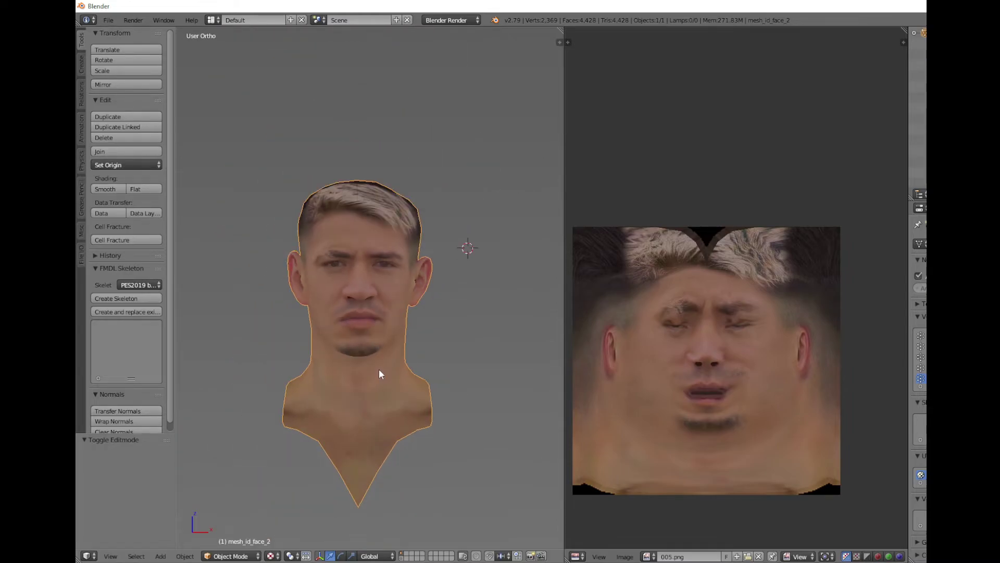
scroll(379, 367, "up", 2)
mouse_move(379, 364)
middle_mouse_down()
mouse_move(259, 365)
mouse_move(349, 344)
mouse_move(277, 344)
mouse_move(408, 342)
middle_mouse_up()
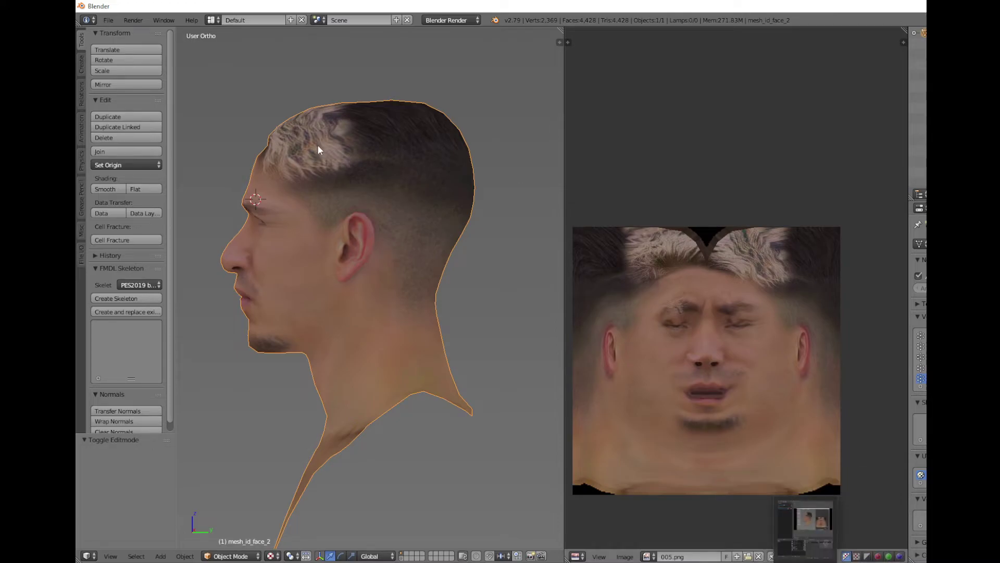
key("KP_1")
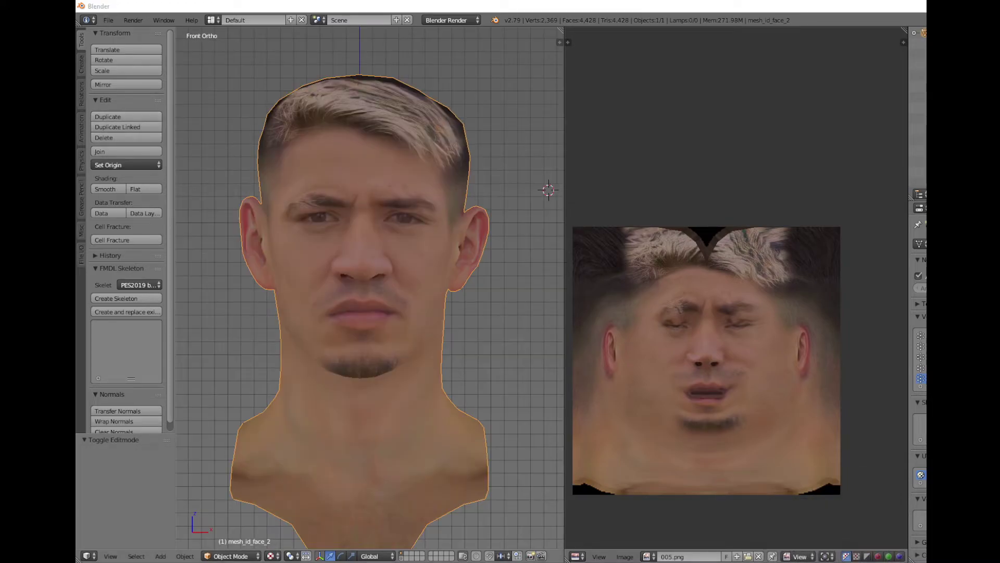
scroll(340, 211, "up", 2)
scroll(340, 211, "down", 2)
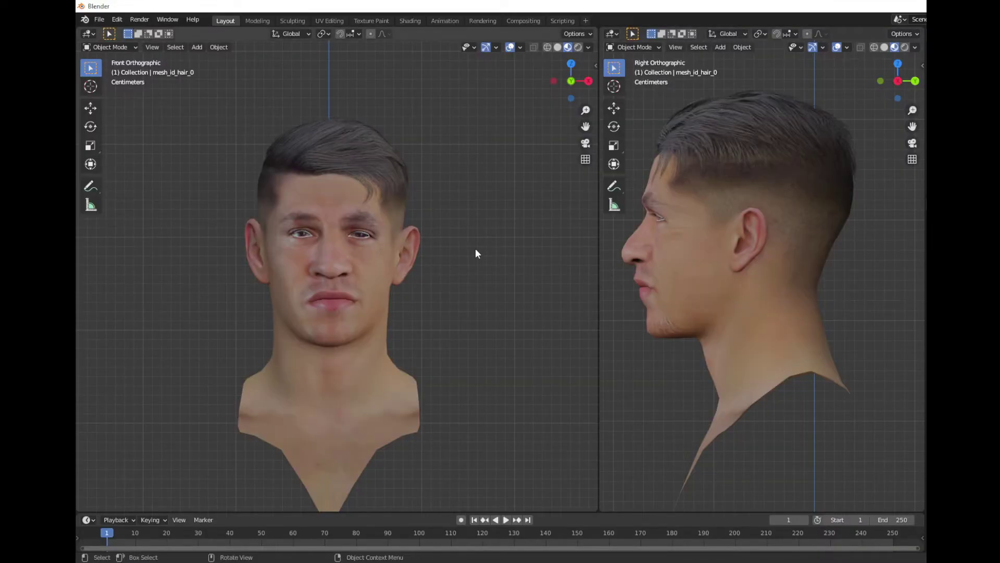
scroll(302, 252, "up", 3)
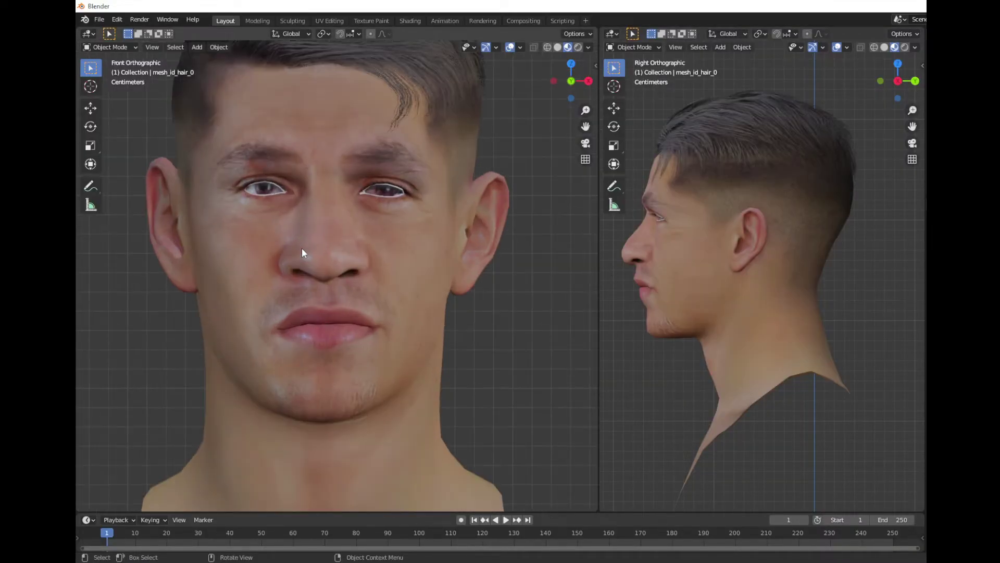
scroll(302, 249, "down", 2)
Import face.fpk from the #Win folder and centre the front view on the face.
key("shift")
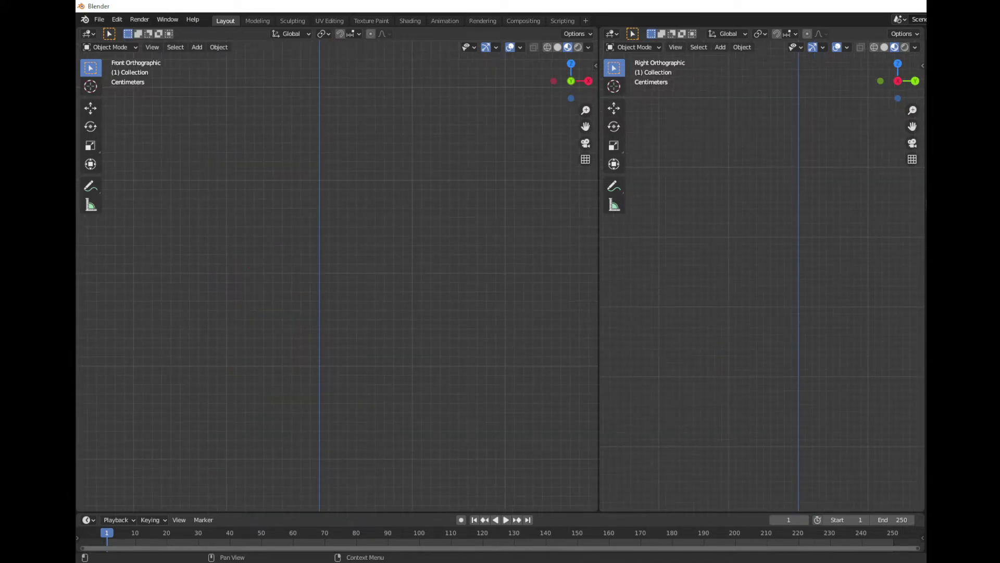
left_click(349, 425)
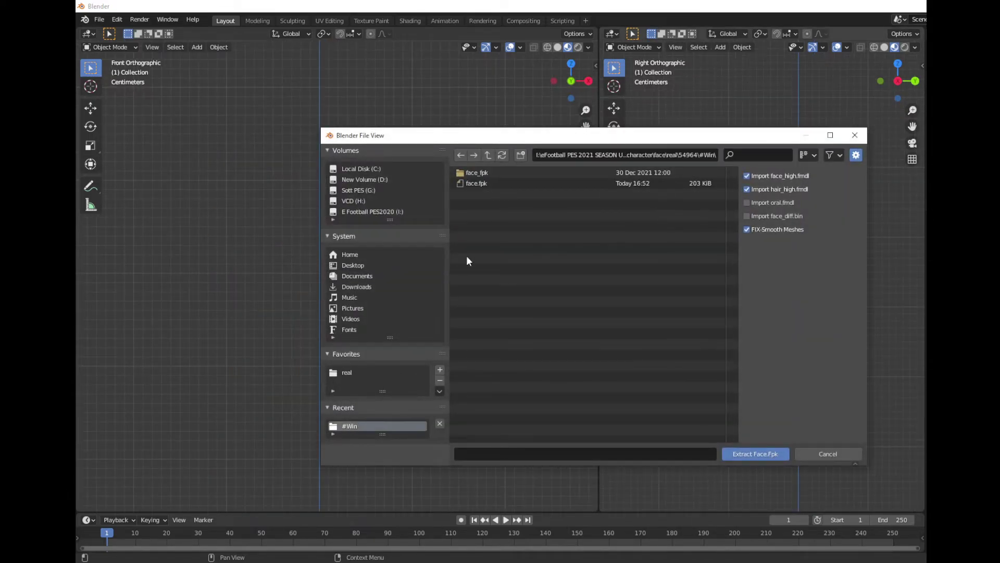
double_click(477, 184)
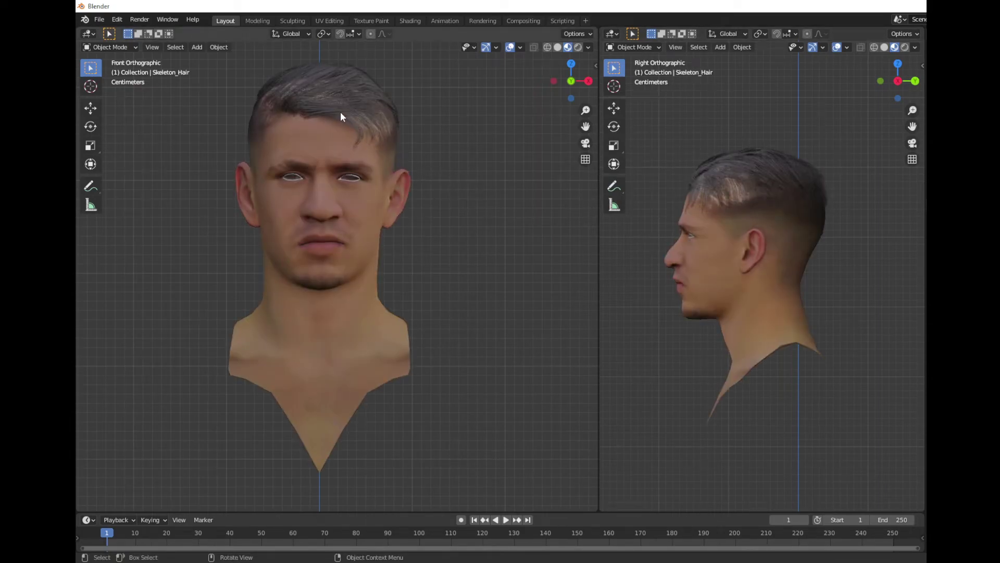
scroll(339, 112, "up", 1)
mouse_move(340, 111)
middle_mouse_down("shift")
mouse_move(376, 207)
mouse_move(399, 223)
mouse_move(261, 225)
mouse_move(435, 235)
middle_mouse_up("shift")
Reset to front orthographic view and zoom to inspect the textured head with hair.
scroll(386, 207, "up", 2)
scroll(387, 208, "down", 2)
key("KP_1")
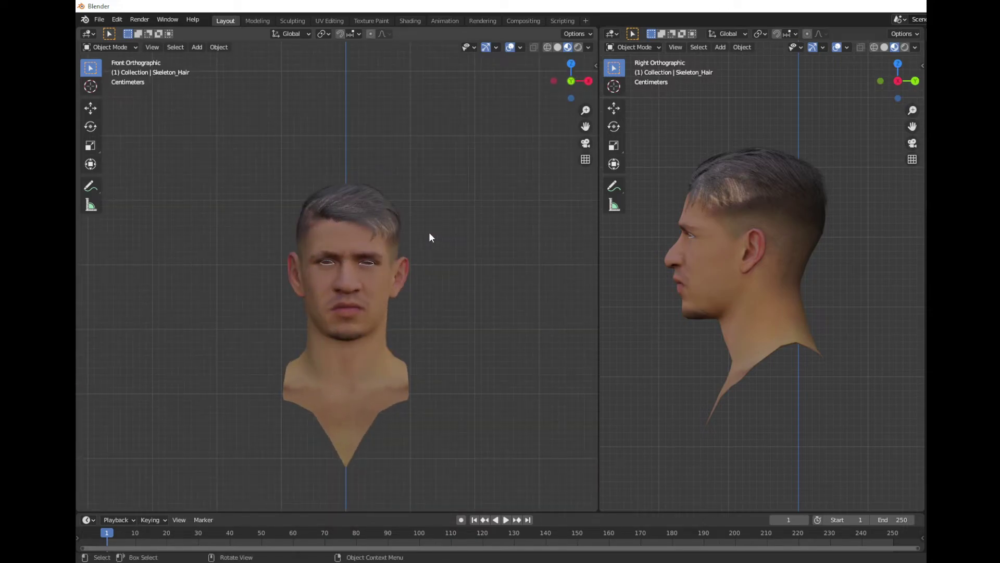
scroll(372, 293, "up", 3)
scroll(372, 293, "up", 4)
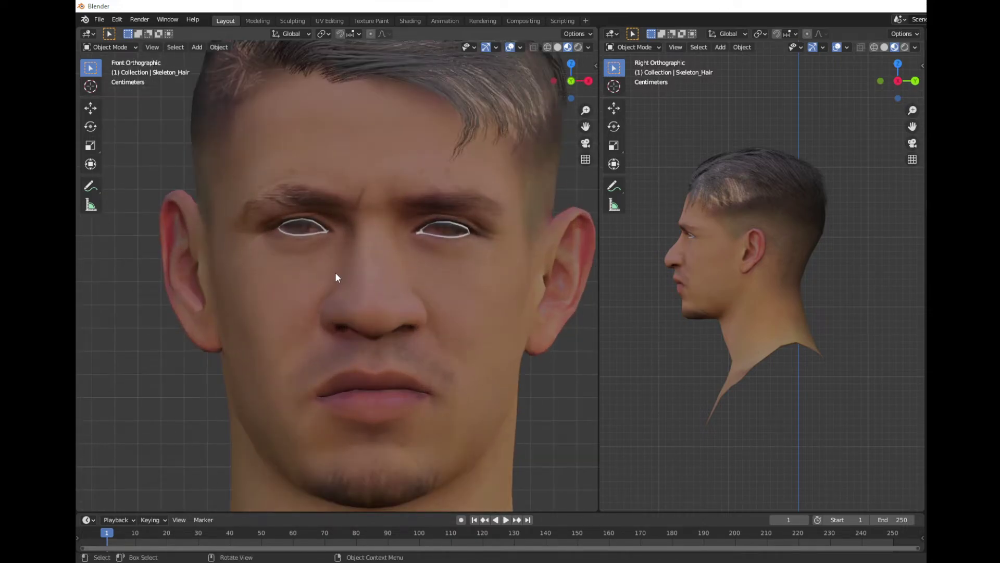
scroll(336, 271, "down", 2)
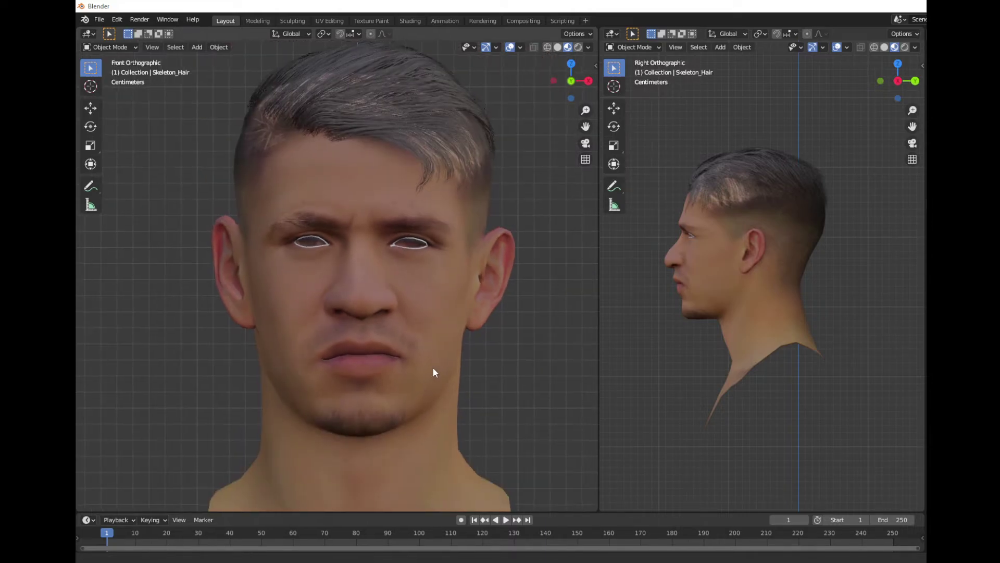
scroll(424, 352, "down", 1)
scroll(422, 344, "down", 1)
scroll(427, 348, "down", 1)
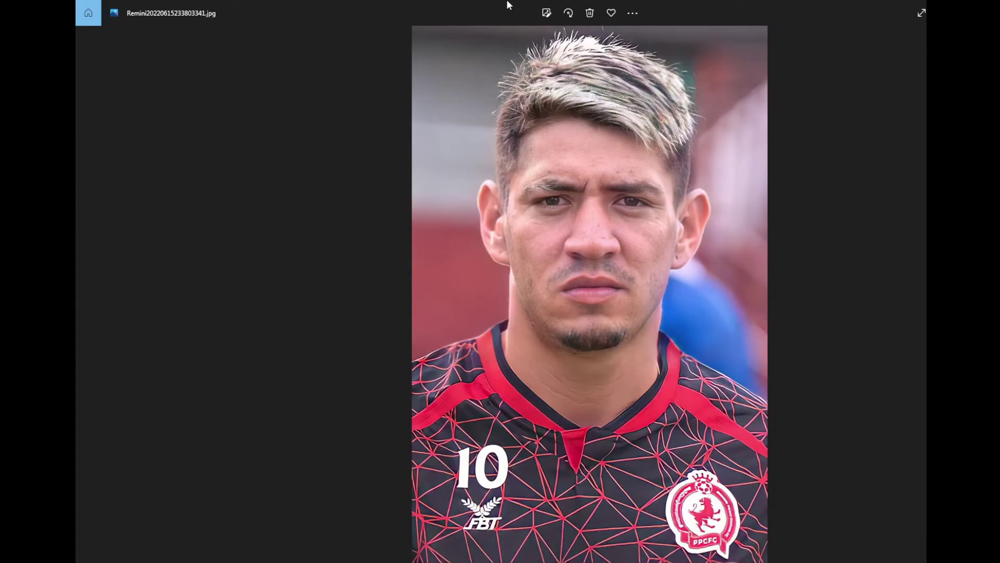
Place the reference photo window beside Blender's front view and zoom it to 55% on the player's face.
key("super+Down")
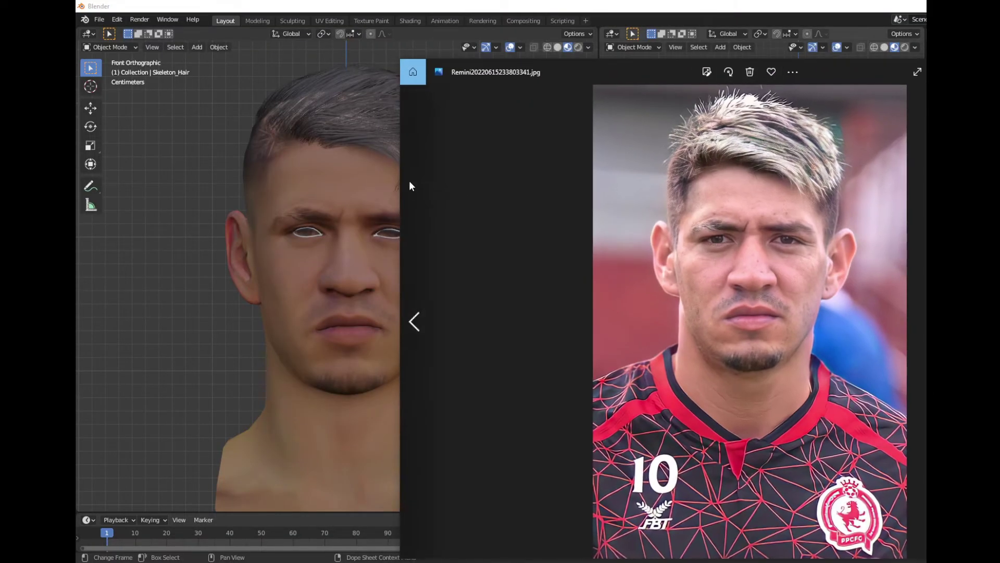
left_click_drag(401, 179, 685, 197)
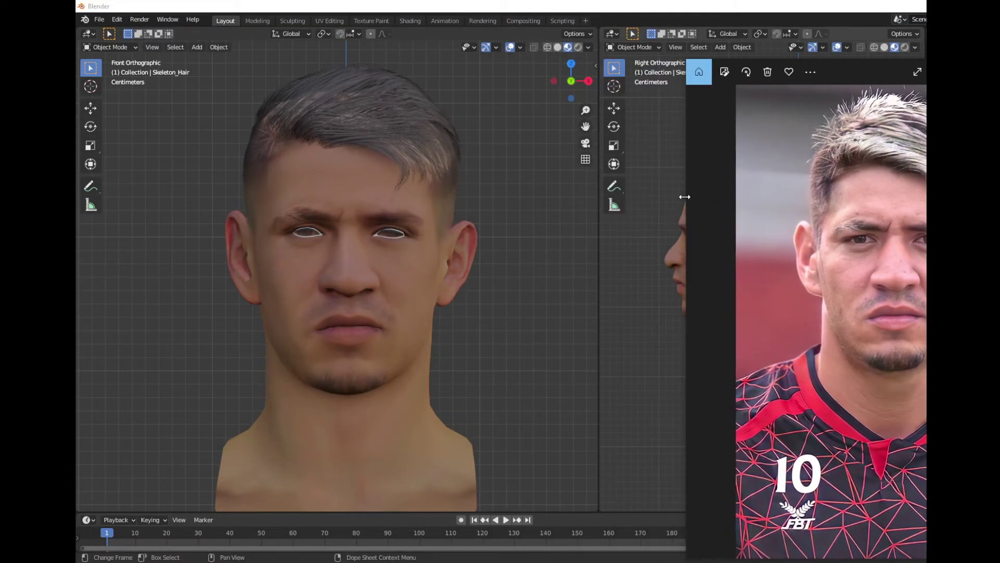
mouse_move(829, 64)
left_mouse_down()
mouse_move(746, 54)
mouse_move(716, 33)
left_mouse_up()
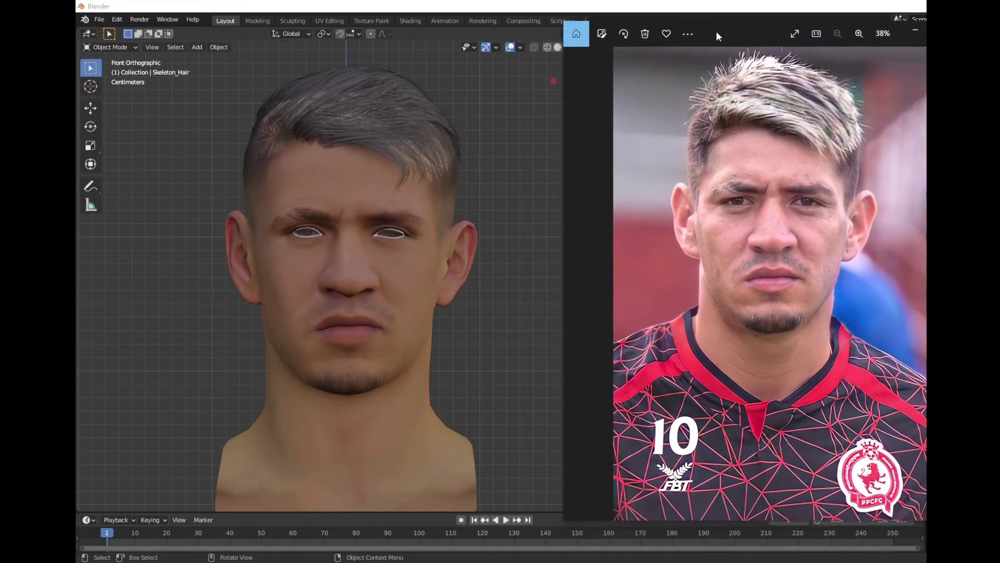
scroll(735, 229, "up", 3)
mouse_move(736, 230)
left_mouse_down()
mouse_move(768, 303)
mouse_move(786, 292)
left_mouse_up()
scroll(480, 208, "up", 2)
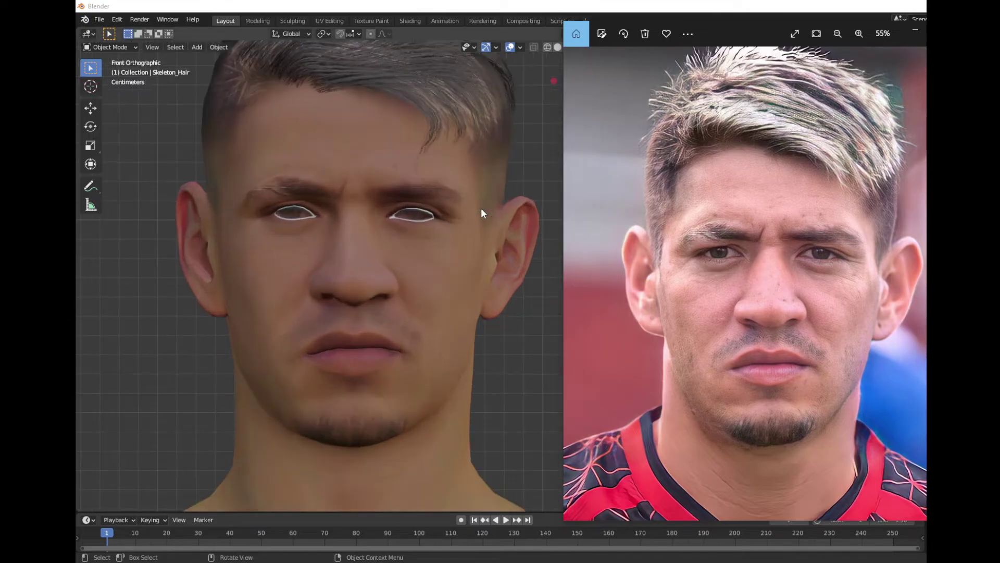
scroll(480, 208, "down", 1)
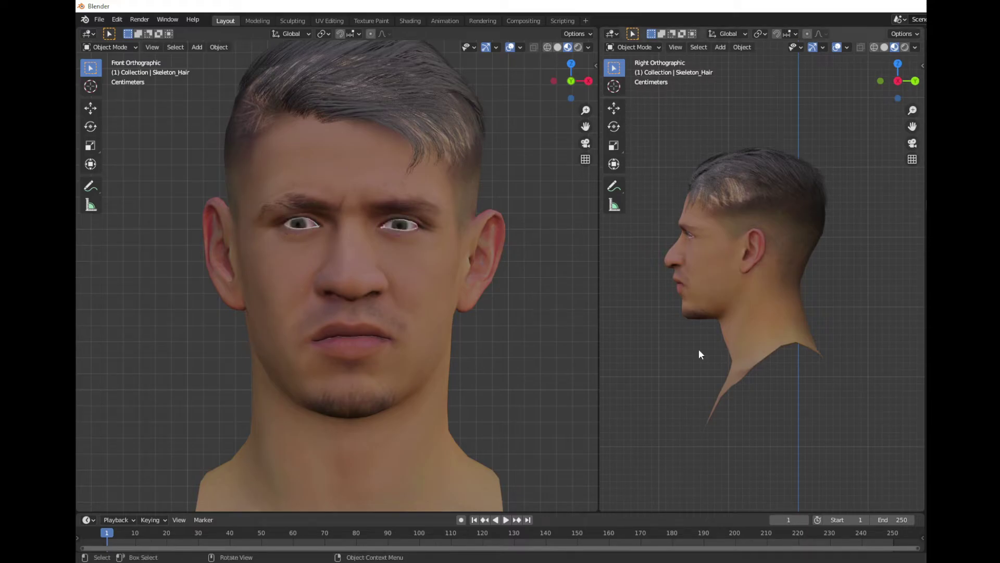
Nudge the right and left eyeballs so they sit correctly in the eye sockets.
scroll(311, 198, "up", 4)
scroll(252, 155, "up", 1)
left_click(249, 147)
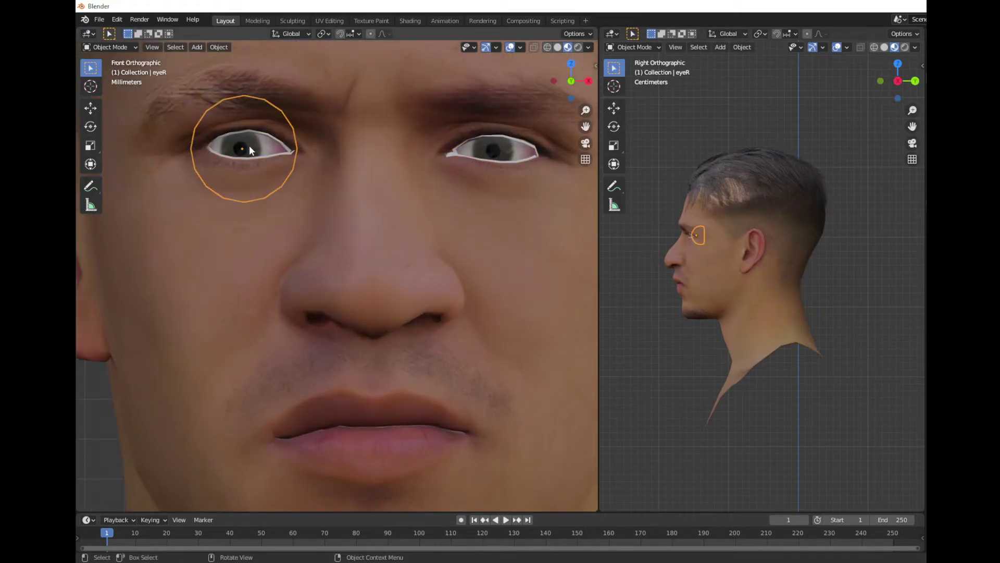
key("g")
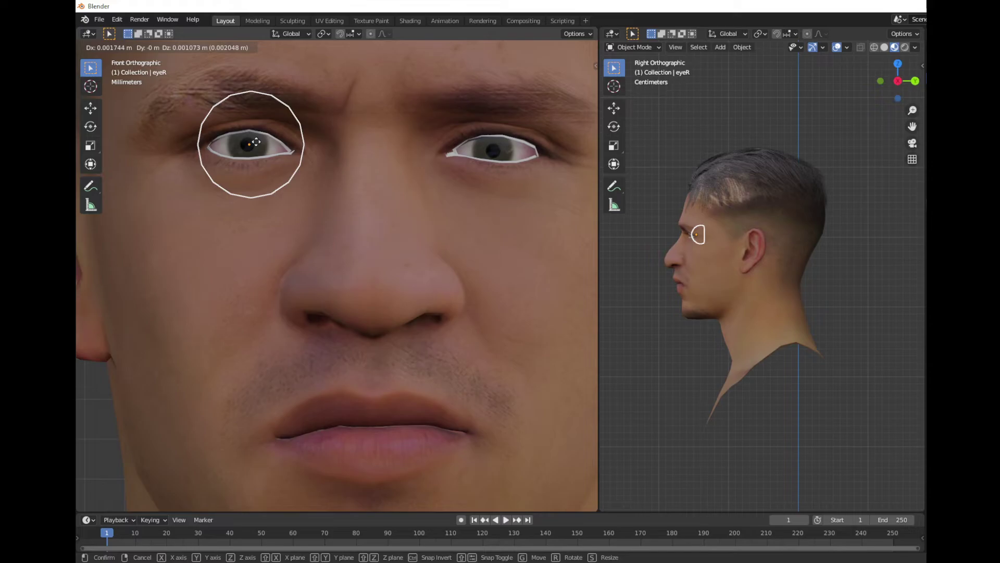
left_click(255, 141)
left_click(491, 154)
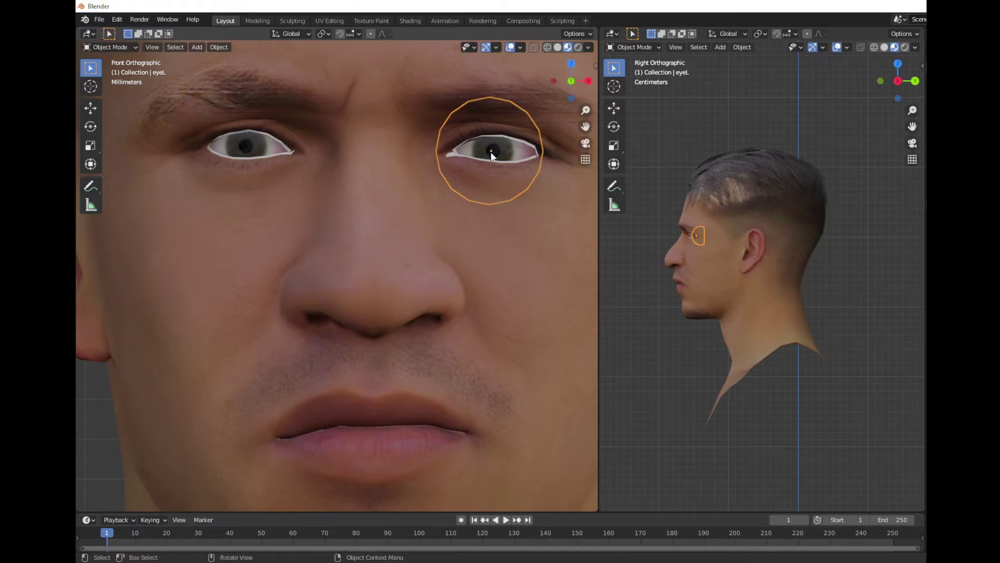
key("g")
left_click(495, 151)
key("g")
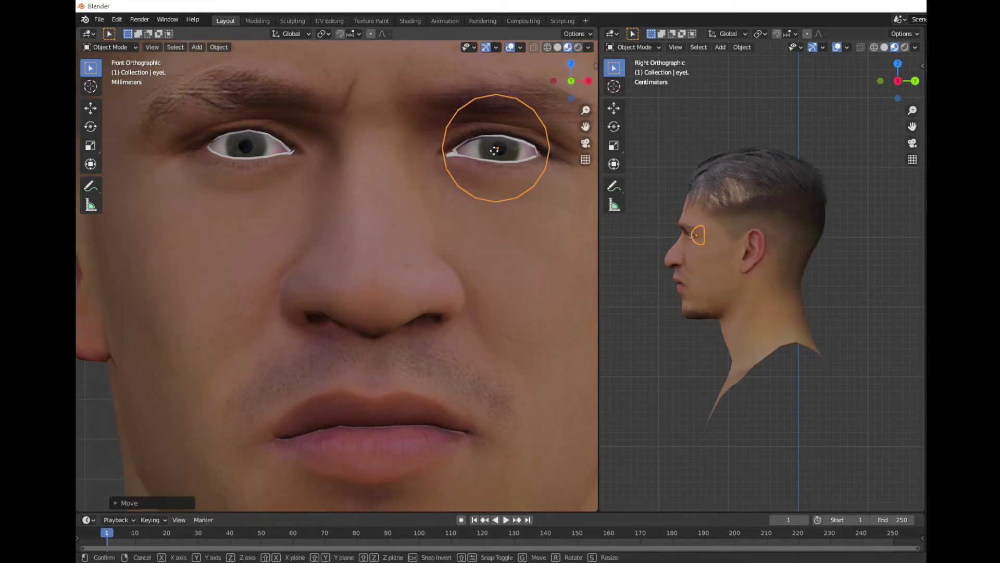
left_click(494, 153)
scroll(494, 157, "down", 3)
Lower the mouth slightly and compare the head against the player's reference photo.
left_click(370, 362)
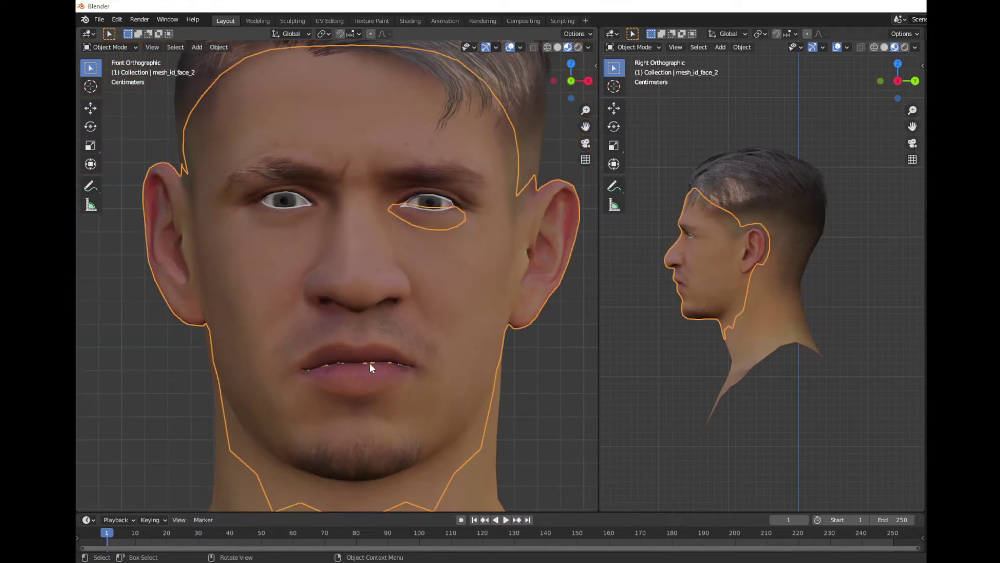
key("g")
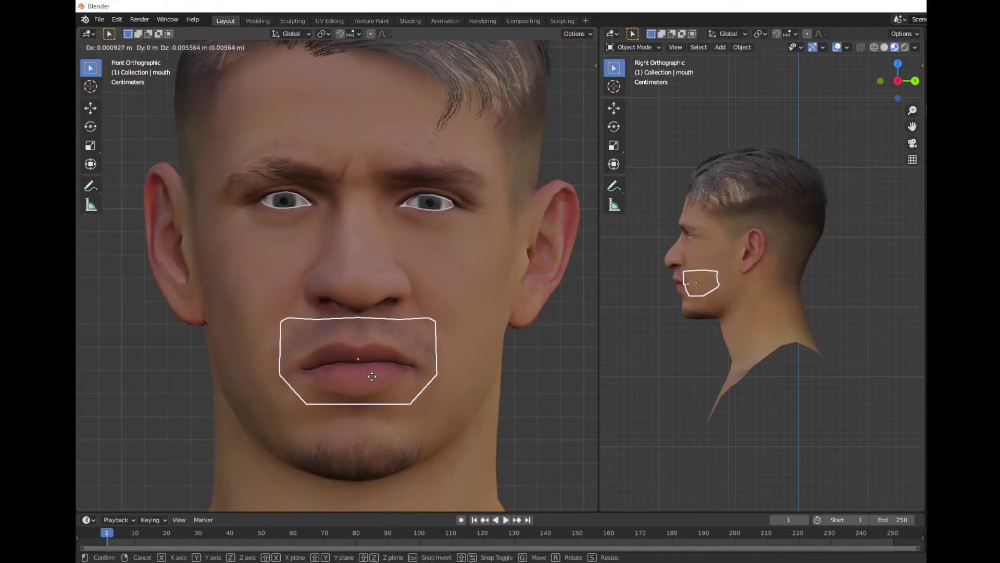
left_click(371, 377)
left_click(543, 382)
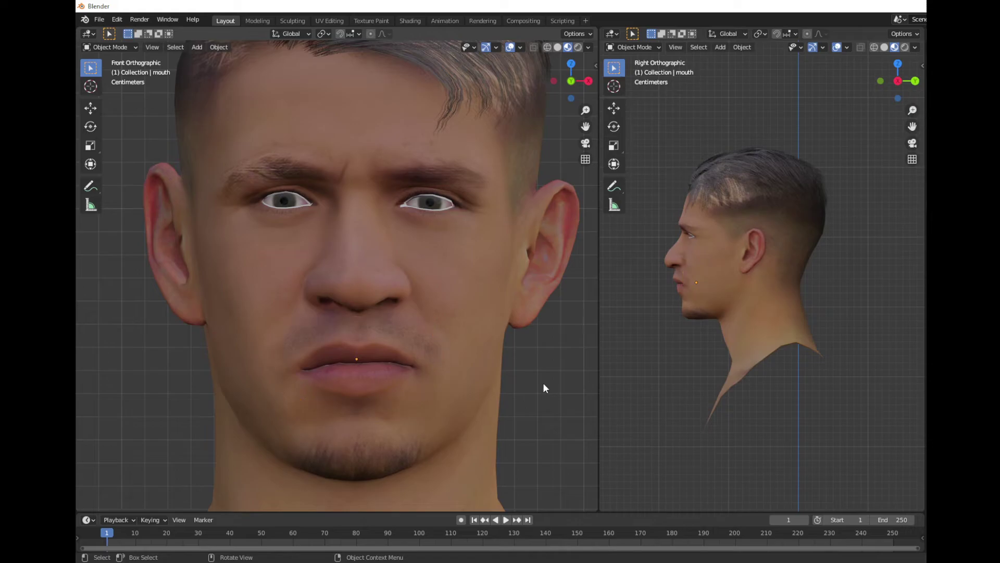
scroll(407, 230, "down", 1)
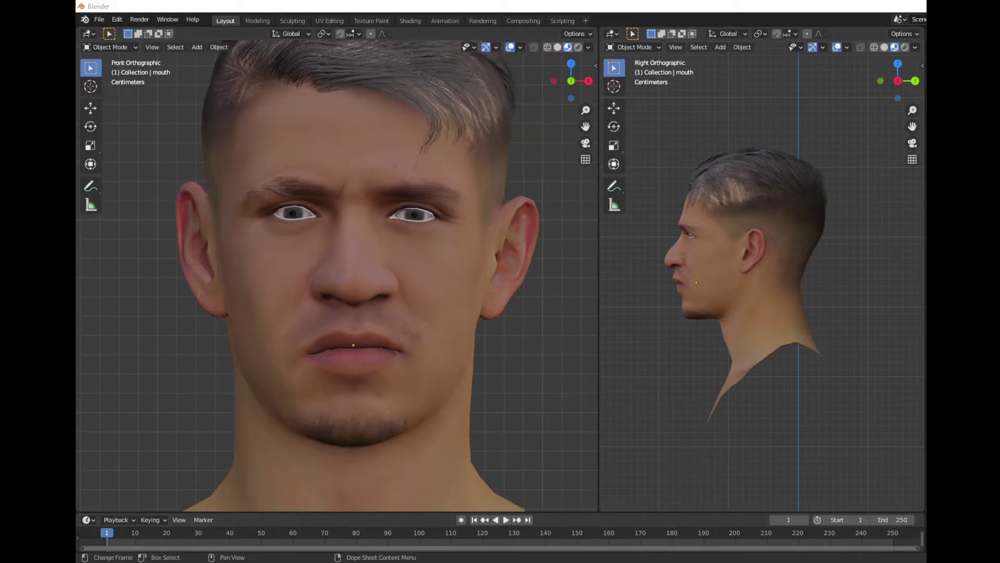
key("alt+Tab")
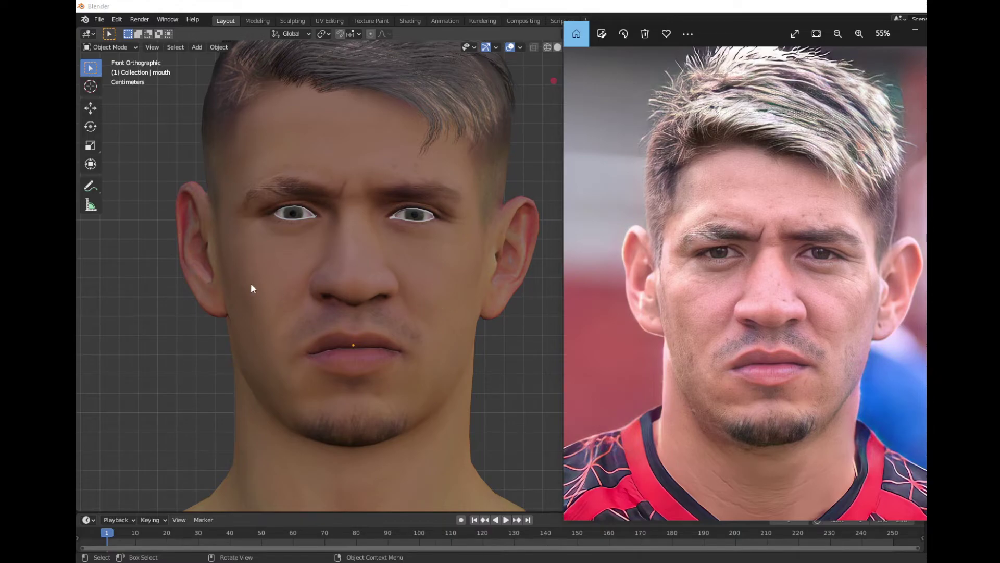
scroll(288, 277, "down", 1)
scroll(337, 282, "down", 1)
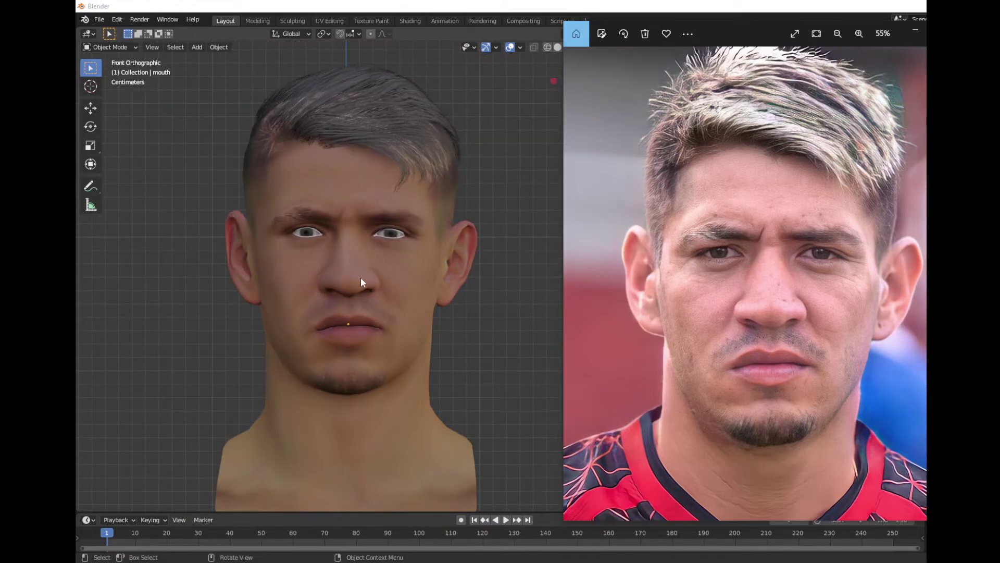
key("alt+Tab")
Put the face mesh in Edit Mode with nothing selected and Proportional Editing enabled.
left_click(343, 232)
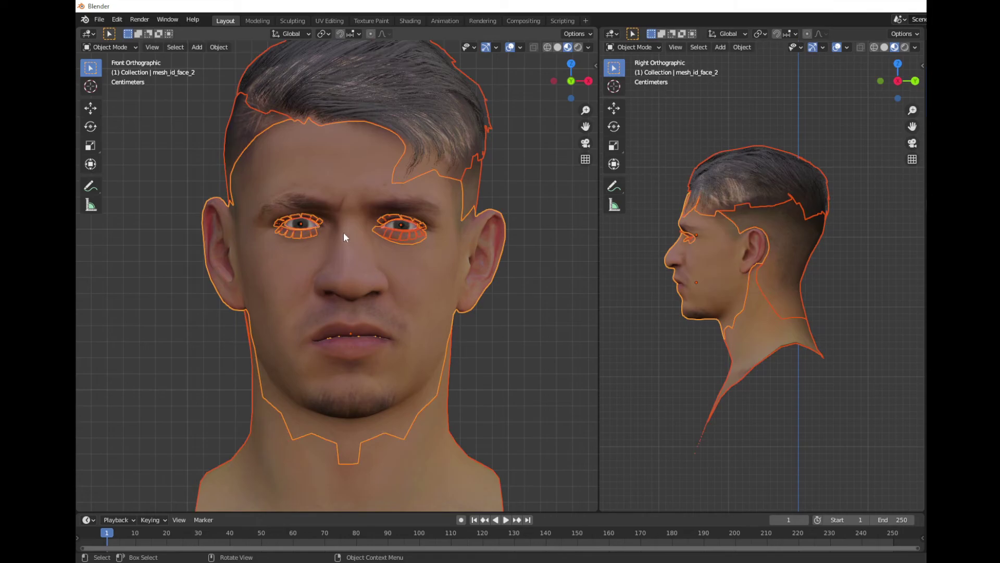
left_click(125, 49)
left_click(118, 71)
key("alt+a")
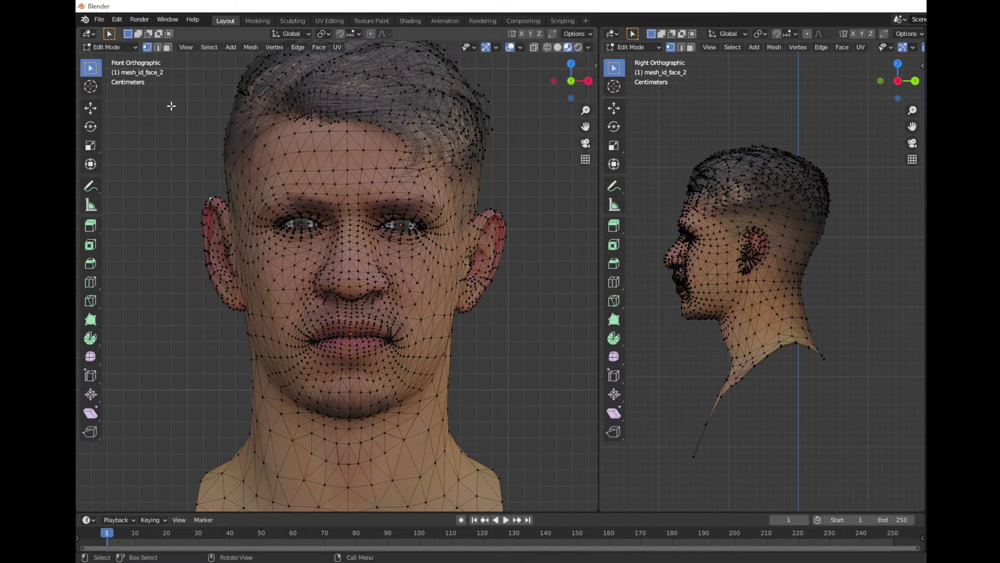
left_click(371, 33)
Soft-move the ear vertices with a reduced falloff radius, then undo that attempt.
key("g")
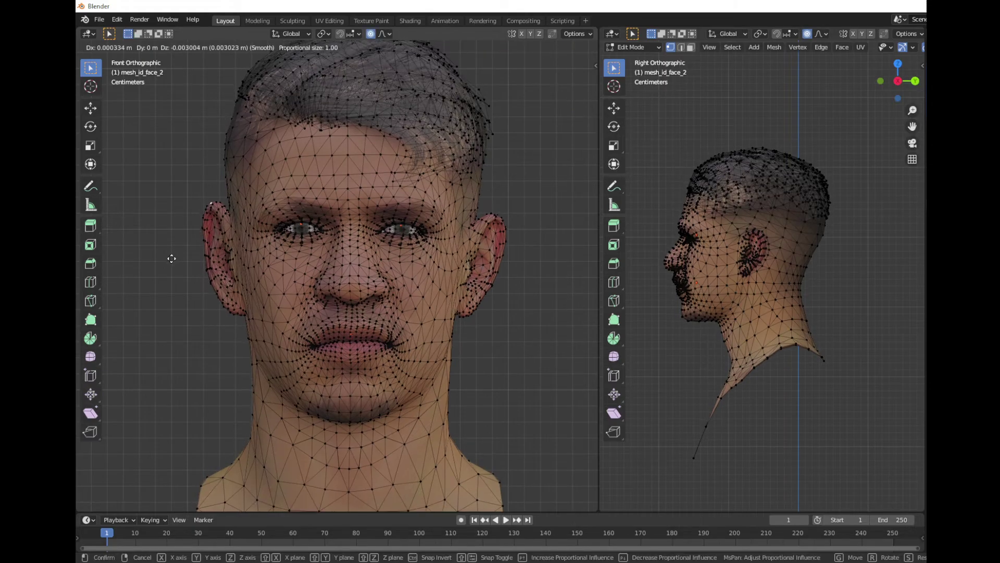
scroll(171, 258, "up", 8)
scroll(172, 258, "up", 7)
scroll(172, 259, "up", 7)
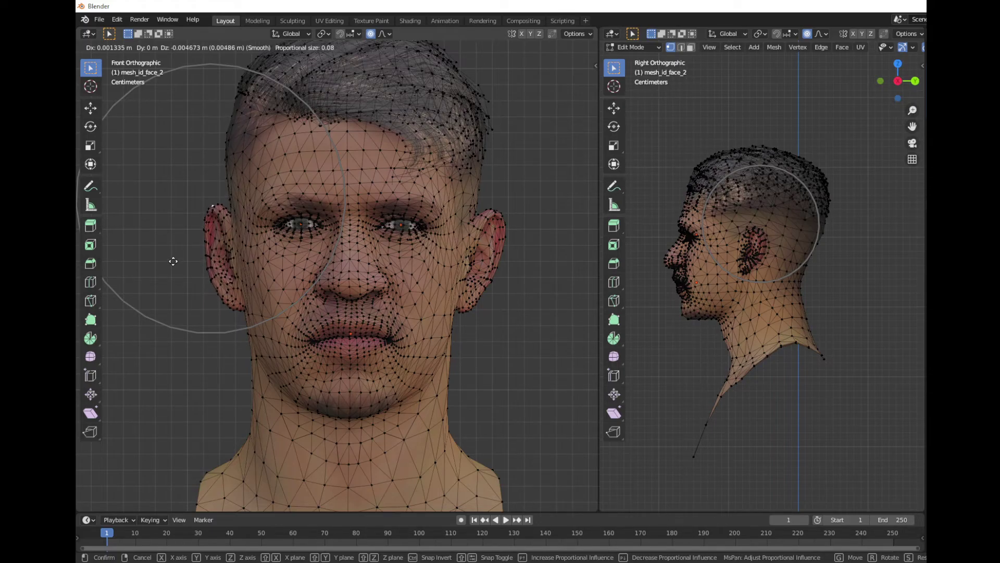
left_click(173, 261)
scroll(173, 261, "up", 1)
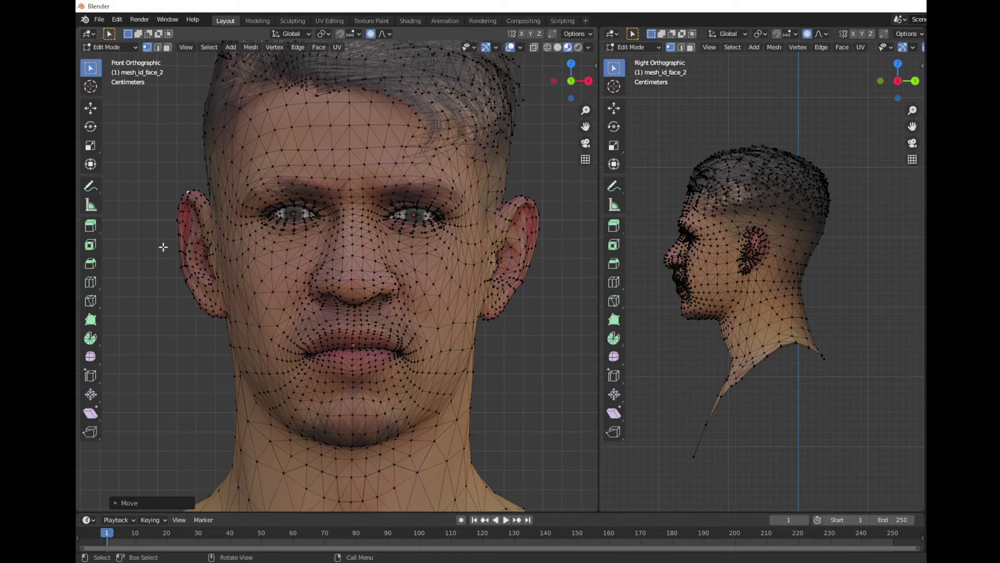
key("ctrl+z")
Make two more small-falloff proportional moves at the ear and return to Object Mode.
key("g")
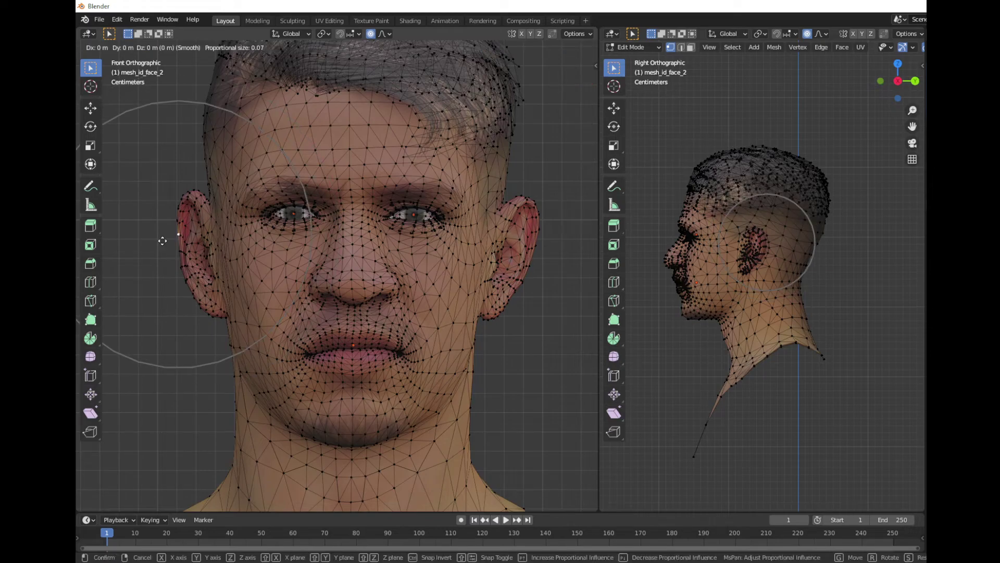
scroll(160, 241, "up", 1)
scroll(160, 242, "up", 1)
scroll(160, 241, "up", 1)
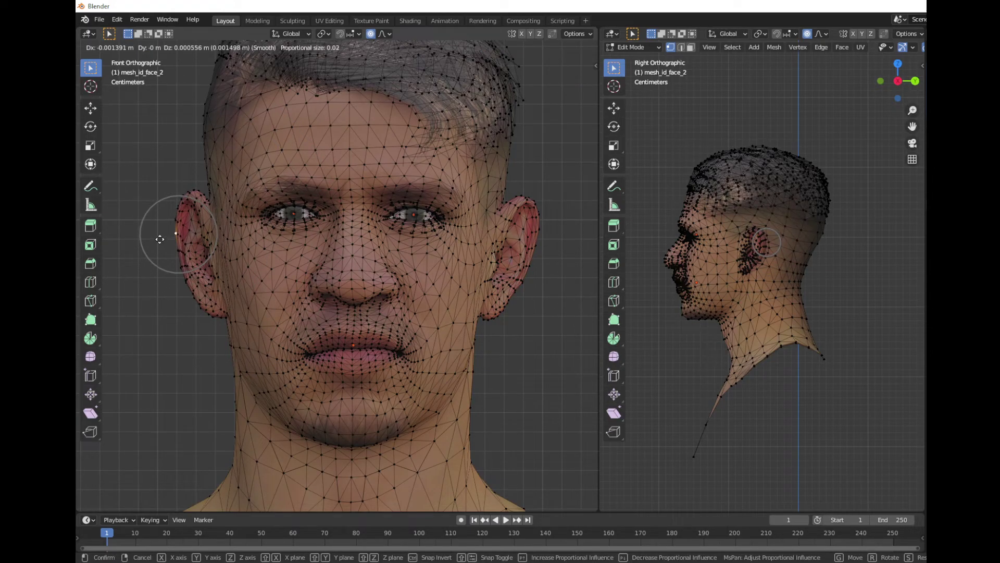
left_click(156, 238)
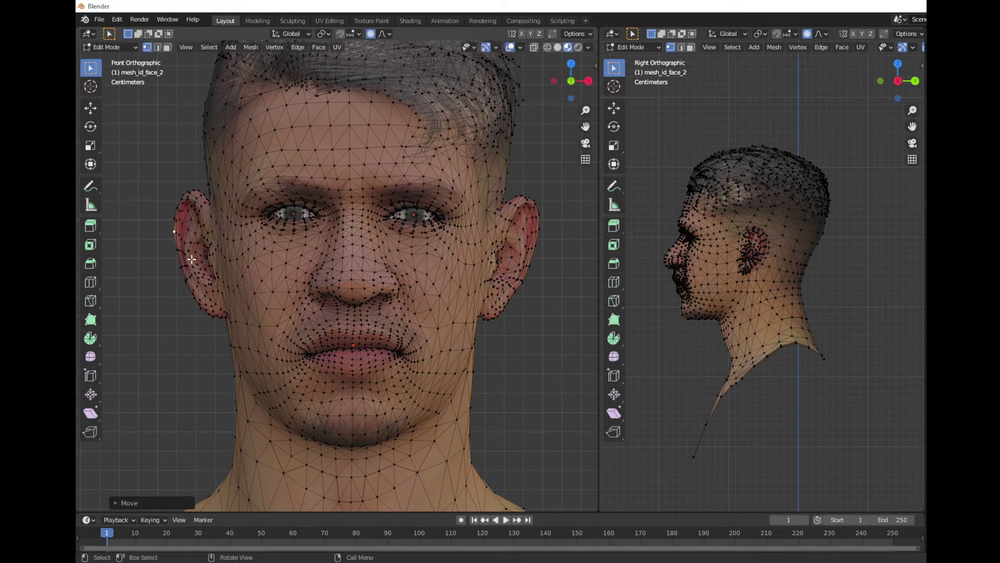
key("g")
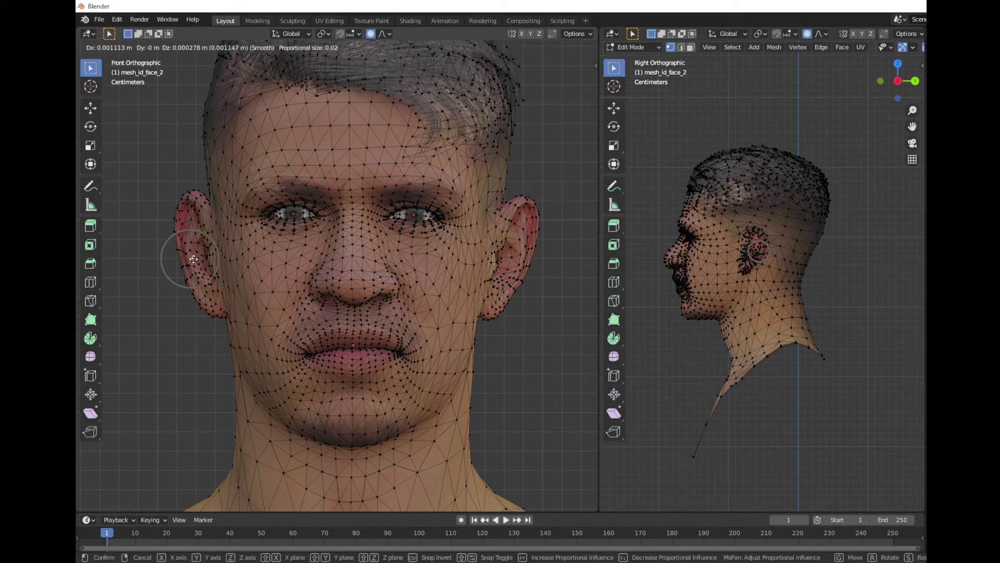
left_click(193, 259)
scroll(419, 281, "down", 3)
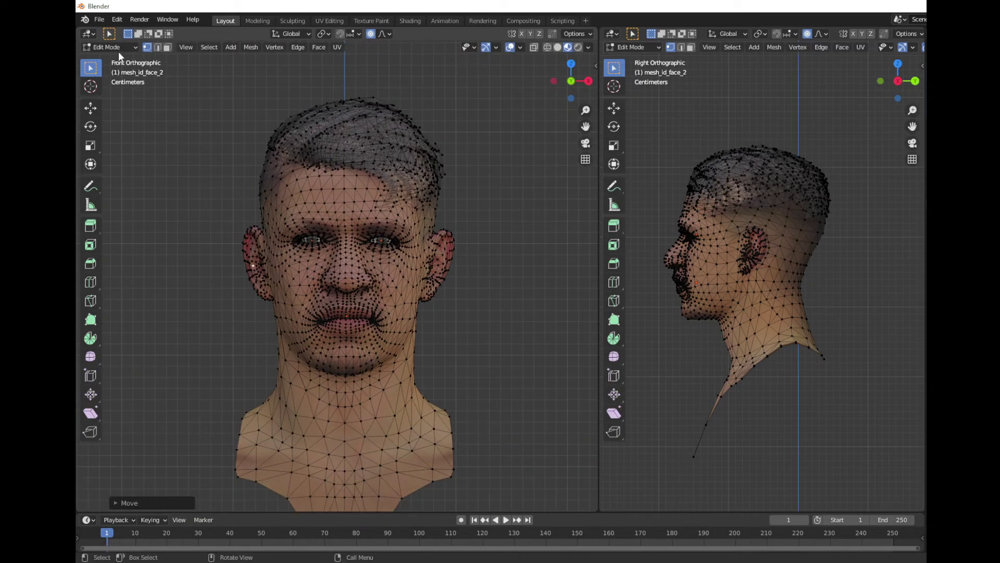
left_click(118, 47)
left_click(231, 229)
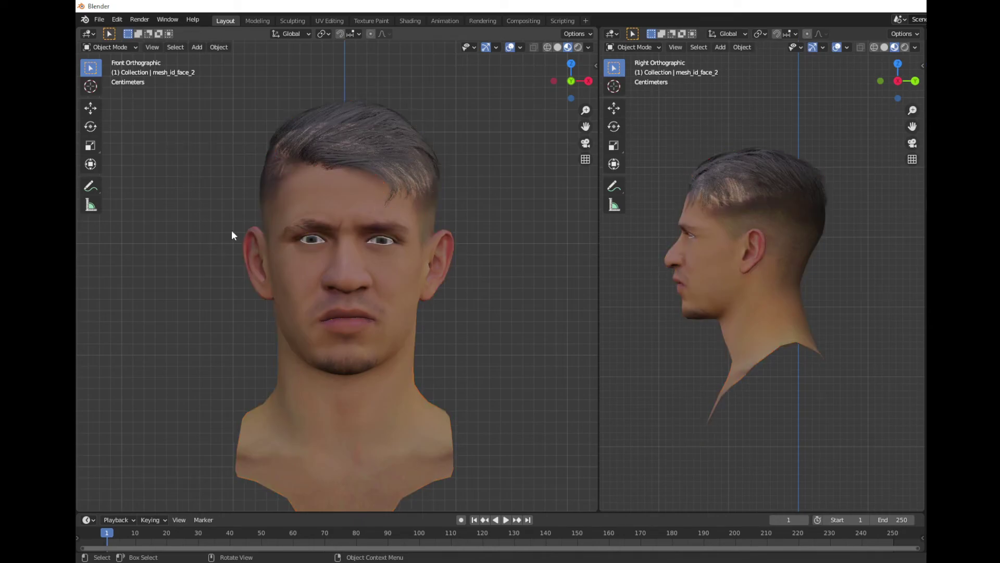
scroll(523, 224, "down", 1)
scroll(523, 224, "down", 2)
scroll(478, 237, "up", 1)
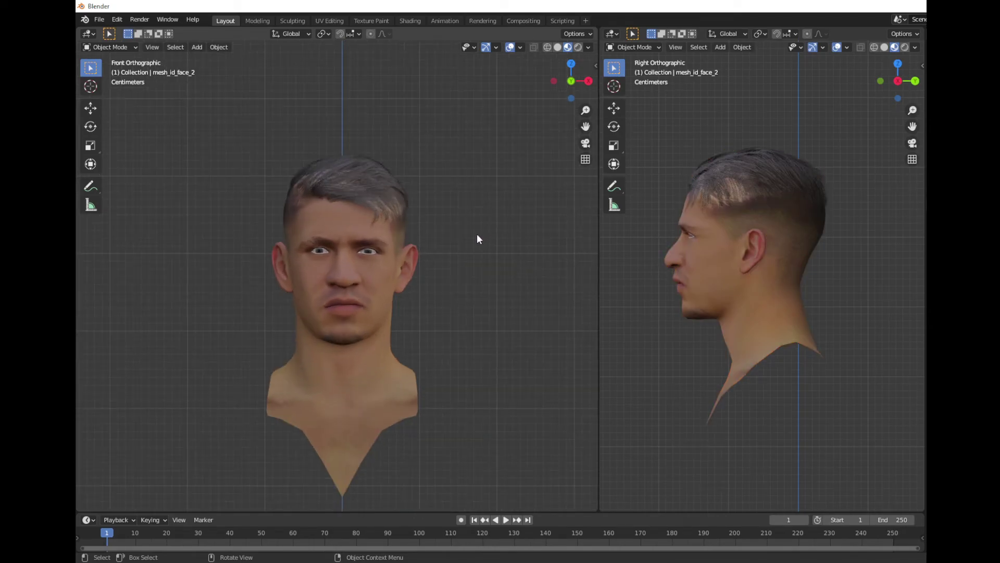
scroll(477, 234, "down", 1)
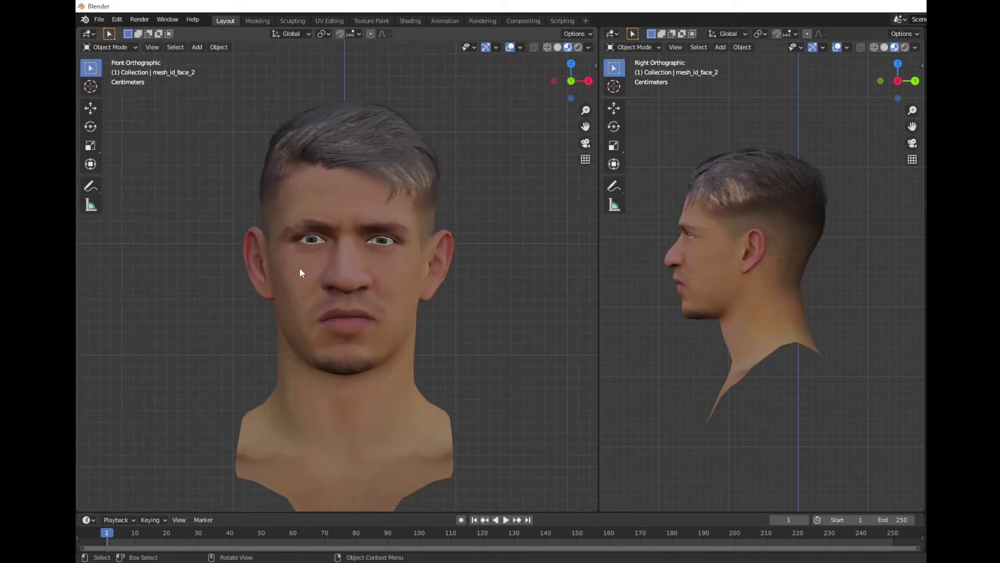
scroll(532, 241, "up", 2)
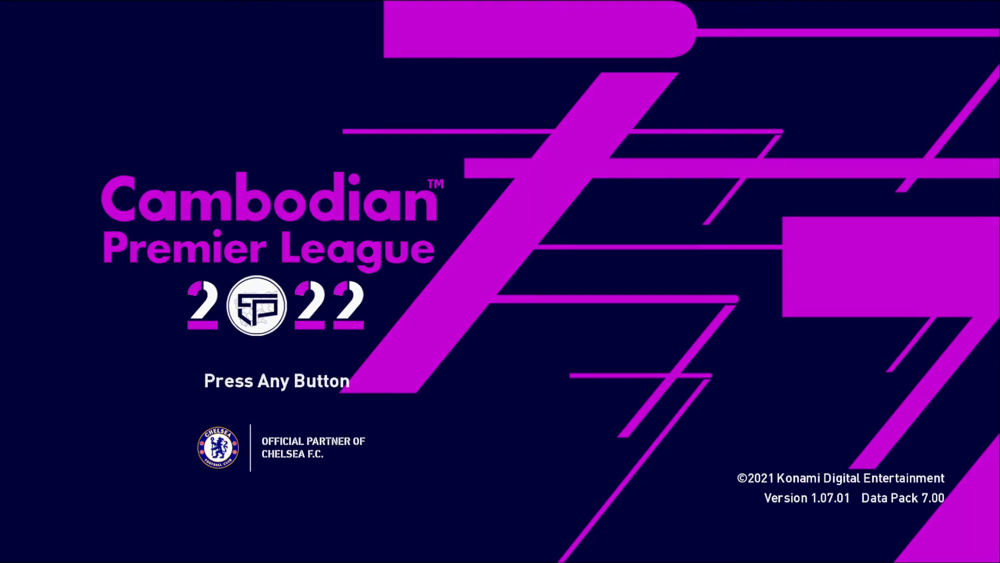
Pass the title screen and online-service notice, then choose Edit under Settings.
key("Return")
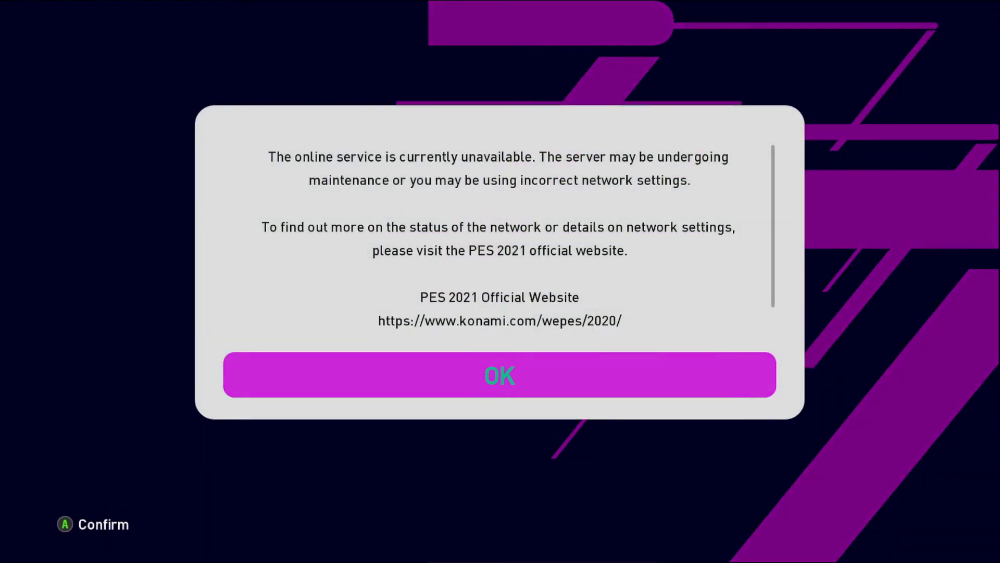
key("Return")
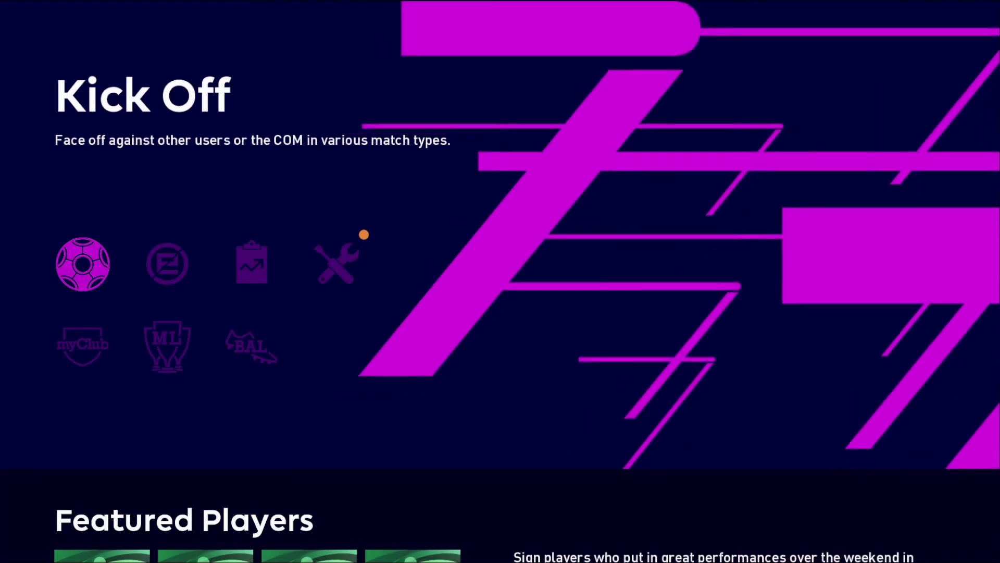
key("Right")
key("Right")
key("Right")
key("Return")
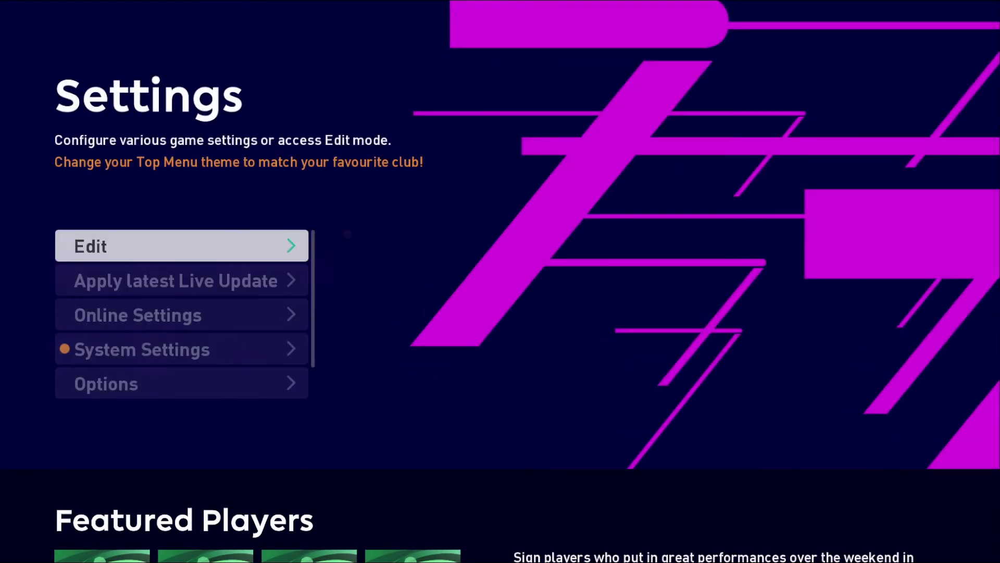
key("Return")
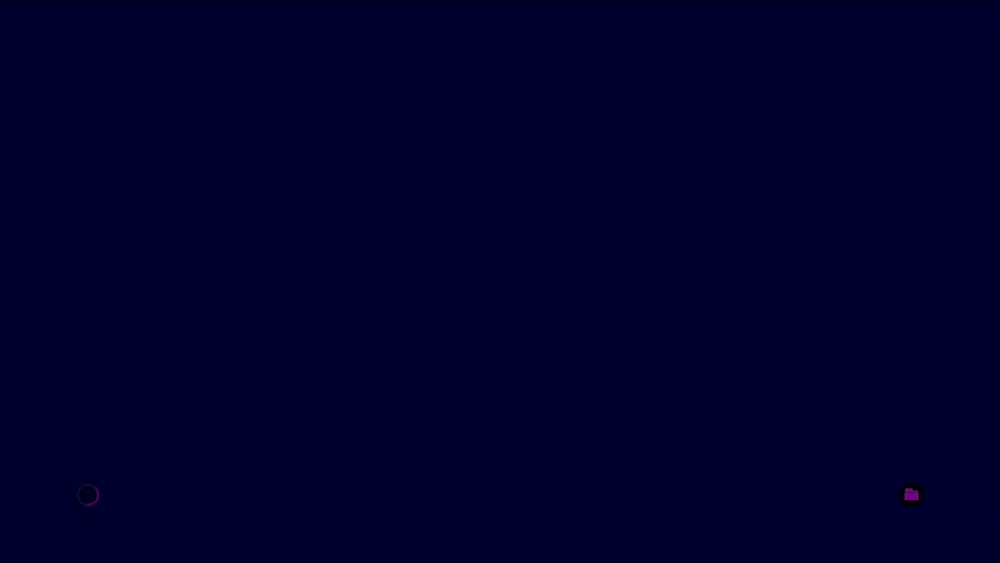
Dismiss the Load Data notice and open Phnom Penh Crown F.C's squad in Edit Player.
key("Return")
key("Return")
key("Down")
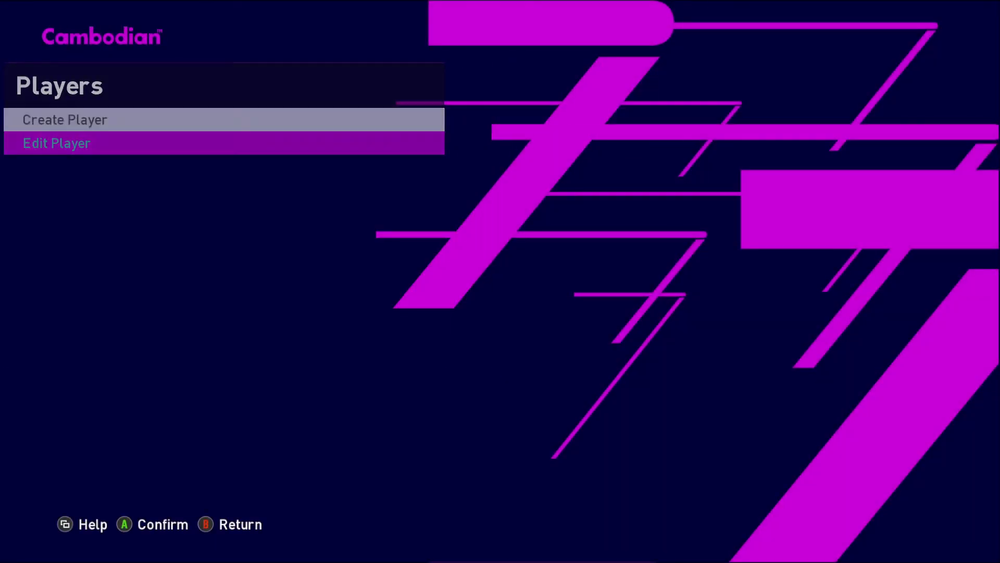
key("Return")
key("Down")
key("Down")
key("Down")
key("Down")
key("Down")
key("Down")
key("Down")
key("Down")
key("Down")
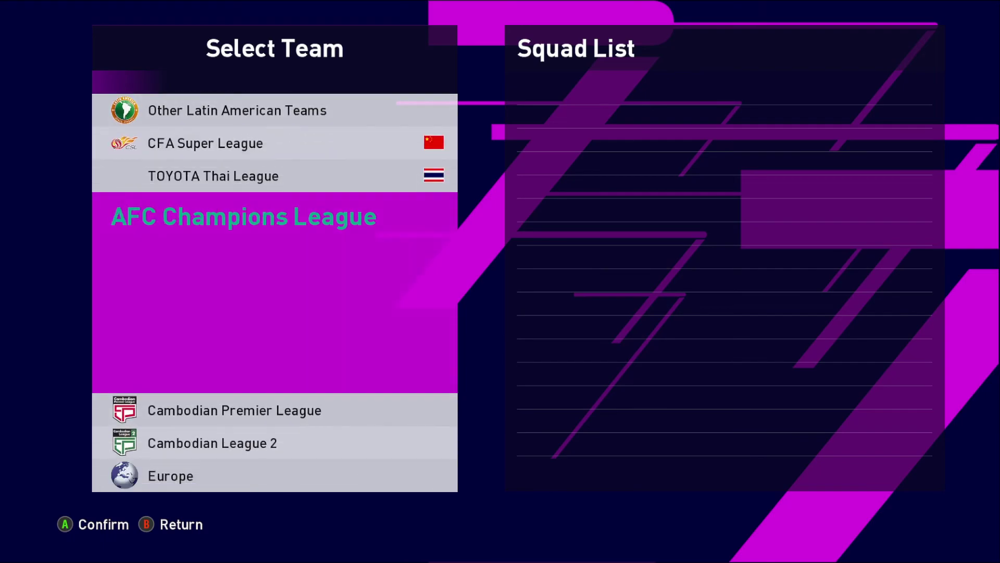
key("Down")
key("Return")
key("Return")
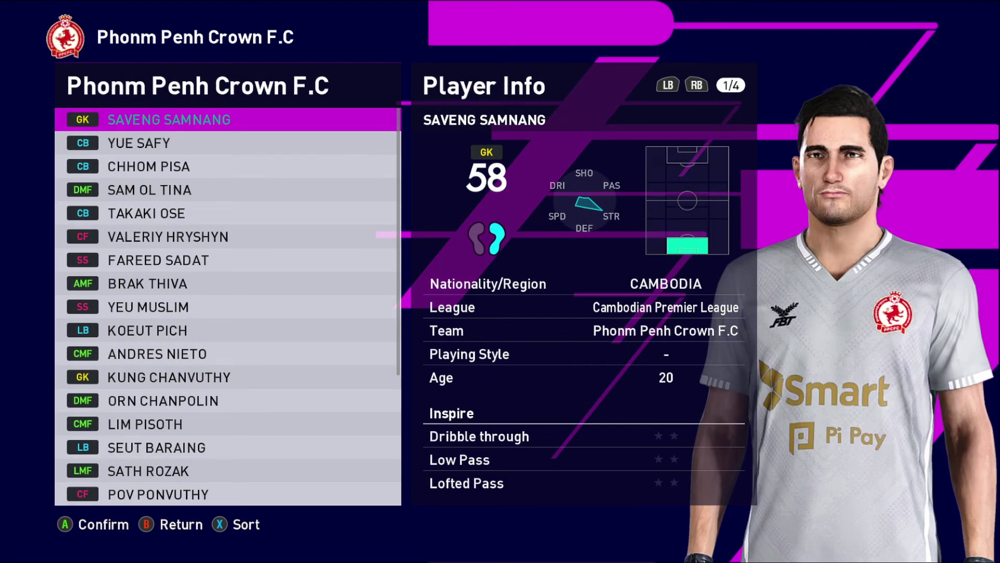
Select the Colombian CMF in the squad list and open his Basic Settings.
key("Down")
key("Down")
key("Down")
key("Down")
key("Down")
key("Down")
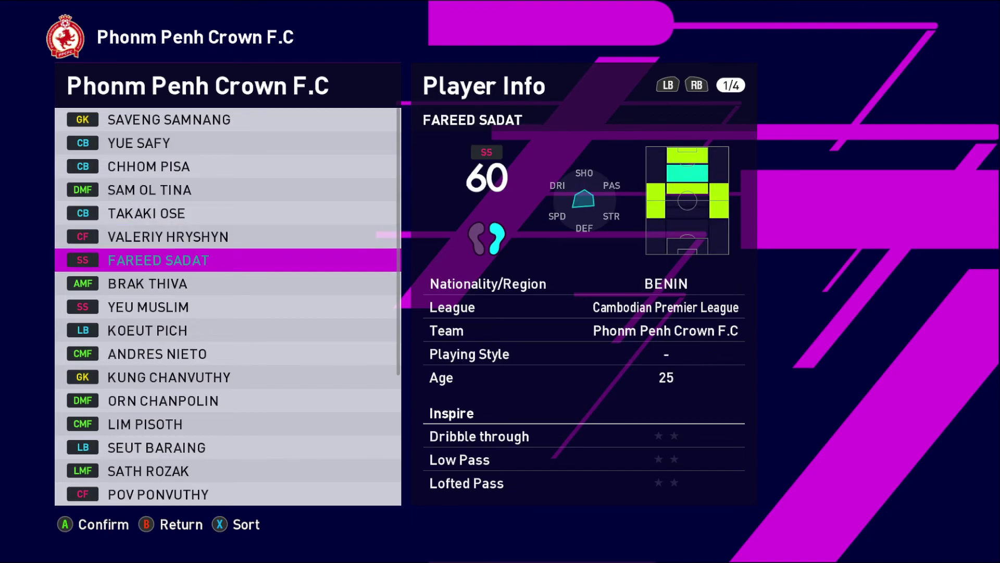
key("Down")
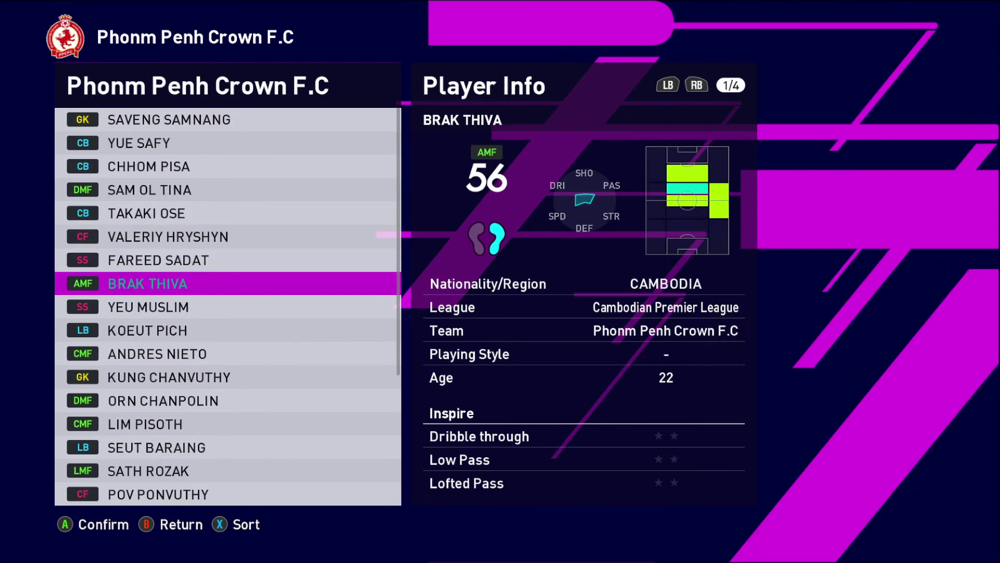
key("Down")
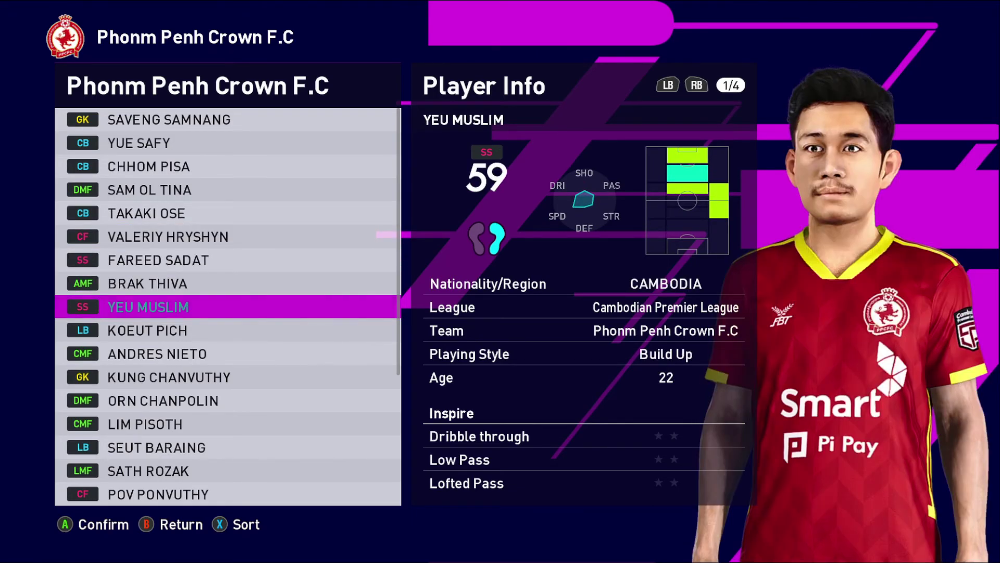
key("Down")
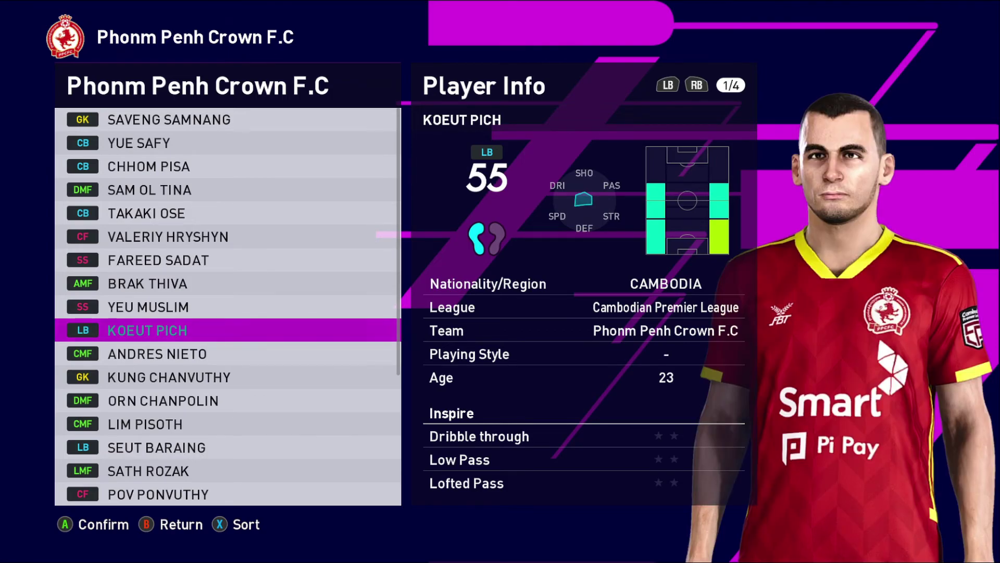
key("Down")
key("Down")
key("Down")
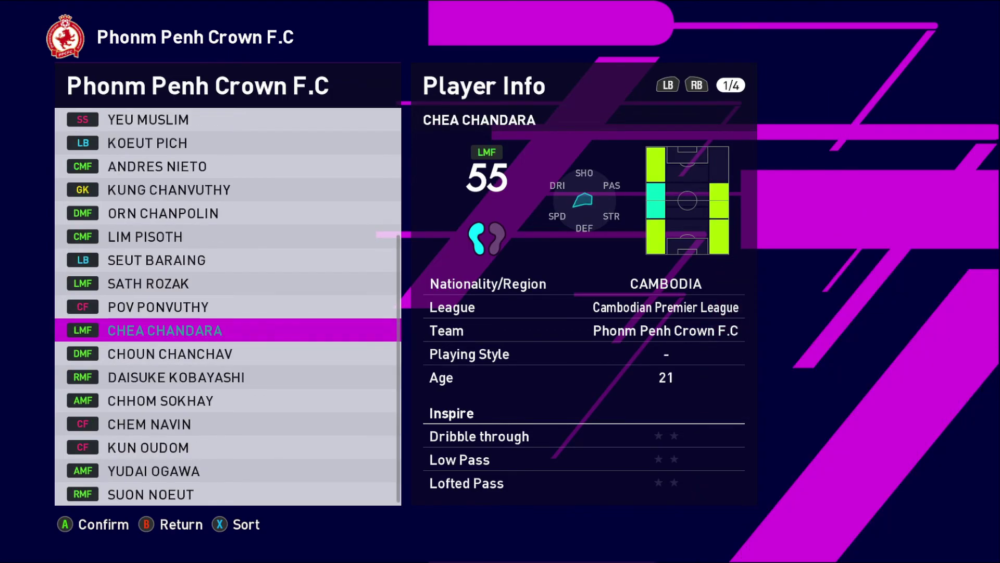
key("Down")
key("Down")
key("Down")
key("Up")
key("Up")
key("Up")
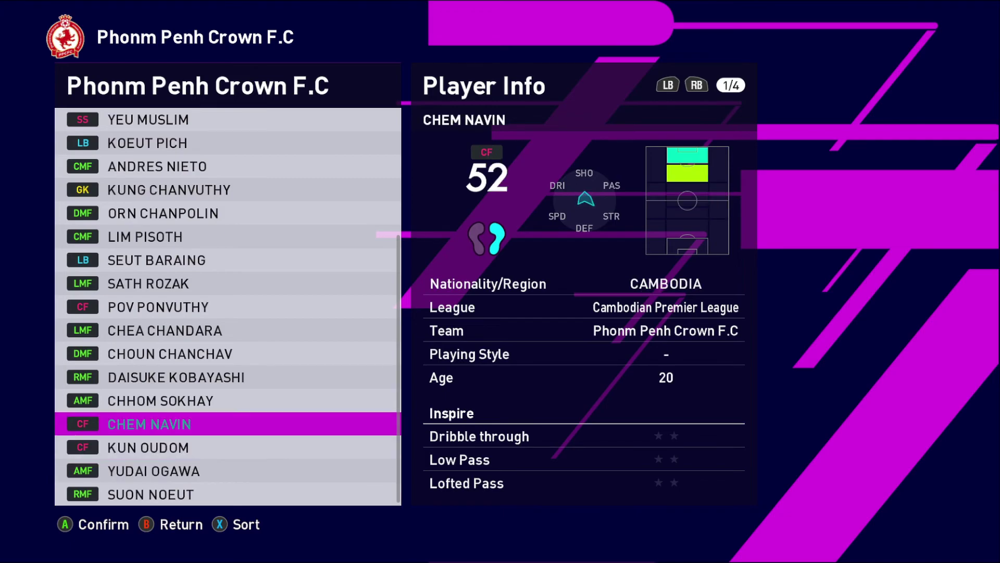
key("Up")
key("Up")
key("Up")
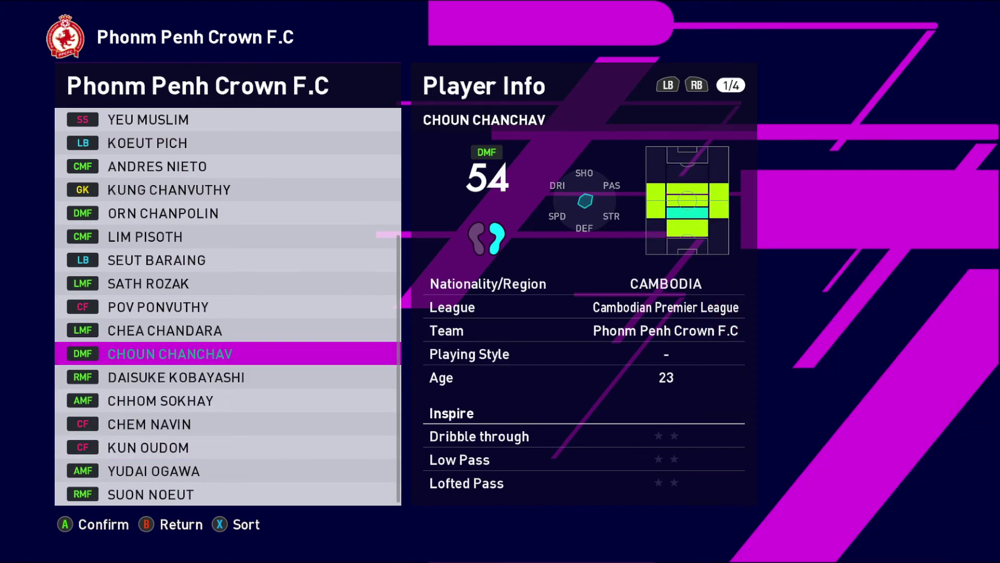
key("Up")
key("Up")
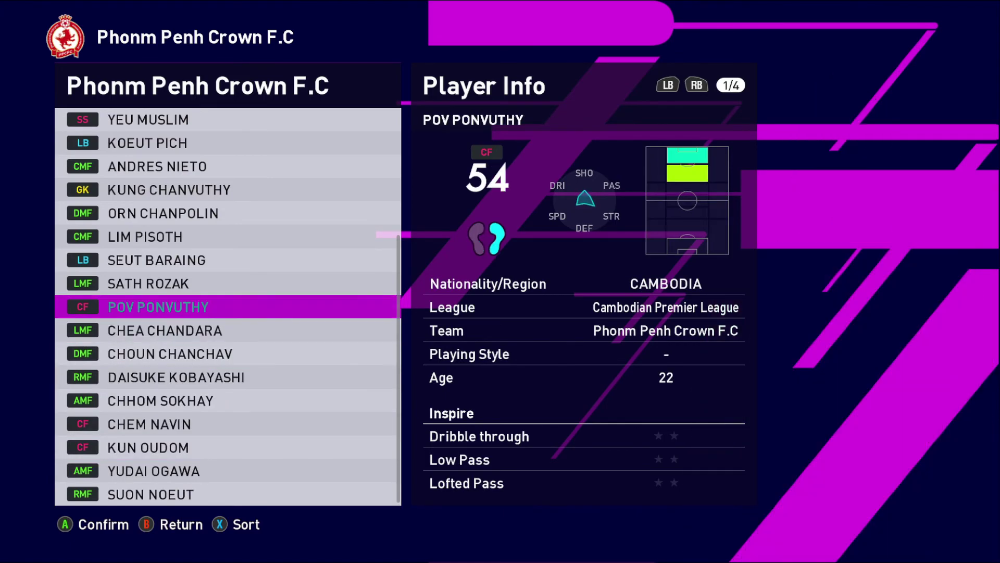
key("Up")
key("Up")
key("Up")
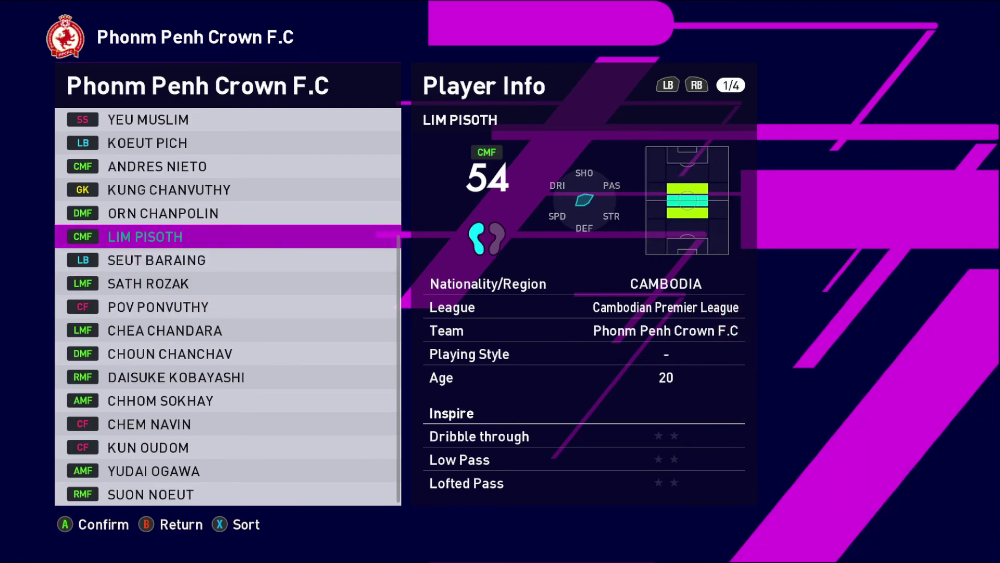
key("Up")
key("Up")
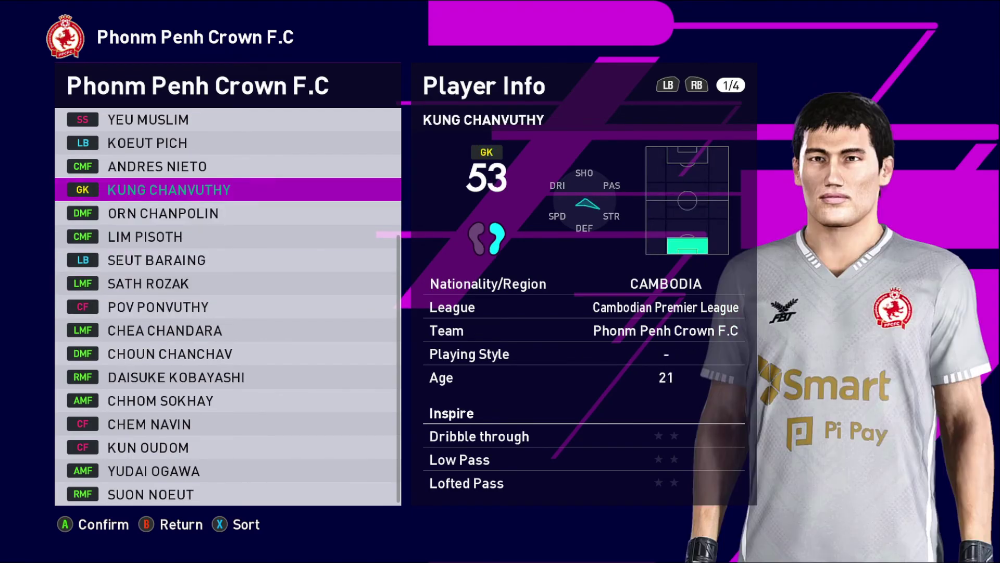
key("Up")
key("Up")
key("Down")
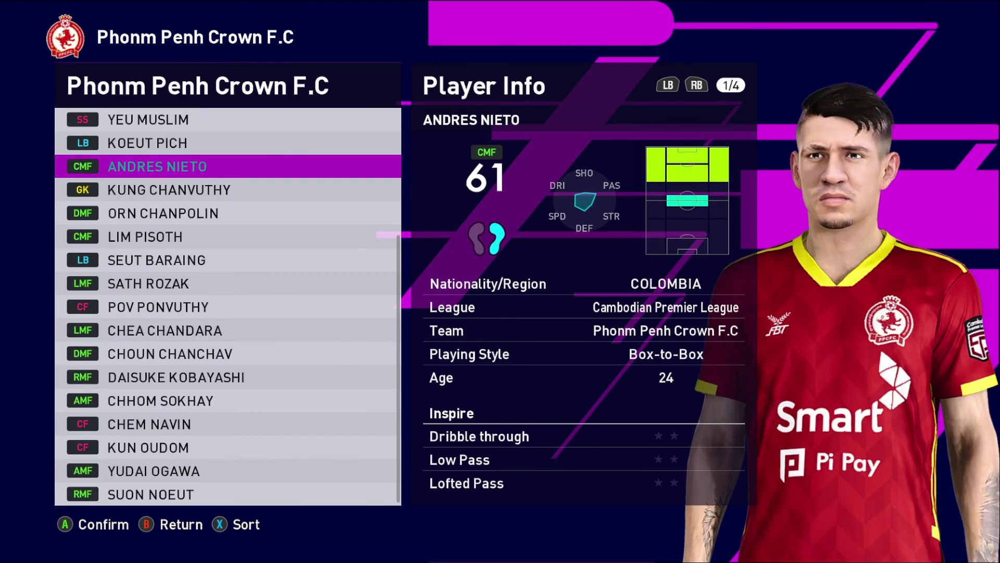
key("Return")
key("Down")
key("Return")
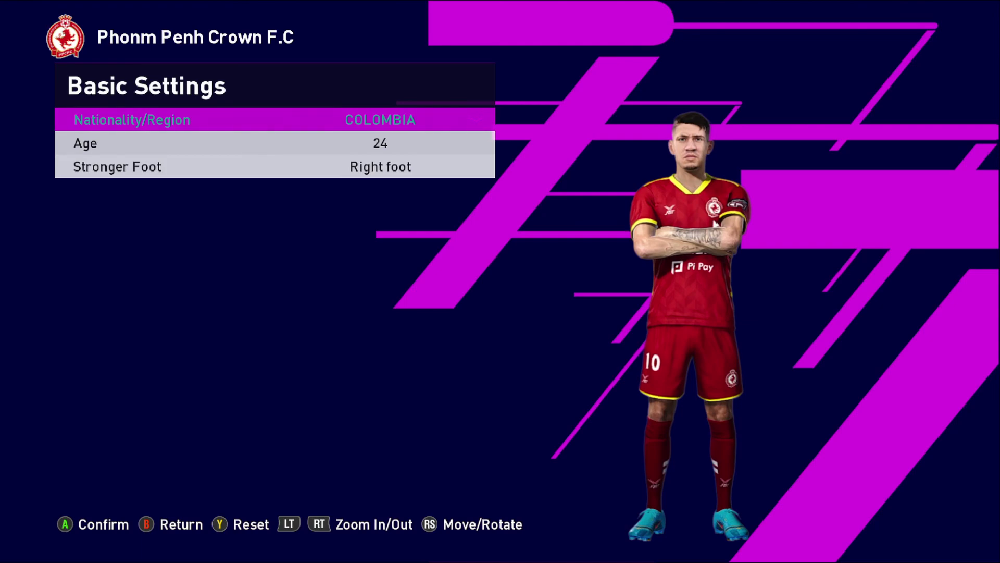
Zoom in on the custom face, rotate the model to view his back, then return to edit options.
scroll(698, 312, "up", 1)
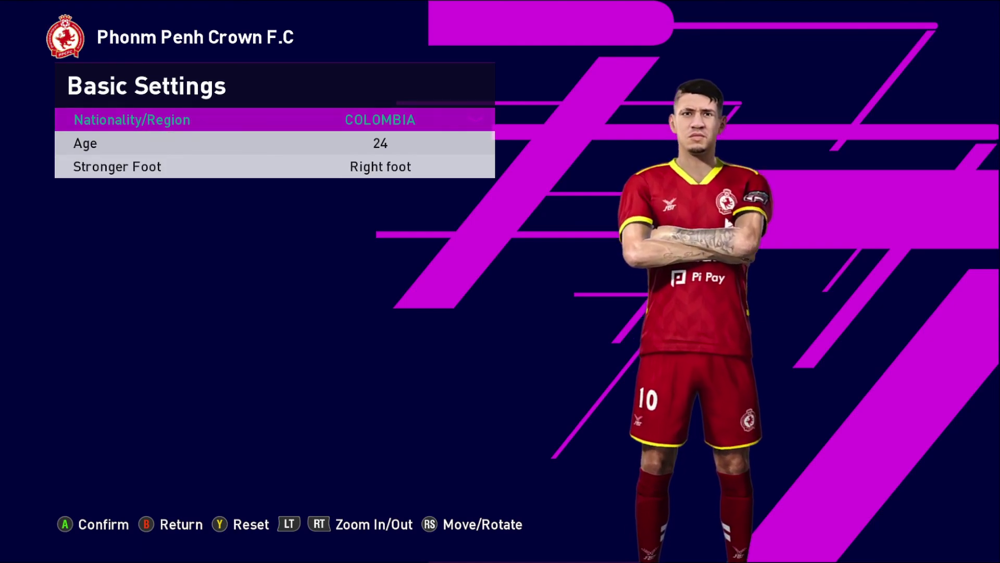
scroll(698, 313, "up", 2)
scroll(698, 313, "up", 2)
scroll(698, 312, "up", 1)
scroll(698, 312, "up", 2)
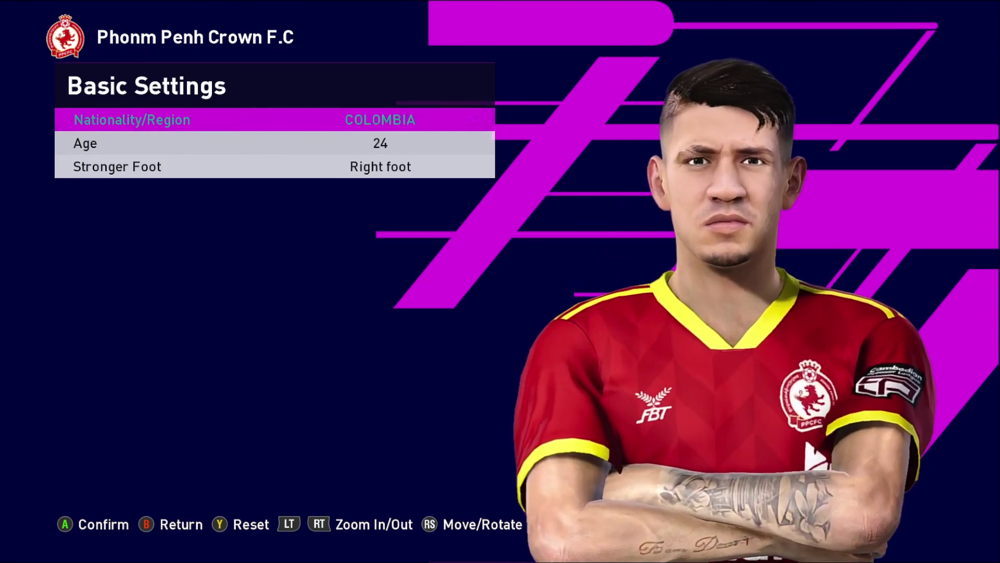
scroll(698, 312, "up", 2)
scroll(698, 312, "up", 1)
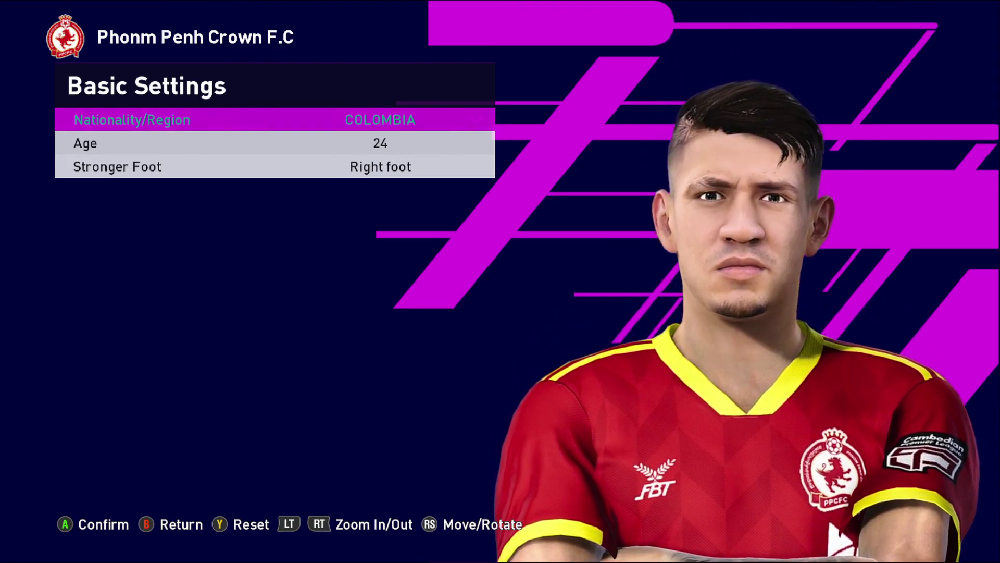
left_click_drag(698, 313, 532, 313)
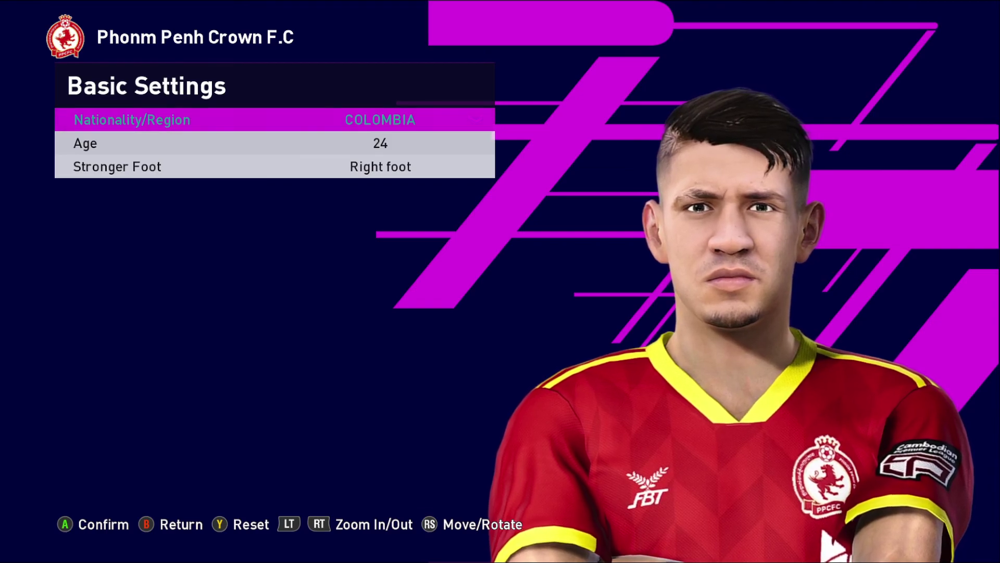
key("Escape")
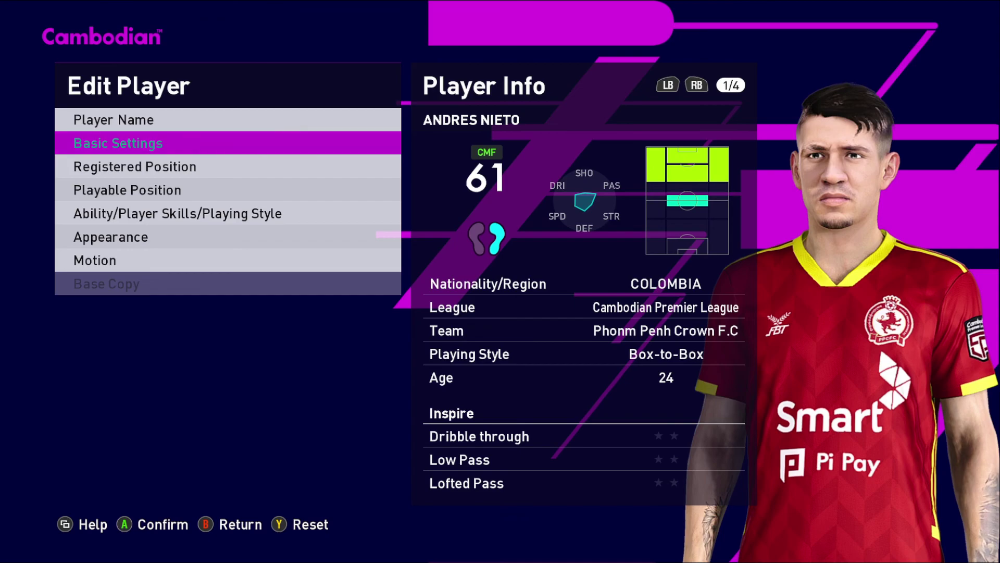
Decline reverting the player to default and review the blond-haired model in Basic Settings.
key("space")
key("Escape")
key("Down")
key("y")
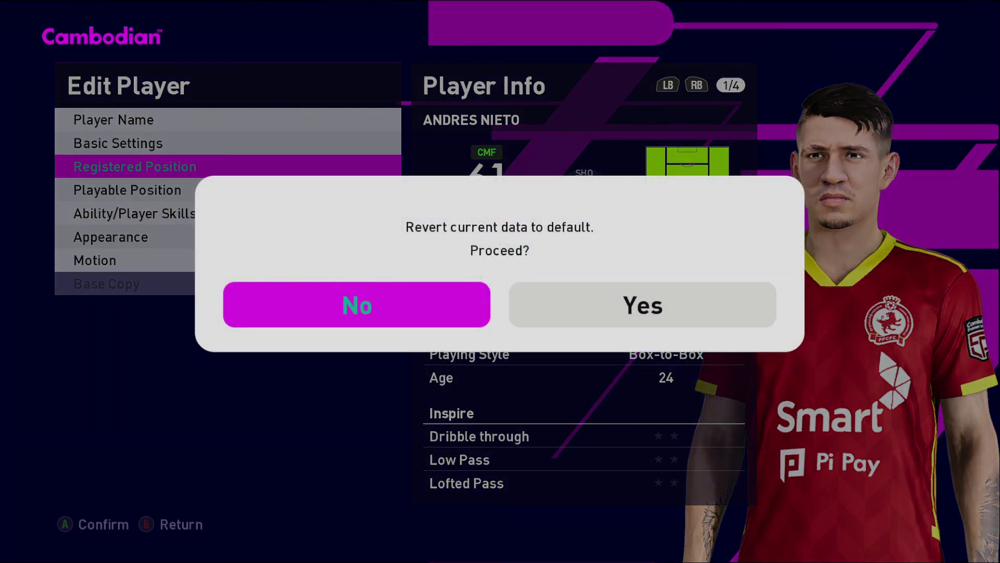
key("Escape")
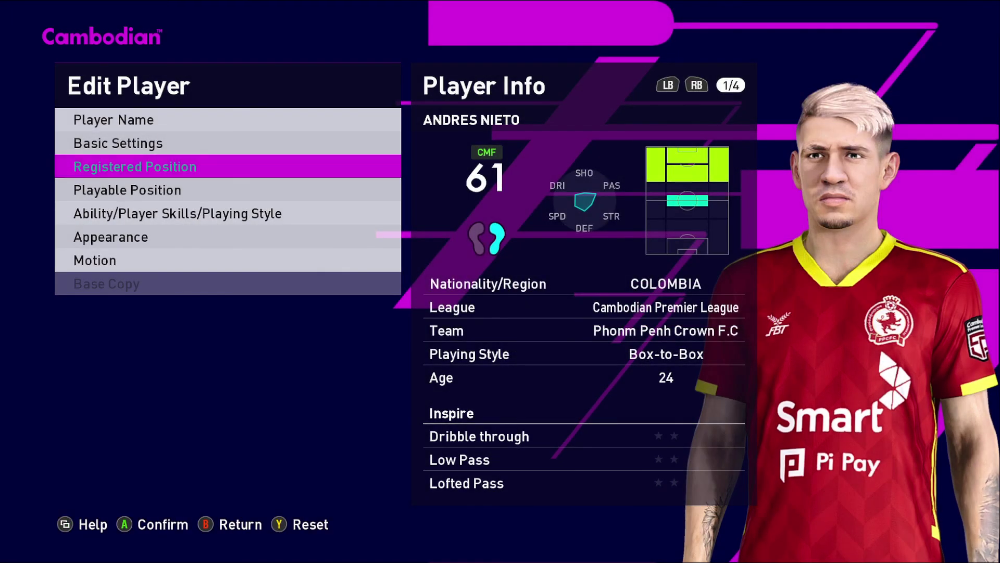
key("Up")
key("Return")
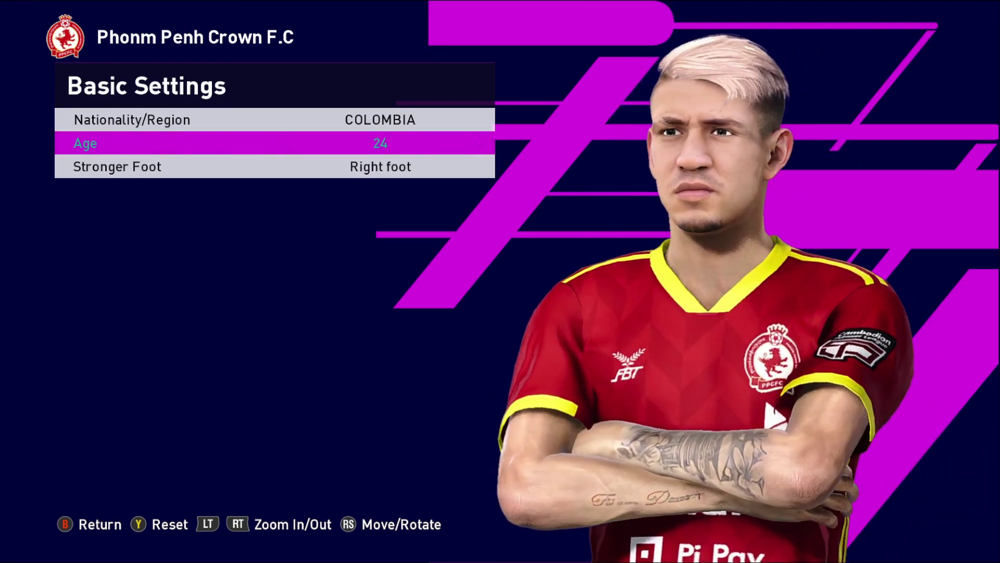
key("Escape")
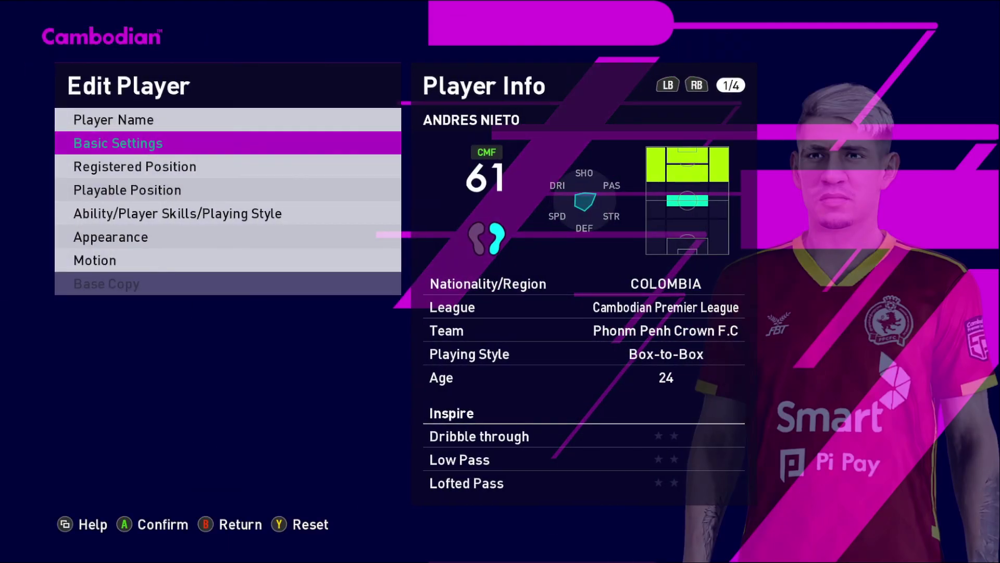